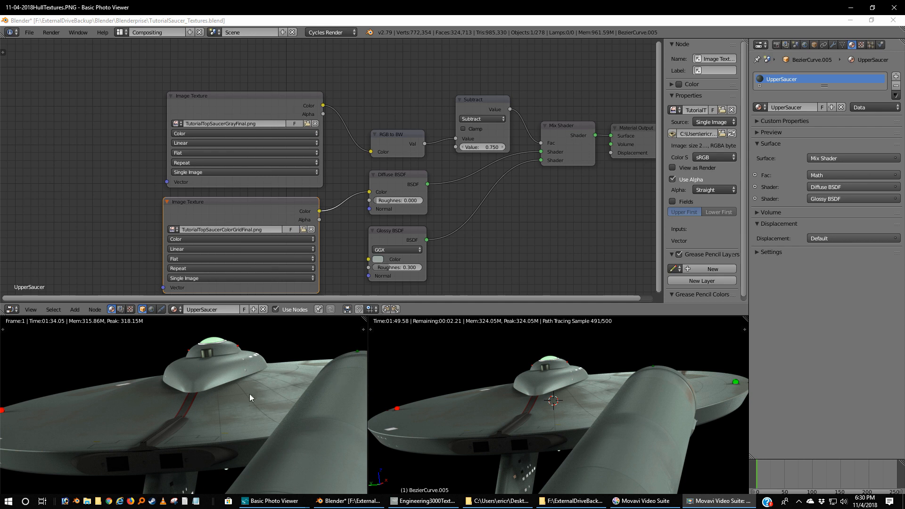
- Close the hull texture reference images and switch to the Blender project TutorialSaucer_TexturesBitmapExperiment.blend
click(895, 7)
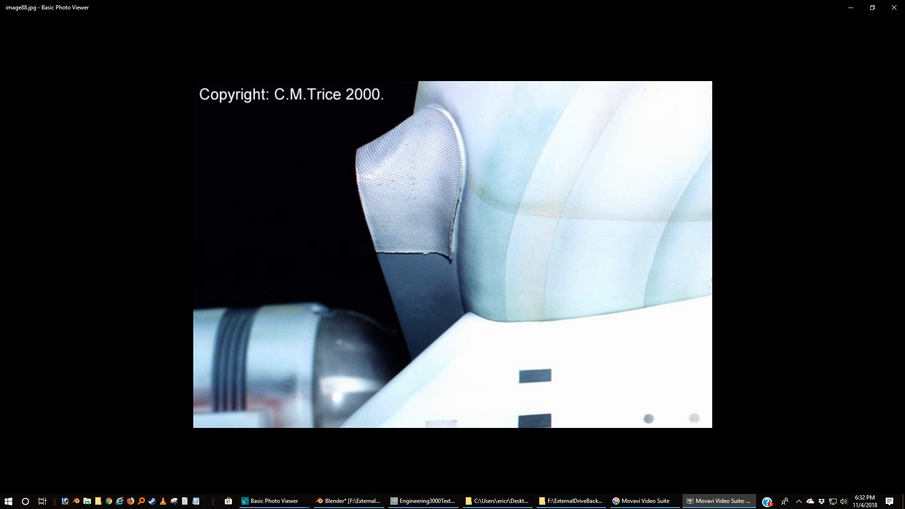
click(890, 12)
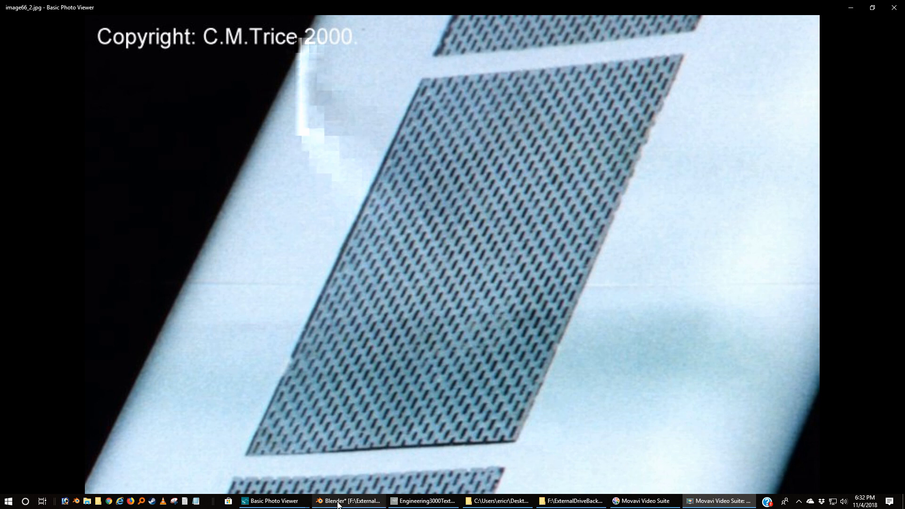
mouse_move(338, 505)
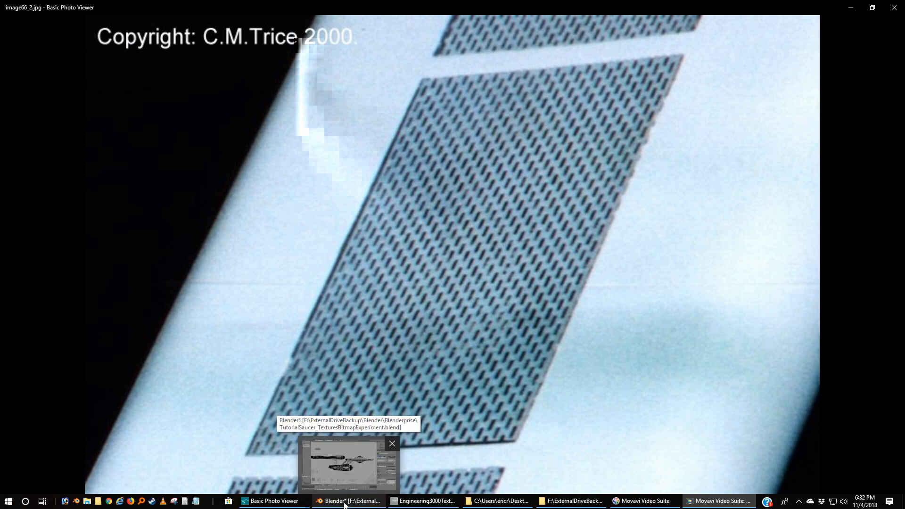
click(345, 503)
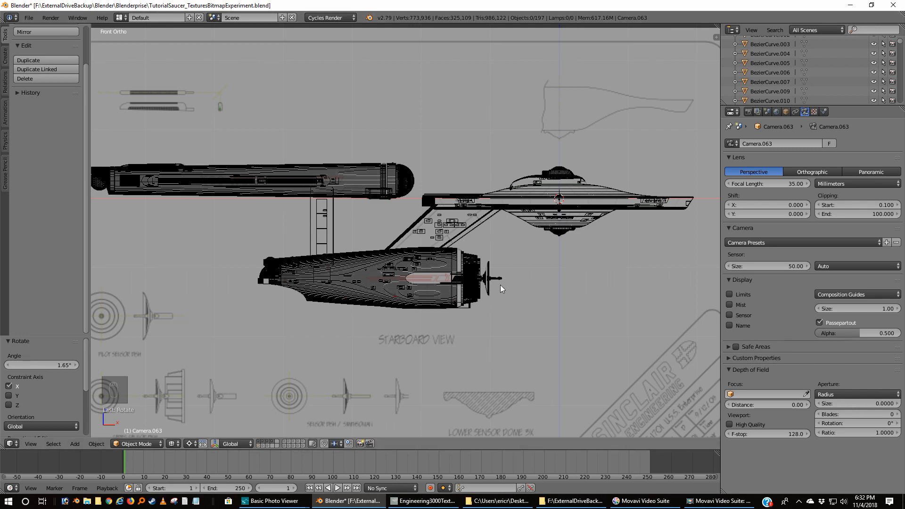
- Select the engineering hull in wireframe display and frame it in the front orthographic view
key(z)
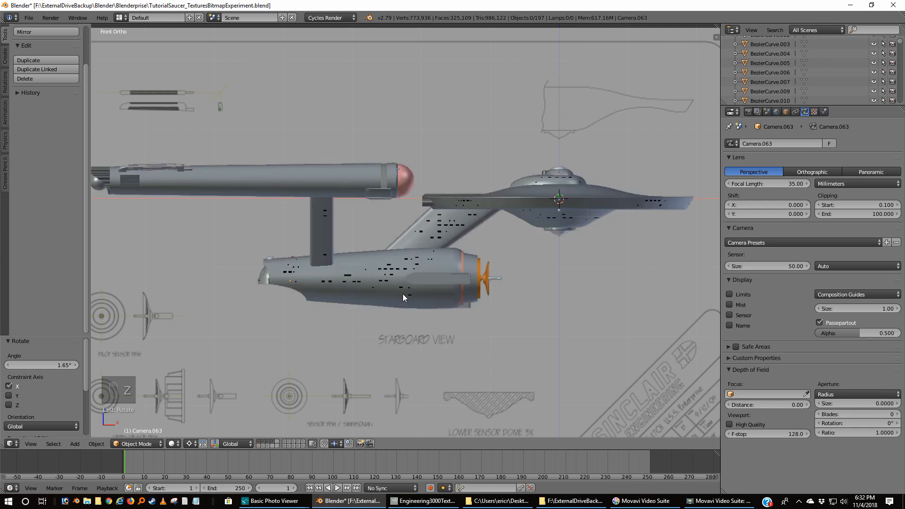
key(z)
right_click(419, 287)
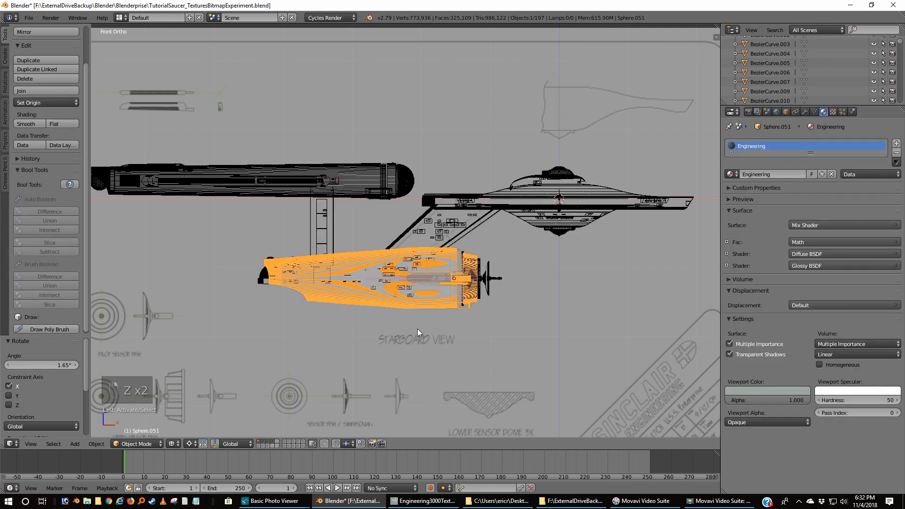
scroll(417, 328, up, 3)
scroll(419, 328, up, 2)
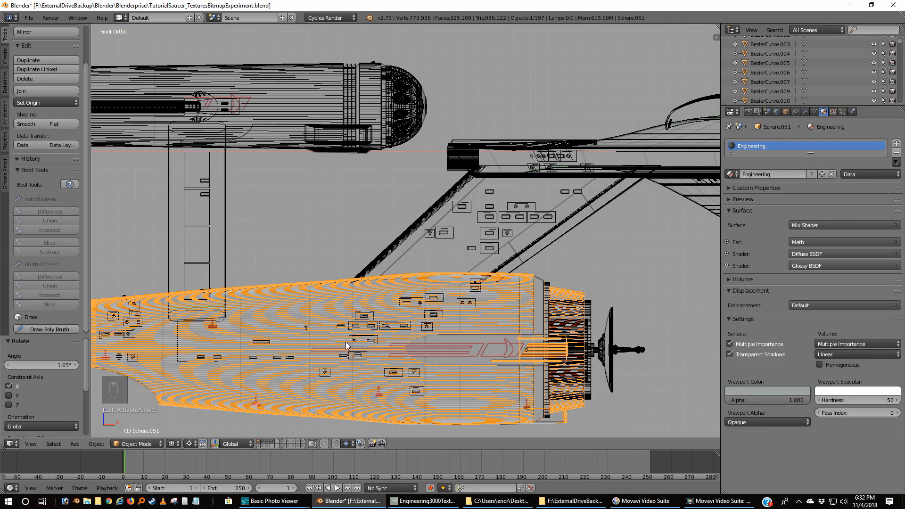
shift+middle_drag(346, 341, 418, 275)
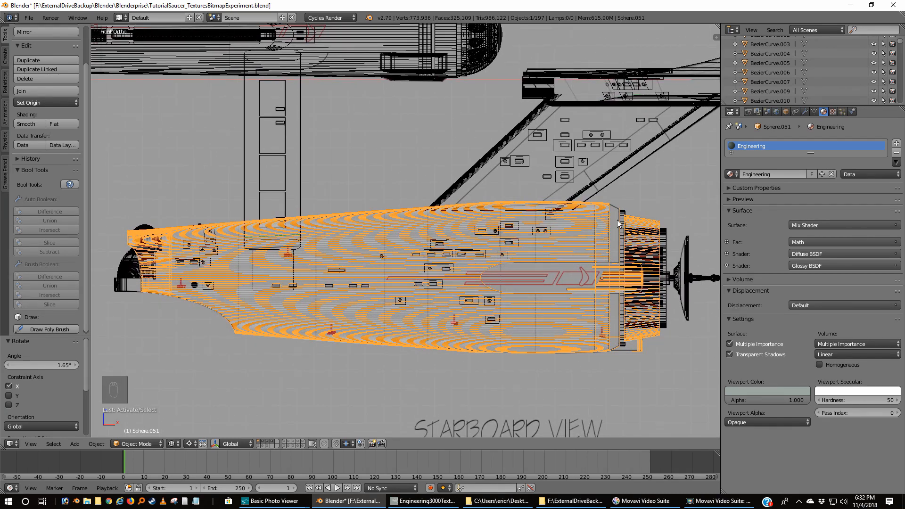
mouse_move(593, 234)
middle_down()
mouse_move(587, 241)
mouse_move(583, 225)
middle_up()
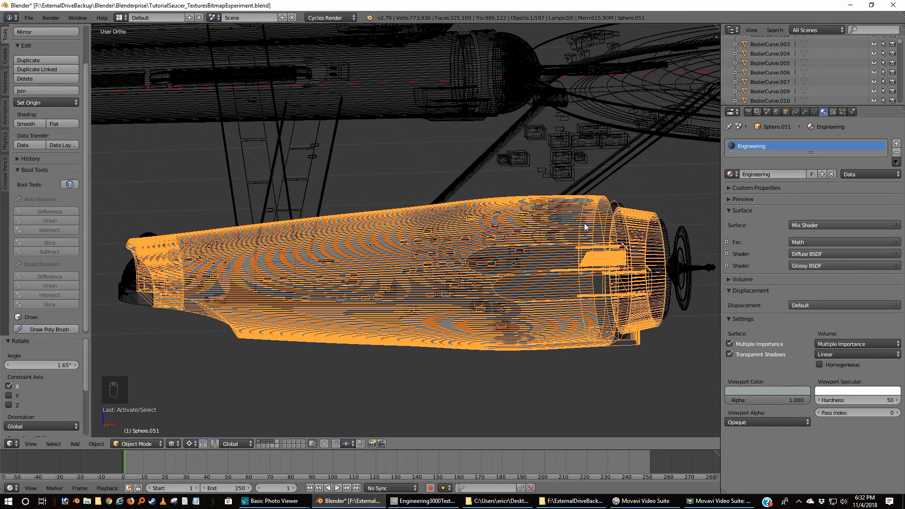
key(KP_1)
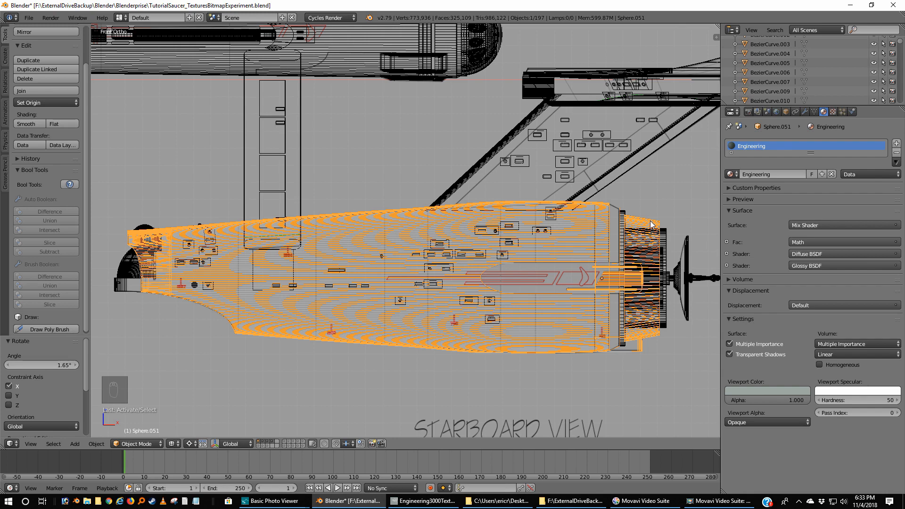
- Select the rust ring, the rear hangar base, dome and arch, and the small rear light in turn to examine their separate materials
right_click(622, 218)
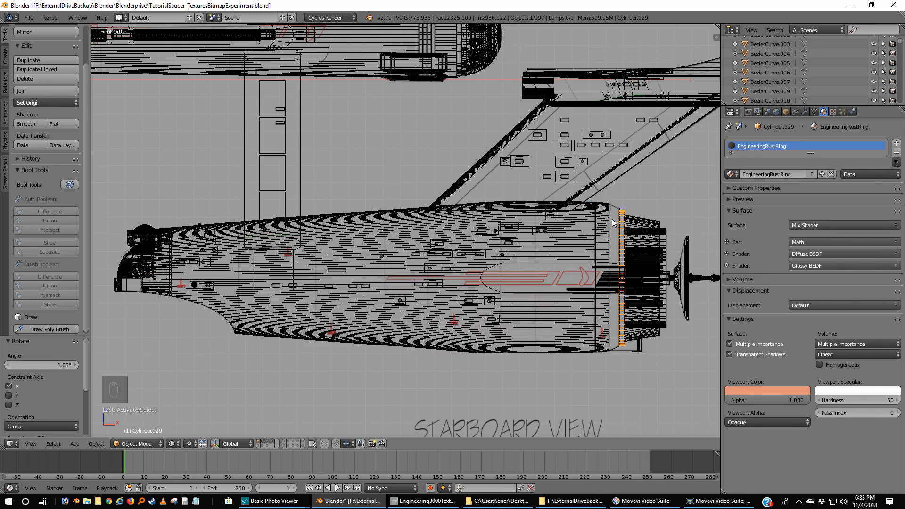
right_click(130, 287)
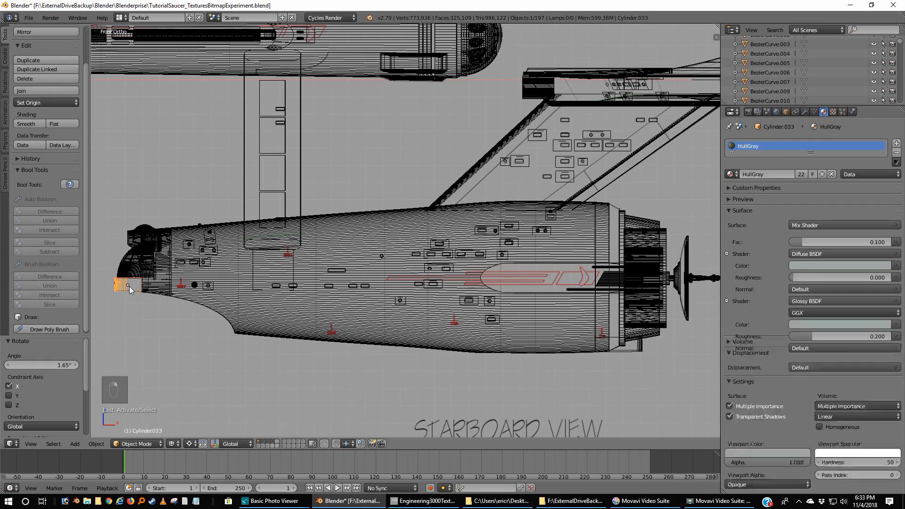
right_click(134, 269)
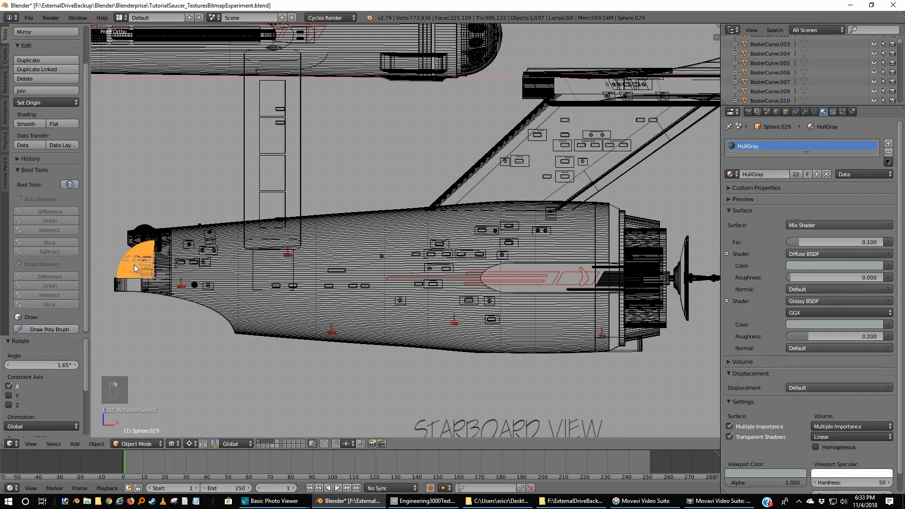
middle_drag(137, 270, 186, 281)
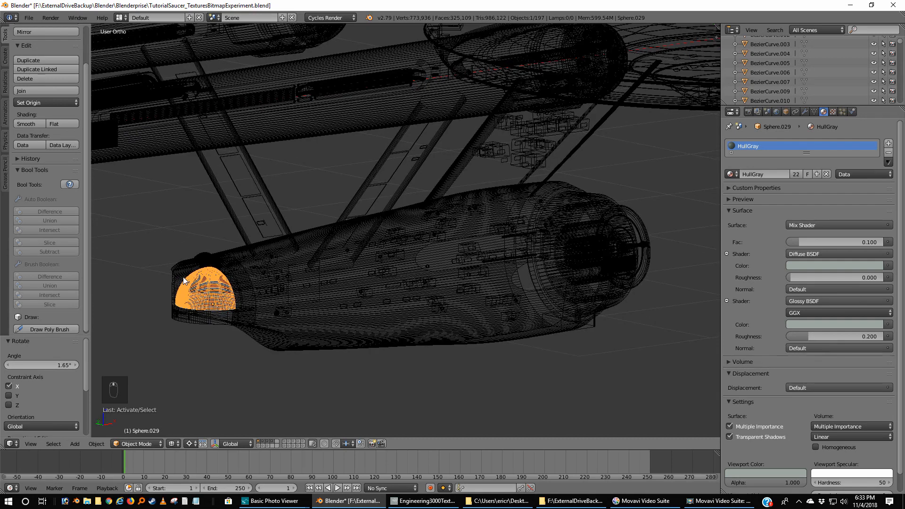
right_click(243, 298)
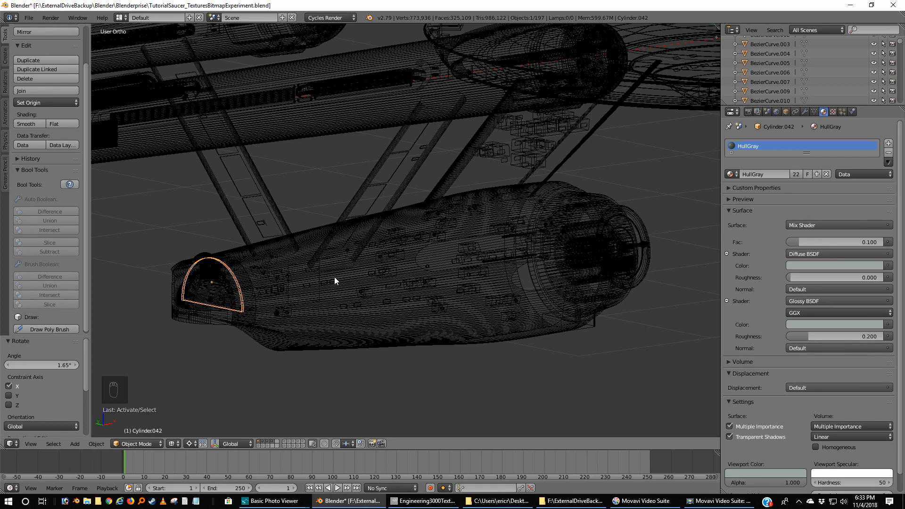
key(KP_1)
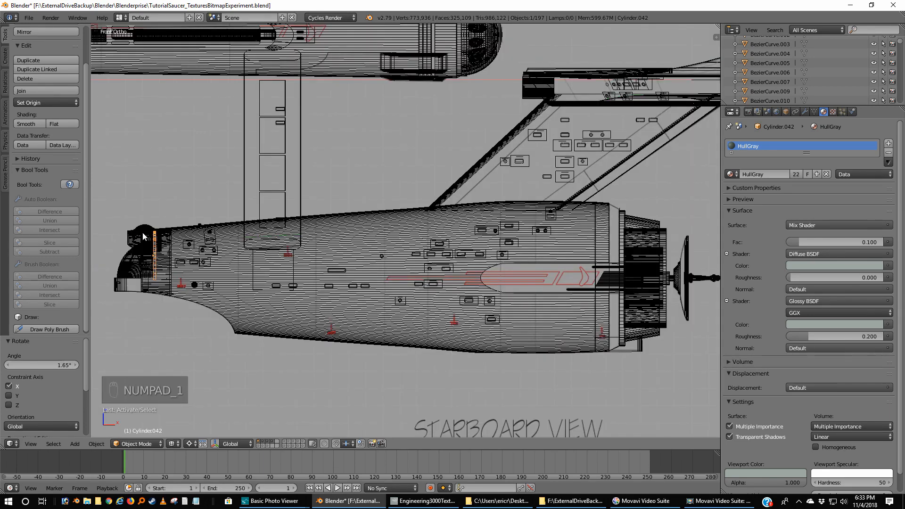
key(z)
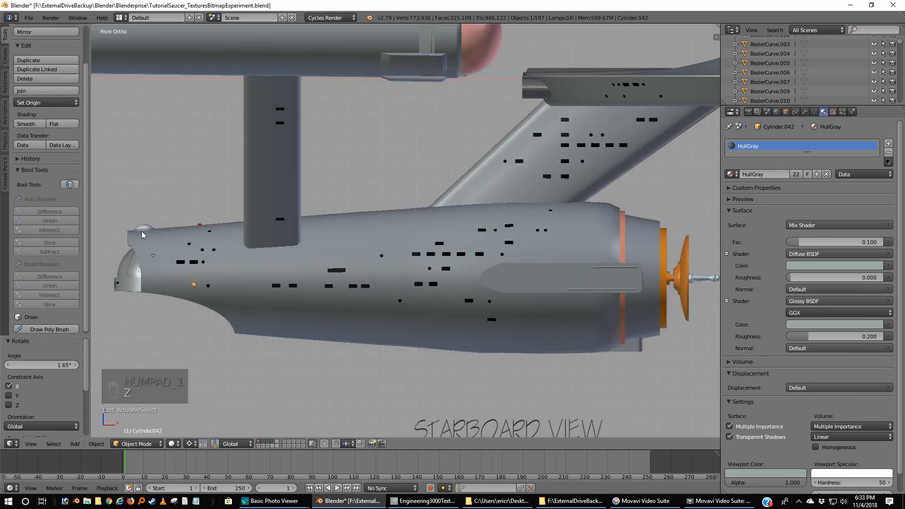
right_click(144, 230)
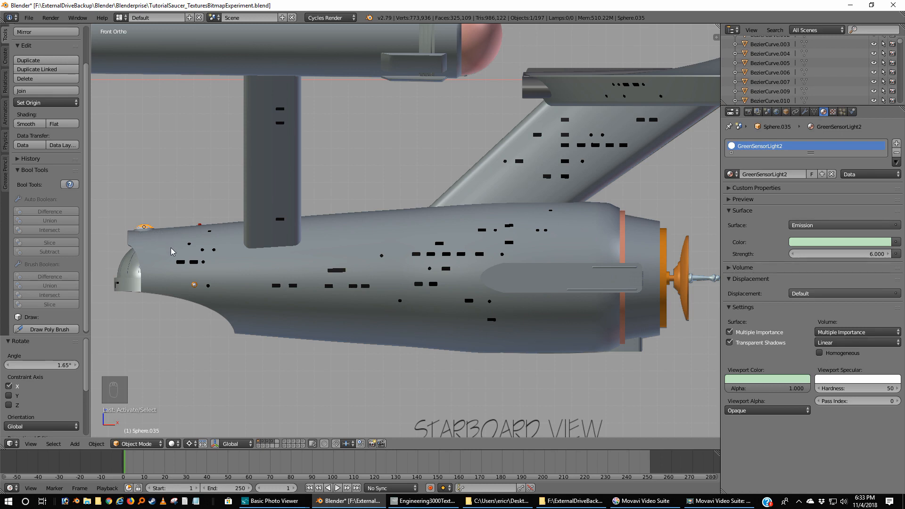
- Clear the selection, reselect only the engineering hull and return to wireframe display
key(a)
right_click(263, 259)
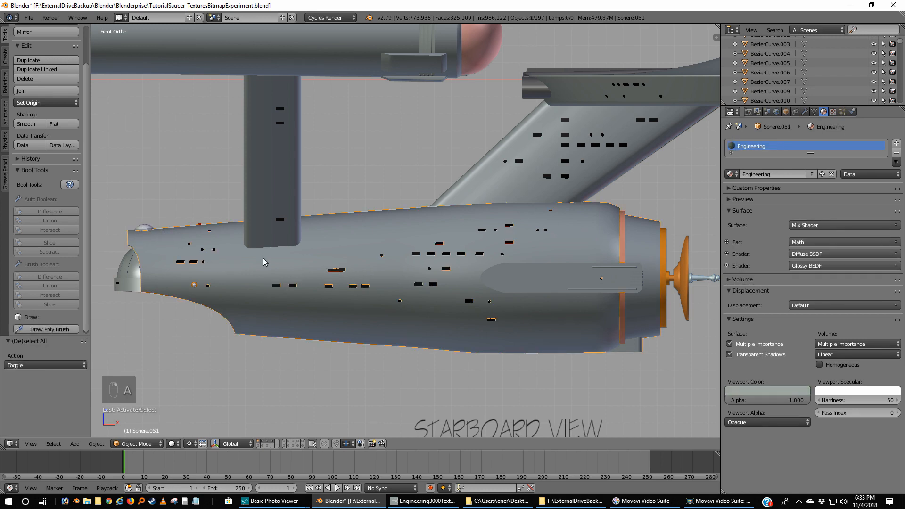
key(z)
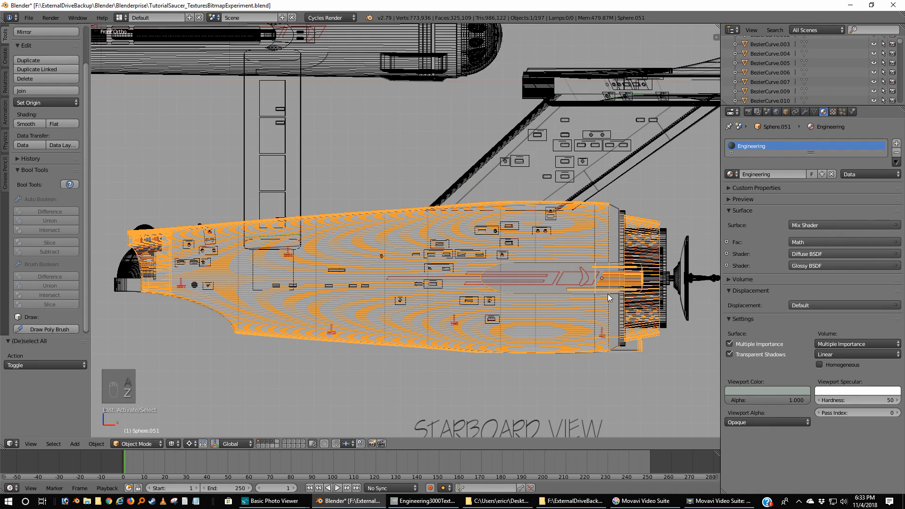
- Examine the side fairings with their rails and the underside block at the front of the engineering hull from several angles
scroll(636, 289, up, 4)
shift+middle_drag(657, 316, 339, 233)
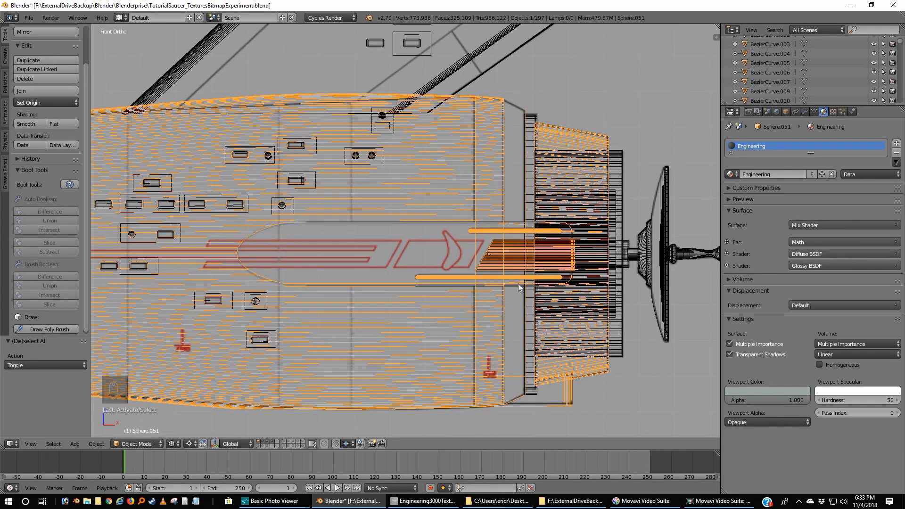
middle_drag(578, 394, 542, 377)
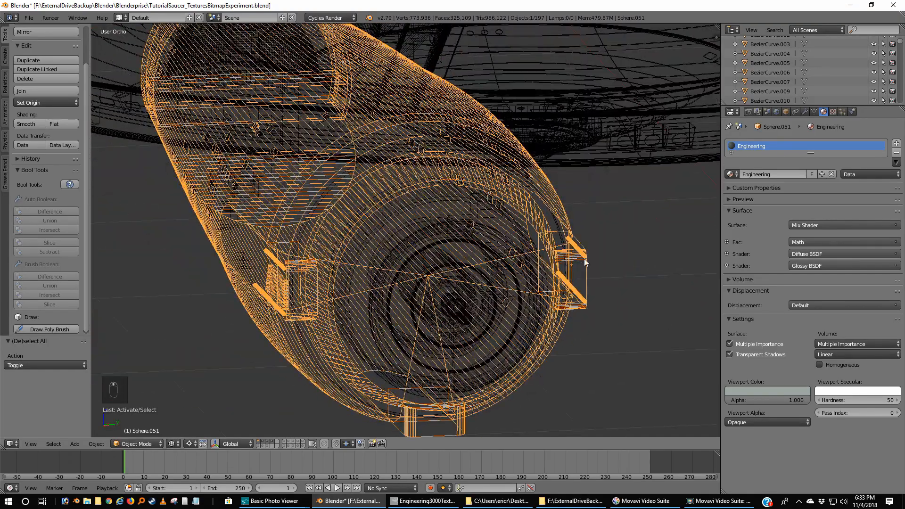
middle_drag(589, 287, 615, 296)
key(KP_1)
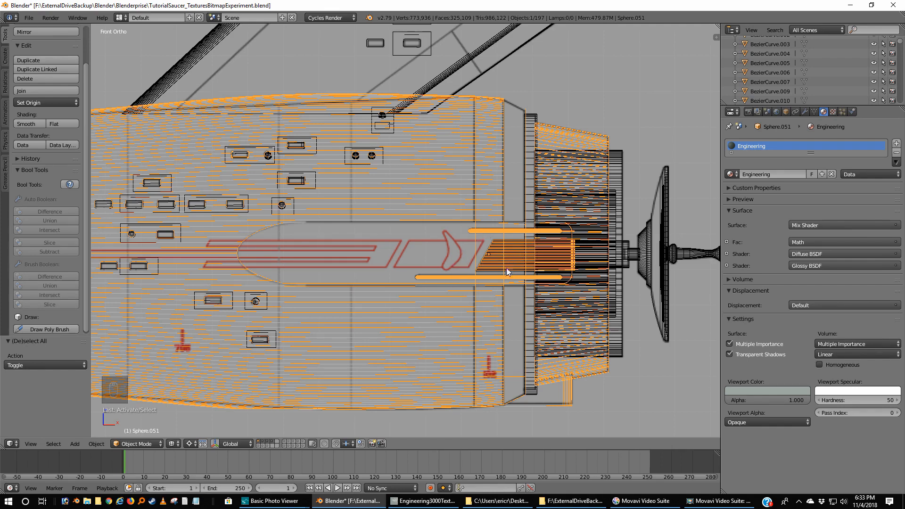
middle_drag(573, 271, 449, 283)
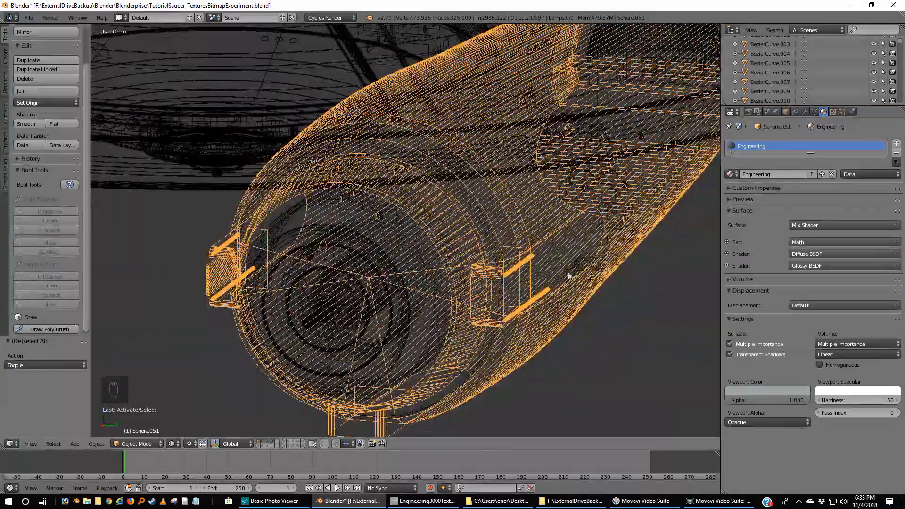
mouse_move(508, 318)
middle_down()
mouse_move(529, 303)
mouse_move(605, 286)
mouse_move(479, 302)
mouse_move(507, 312)
middle_up()
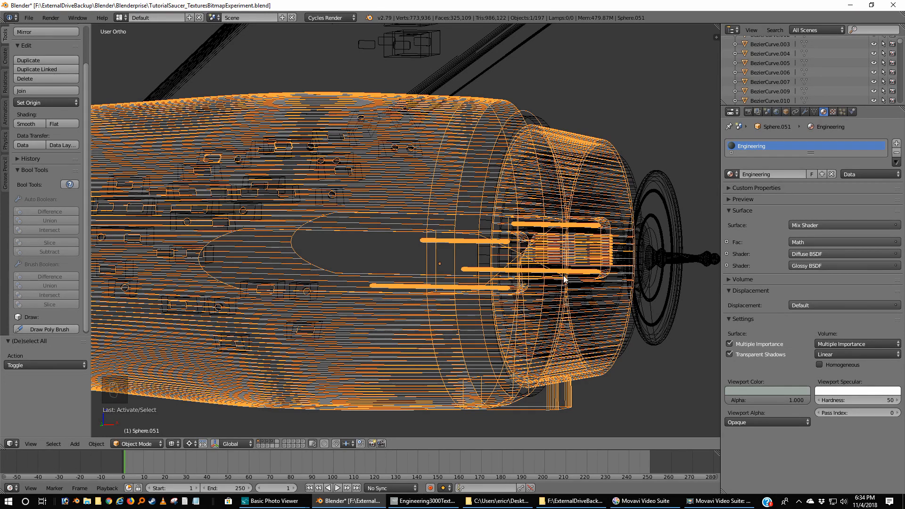
key(KP_1)
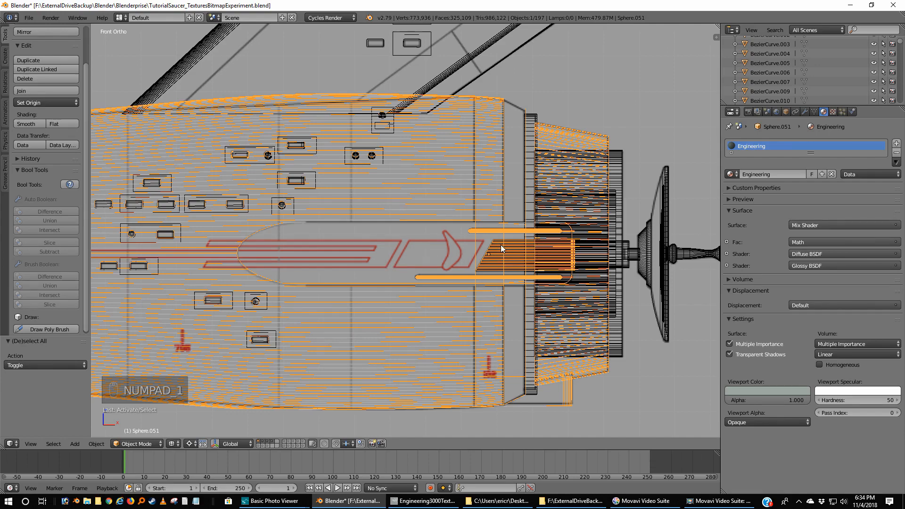
- Frame the whole engineering hull and split the 3D view horizontally into two stacked areas
scroll(501, 247, down, 5)
scroll(500, 245, up, 2)
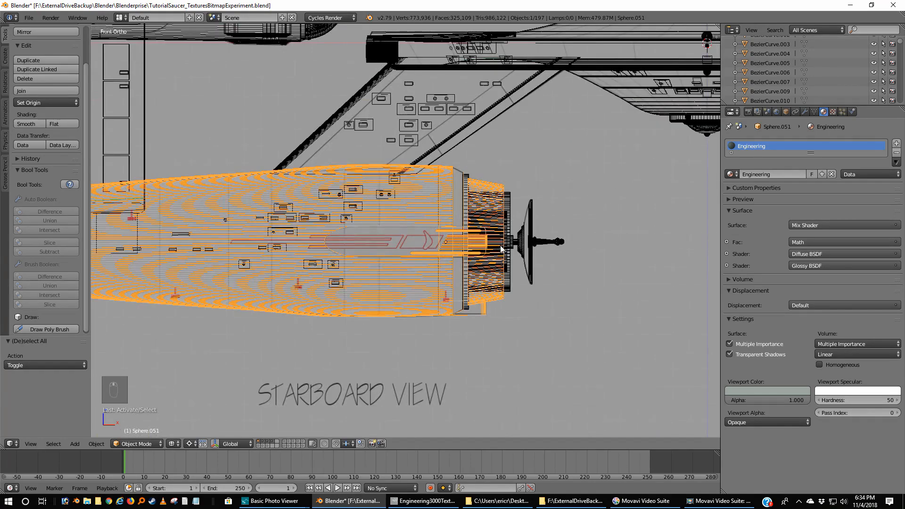
shift+middle_drag(290, 258, 411, 283)
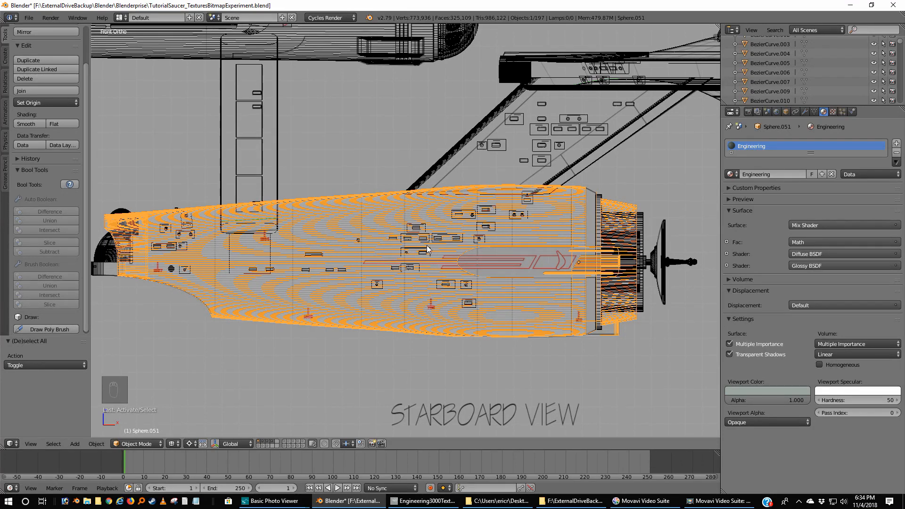
shift+middle_drag(451, 232, 477, 236)
scroll(467, 230, up, 1)
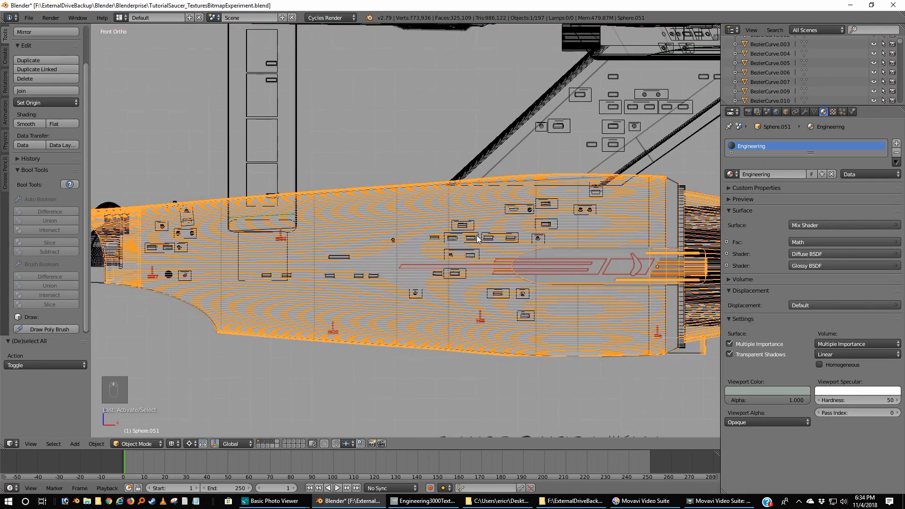
scroll(474, 236, down, 1)
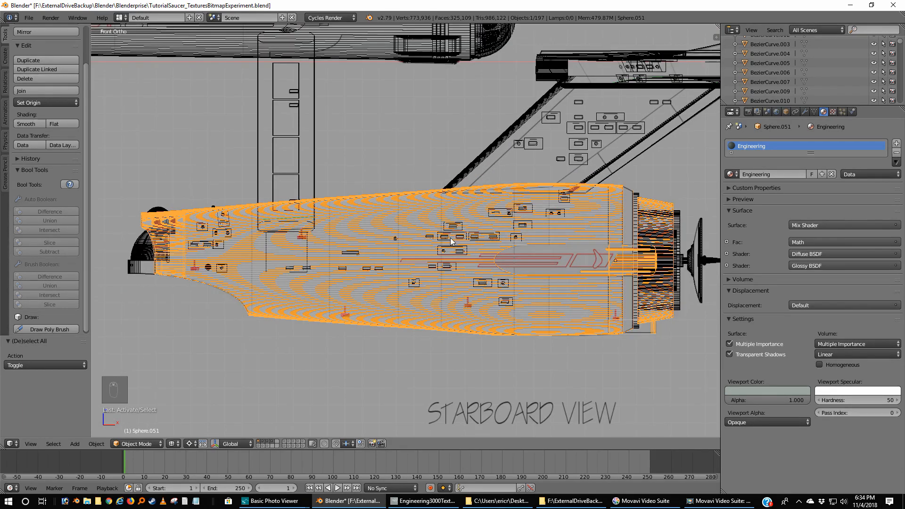
right_click(720, 213)
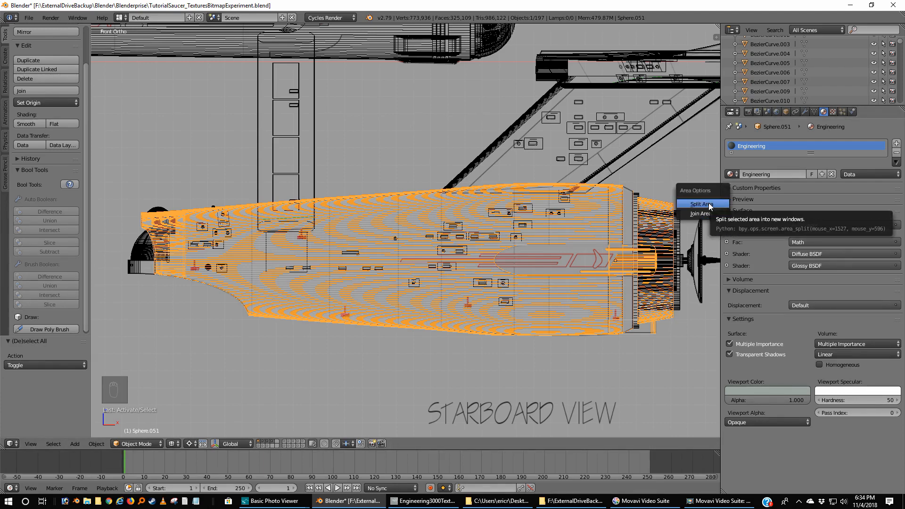
click(709, 206)
click(695, 256)
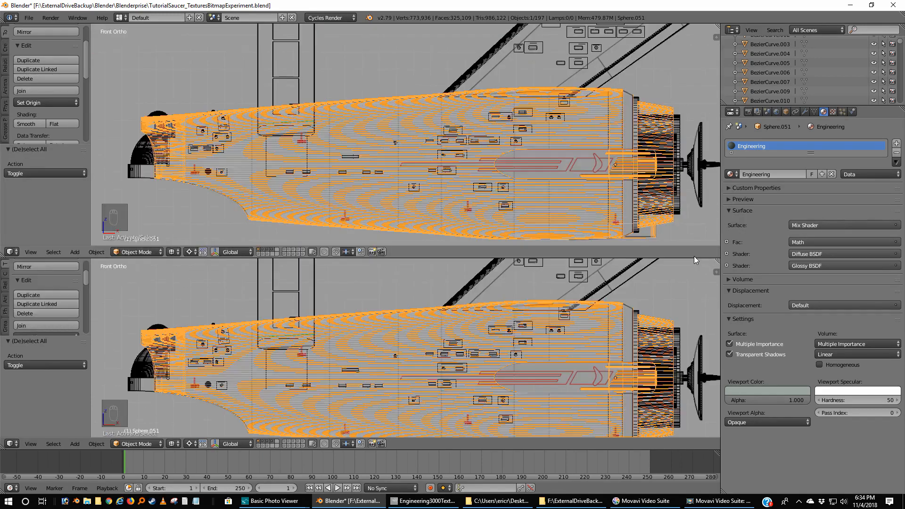
- Change the lower of the two stacked areas to the UV/Image Editor
click(124, 445)
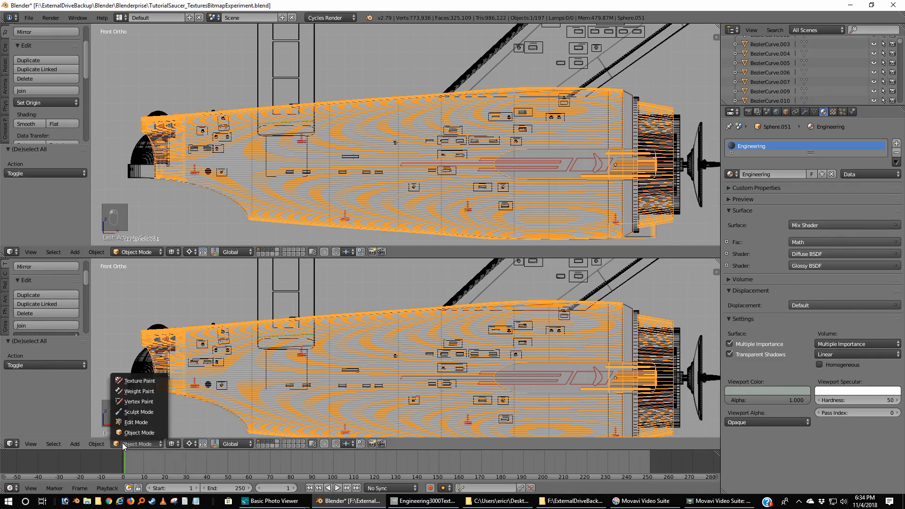
click(9, 444)
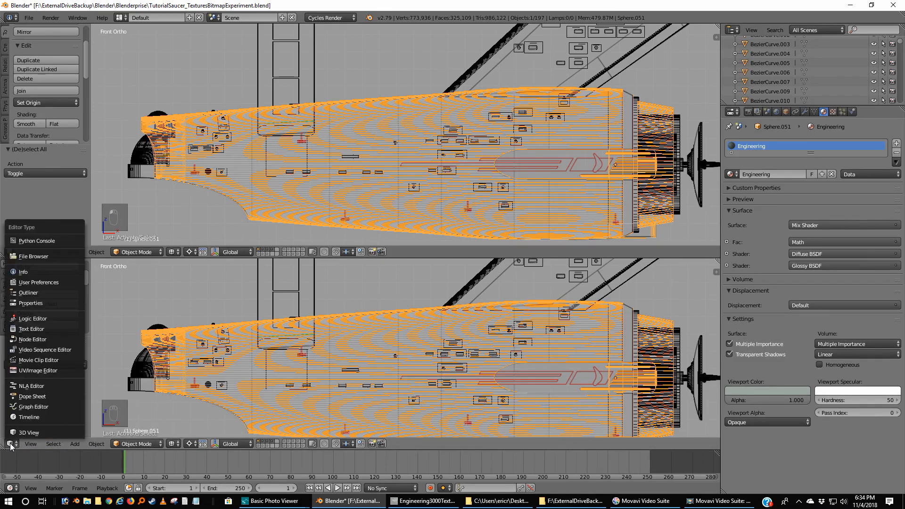
click(47, 371)
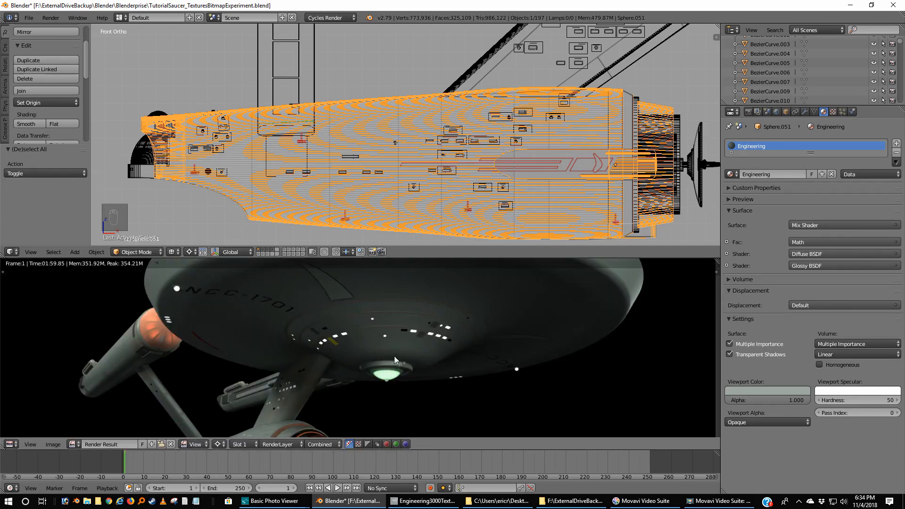
- Unlink the Render Result image from the UV/Image Editor
click(170, 445)
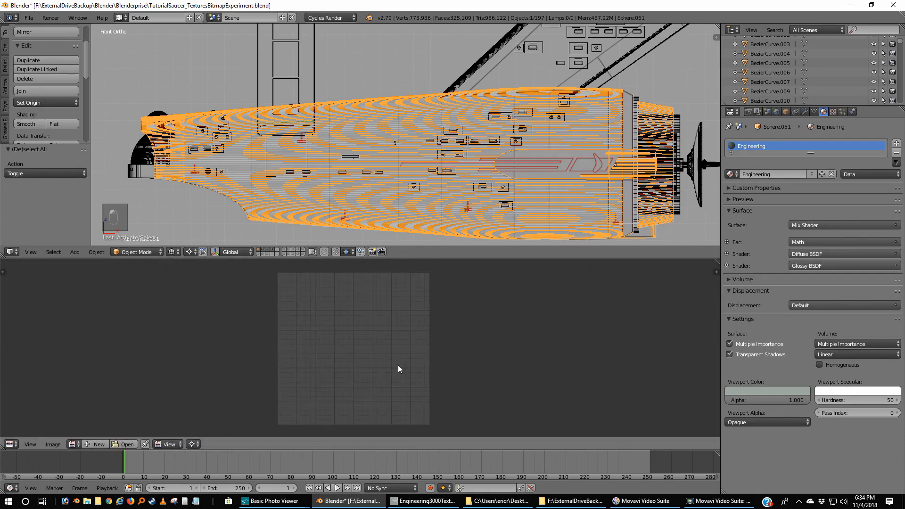
scroll(398, 365, up, 1)
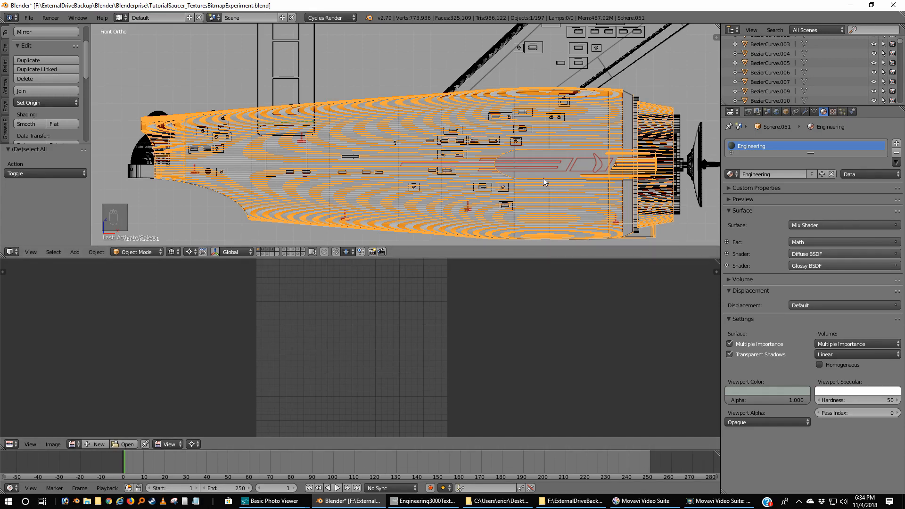
- Enter Edit Mode on the engineering hull and select its entire mesh so the full UV layout is shown
shift+middle_drag(541, 179, 537, 152)
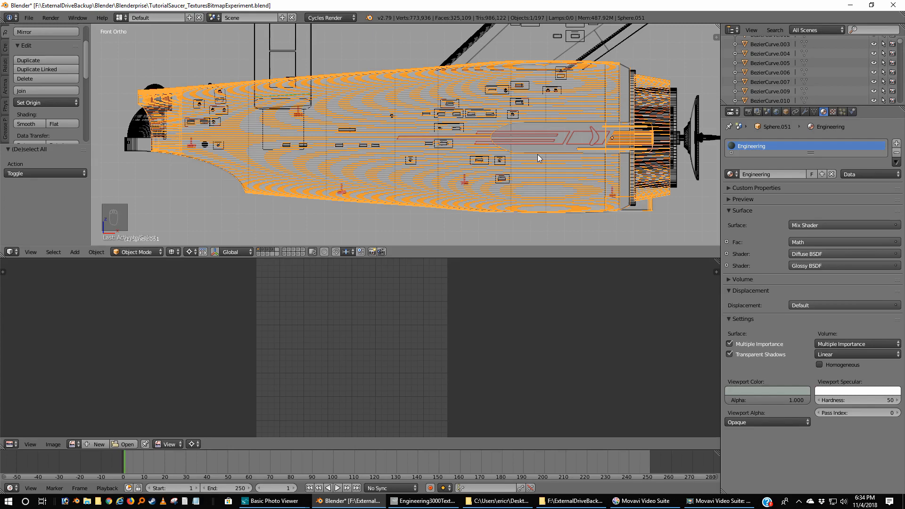
key(Tab)
key(a)
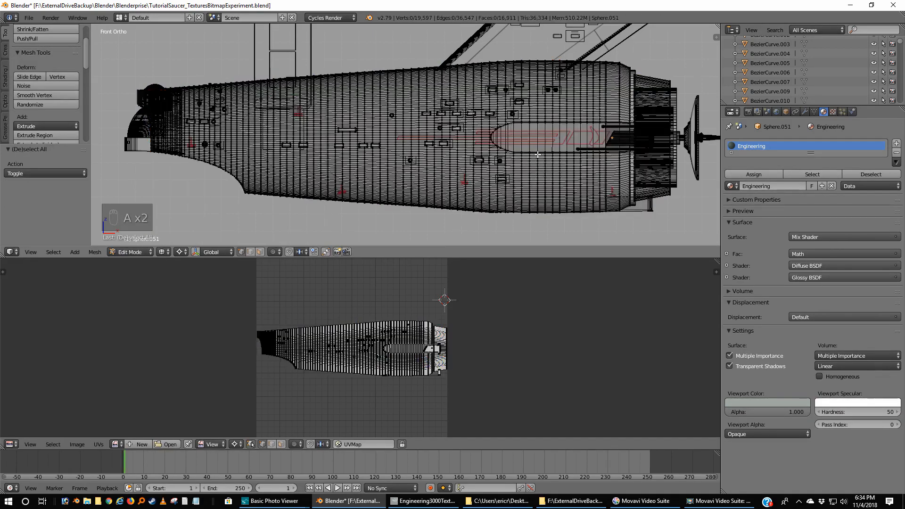
key(a)
key(a)
key(a)
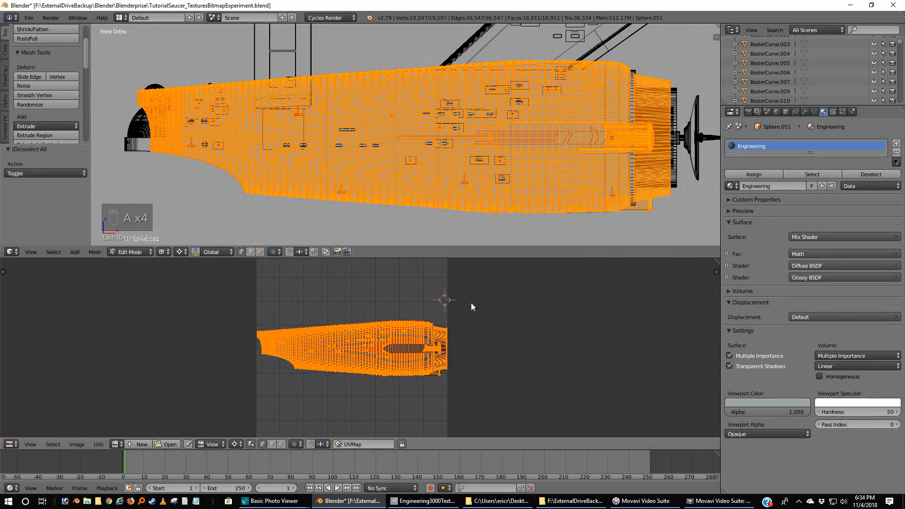
- Enlarge the hull's UV layout and give the UV/Image Editor slightly more height
scroll(471, 301, up, 4)
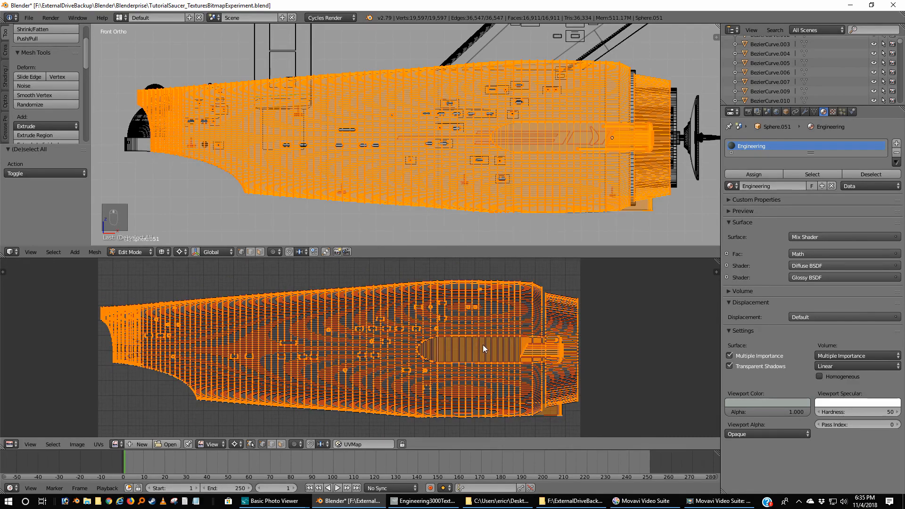
scroll(483, 343, up, 1)
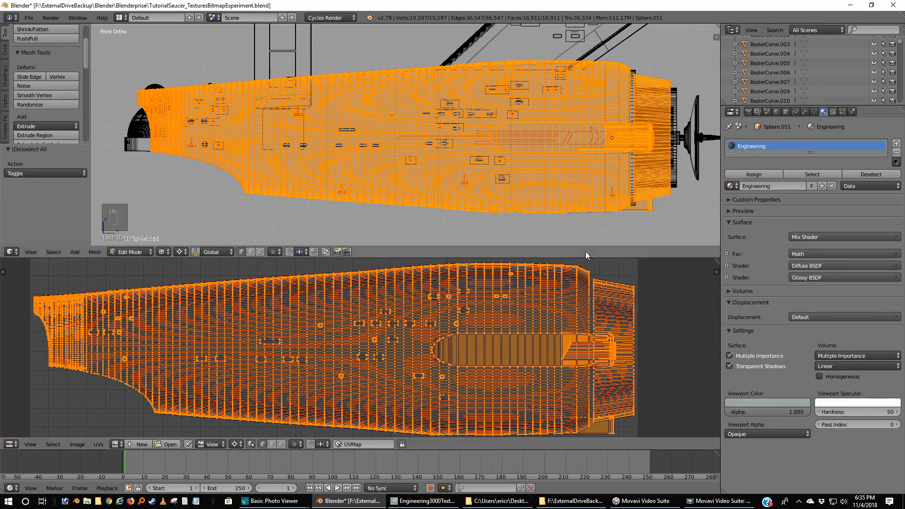
drag(593, 257, 596, 247)
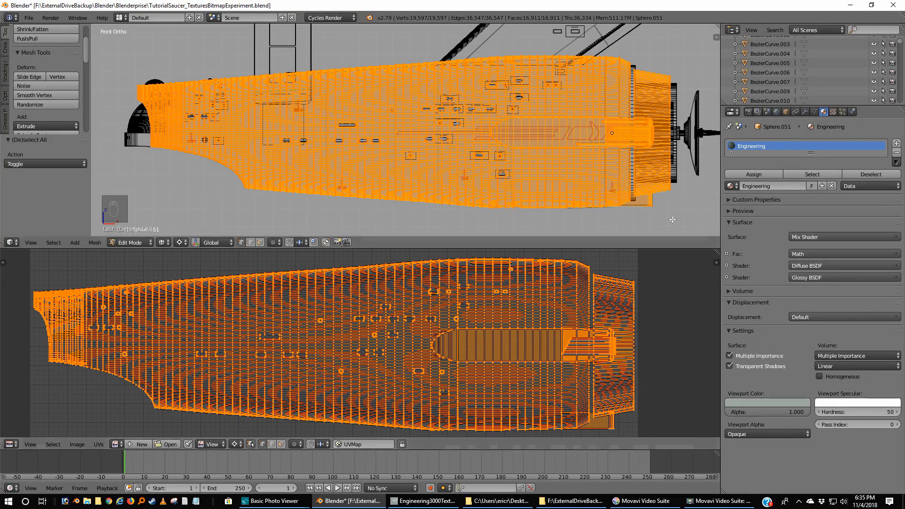
- Examine the UV mapping methods for the selected hull, especially Project From View, and the UV layout commands
key(u)
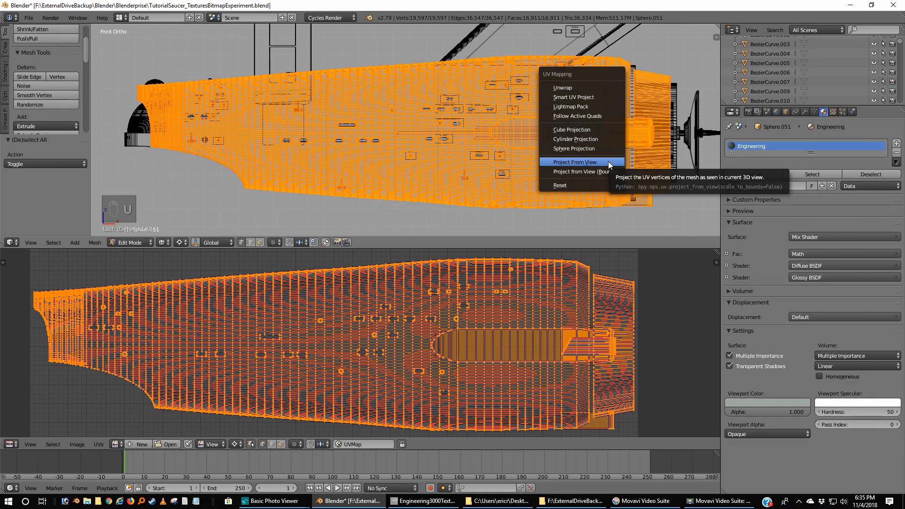
click(608, 162)
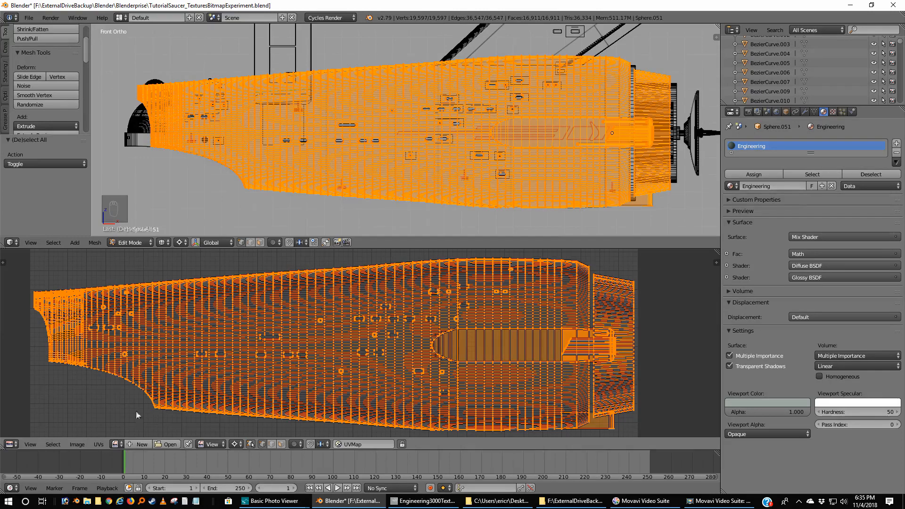
click(98, 444)
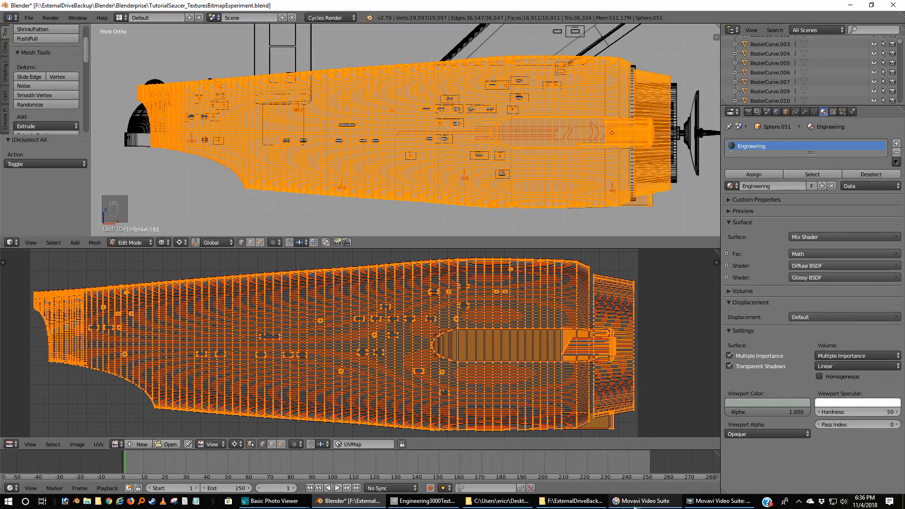
- Switch to GIMP with Engineering3000Texture.xcf and show the Engineering3000.png layer, with the whole hull layout in view
click(402, 502)
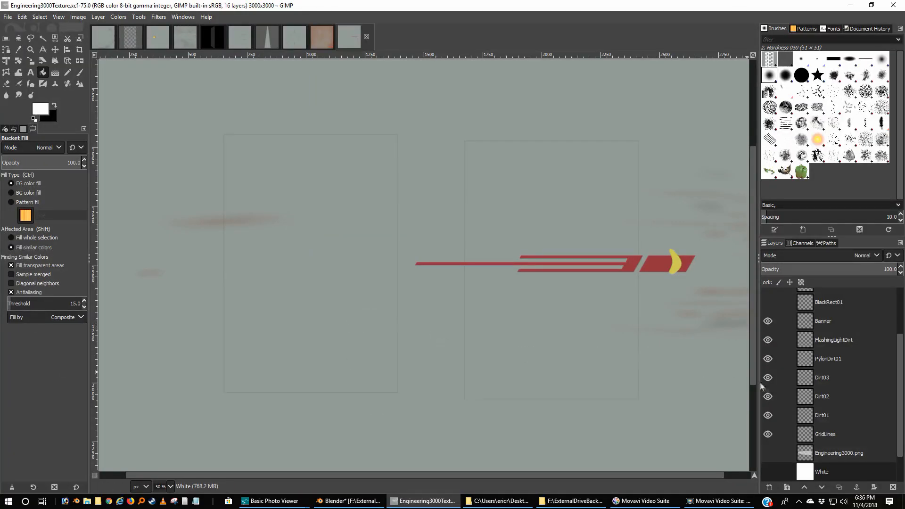
scroll(902, 429, down, 1)
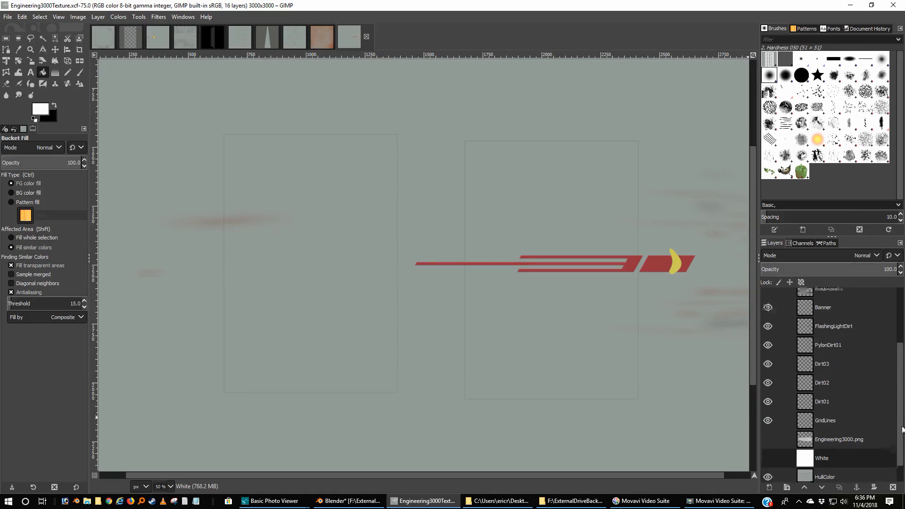
scroll(903, 430, down, 2)
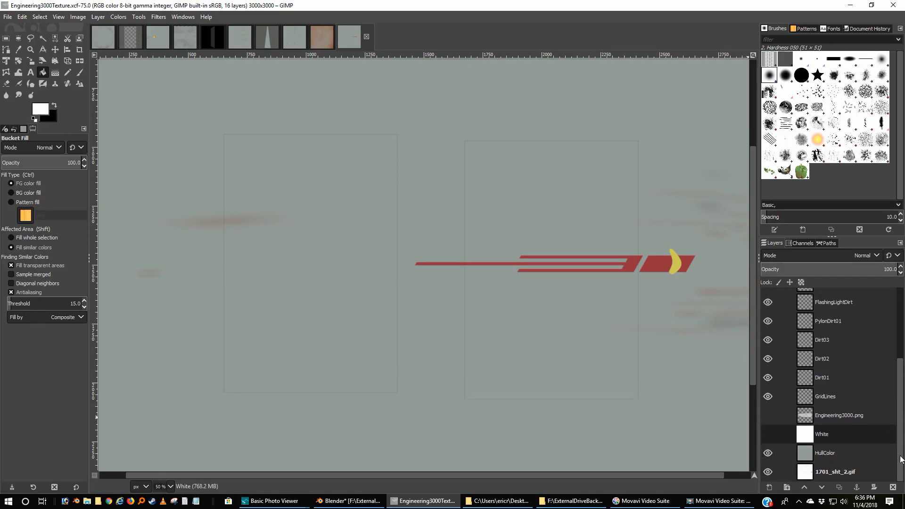
scroll(901, 460, up, 8)
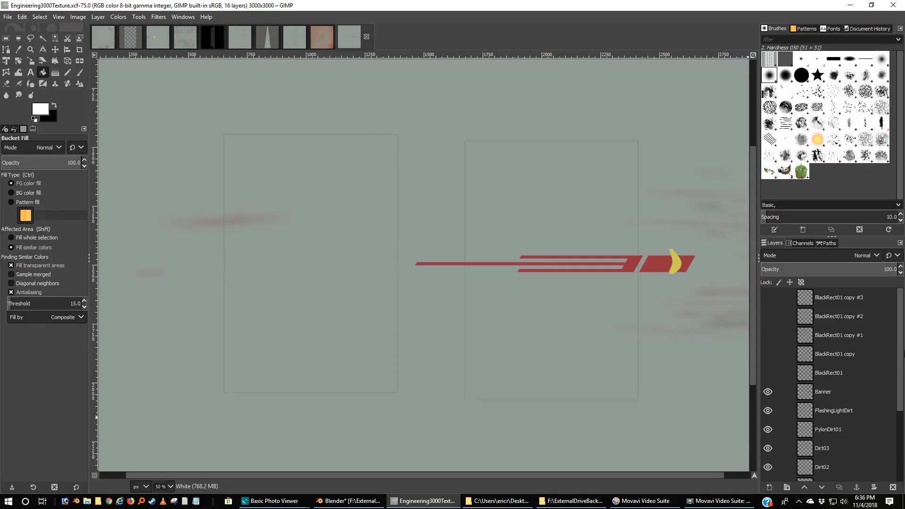
drag(902, 352, 892, 441)
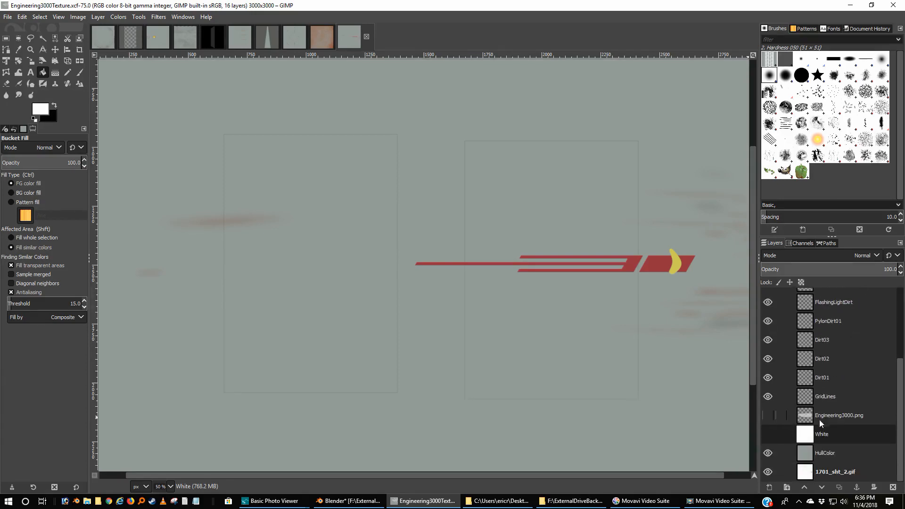
click(768, 415)
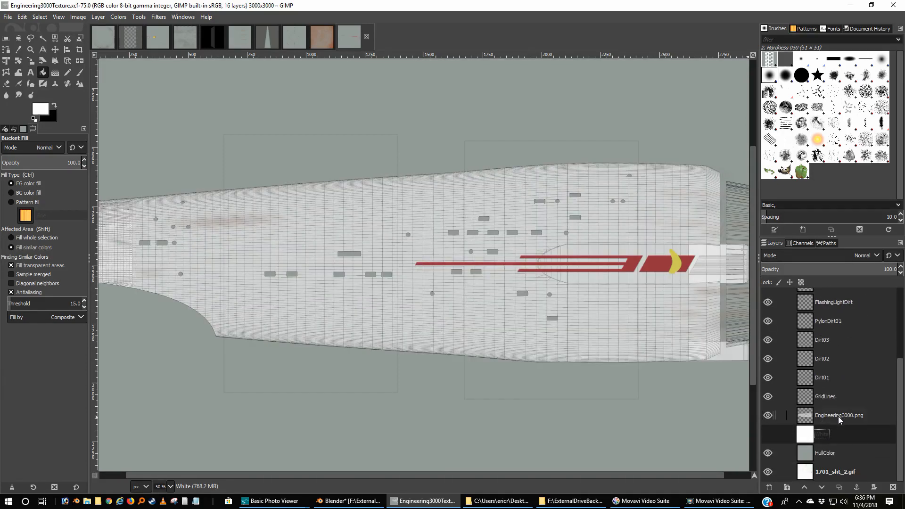
scroll(592, 347, down, 3)
scroll(591, 347, up, 3)
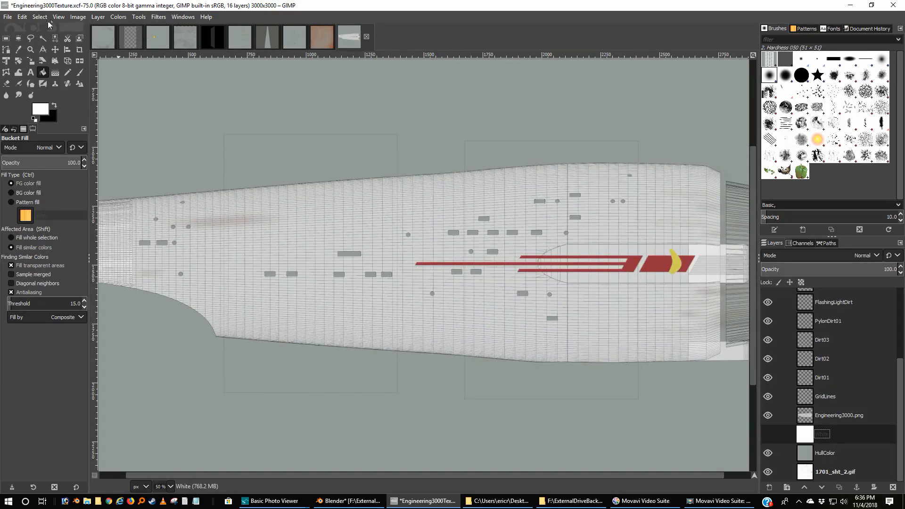
click(58, 17)
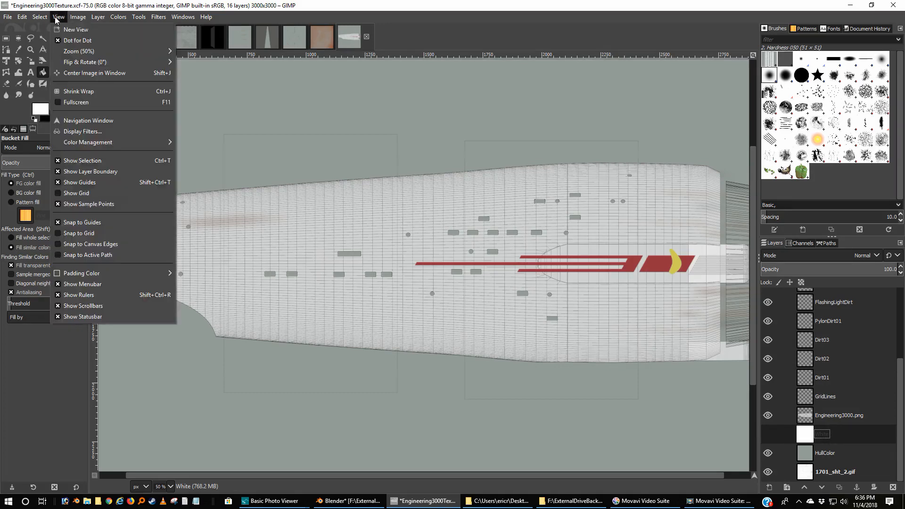
mouse_move(83, 60)
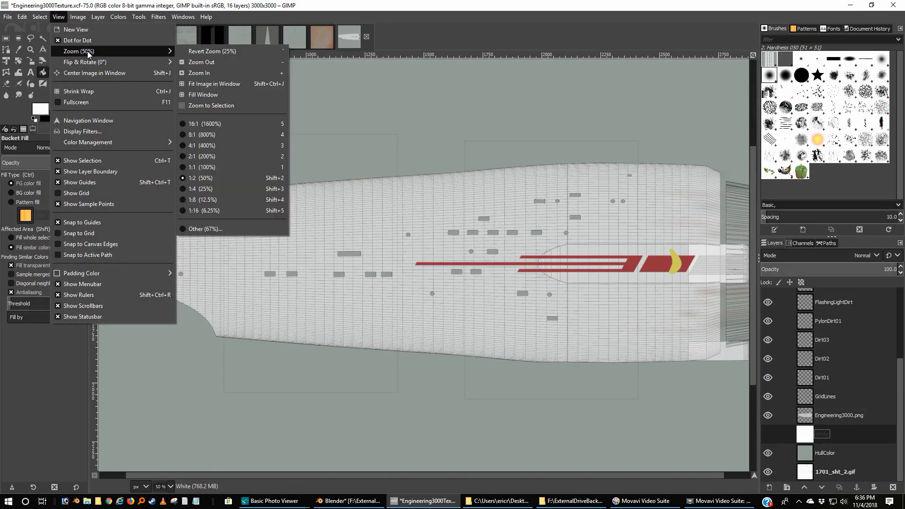
click(230, 62)
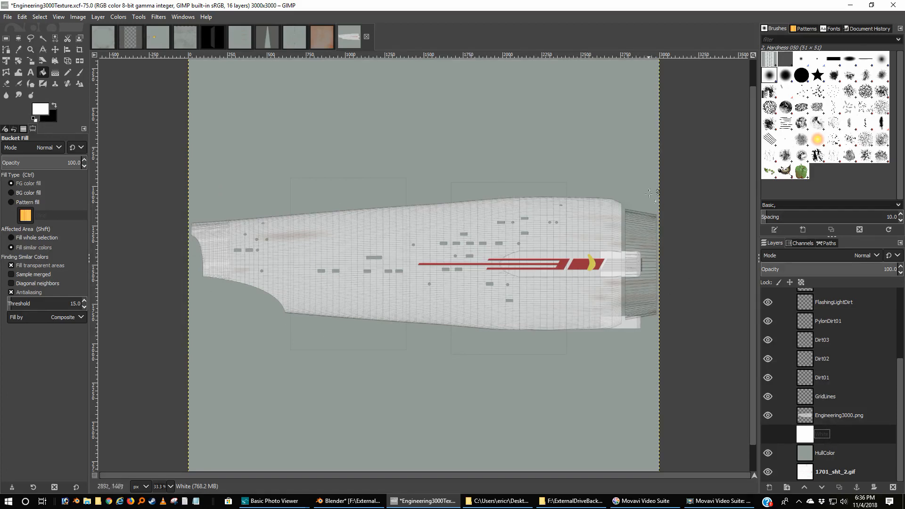
- Hide the Engineering3000.png layer and move the 1701_sht_2.gif blueprint layer directly beneath it, above White and HullColor
double_click(833, 454)
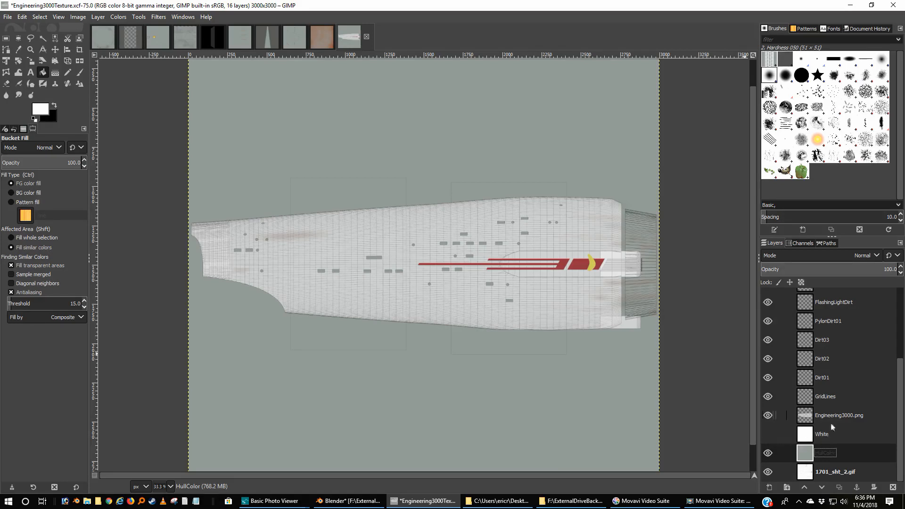
click(768, 415)
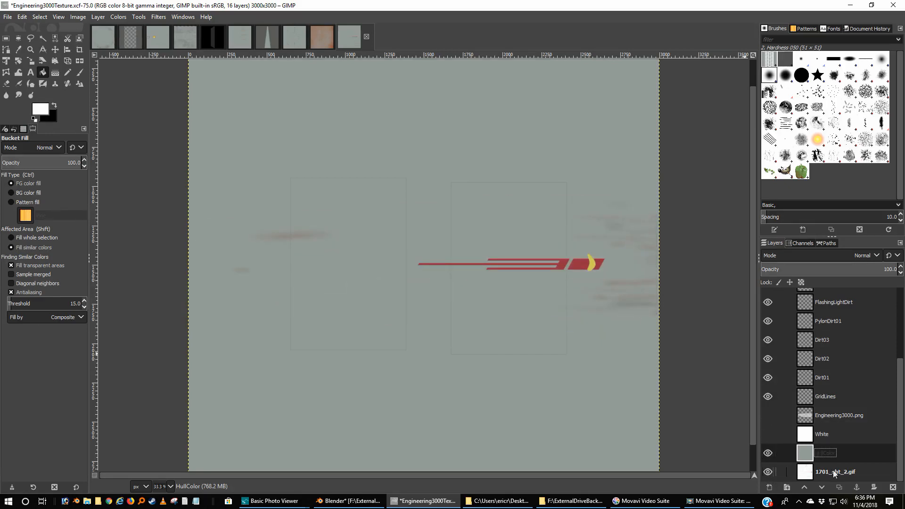
drag(835, 474, 825, 421)
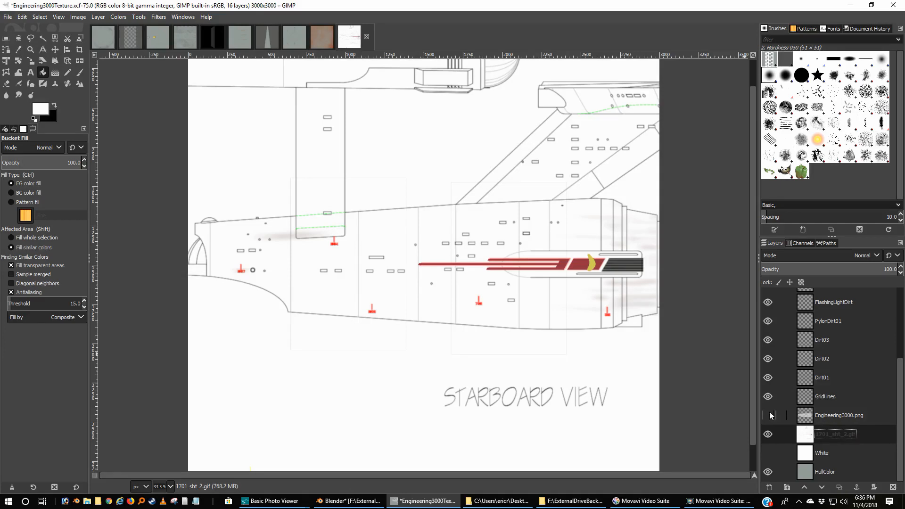
- Show the Engineering3000.png layer over the starboard-view blueprint and compare how the hull outlines line up
click(769, 415)
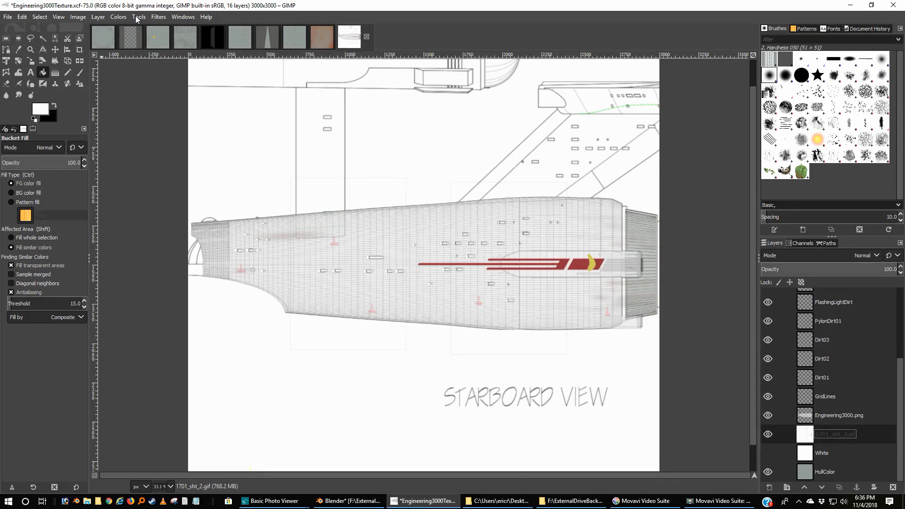
click(102, 18)
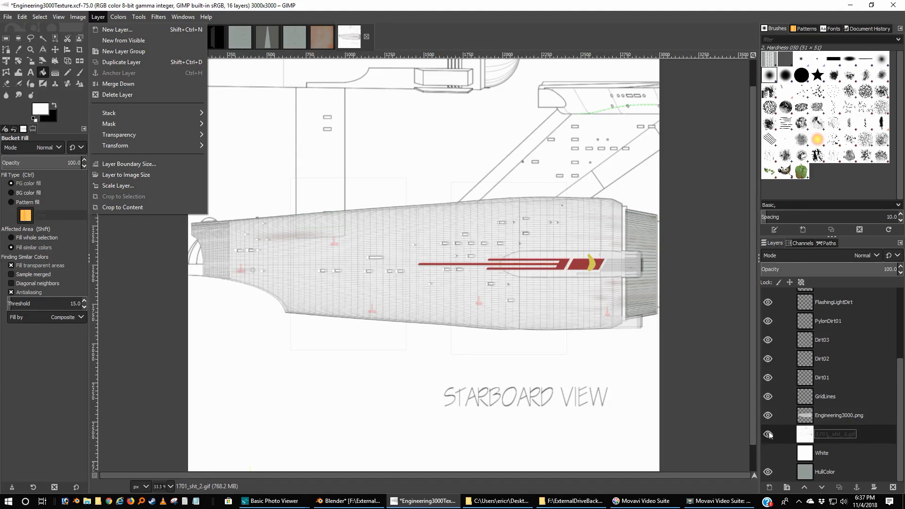
click(769, 416)
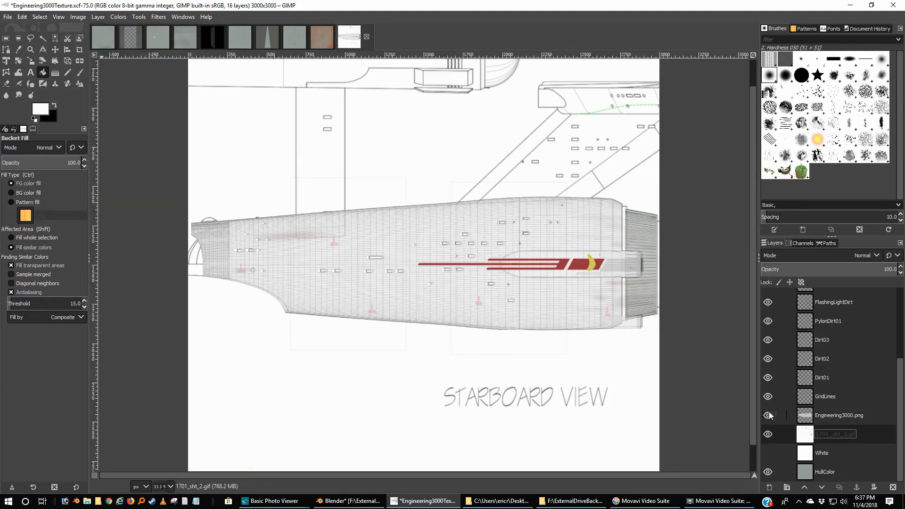
- Hide the Engineering3000.png layer and move the HullColor layer directly above it, below GridLines
click(769, 415)
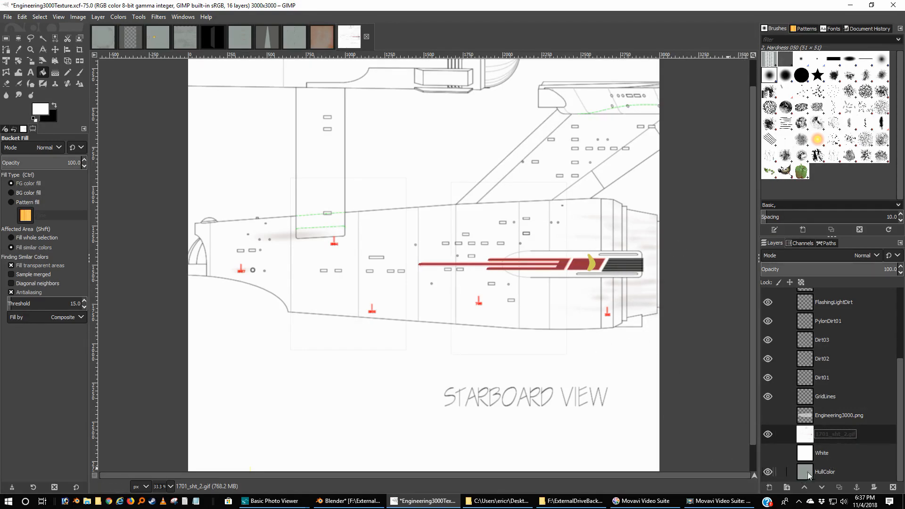
drag(808, 472, 808, 407)
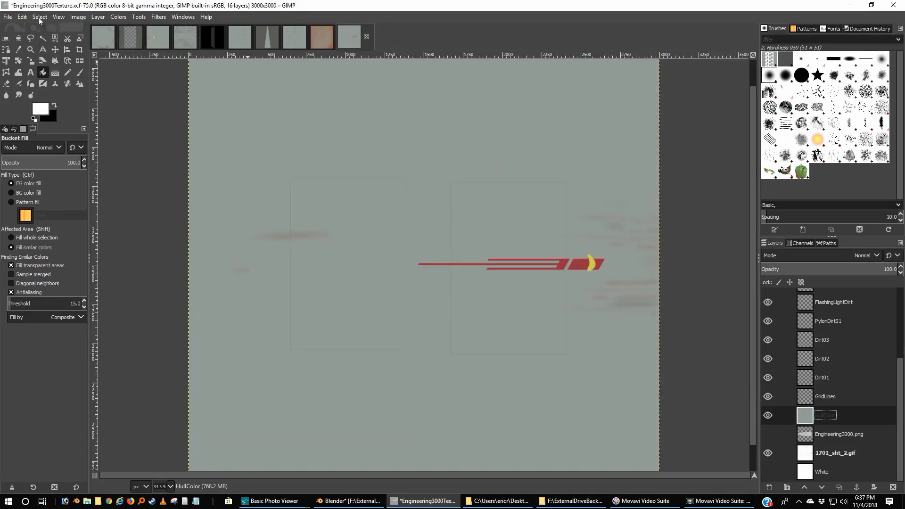
- Examine the red banner, grid lines and dirt streaks near the hull's front end at 100% zoom
click(58, 17)
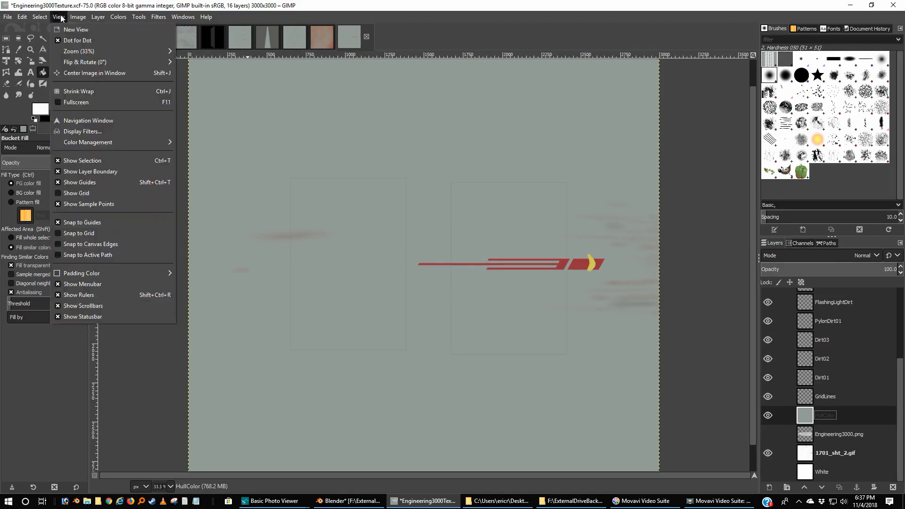
mouse_move(95, 51)
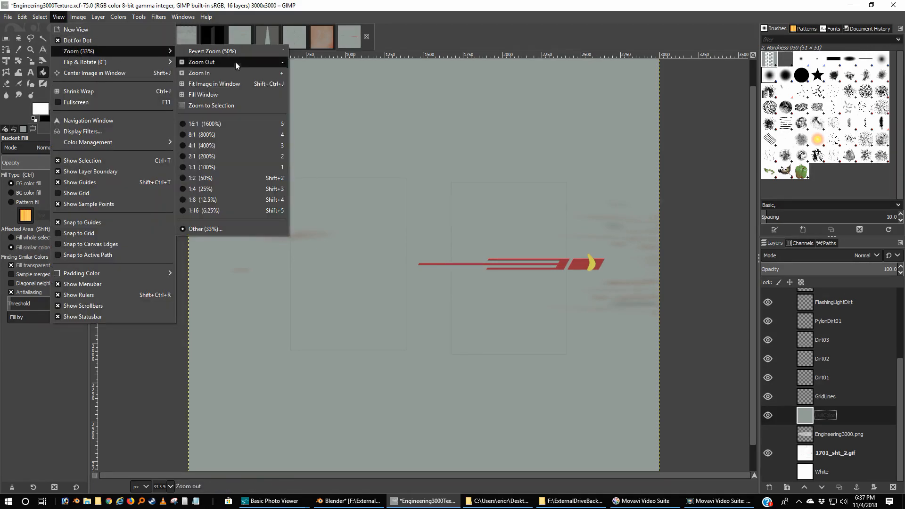
click(212, 168)
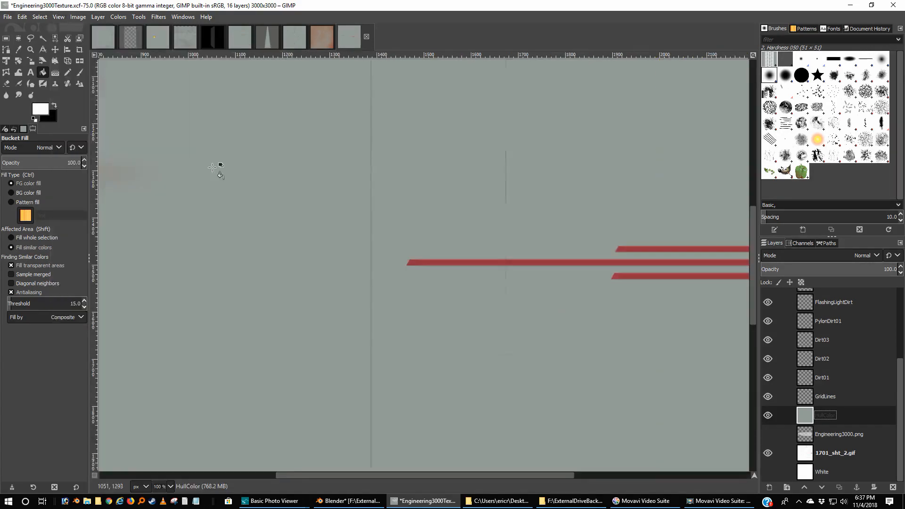
drag(414, 474, 680, 474)
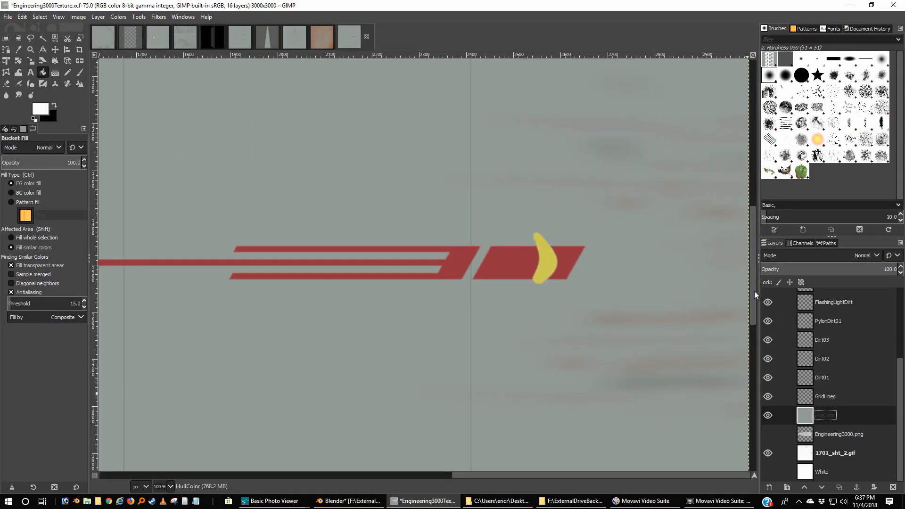
mouse_move(754, 295)
mouse_down()
mouse_move(758, 340)
mouse_move(757, 305)
mouse_up()
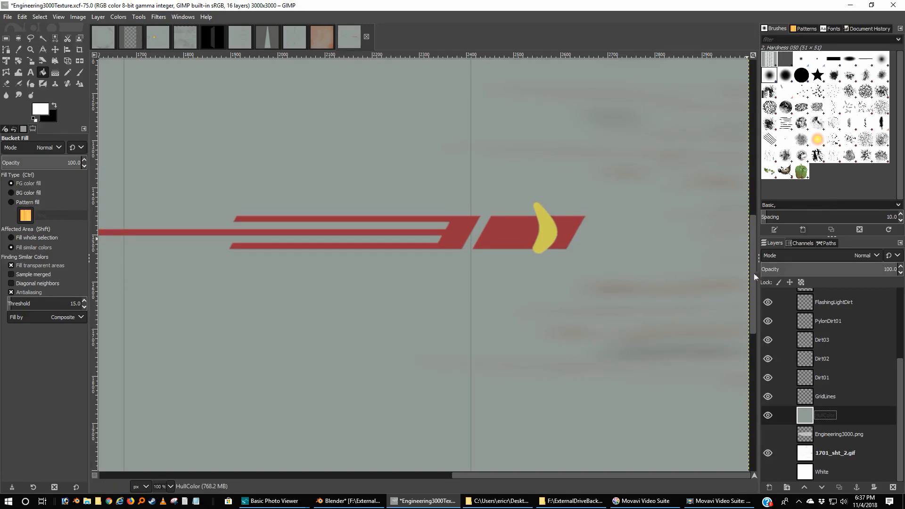
drag(753, 281, 757, 256)
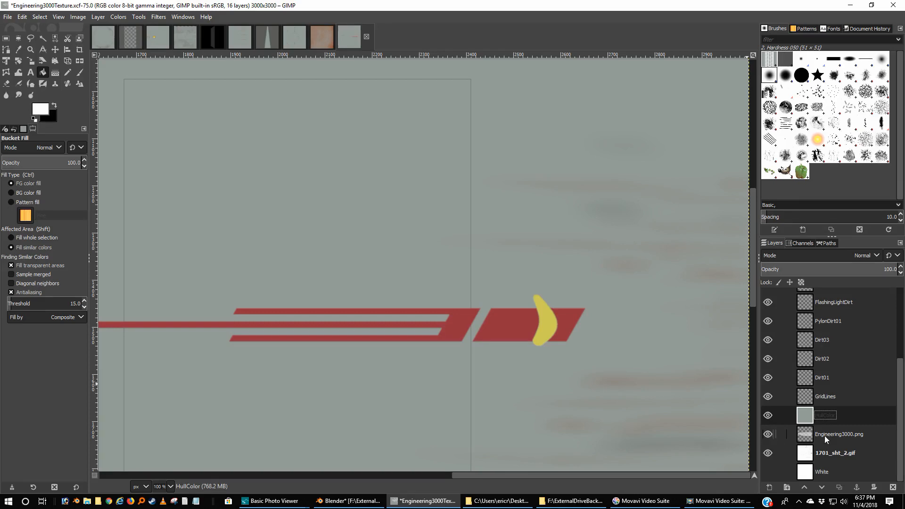
- Move the Engineering3000.png layer directly above HullColor and examine how the UV layout lines up with the banner and dirt along the hull
drag(824, 436, 814, 411)
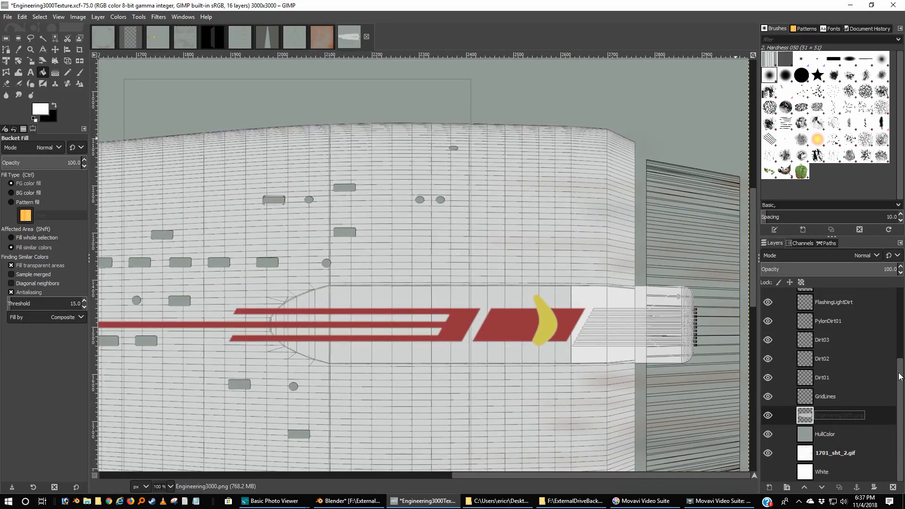
drag(755, 249, 769, 271)
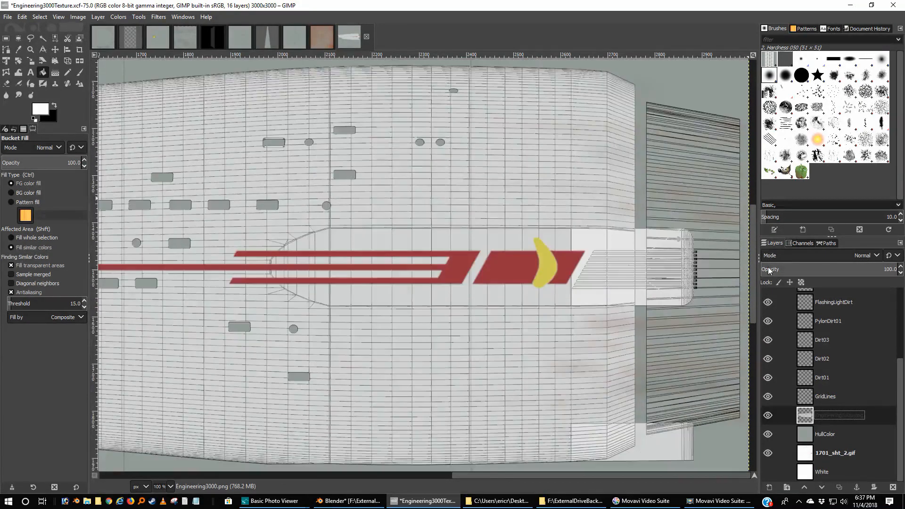
scroll(560, 427, down, 5)
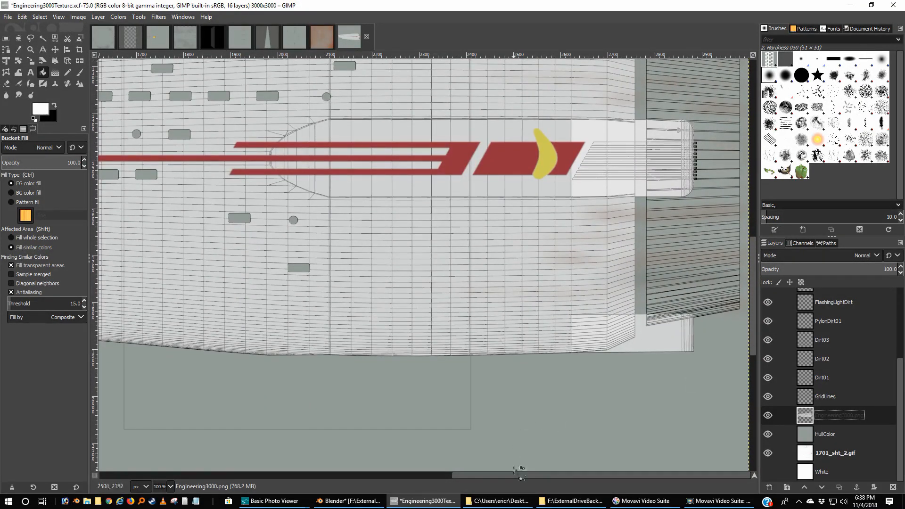
drag(516, 474, 172, 454)
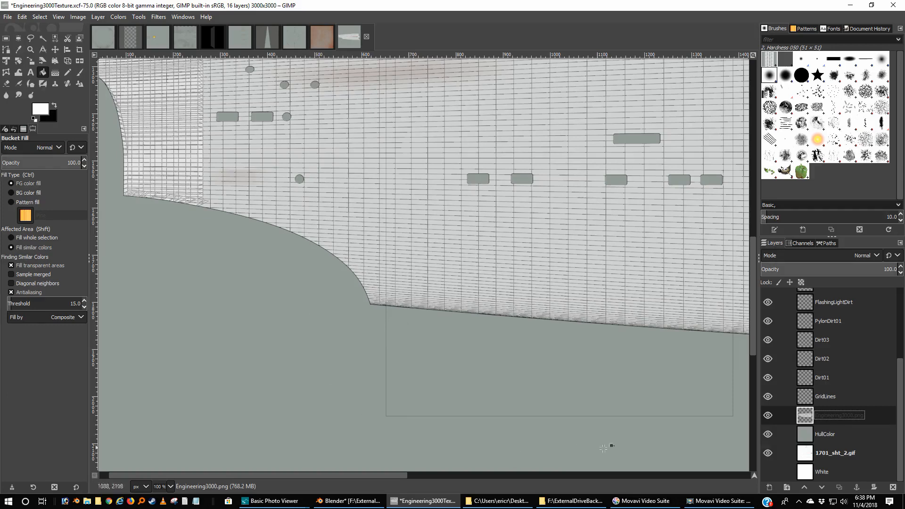
drag(348, 478, 631, 444)
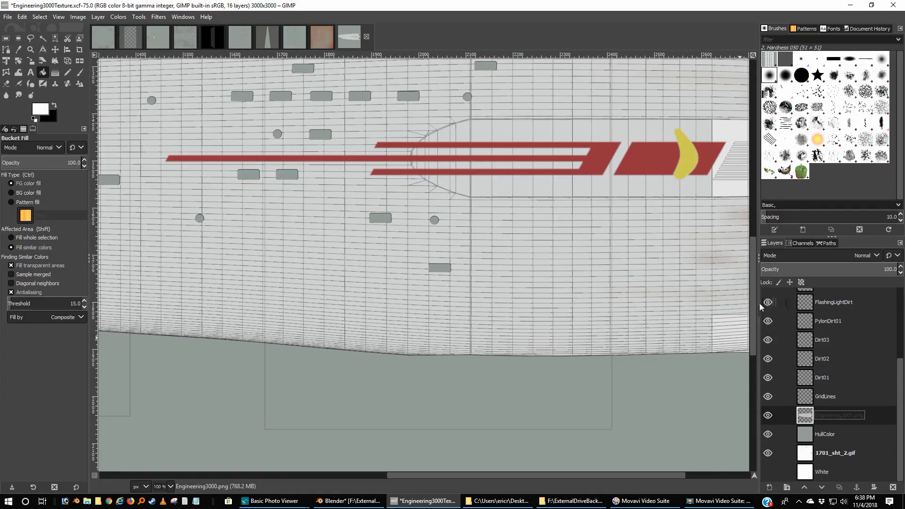
drag(756, 332, 752, 298)
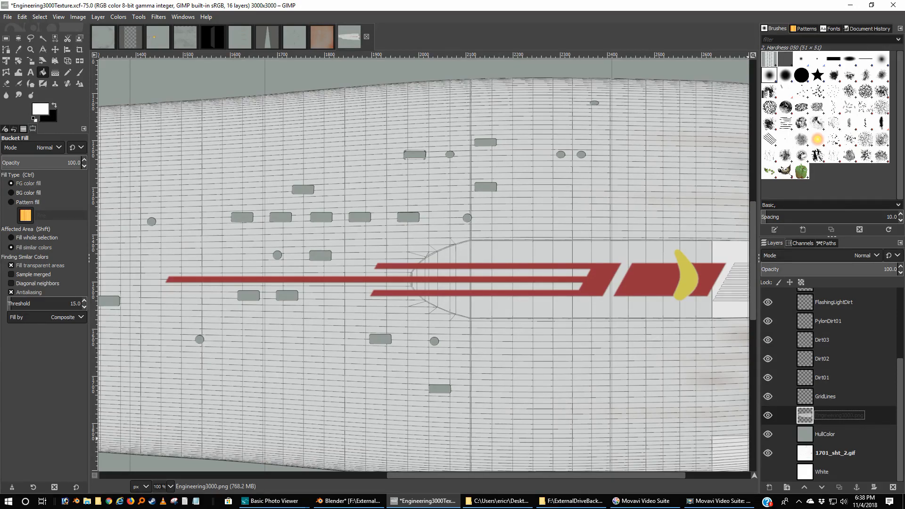
- Select the GridLines layer and hide the Engineering3000.png layer
click(839, 401)
click(768, 415)
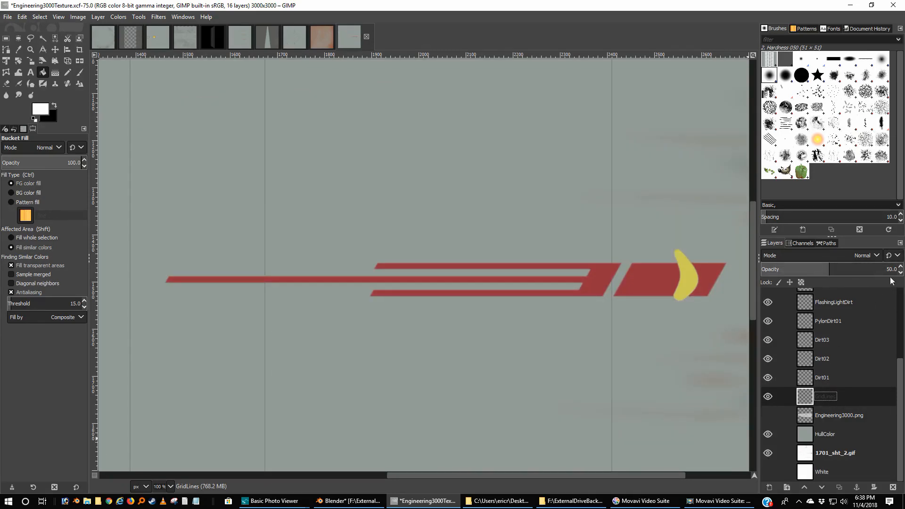
drag(901, 384, 901, 356)
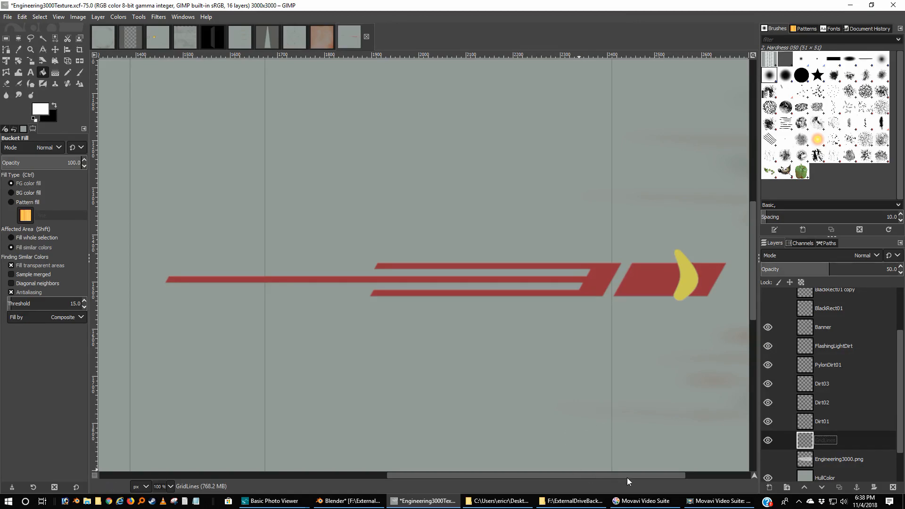
mouse_move(631, 476)
mouse_down()
mouse_move(596, 476)
mouse_move(644, 470)
mouse_up()
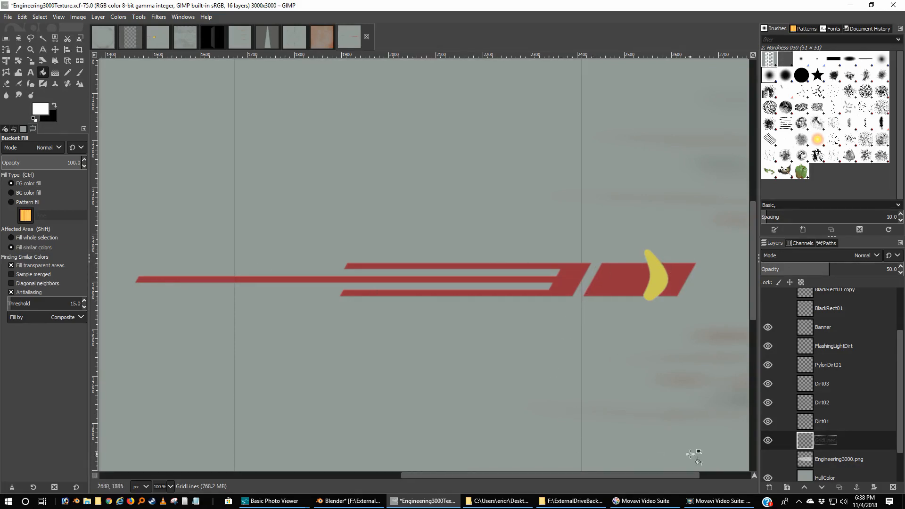
scroll(900, 421, down, 2)
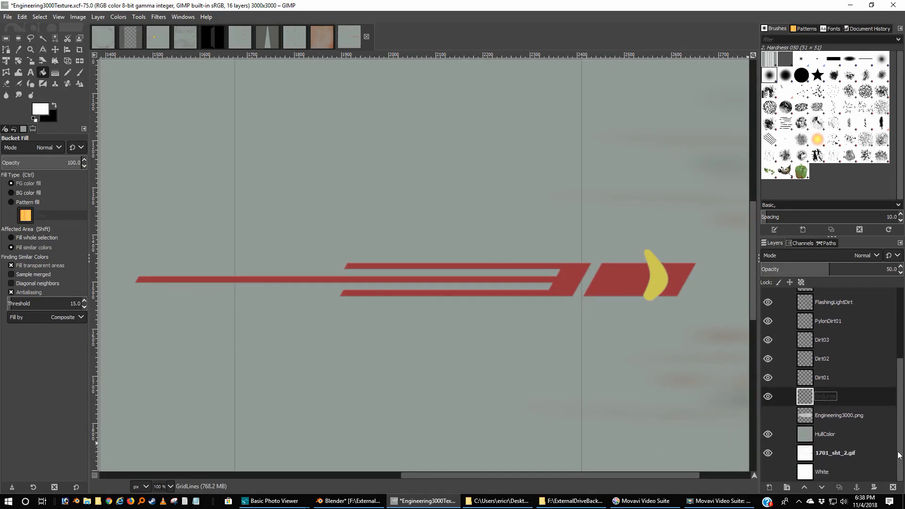
- Toggle the HullColor layer off and on at the banner and rear hull to compare the painted details with the blueprint
click(768, 433)
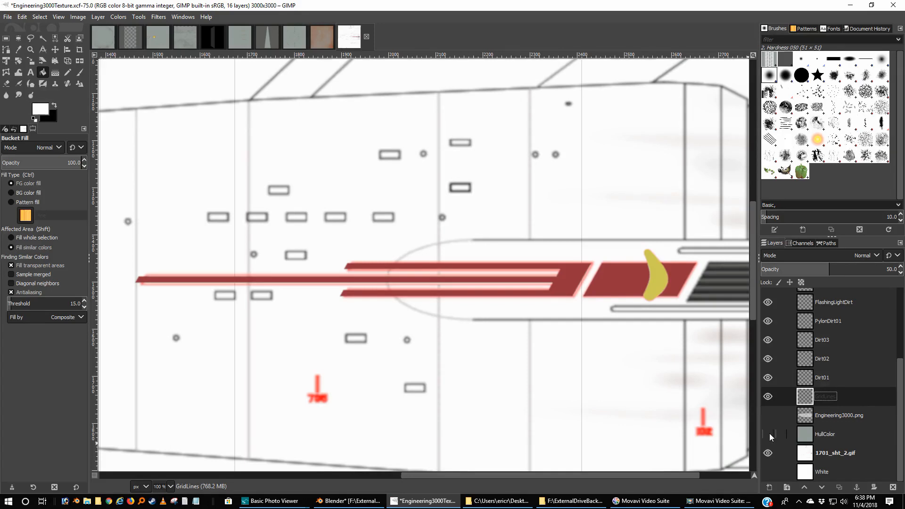
click(768, 434)
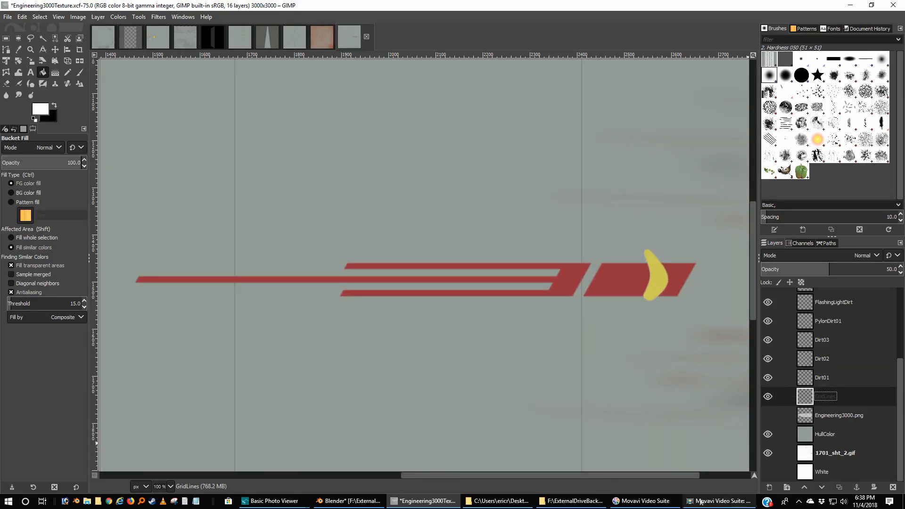
drag(675, 474, 334, 452)
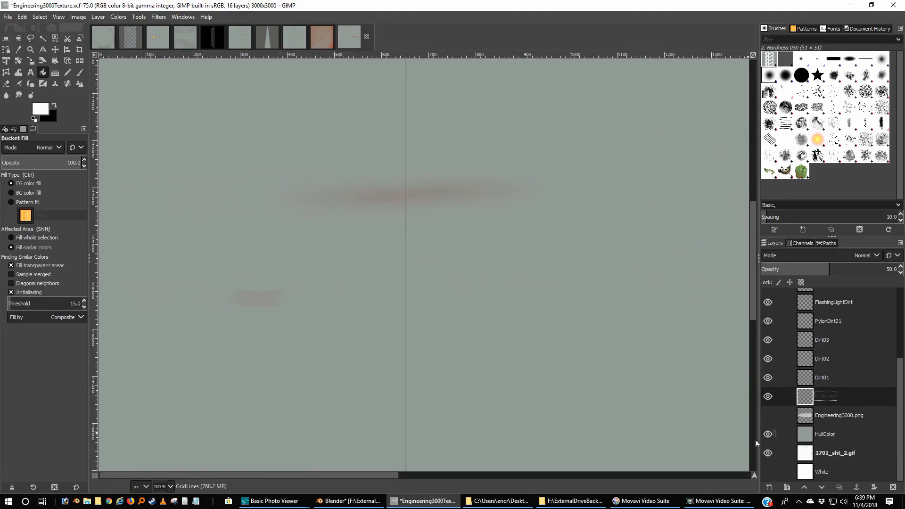
click(774, 435)
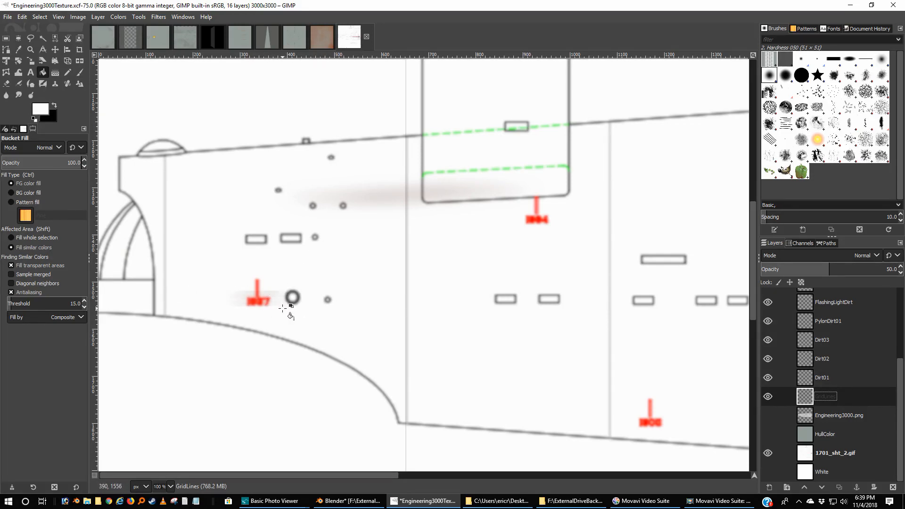
click(769, 434)
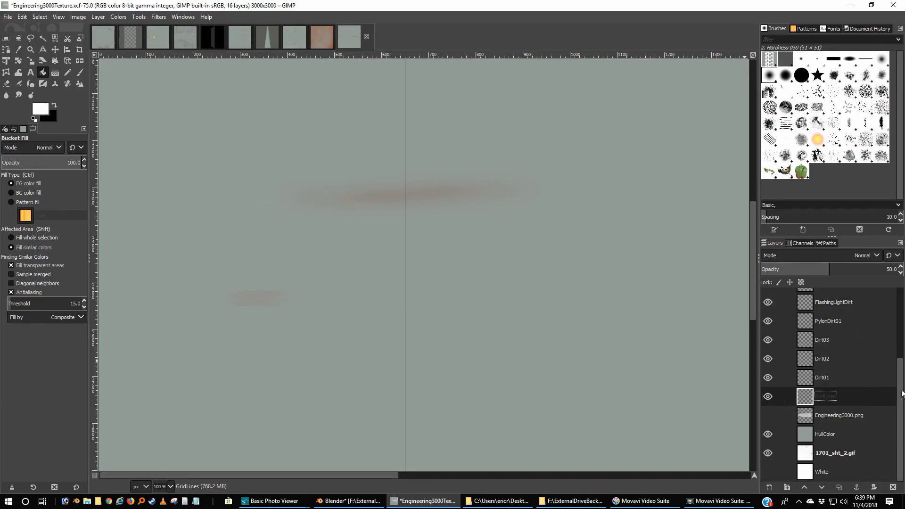
- Hide the HullColor layer, show the White layer and move it directly above HullColor, below Engineering3000.png
drag(901, 396, 900, 367)
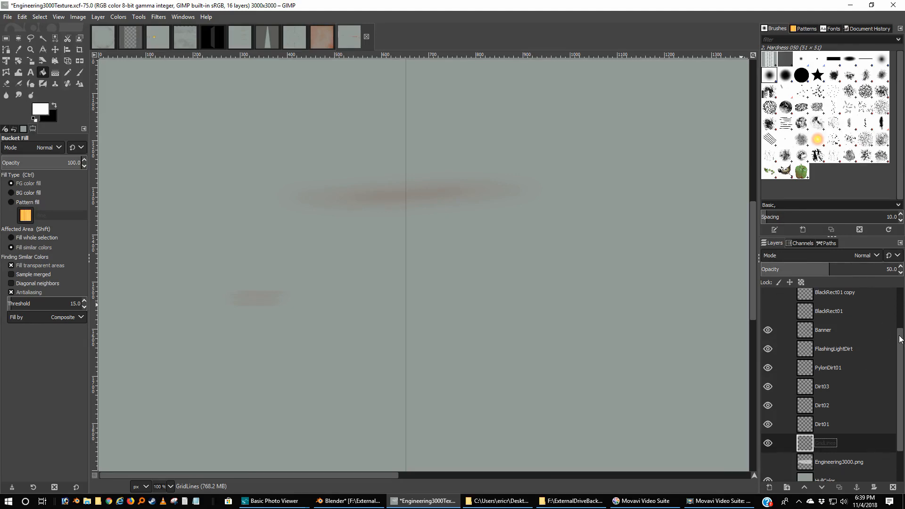
drag(902, 336, 898, 377)
click(767, 434)
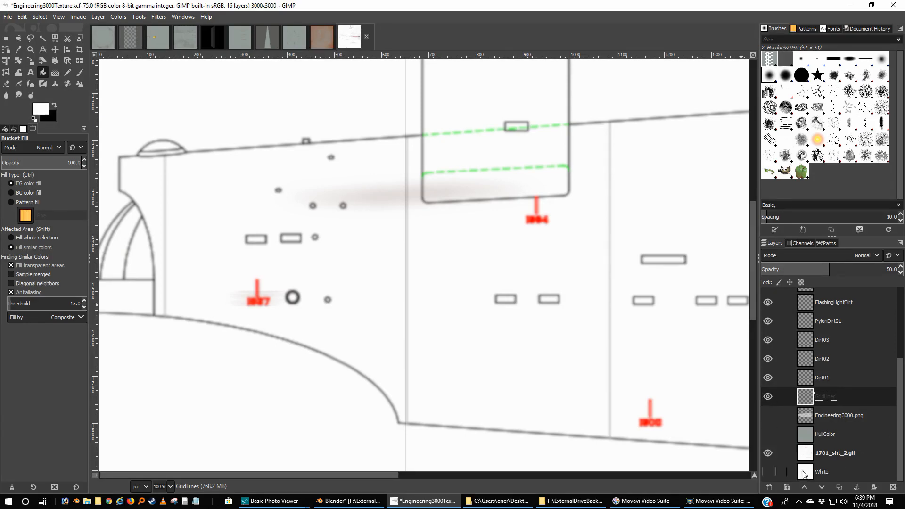
drag(808, 473, 807, 434)
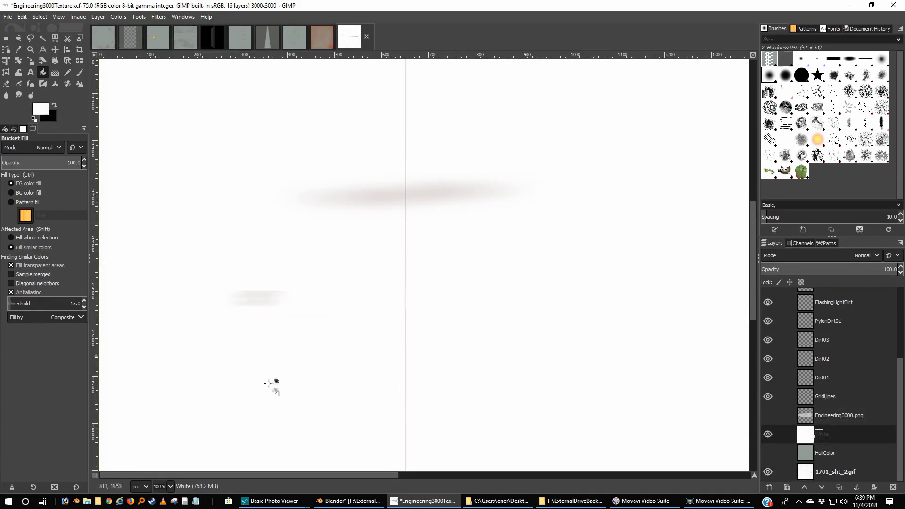
- Hide the Banner layer so only the grid lines and dirt remain over the white background
drag(311, 476, 664, 476)
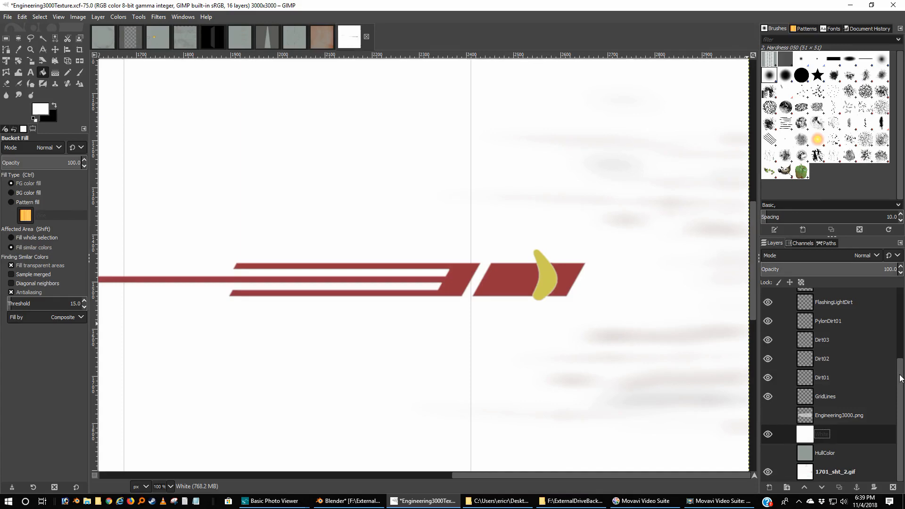
drag(902, 403, 904, 356)
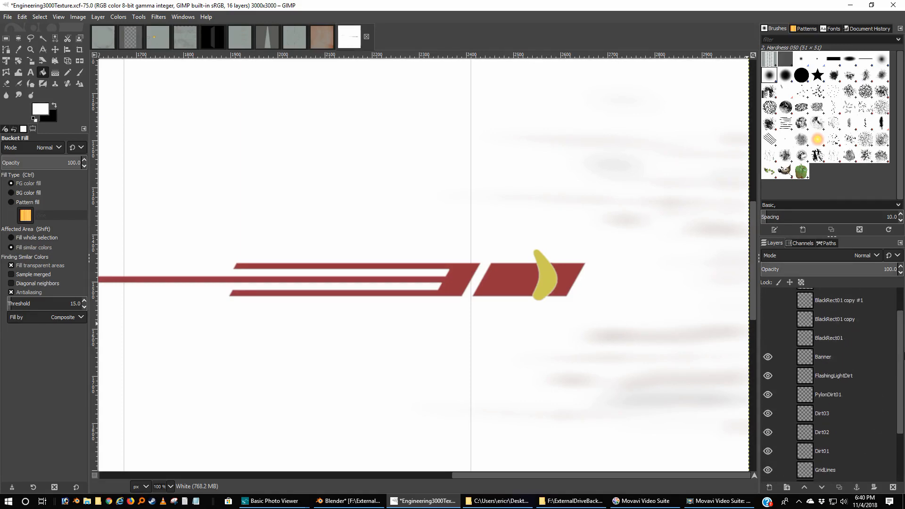
click(768, 357)
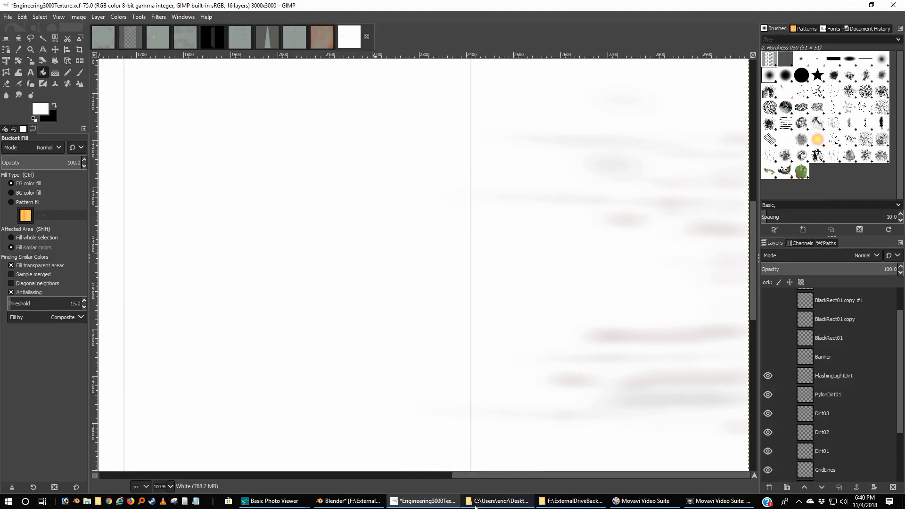
- Switch to Blender and look through the materials available for the engineering hull without changing the assigned one
mouse_move(495, 506)
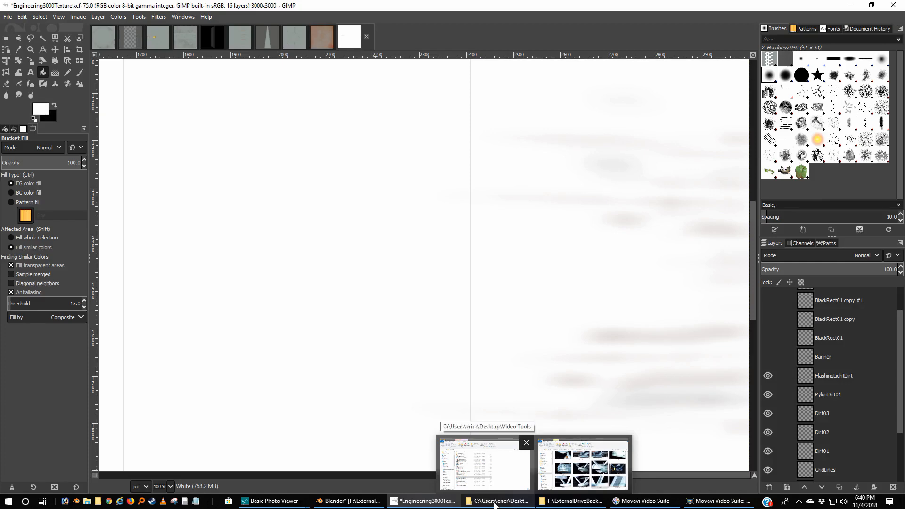
click(343, 502)
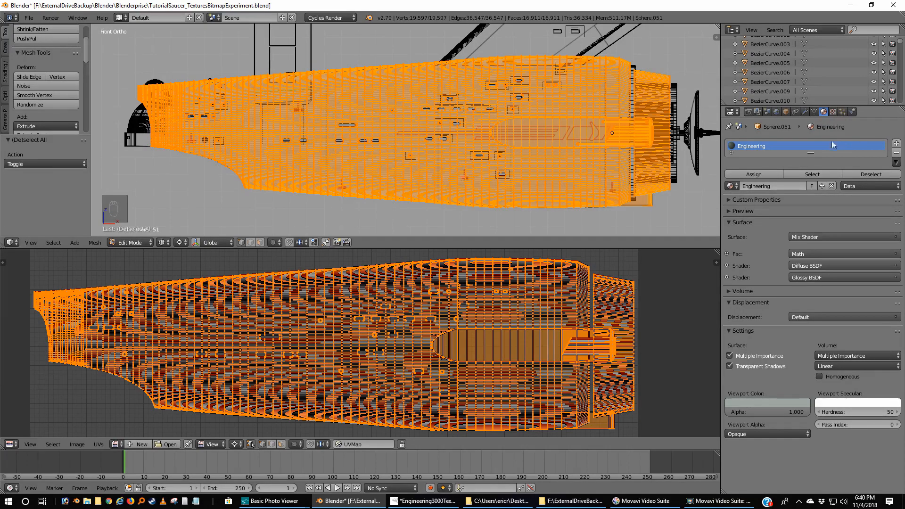
click(731, 186)
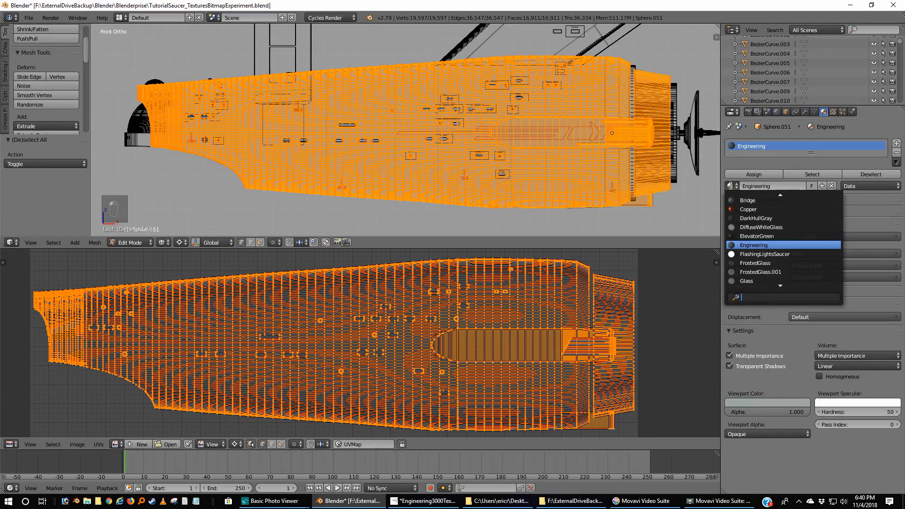
scroll(793, 242, down, 14)
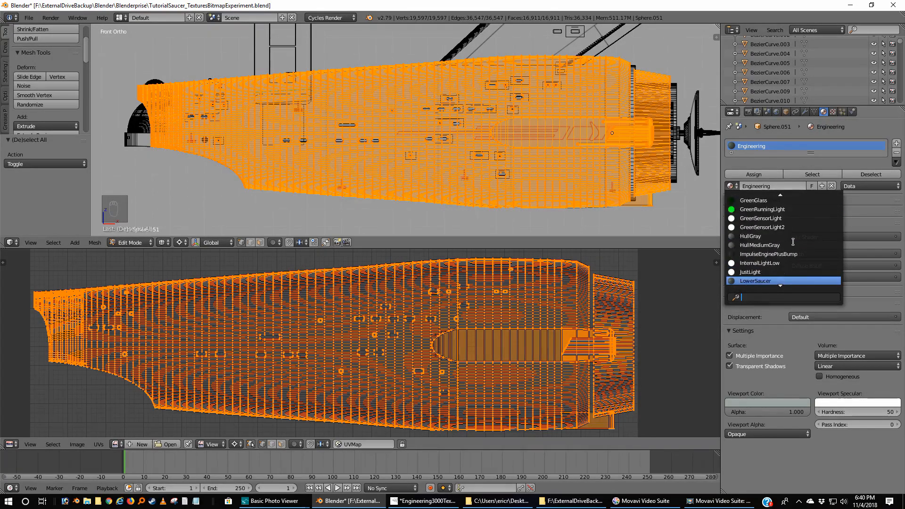
scroll(793, 242, down, 5)
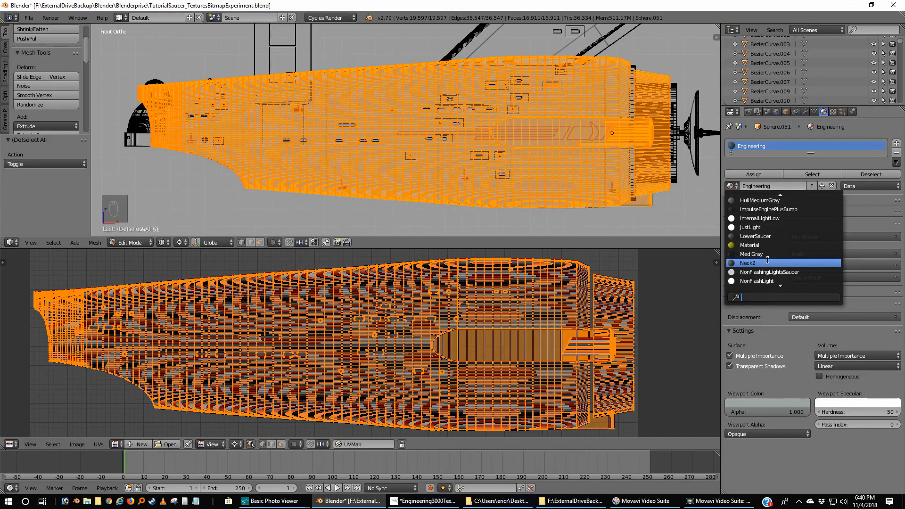
click(878, 196)
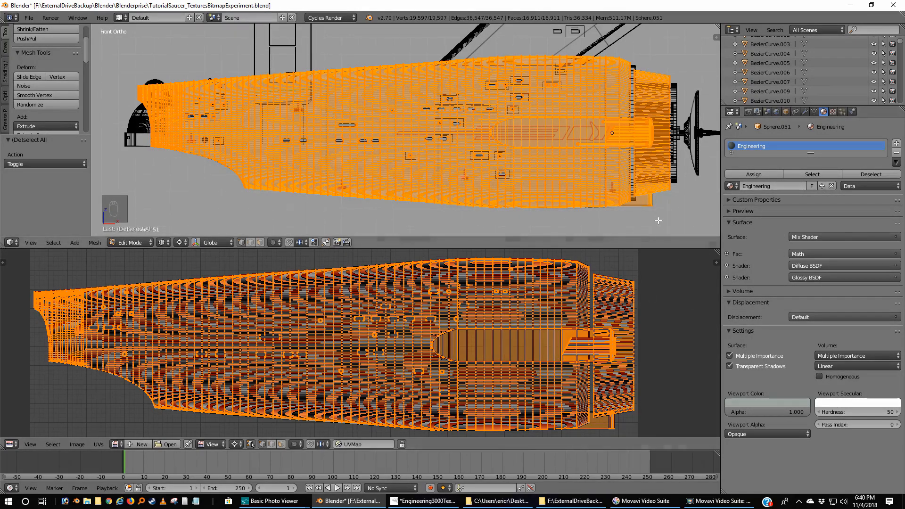
- Open the Compositing screen layout to view the Engineering material's shader nodes
key(ctrl+Left)
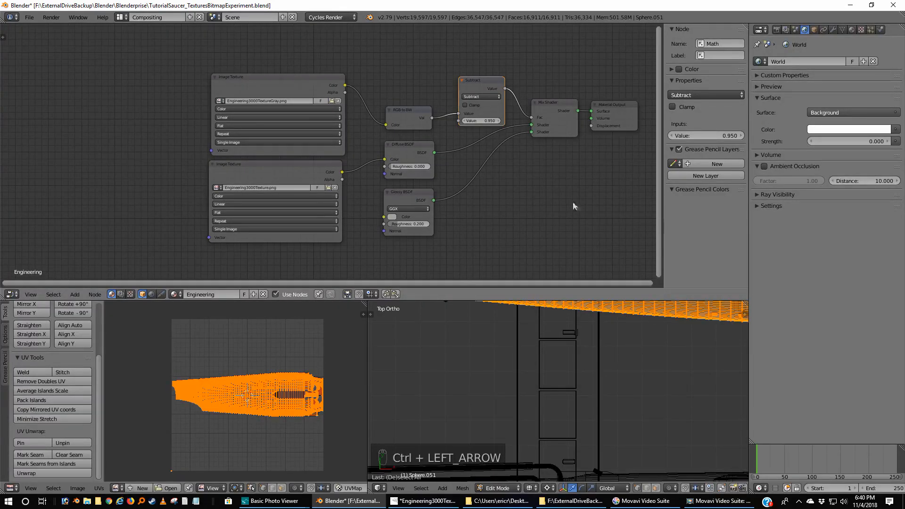
scroll(550, 189, up, 1)
scroll(519, 182, up, 1)
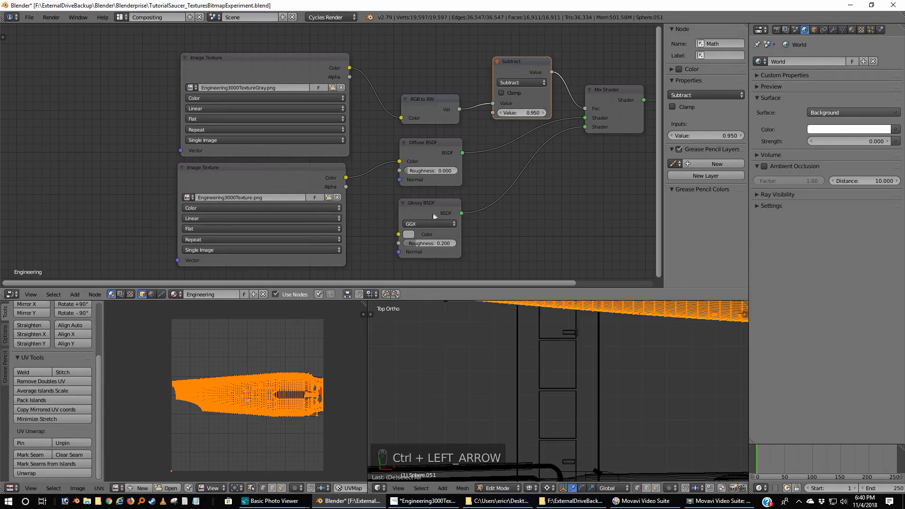
click(440, 244)
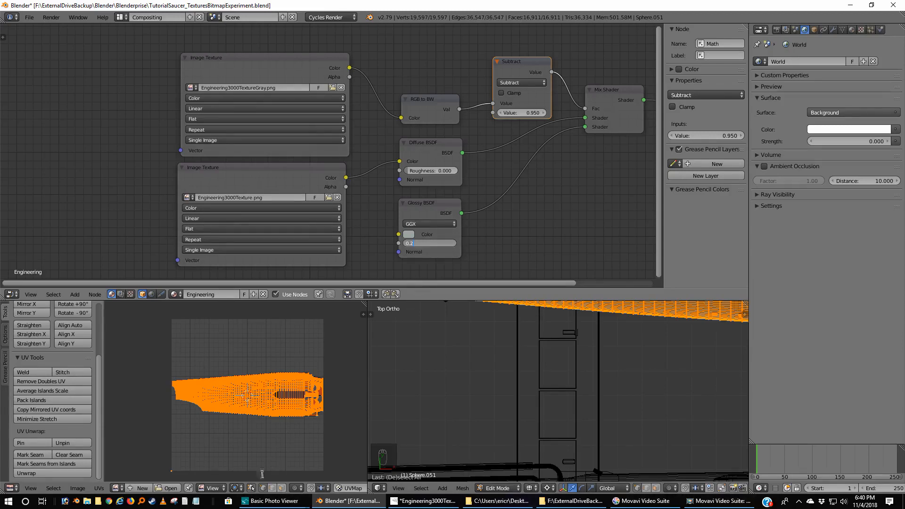
click(272, 504)
key(Return)
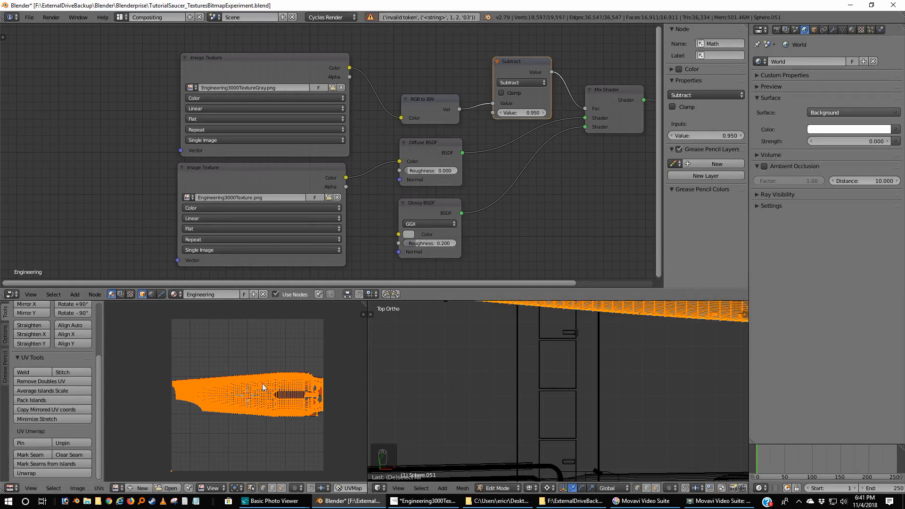
- Return the hull to Object Mode and set the Glossy BSDF node's roughness to 0.3
key(Tab)
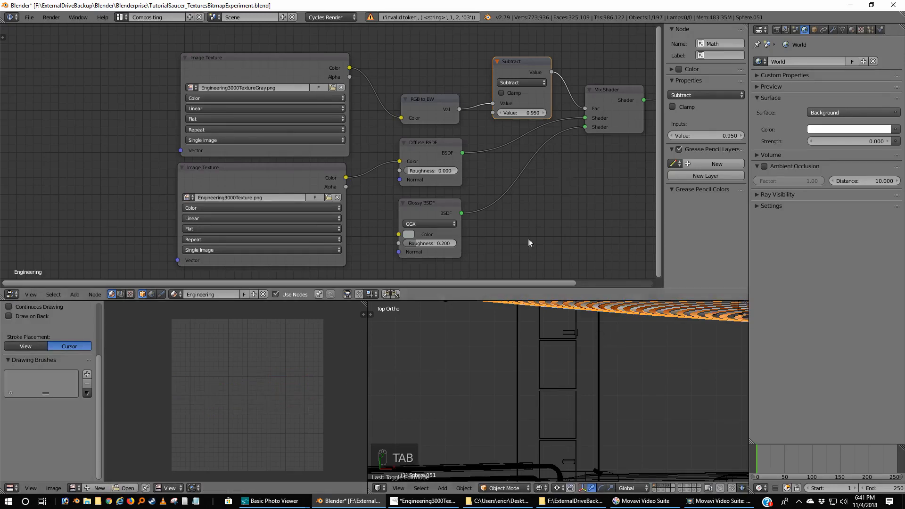
click(438, 241)
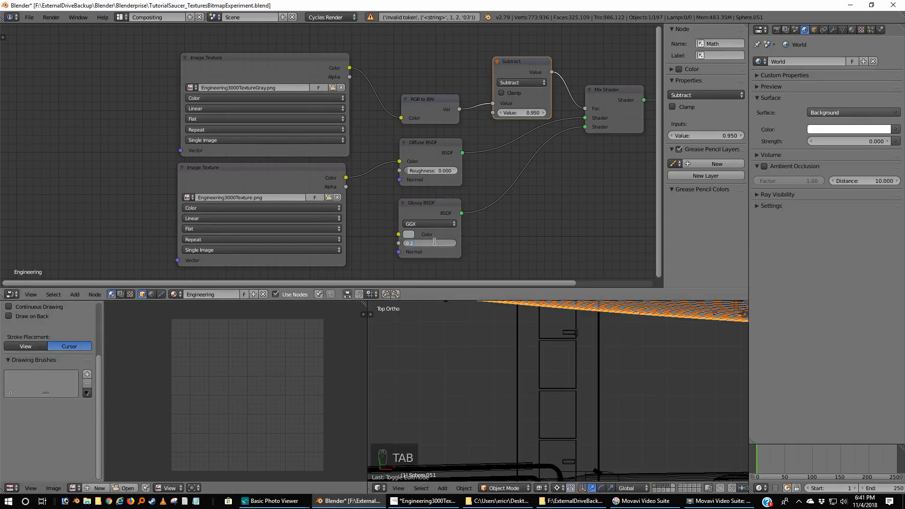
text(.3)
key(Return)
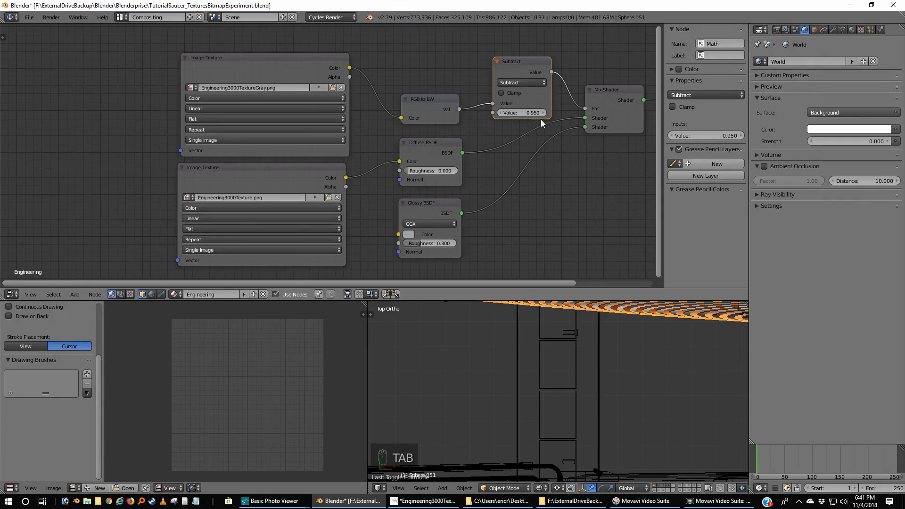
- Set the value of the Subtract math node feeding the Mix Shader factor to 0.75
click(531, 112)
key(BackSpace)
text(5)
key(Return)
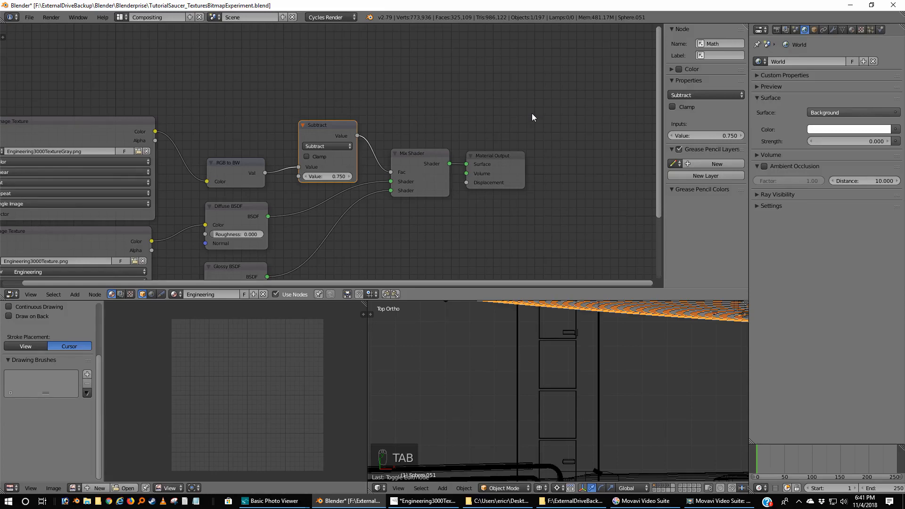
key(KP_Decimal)
key(KP_Enter)
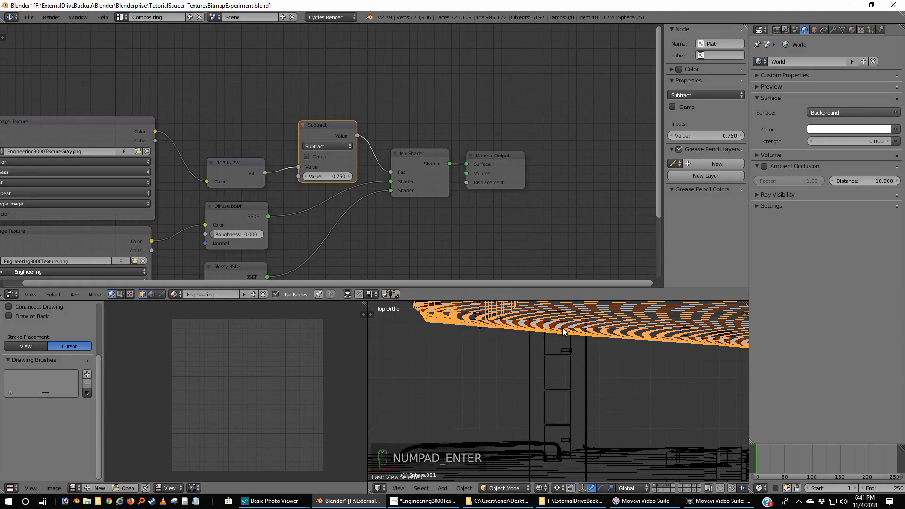
key(KP_1)
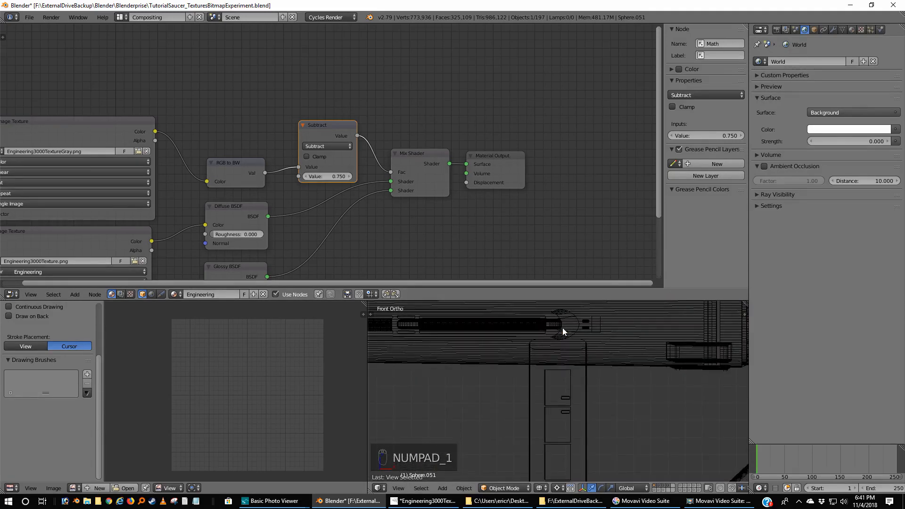
key(ctrl+Right)
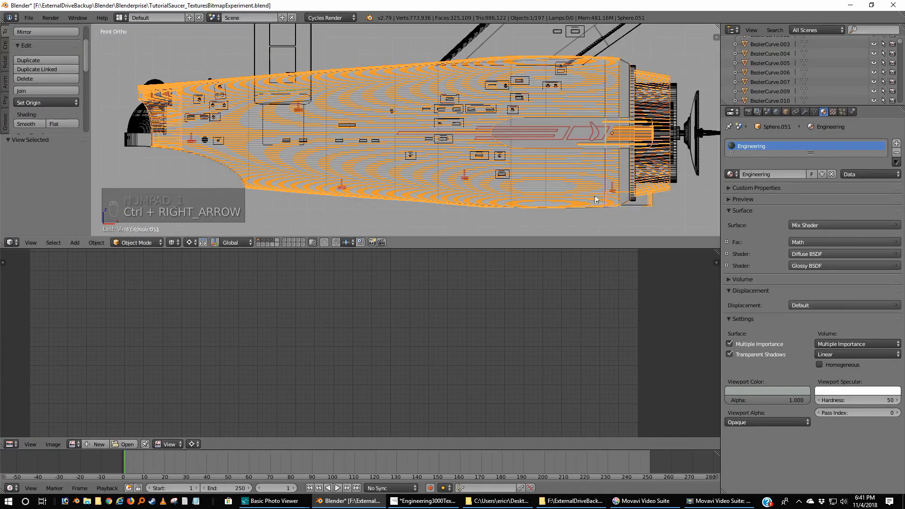
key(ctrl+Left)
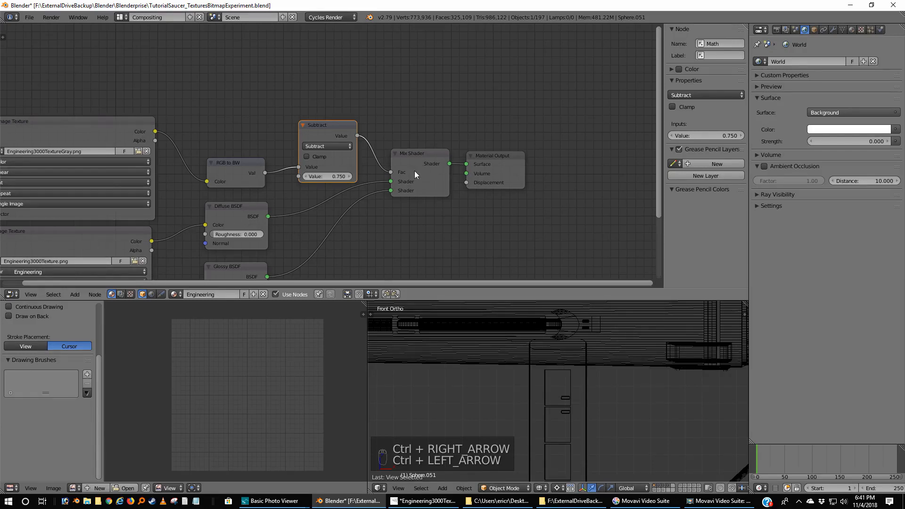
- Move the RGB to BW node up beside the Subtract node, clear of the Diffuse BSDF node, and make the Subtract node active
scroll(311, 228, down, 1)
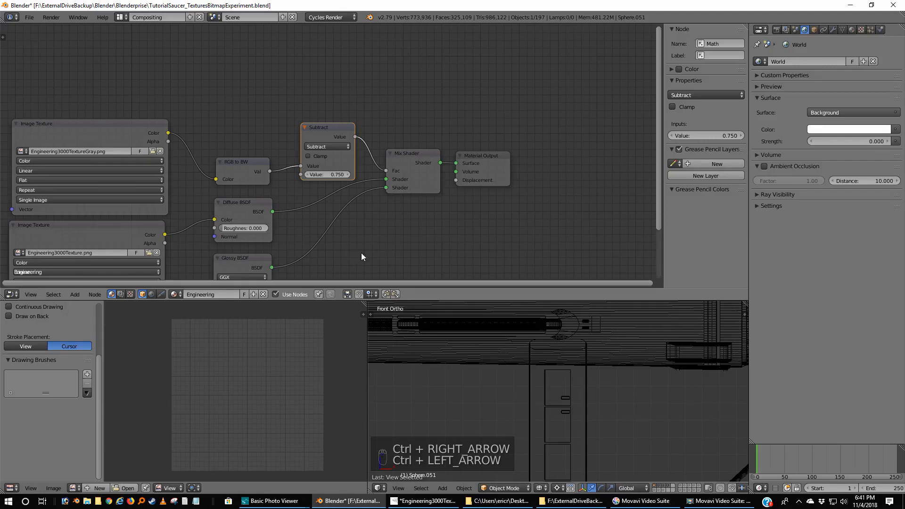
middle_drag(362, 254, 355, 218)
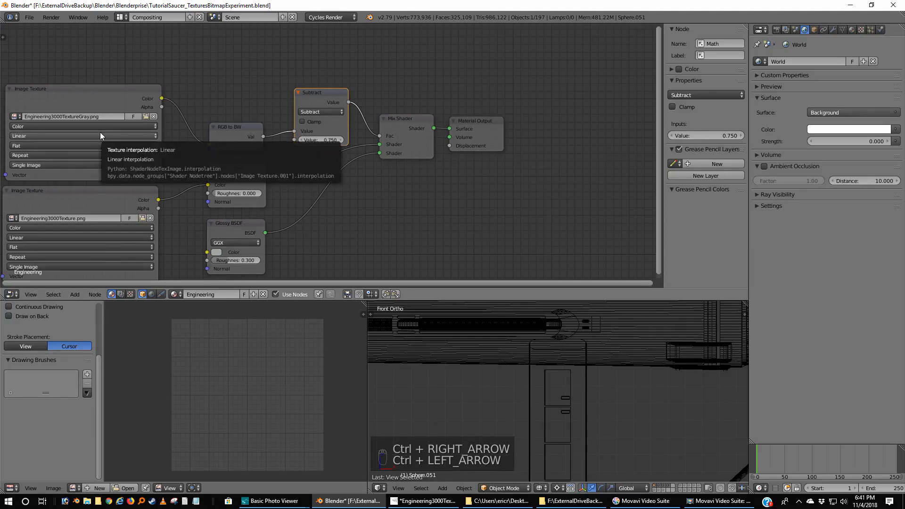
drag(236, 128, 239, 106)
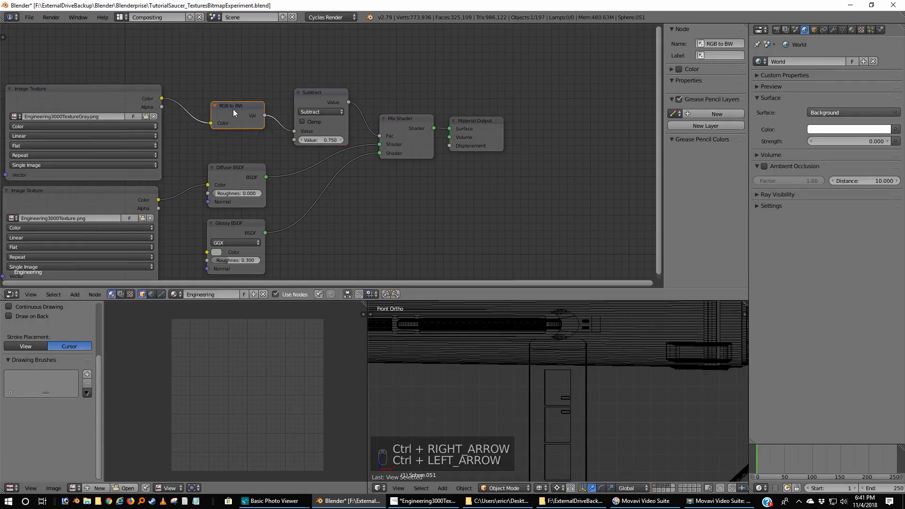
click(318, 90)
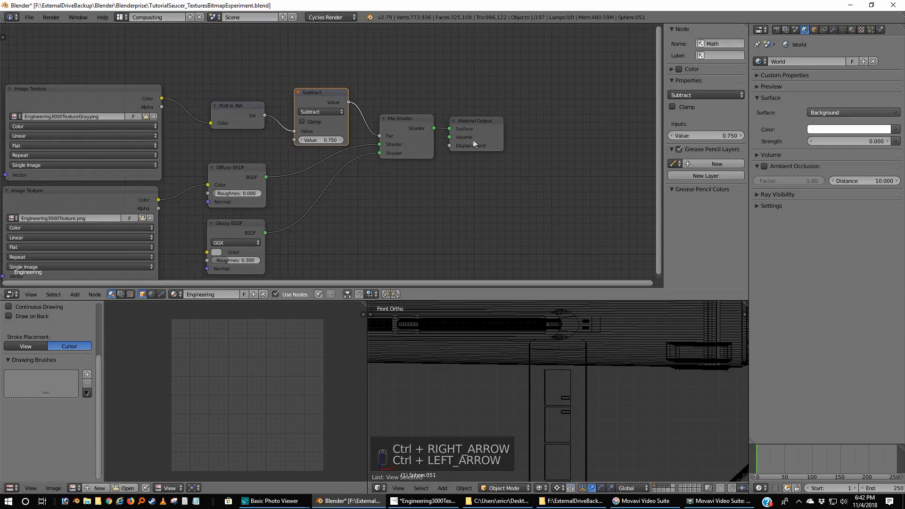
- Return to the Default screen layout and join the 3D view with the image editor area below it
right_click(627, 365)
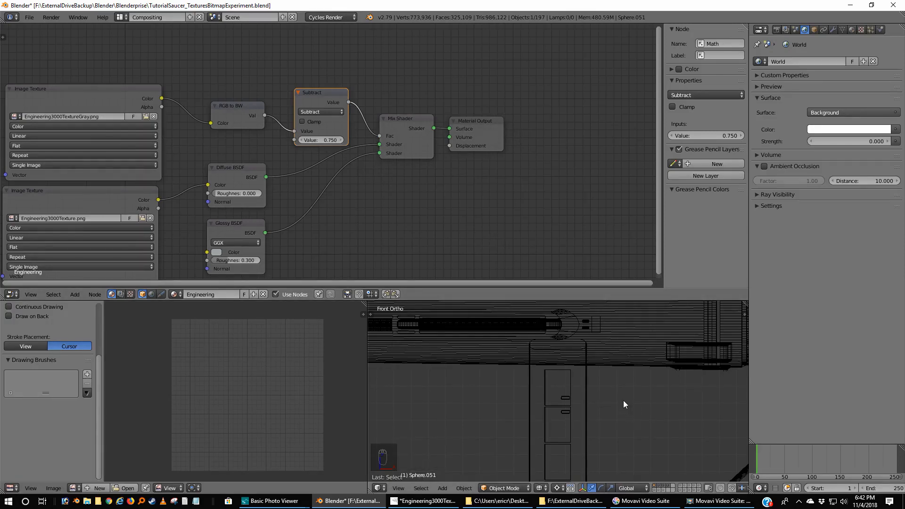
key(ctrl+Right)
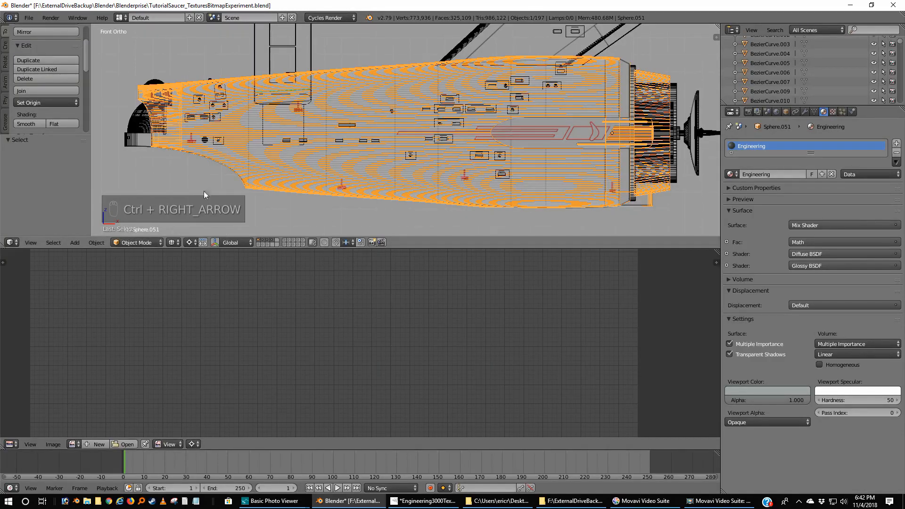
right_click(437, 248)
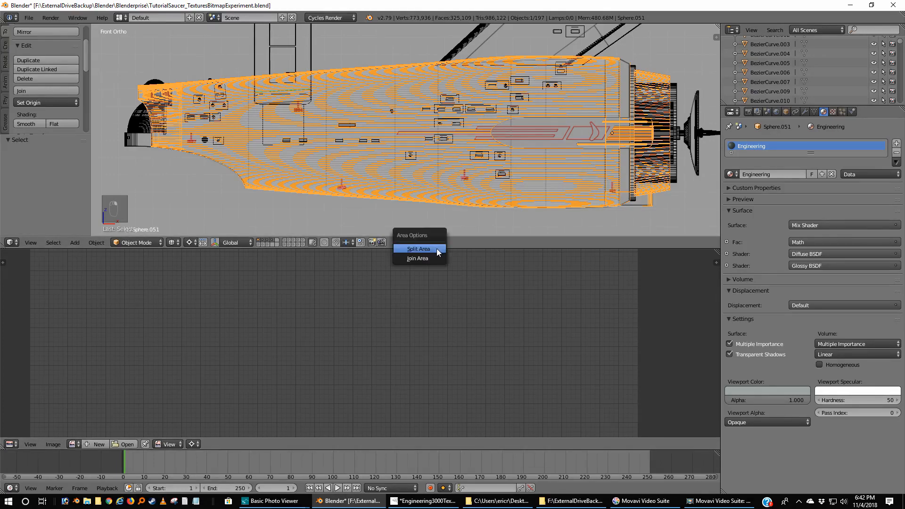
click(427, 255)
click(423, 263)
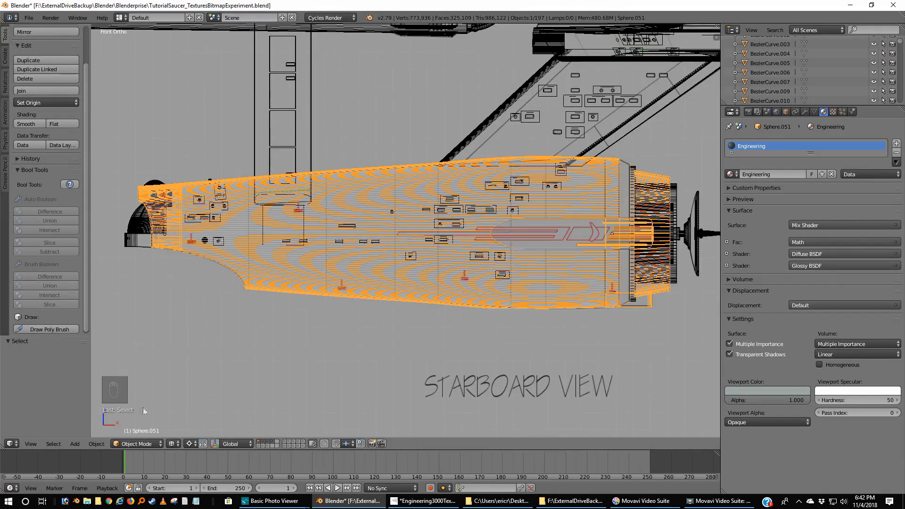
- Show an additional scene layer, preview the engineering hull with Rendered viewport shading, and return to wireframe display
shift+click(258, 446)
shift+click(257, 446)
click(173, 444)
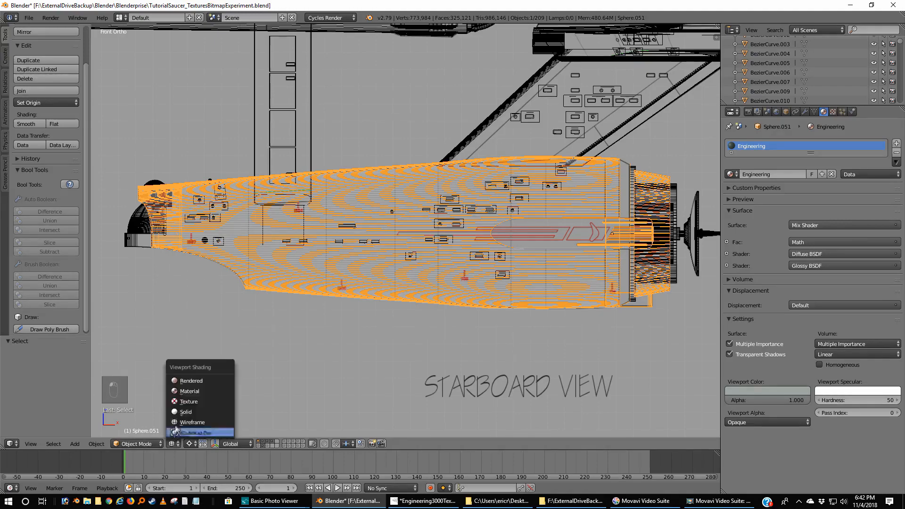
click(181, 381)
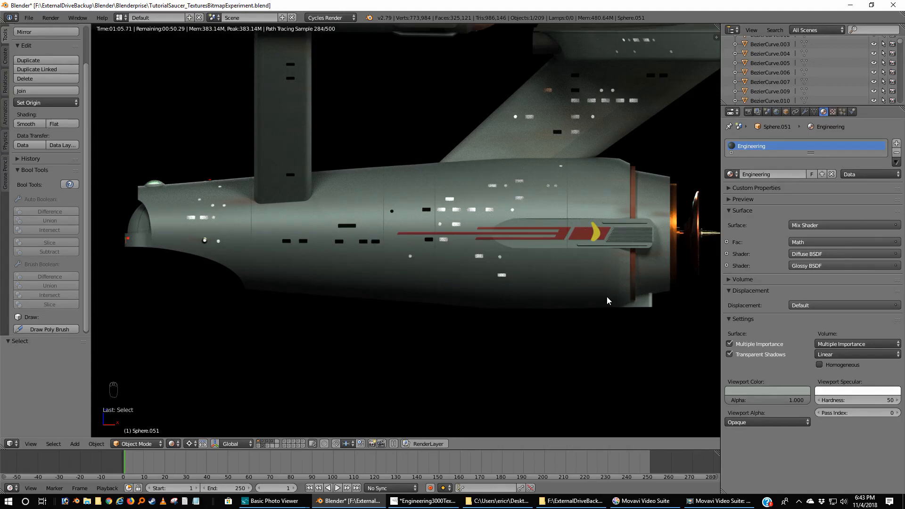
key(z)
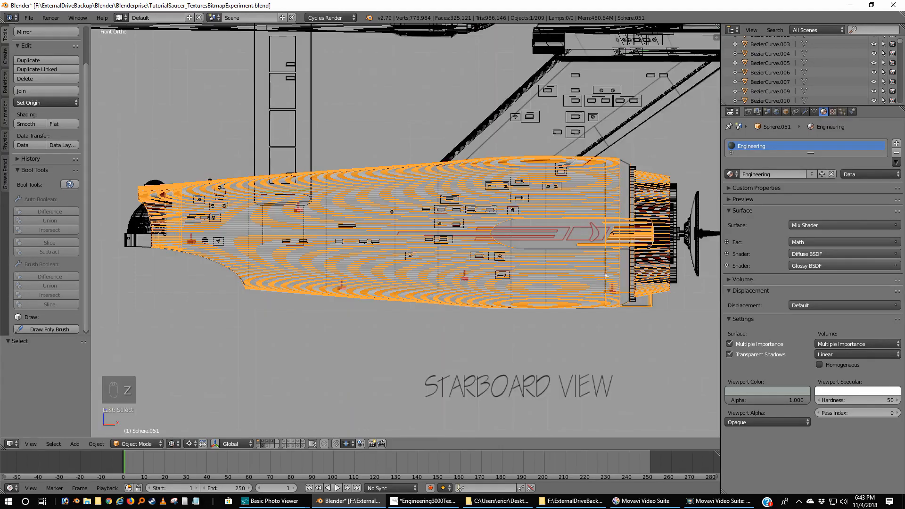
- Select the EngineeringRustRing ring near the hull's dish end and put it in Edit Mode in the right side view
right_click(633, 179)
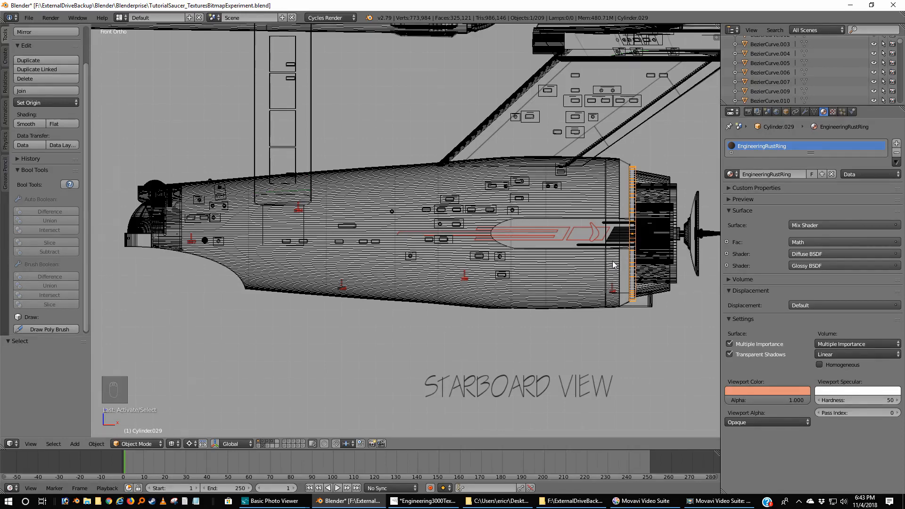
key(KP_3)
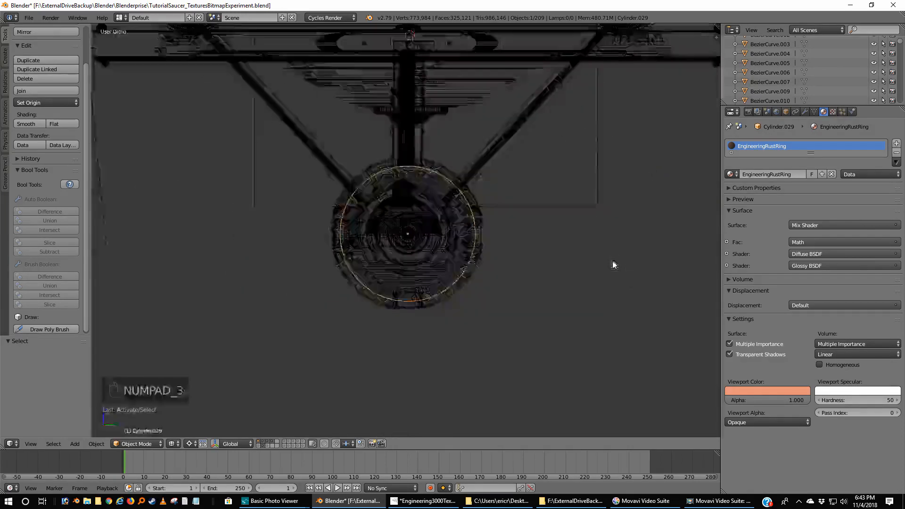
scroll(525, 244, up, 4)
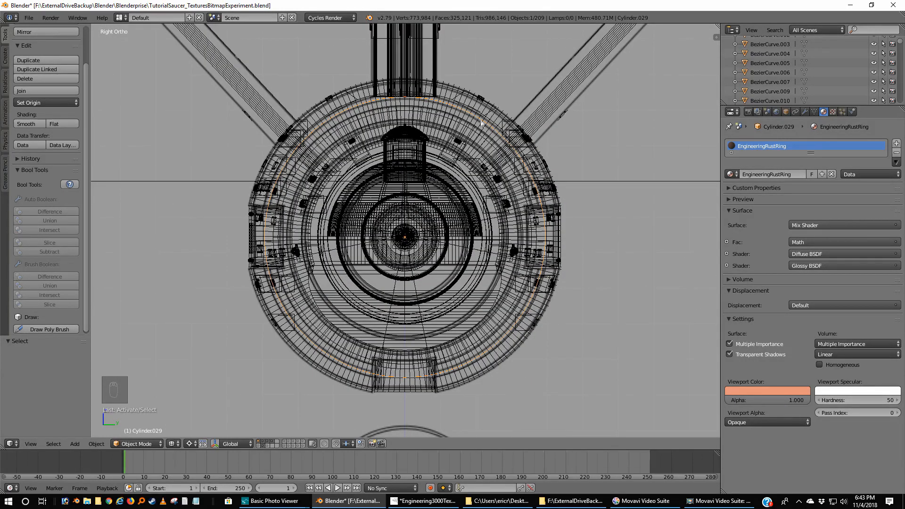
key(Tab)
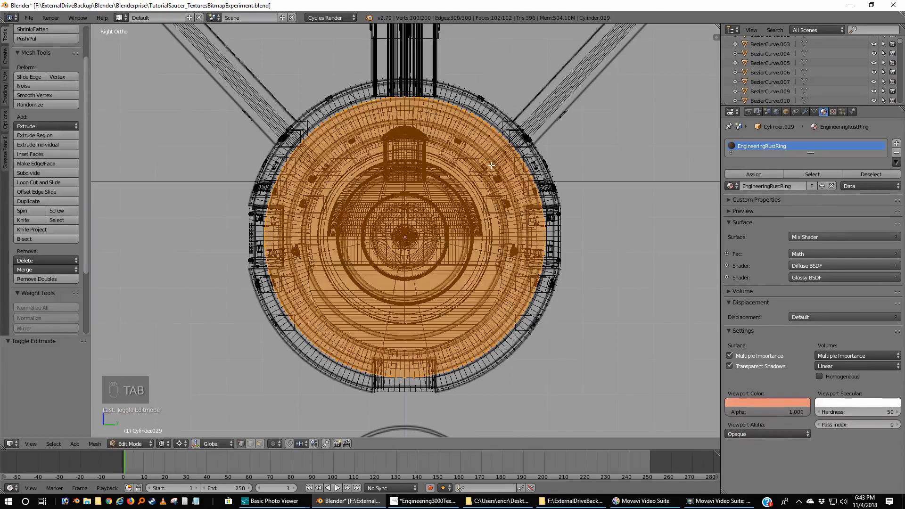
- Split the 3D view vertically, make one half a UV/Image Editor, and unlink the Render Result to show the ring's UV map
right_click(404, 24)
click(400, 36)
click(400, 45)
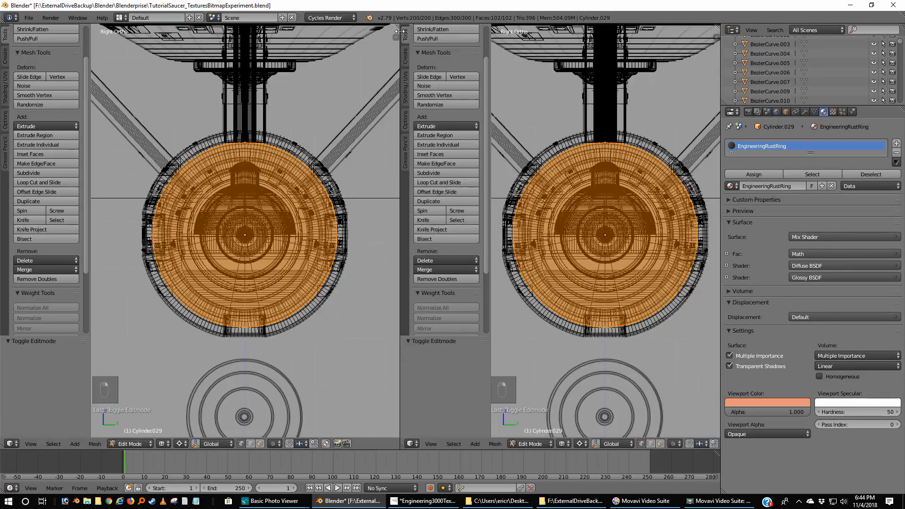
click(12, 444)
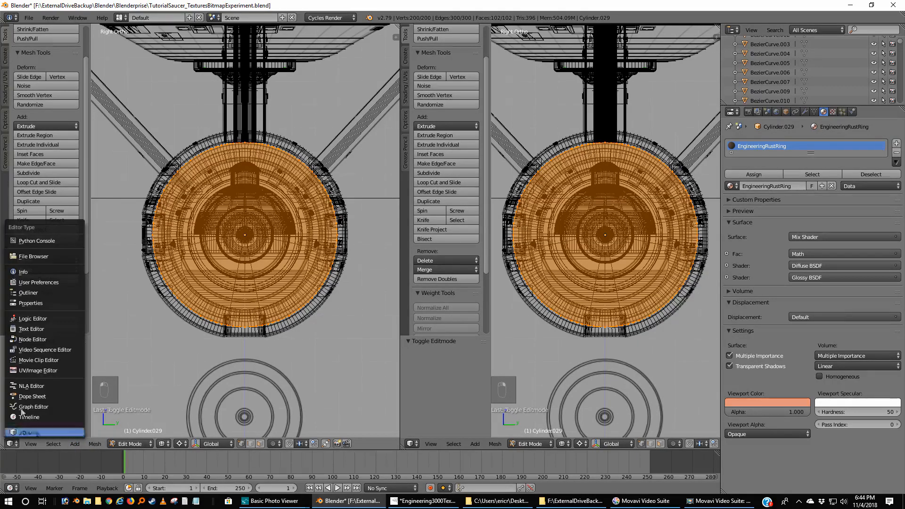
click(26, 369)
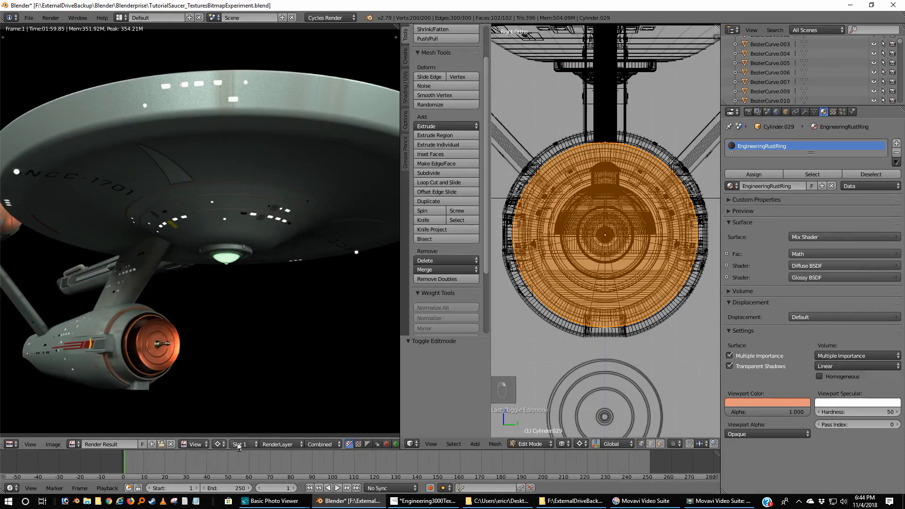
click(171, 444)
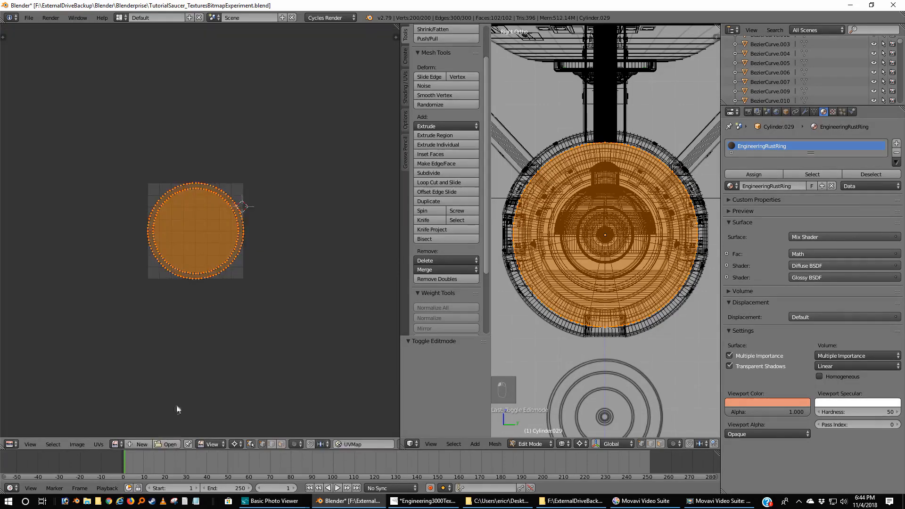
- Examine the ring's UV layout and its right side view, and look at the UV mapping projection options without applying one
scroll(267, 319, up, 5)
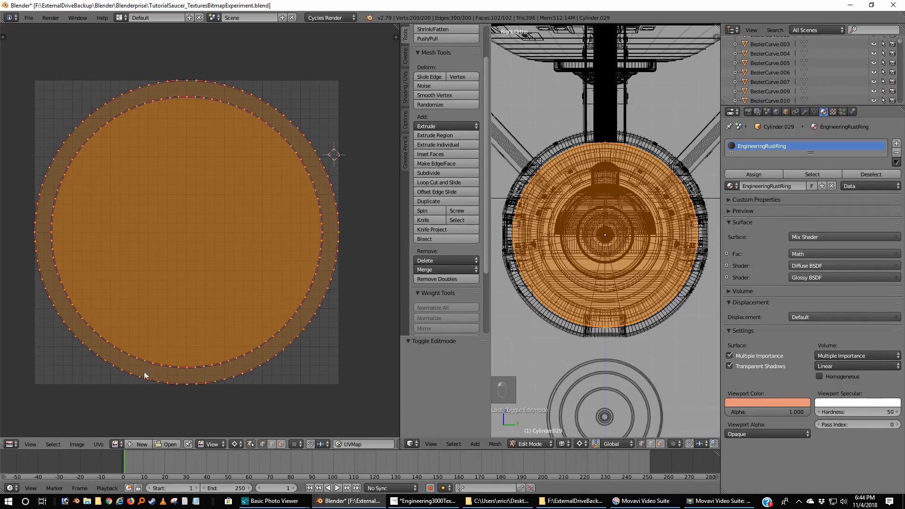
middle_drag(487, 268, 556, 264)
scroll(556, 264, down, 1)
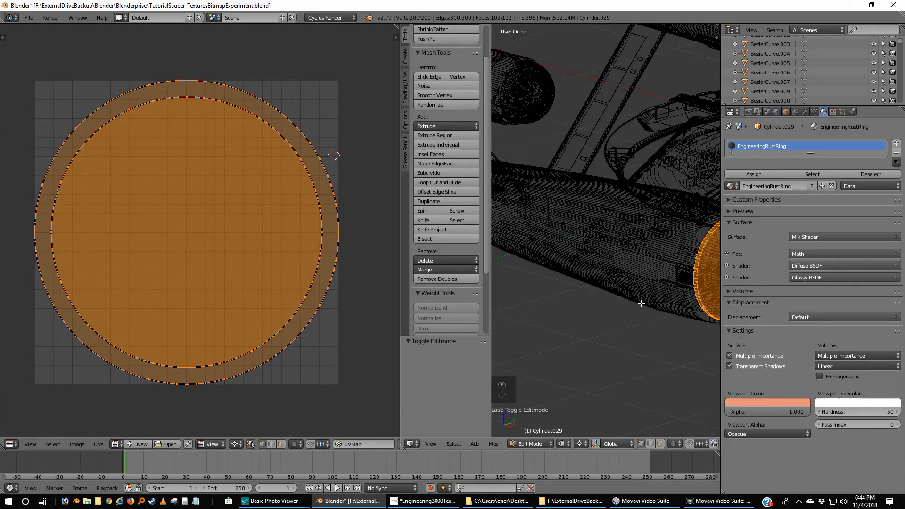
key(KP_3)
scroll(653, 239, up, 2)
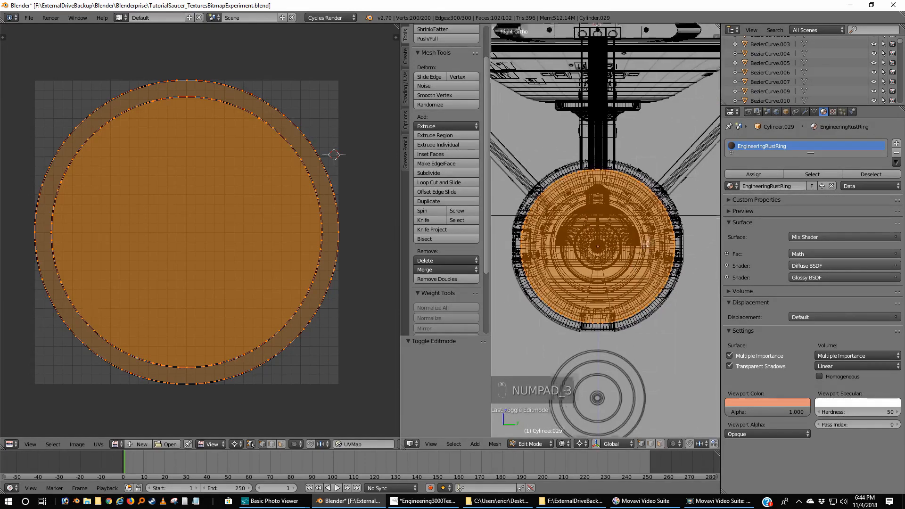
scroll(654, 235, up, 2)
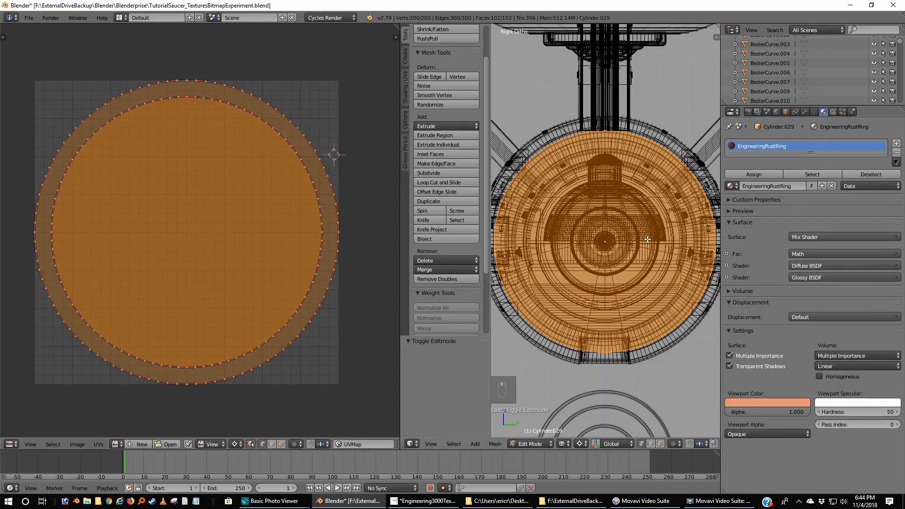
key(u)
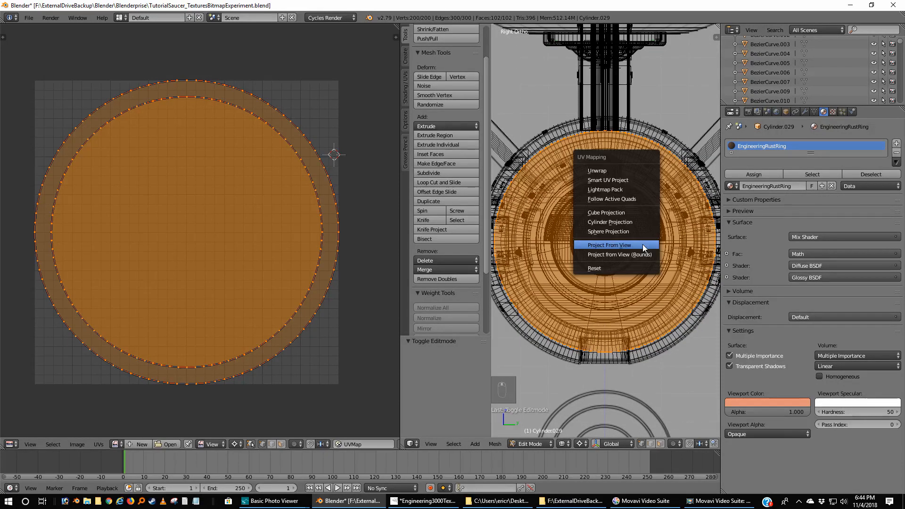
click(616, 248)
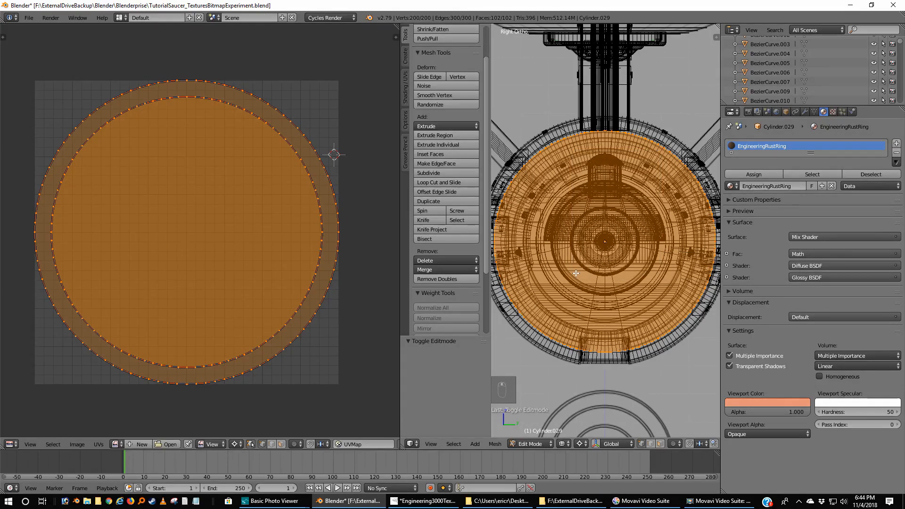
- Show the ring in the front view and deselect all of its geometry
key(KP_1)
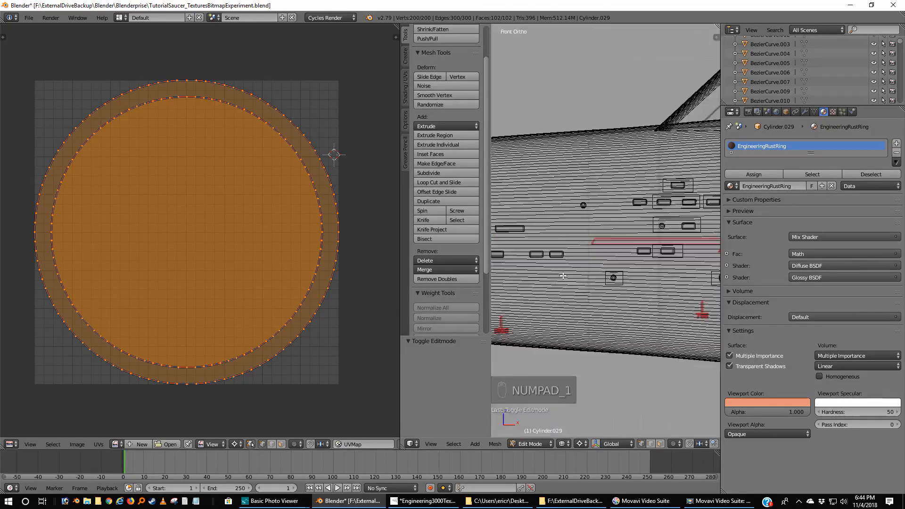
scroll(618, 245, down, 2)
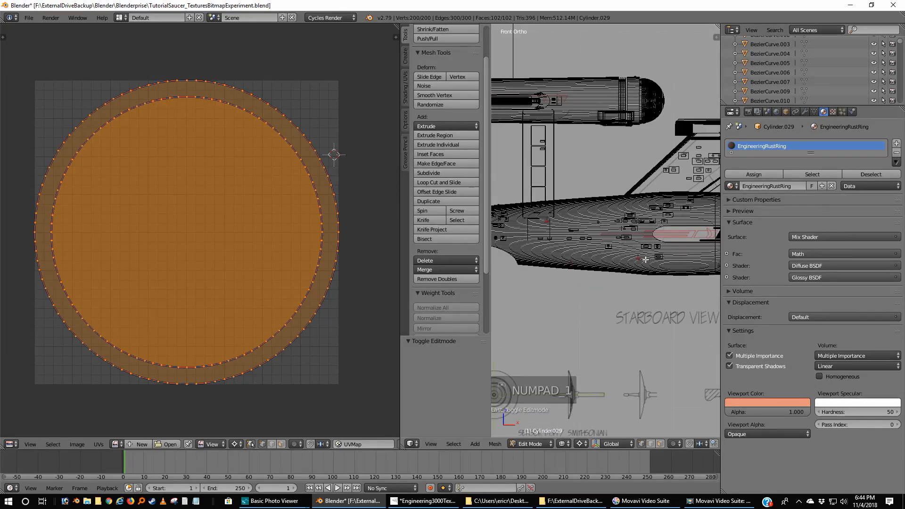
shift+middle_drag(645, 259, 516, 264)
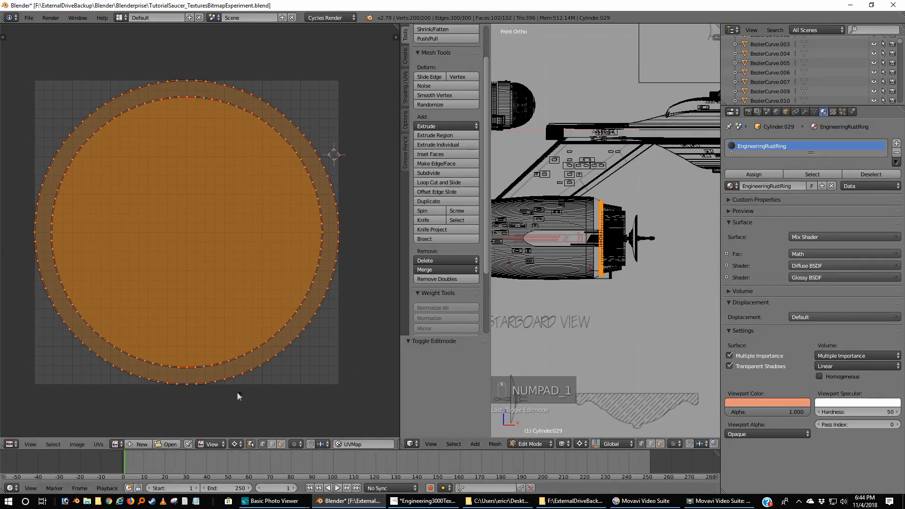
key(a)
key(a)
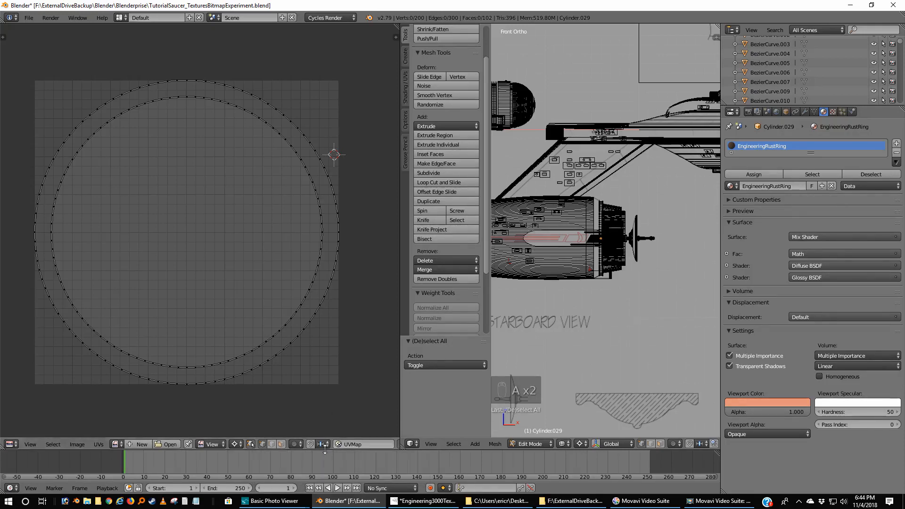
scroll(324, 446, down, 3)
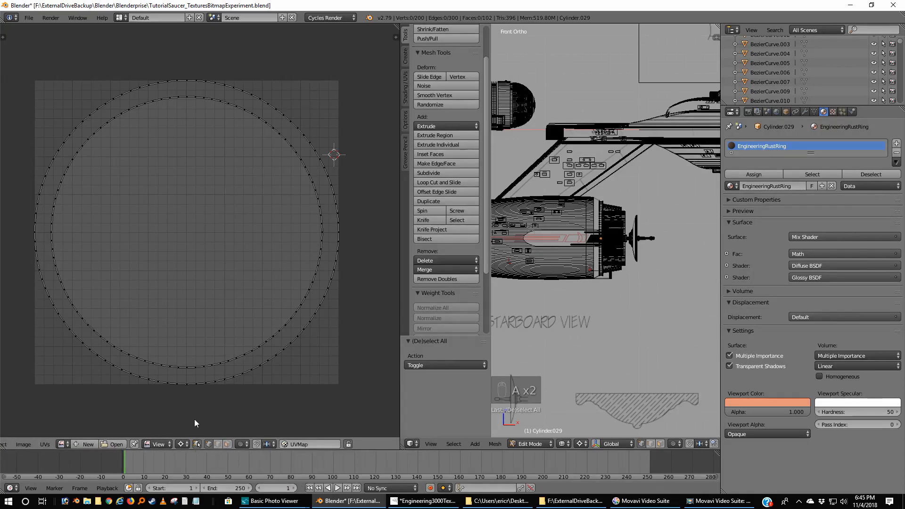
scroll(198, 418, up, 5)
scroll(198, 417, down, 4)
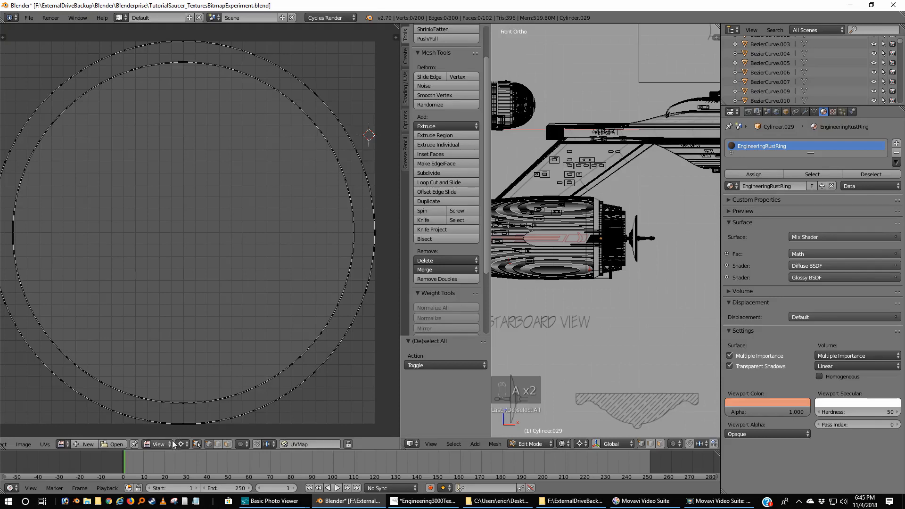
- Box-select the ring's dish-side vertices in the front view to highlight the matching area of its UV map
scroll(74, 445, up, 2)
scroll(74, 445, down, 2)
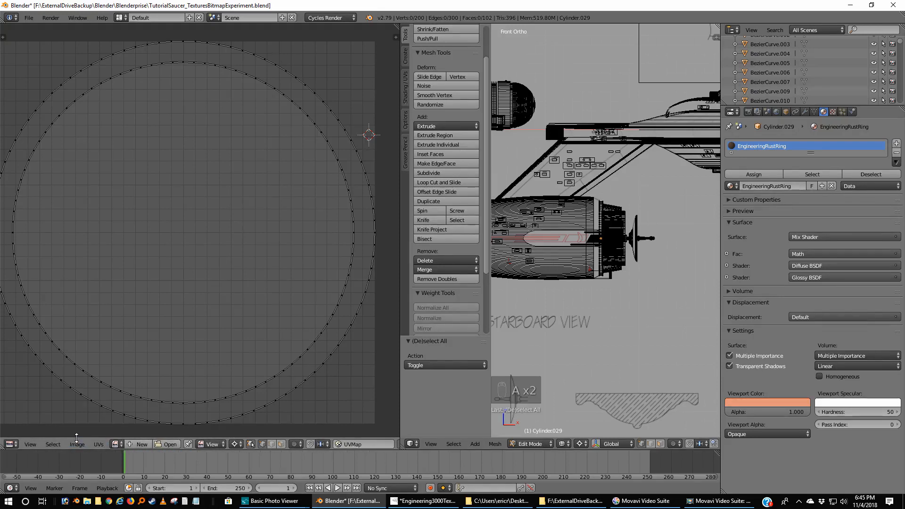
scroll(279, 245, down, 1)
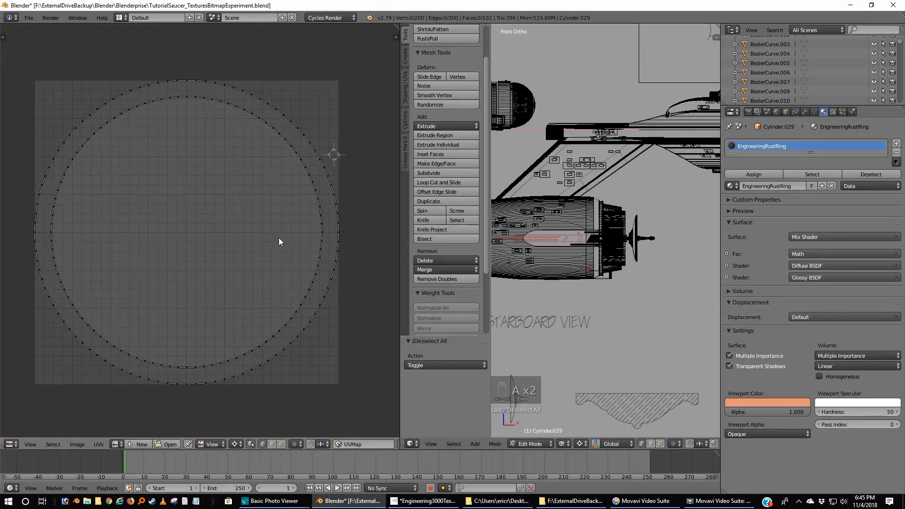
key(Home)
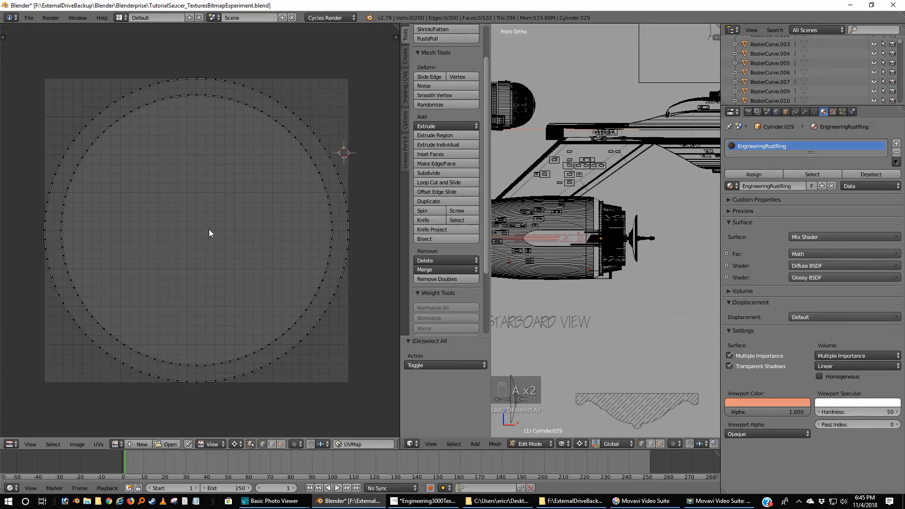
scroll(208, 229, up, 1)
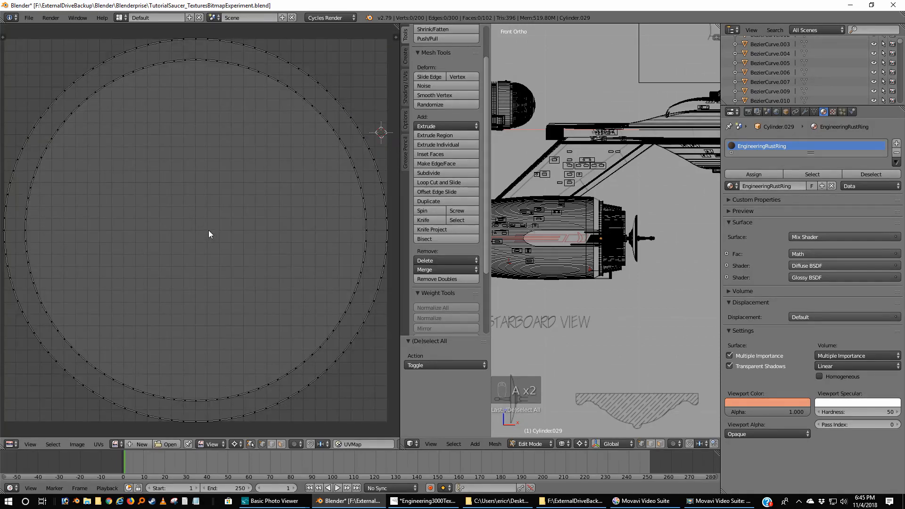
scroll(579, 238, up, 6)
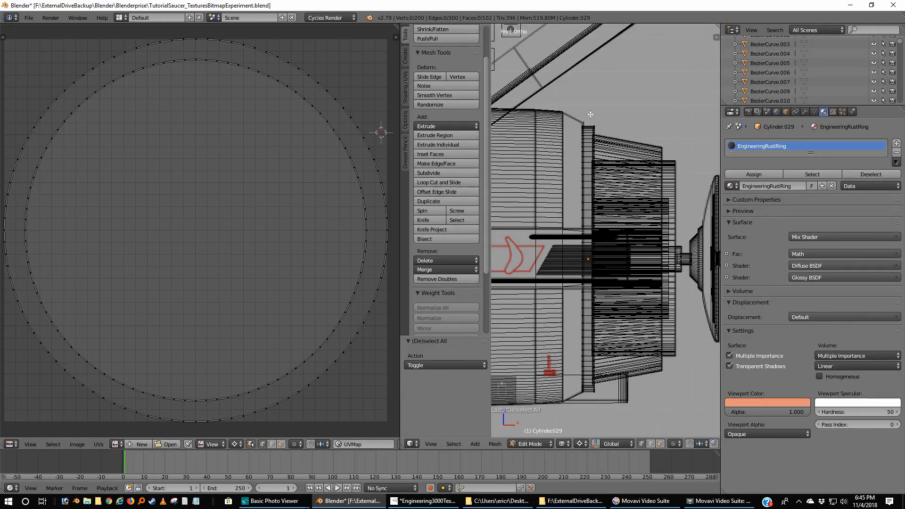
key(b)
drag(590, 115, 616, 396)
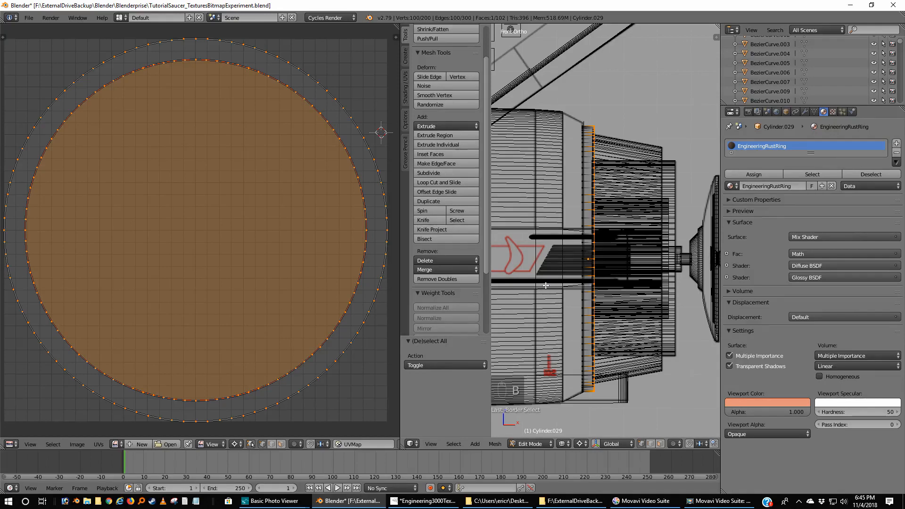
- Undo the box selection and the earlier deselection of the ring's geometry
key(ctrl+z)
key(ctrl+z)
key(ctrl+z)
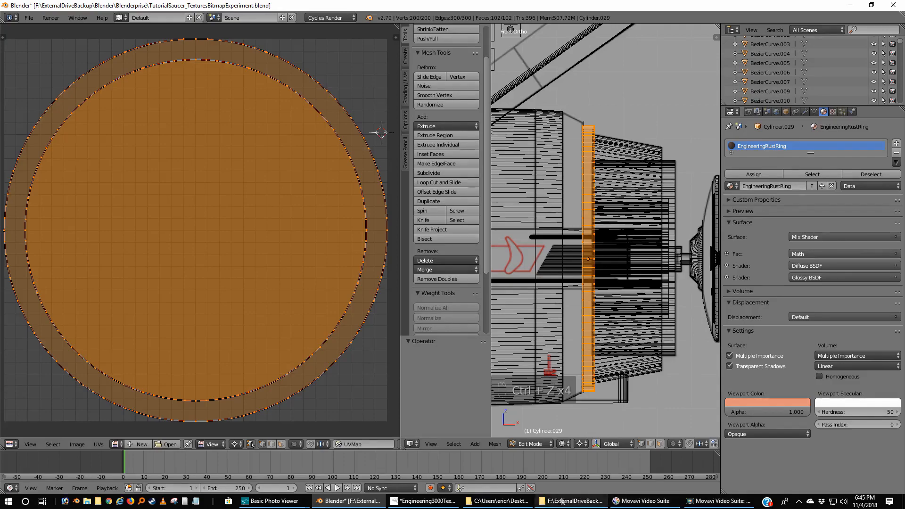
- Switch to GIMP and close the Engineering3000Texture.xcf image, discarding its changes
click(415, 502)
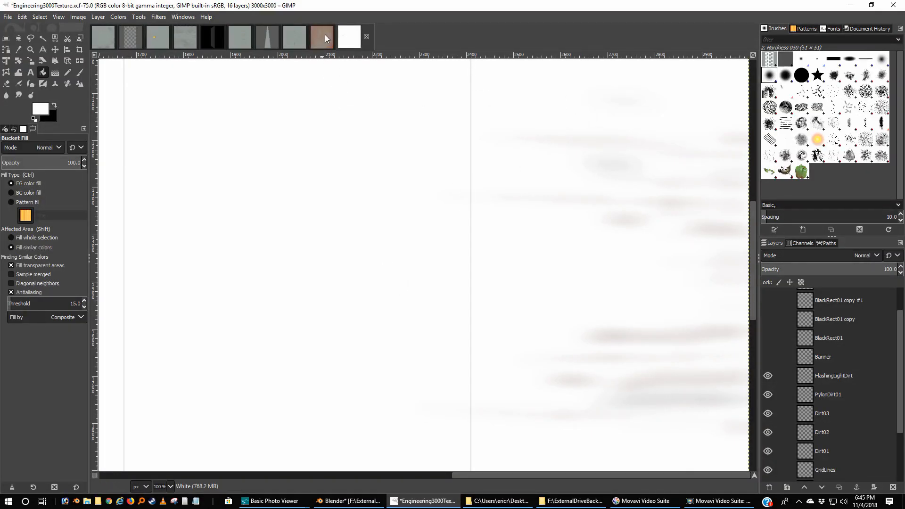
click(366, 36)
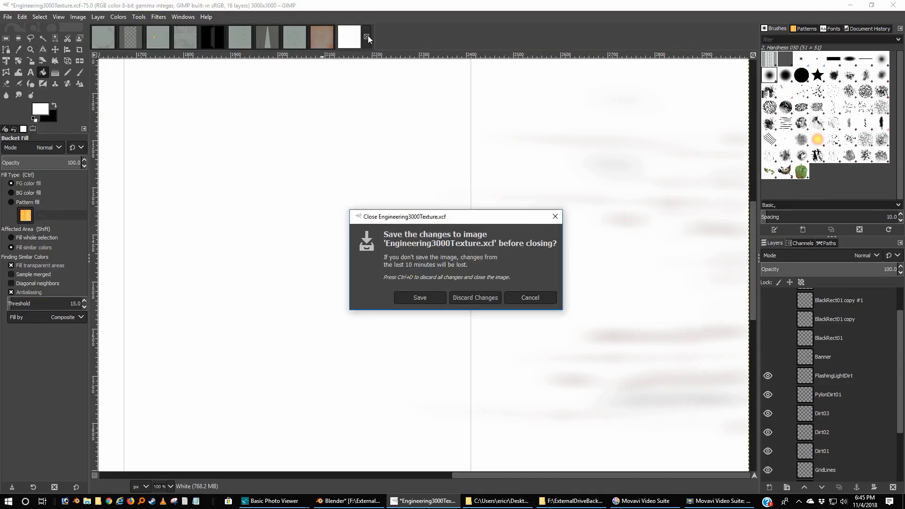
click(473, 298)
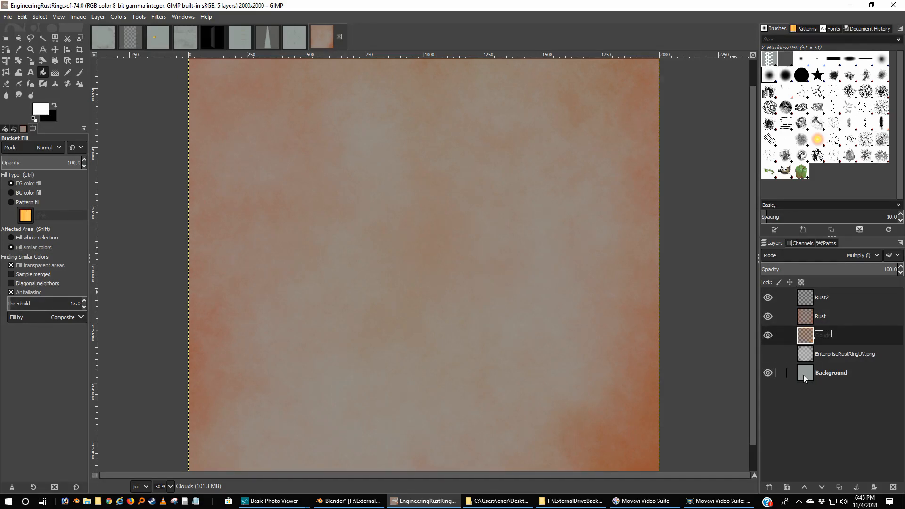
- Hide the Clouds, Rust and Rust2 layers and show the EnterpriseRustRingUV.png layer over the Background to view the whole UV layout
click(770, 336)
click(770, 317)
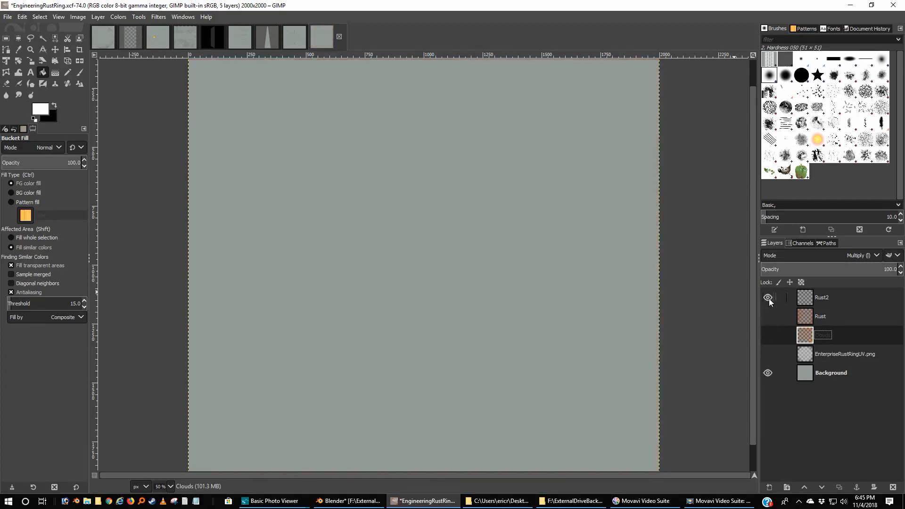
click(769, 298)
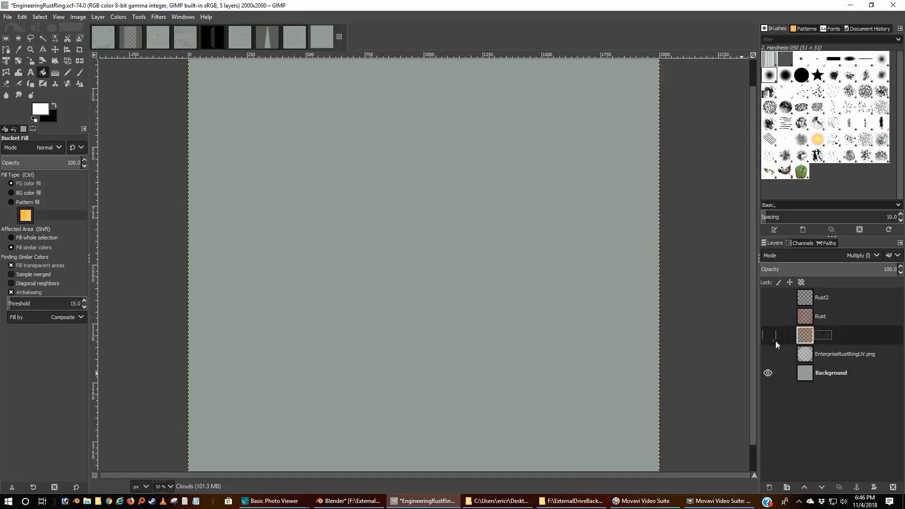
click(769, 354)
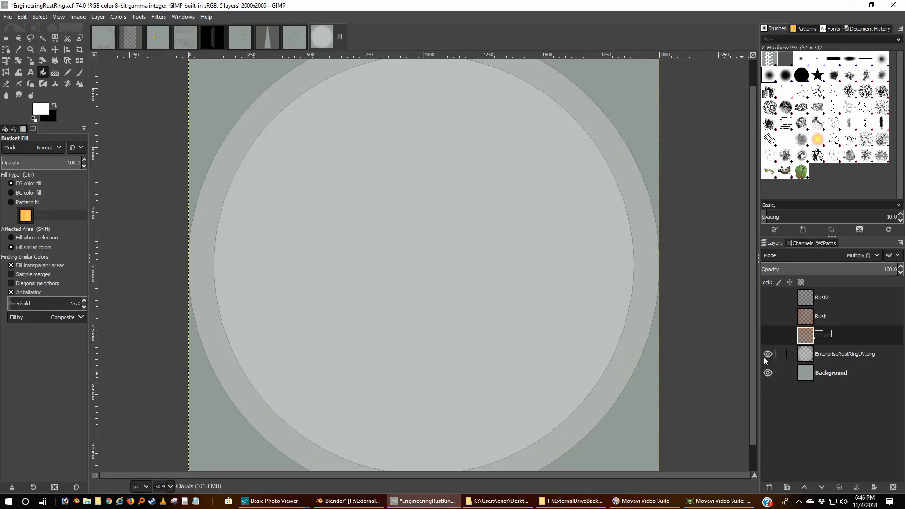
scroll(565, 315, up, 2)
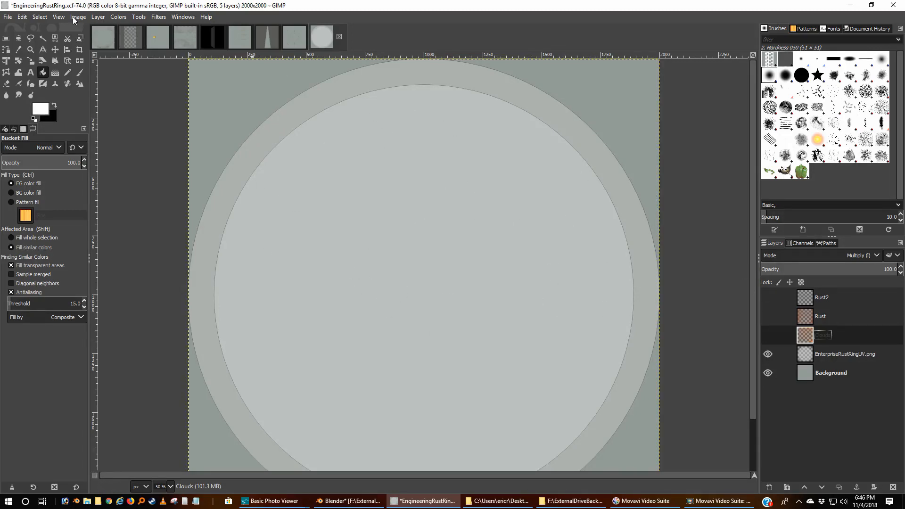
click(62, 19)
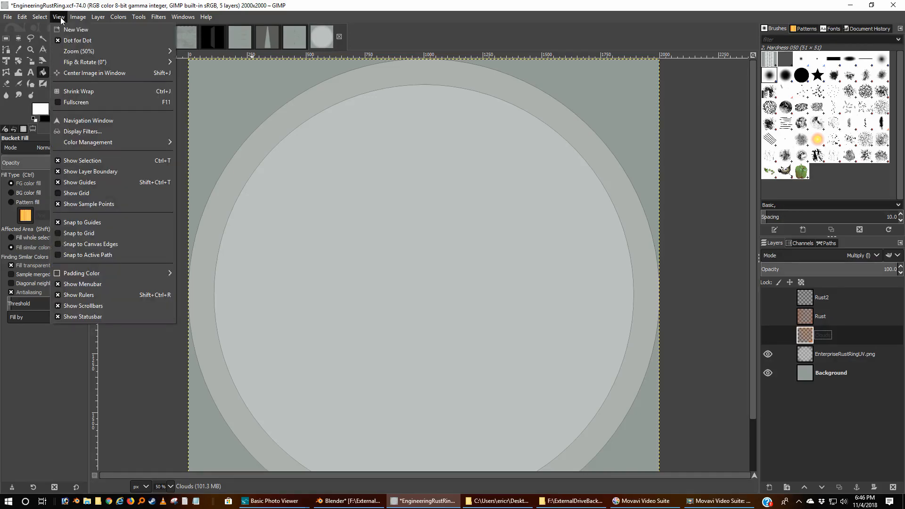
mouse_move(63, 53)
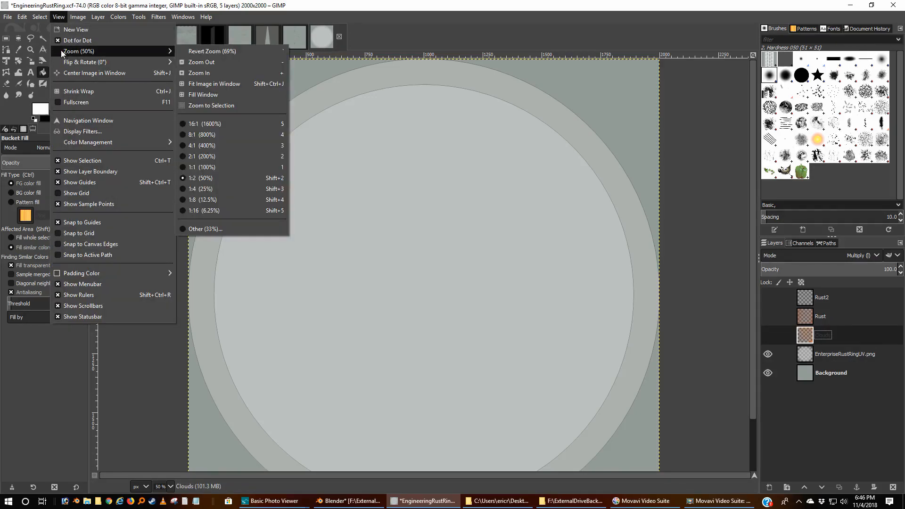
click(215, 64)
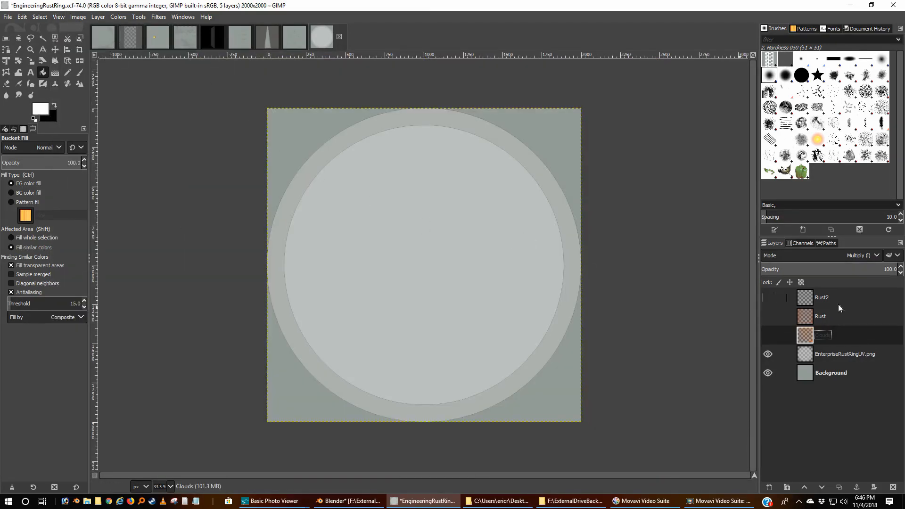
- Show the Clouds layer over the UV layout and look at the Decor filters without applying one
click(768, 335)
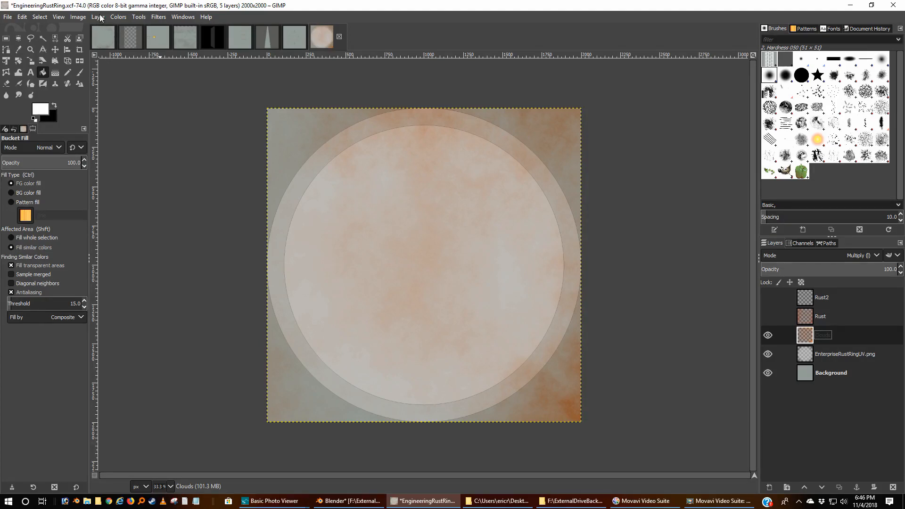
click(159, 18)
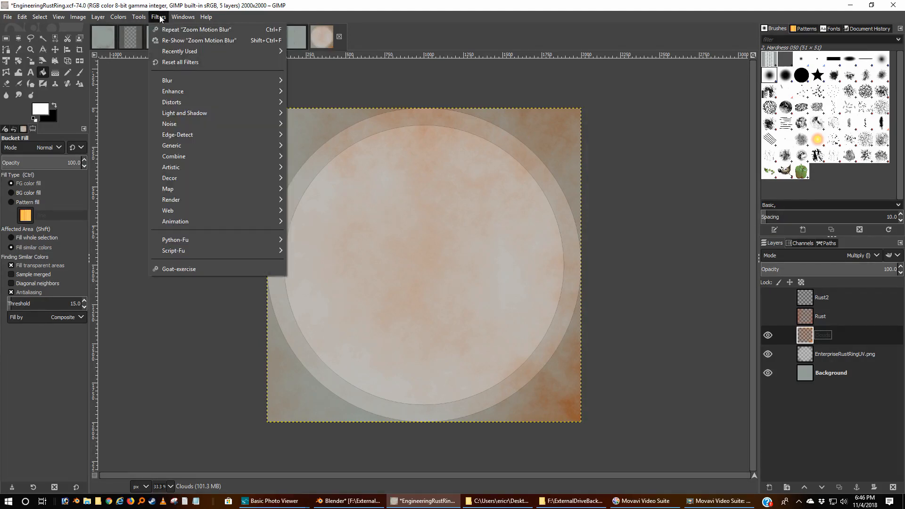
mouse_move(185, 179)
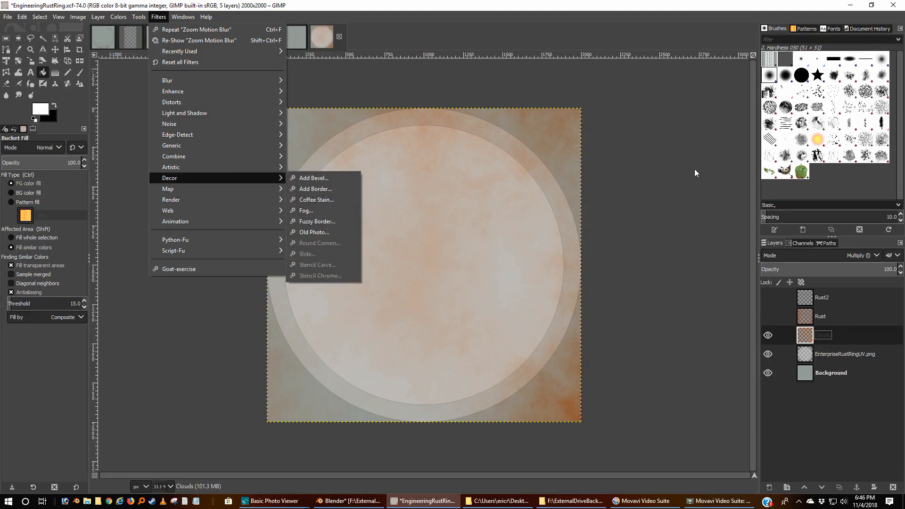
click(712, 118)
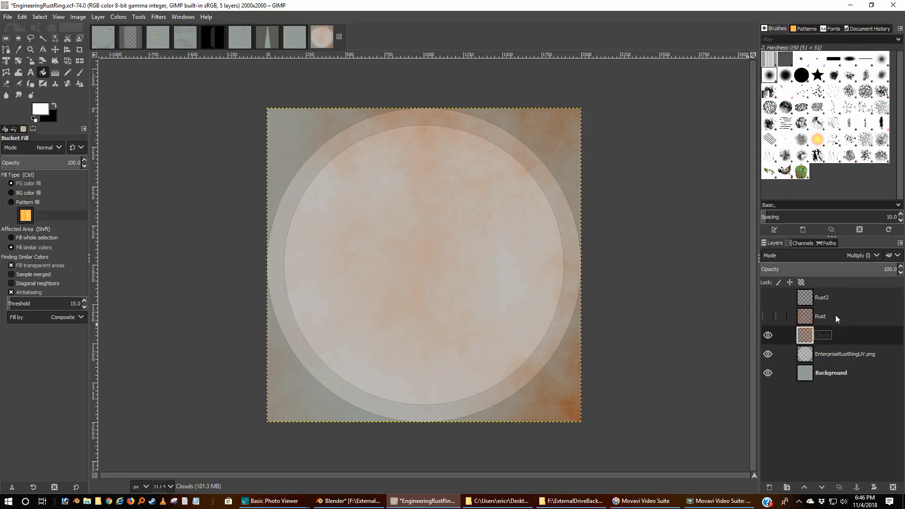
- Show the Rust and Rust2 layers, select Rust2, and hide the EnterpriseRustRingUV.png layer to view the finished rust texture
click(772, 317)
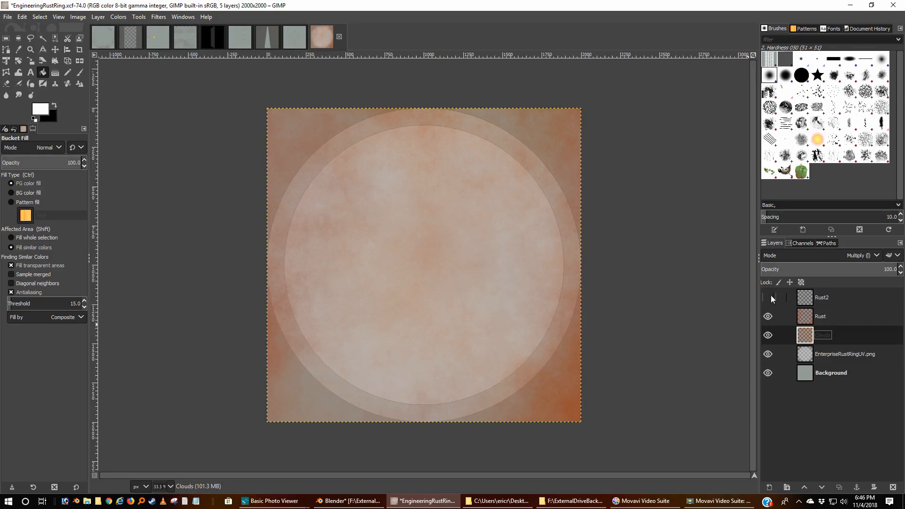
click(771, 296)
click(827, 301)
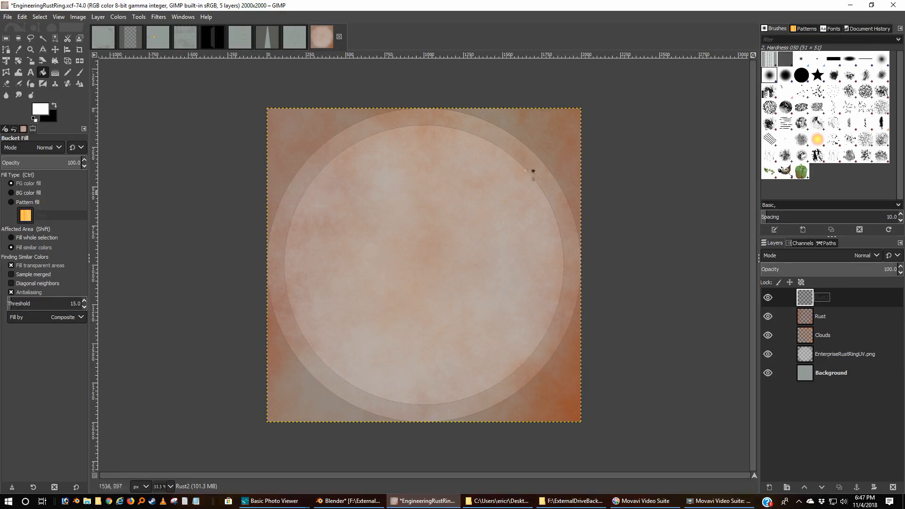
click(768, 354)
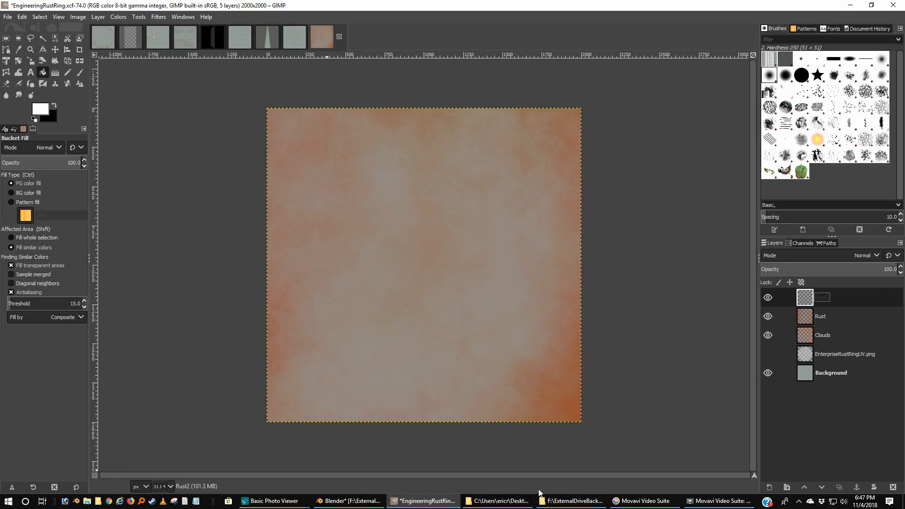
- Switch to Blender's Compositing layout and set the ring material's Glossy BSDF roughness to 0.300 and its Subtract value to 0.750
click(338, 504)
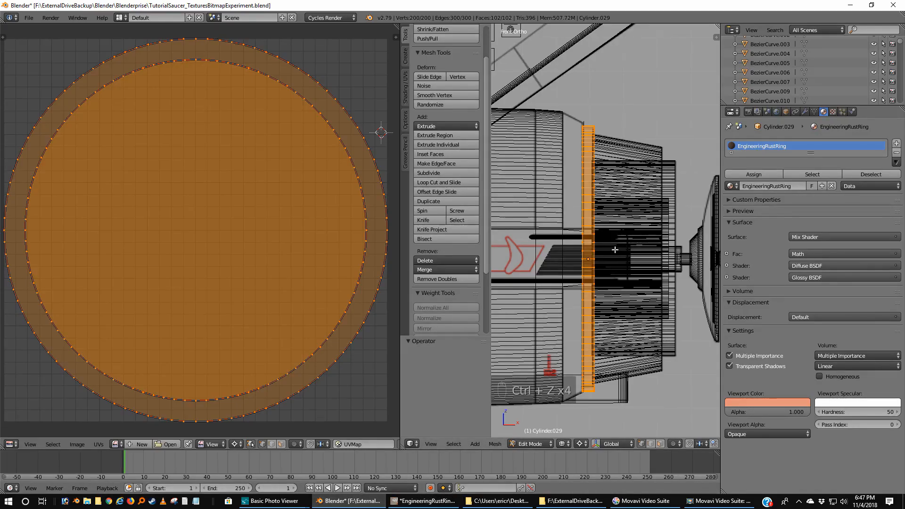
key(ctrl+Left)
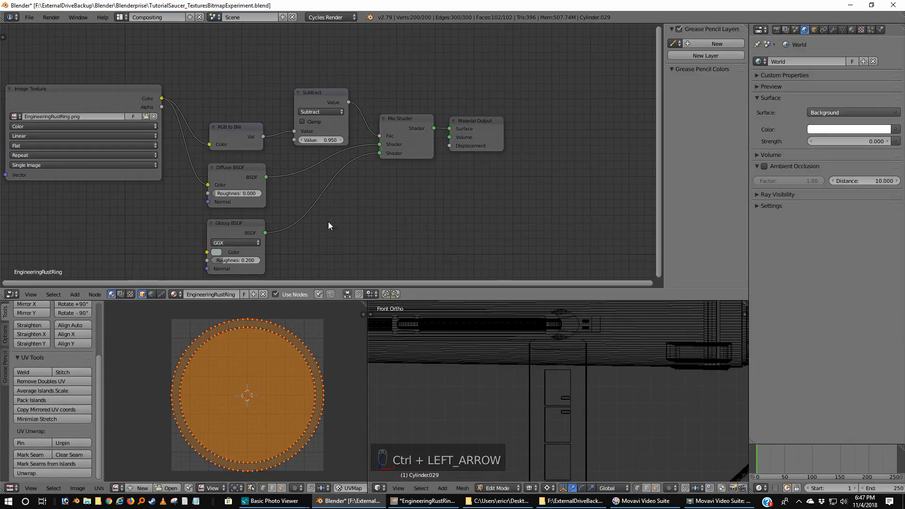
middle_drag(329, 226, 430, 195)
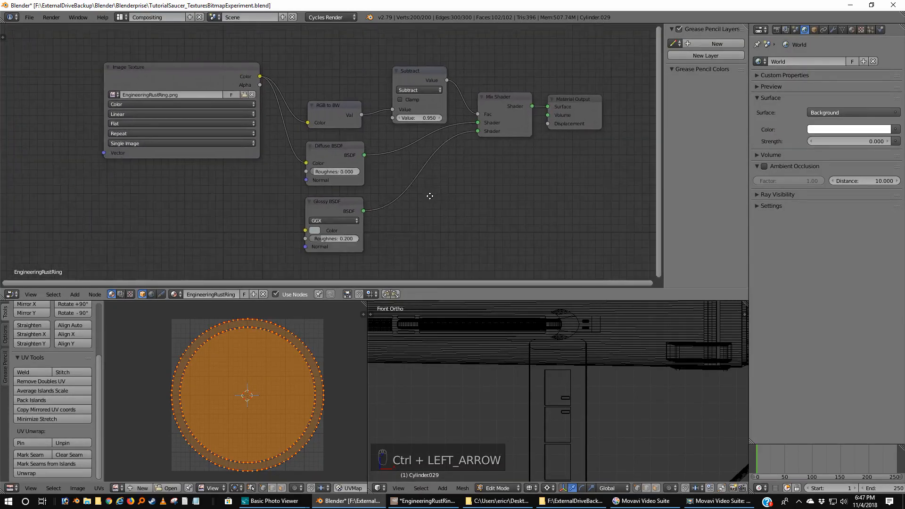
click(342, 240)
key(Return)
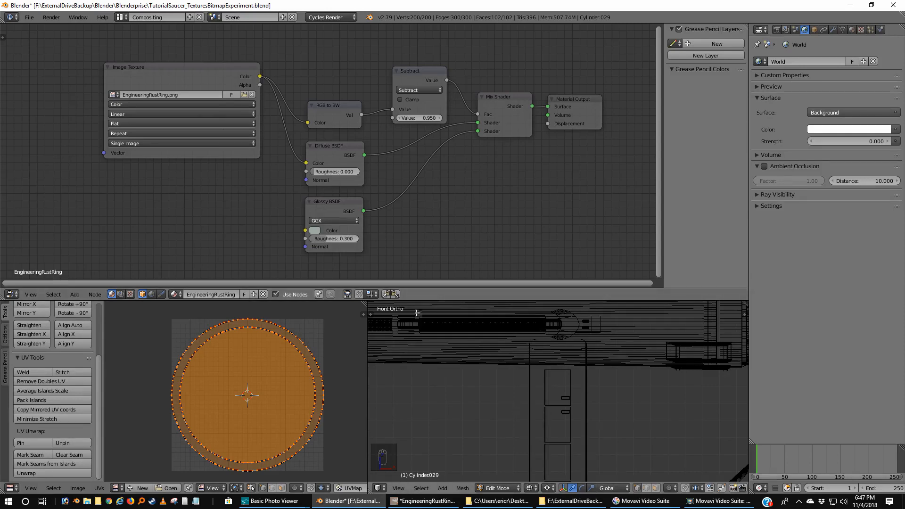
click(341, 239)
key(Return)
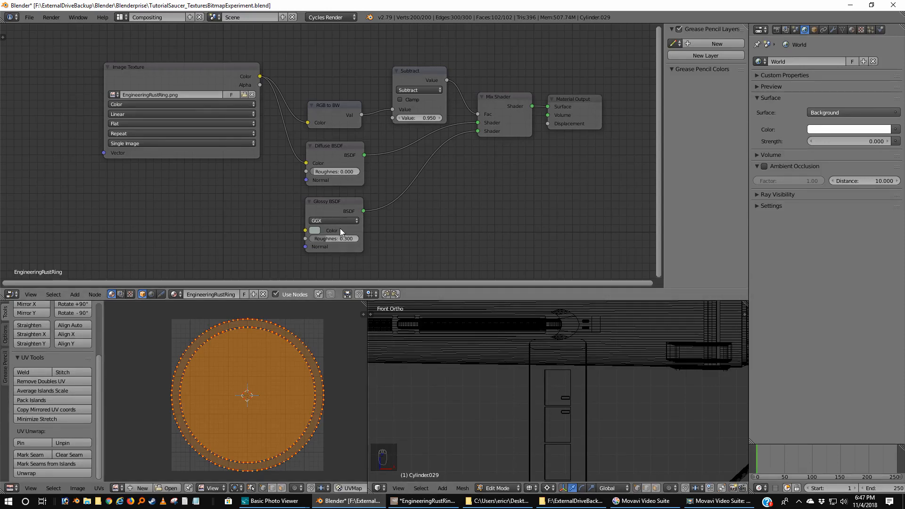
click(423, 118)
key(BackSpace)
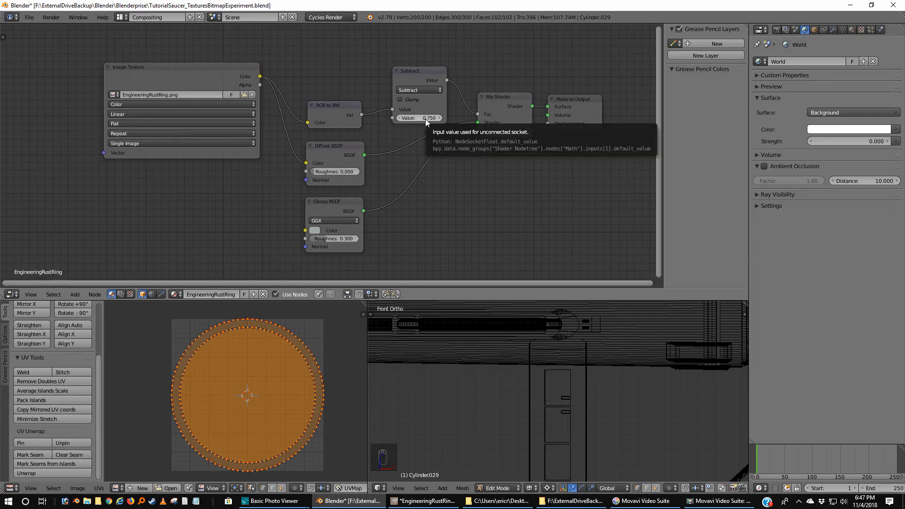
- Frame the ring and dish end of the hull in the 3D view and display them with Rendered shading
scroll(568, 340, down, 5)
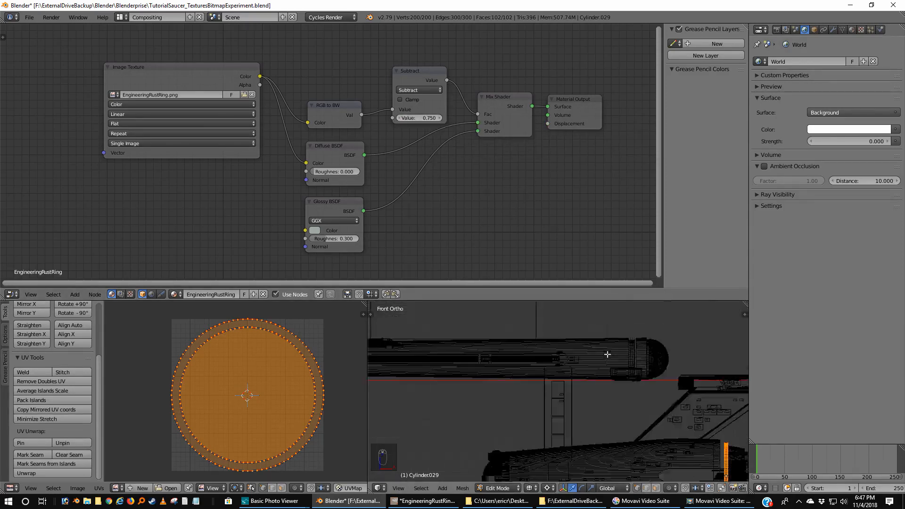
scroll(663, 426, up, 6)
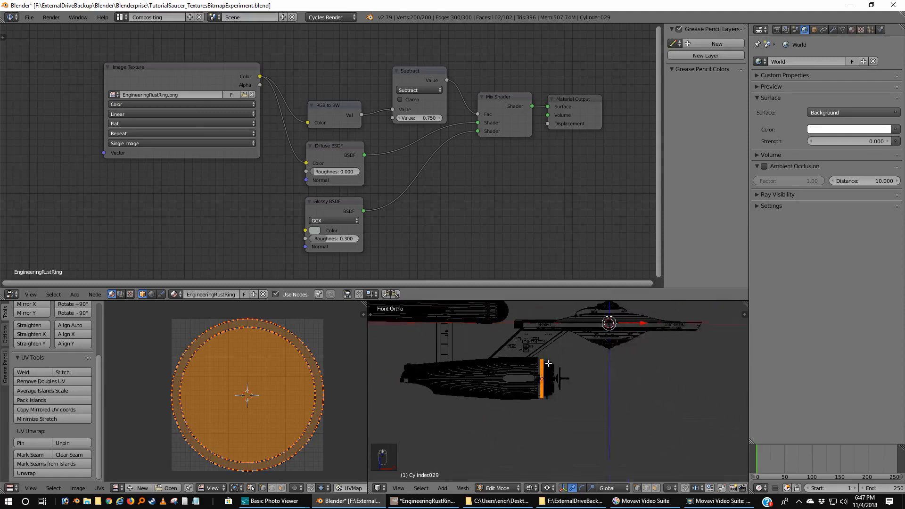
scroll(565, 402, up, 2)
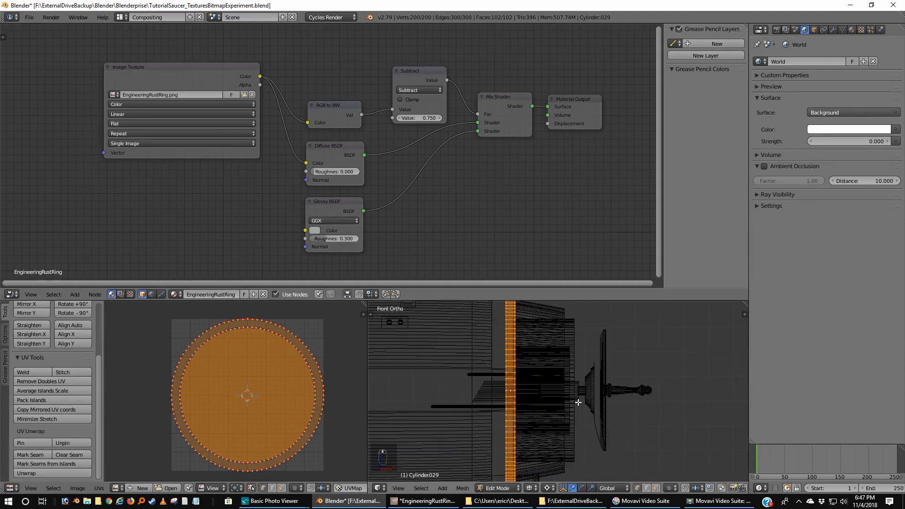
scroll(578, 401, down, 1)
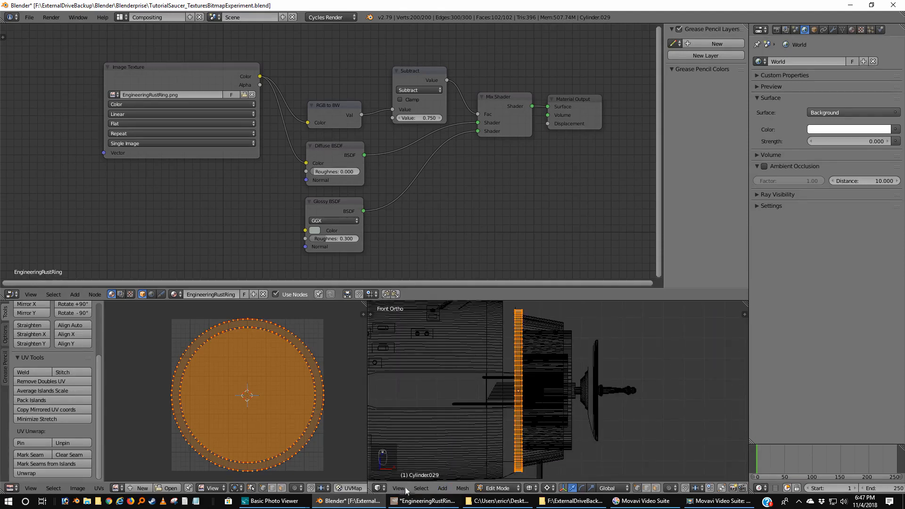
click(531, 488)
click(553, 427)
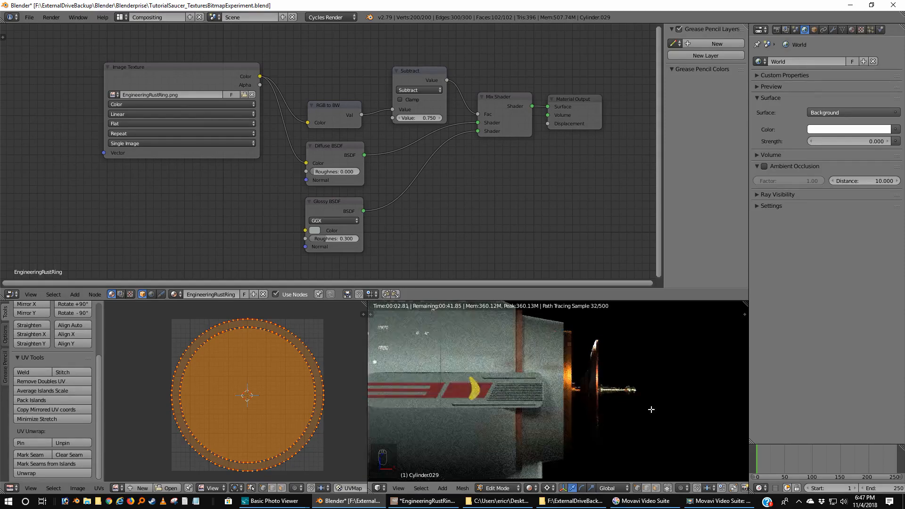
- Examine the rendered rust rings and dish at the end of the engineering hull from an angled view and up close
middle_drag(651, 410, 627, 311)
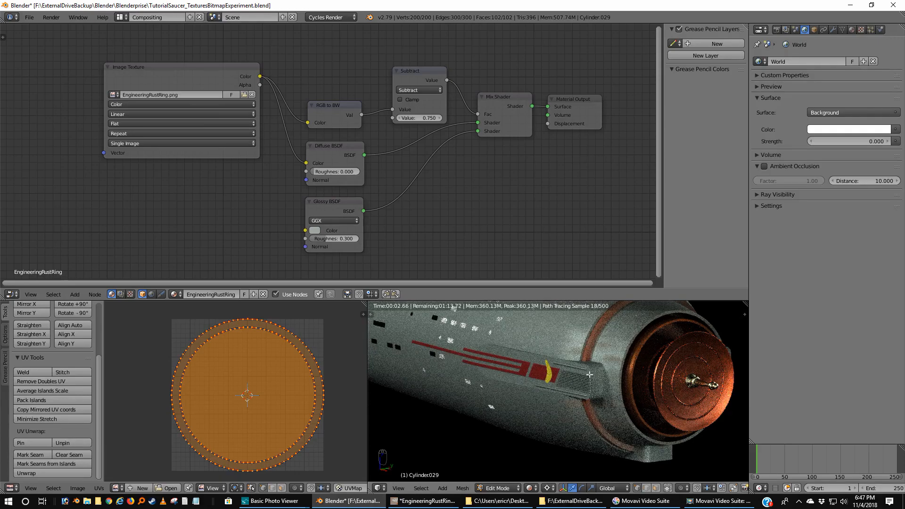
middle_drag(622, 360, 623, 308)
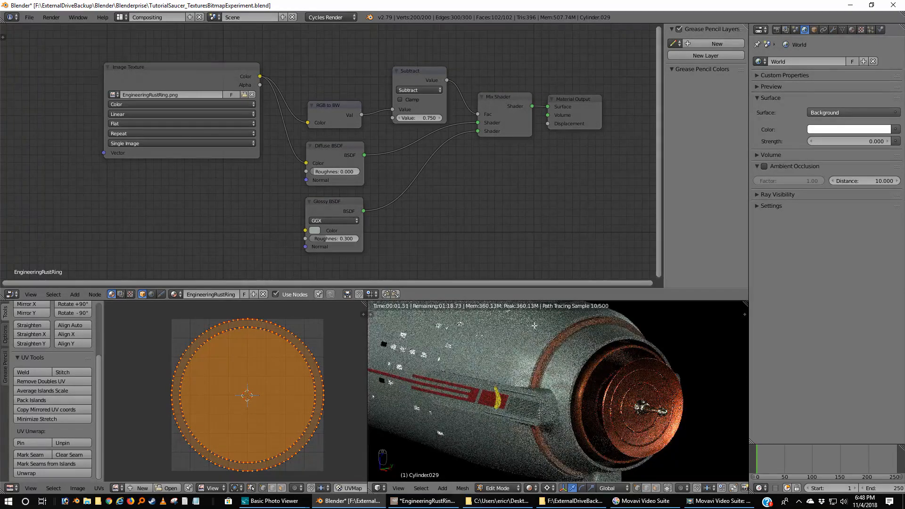
scroll(551, 472, up, 5)
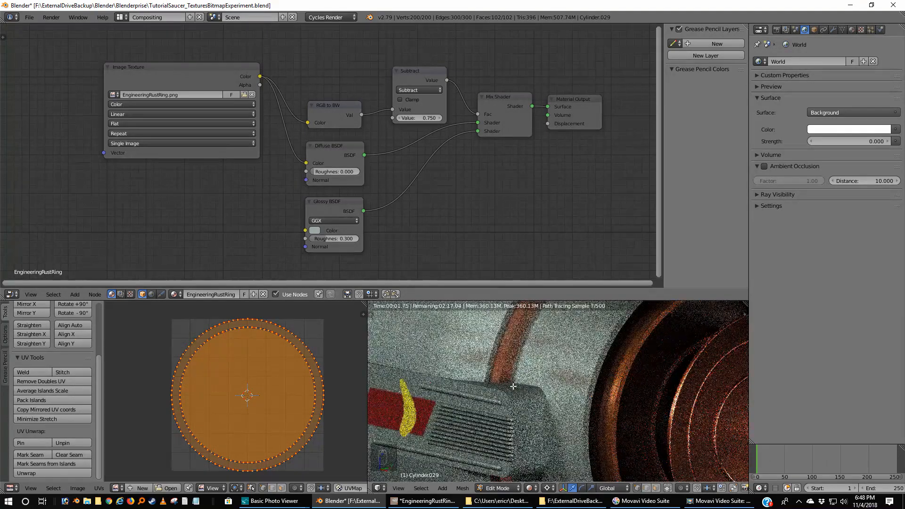
shift+middle_drag(508, 443, 498, 303)
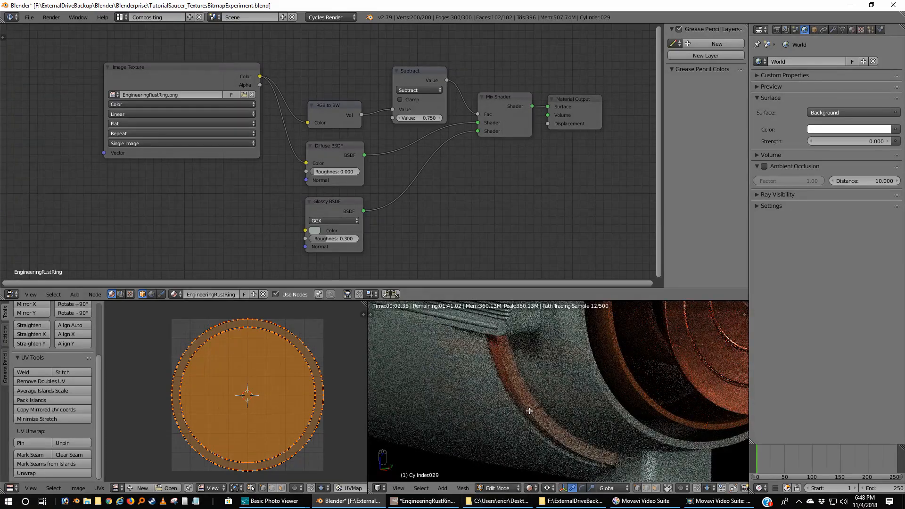
scroll(531, 410, down, 6)
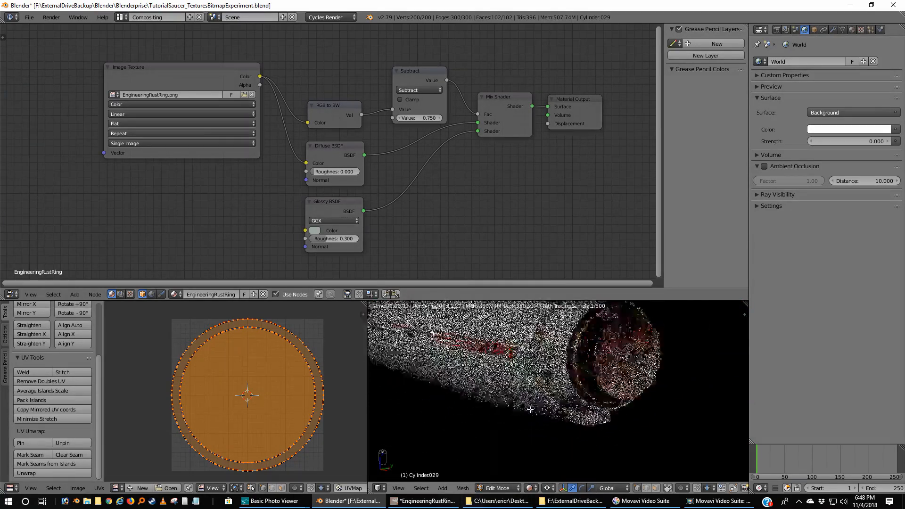
- Return to a wireframe front view of the ship, deselect the ring's mesh, leave Edit Mode, and select the pylon
key(KP_1)
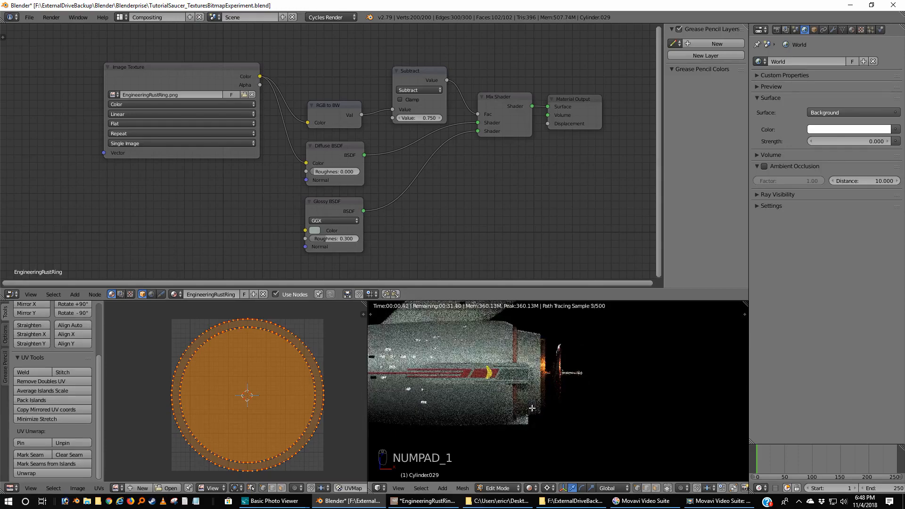
scroll(463, 405, down, 6)
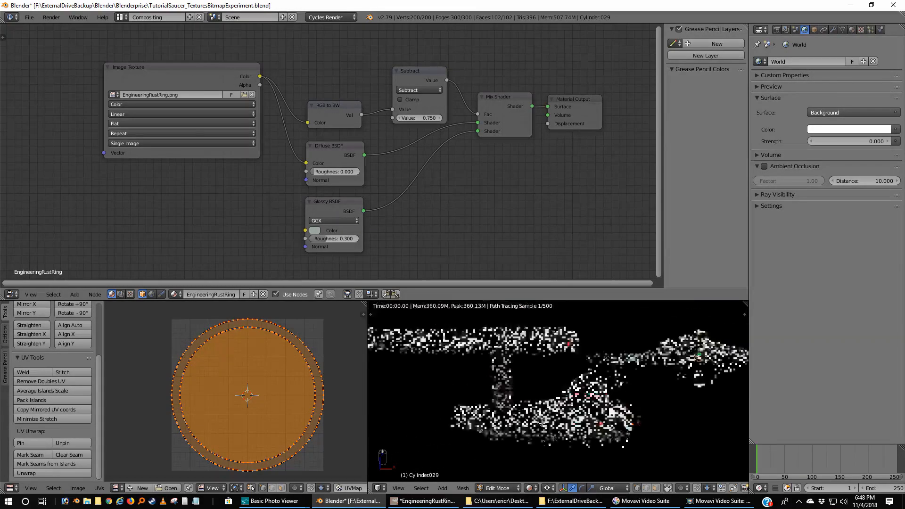
key(z)
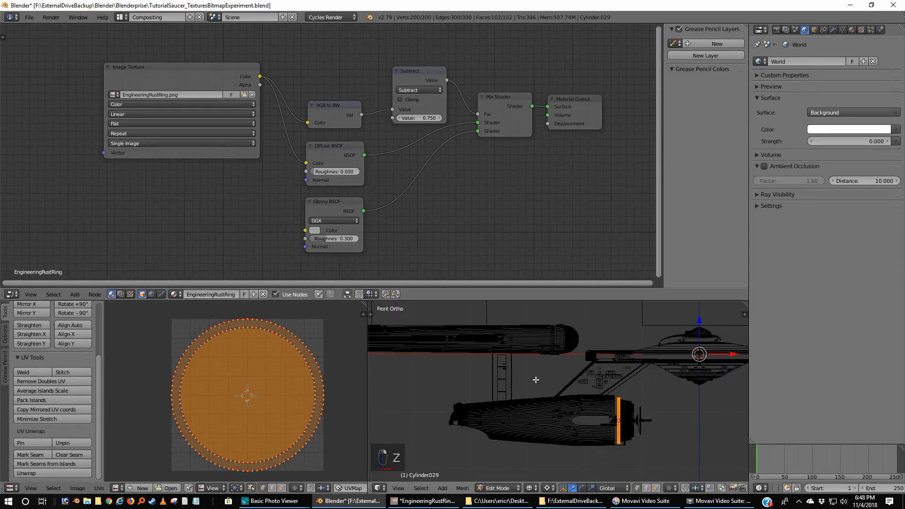
key(a)
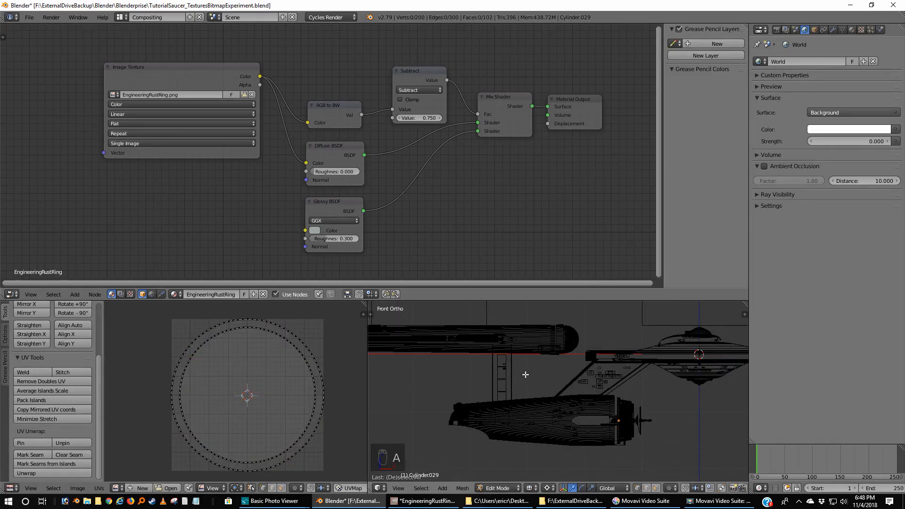
key(Tab)
right_click(508, 368)
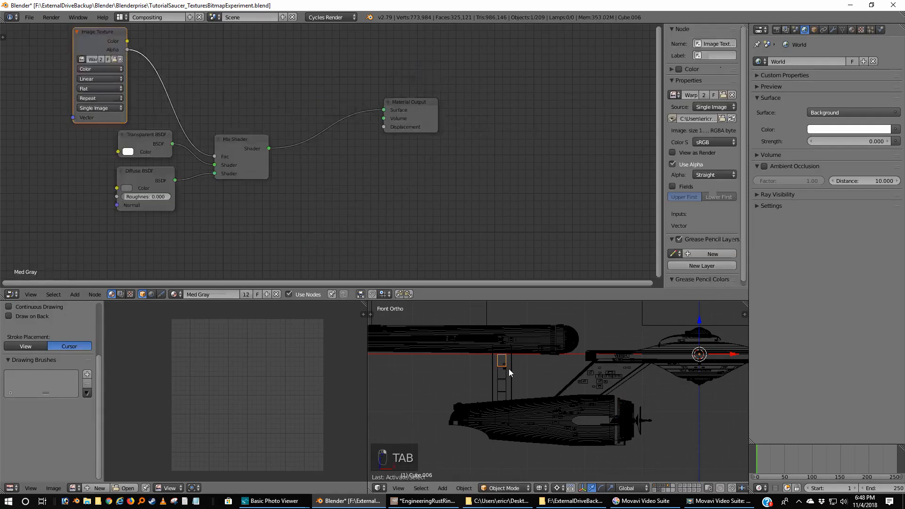
right_click(509, 369)
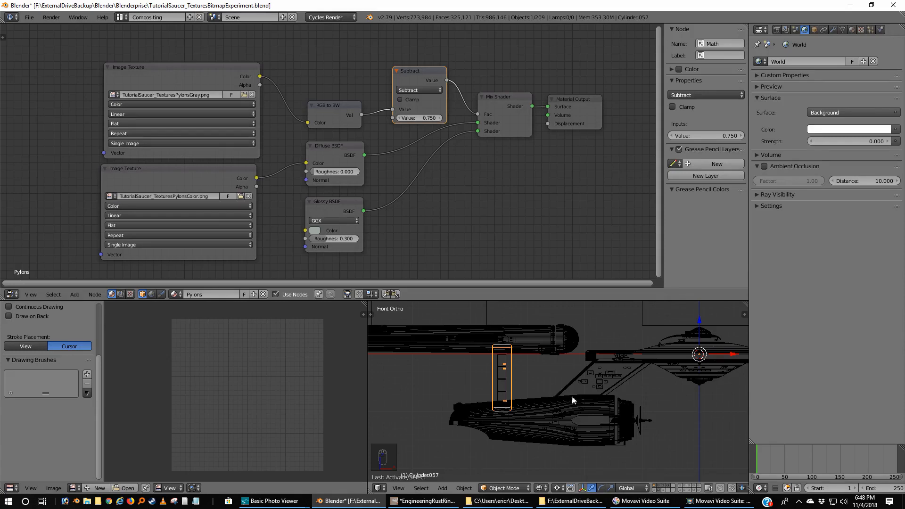
- View the pylons from the front and left, and enter Edit Mode on them to inspect their UV layout
scroll(573, 401, up, 1)
scroll(528, 404, up, 3)
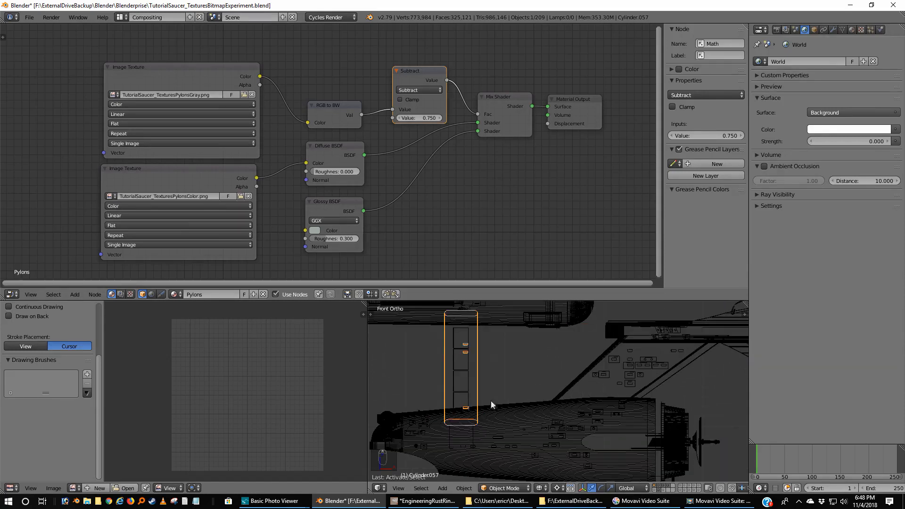
shift+middle_drag(558, 359, 564, 395)
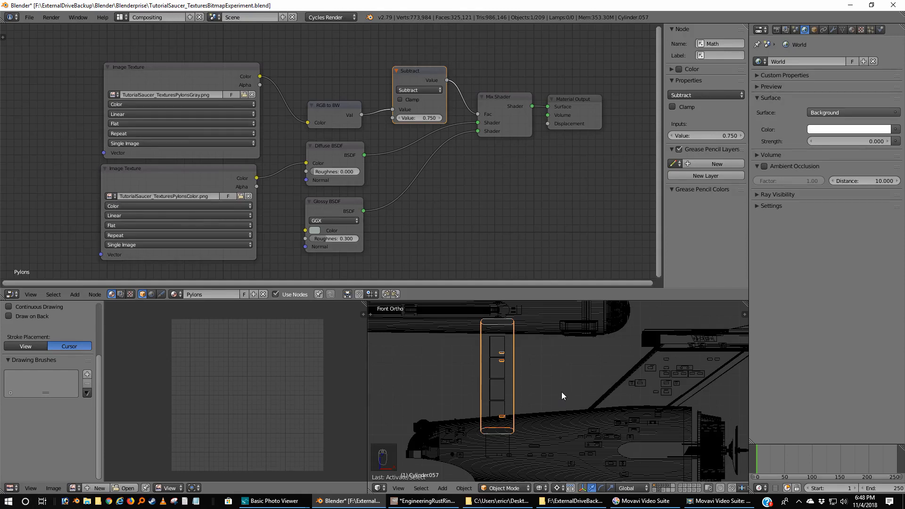
key(ctrl+KP_3)
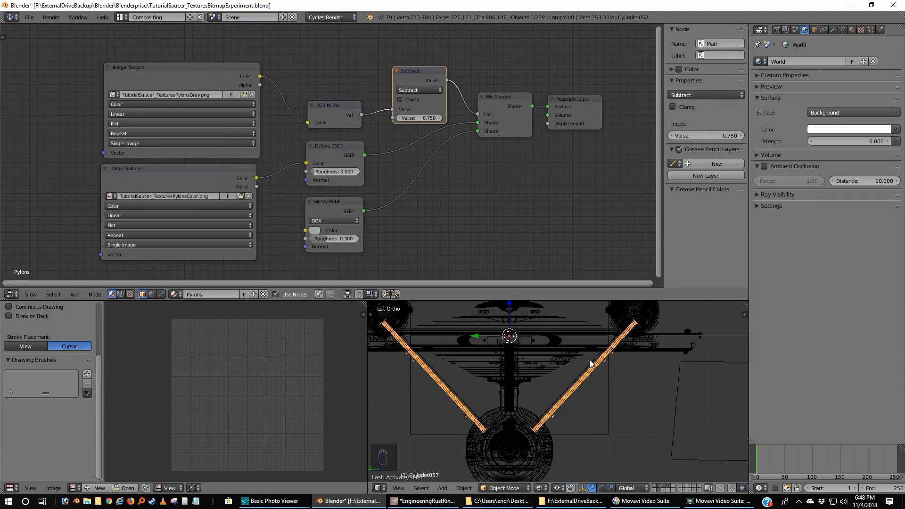
key(ctrl+alt+shift+c)
key(KP_1)
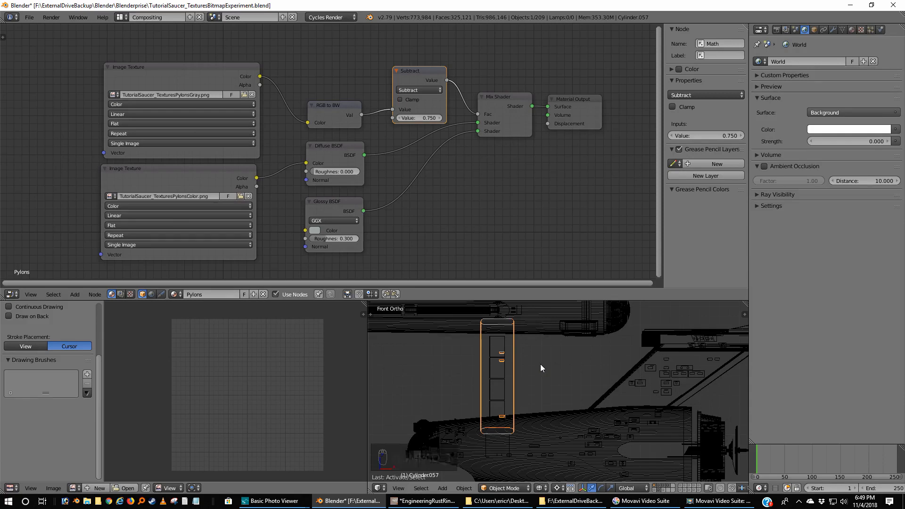
key(Tab)
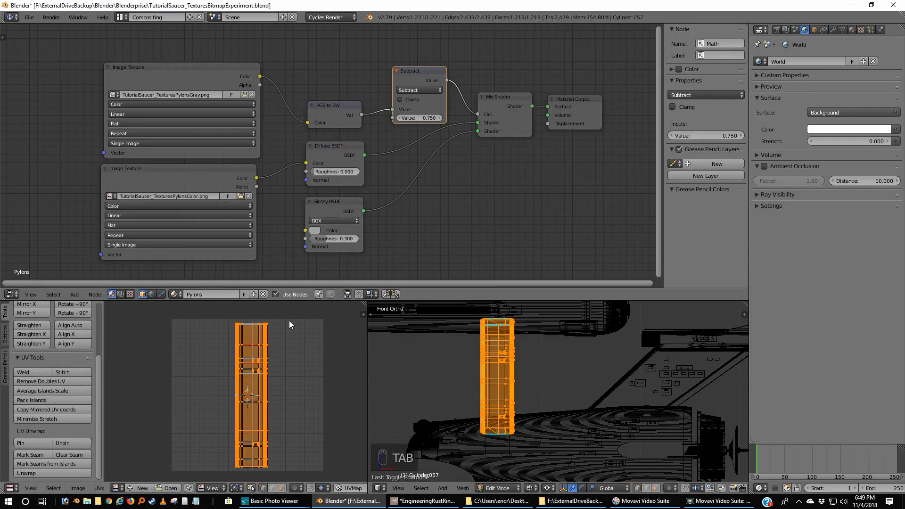
scroll(255, 398, up, 1)
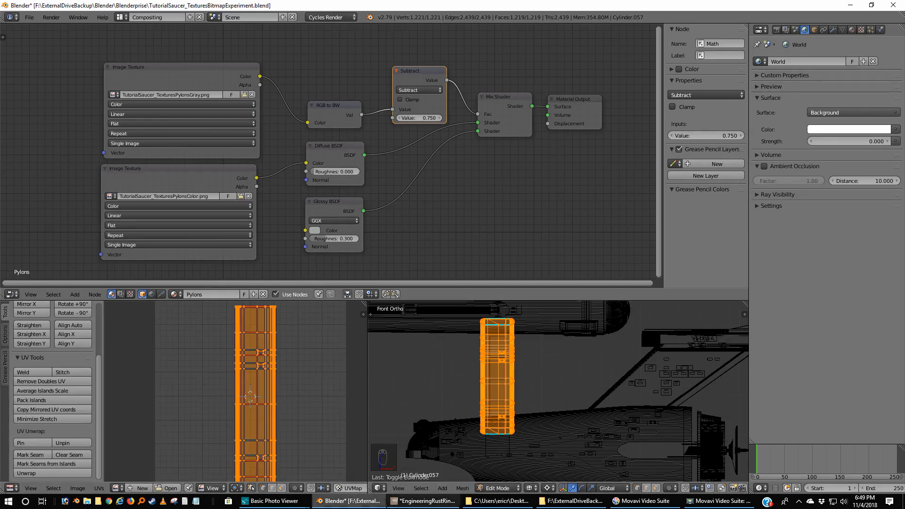
- Switch to GIMP and close the EngineeringRustRing.xcf image, discarding its changes
click(415, 503)
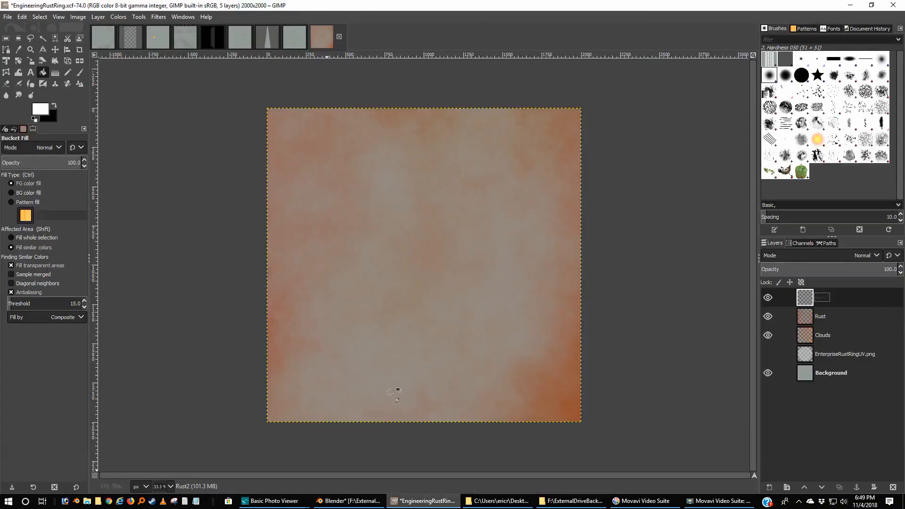
click(340, 36)
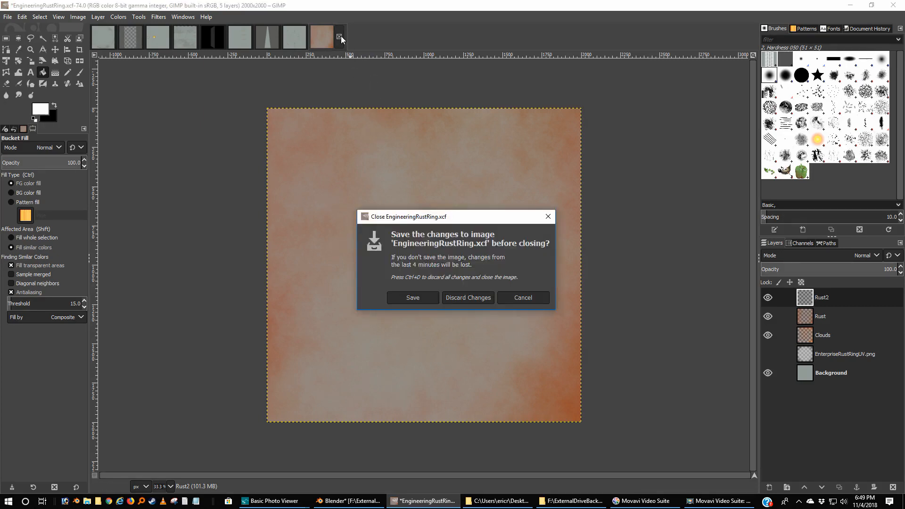
click(468, 298)
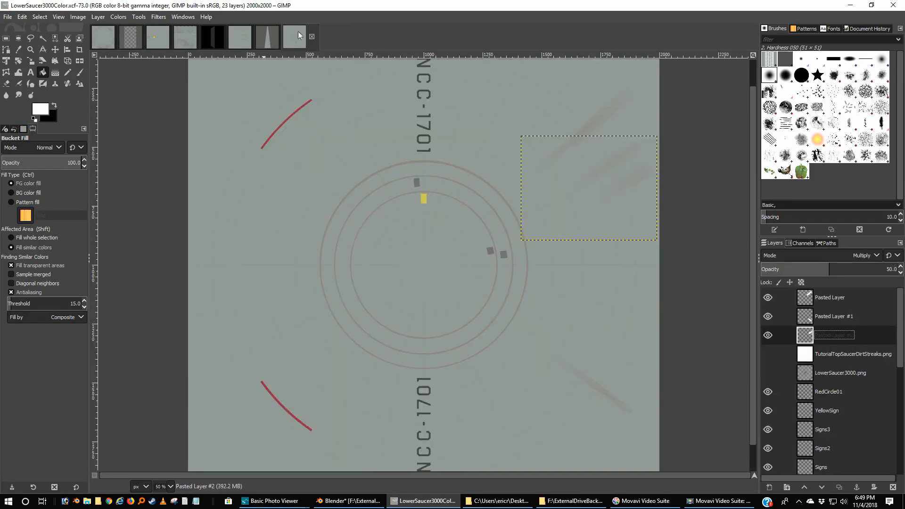
- In TutorialSaucer_TexturesPylons.xcf, view the artwork with the UV layout layer shown, swap the HullGray background for White, and hide the layout again
click(239, 36)
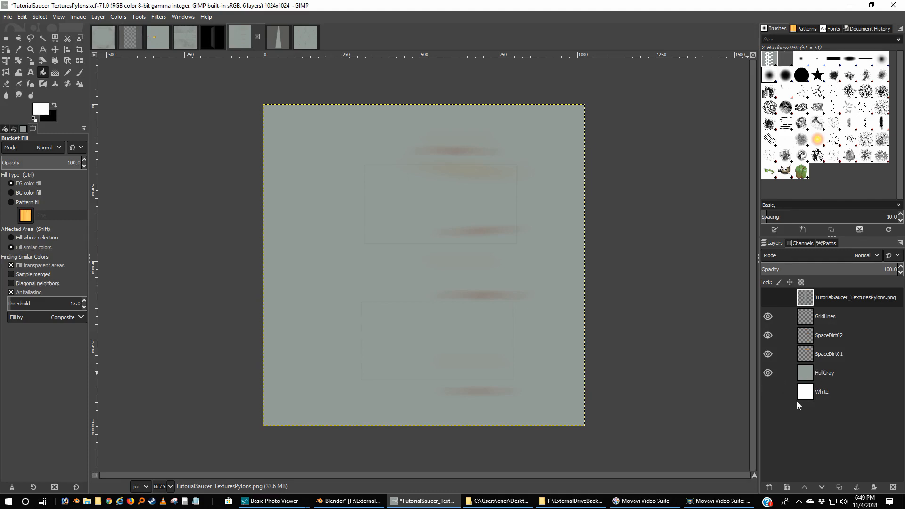
click(768, 298)
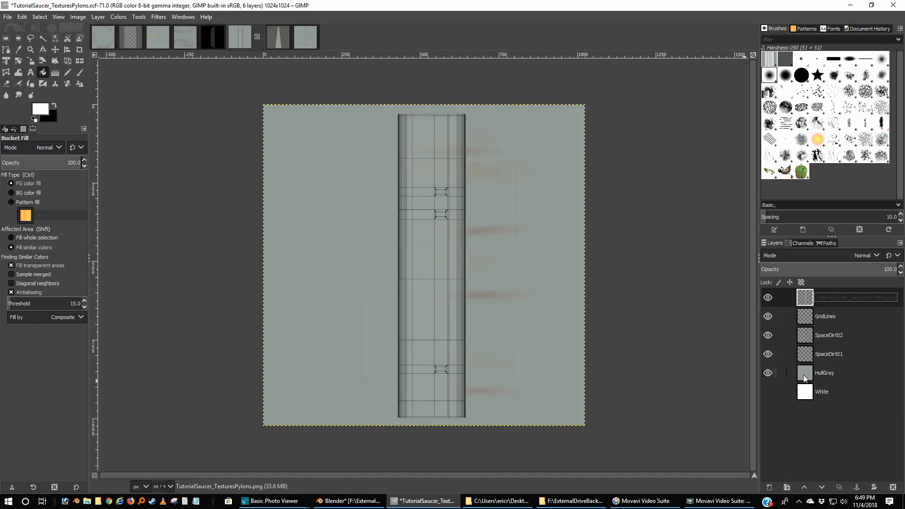
click(768, 373)
click(768, 392)
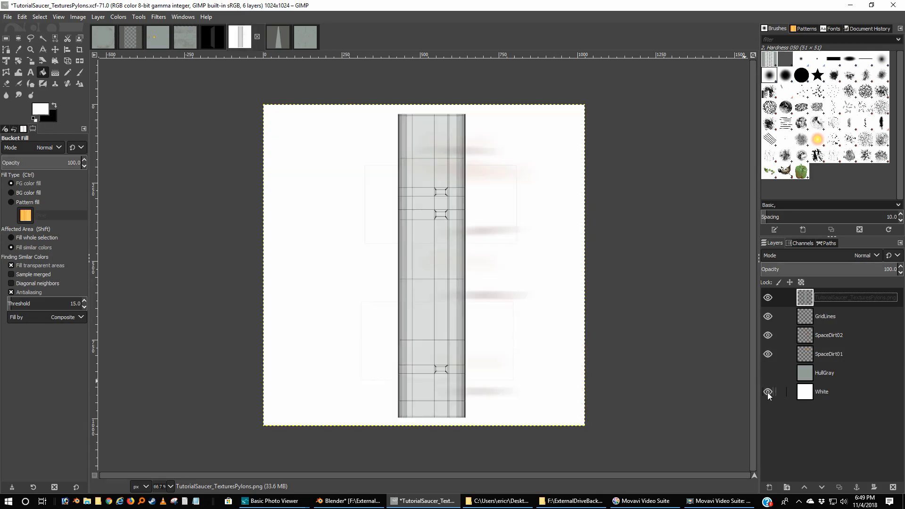
click(769, 296)
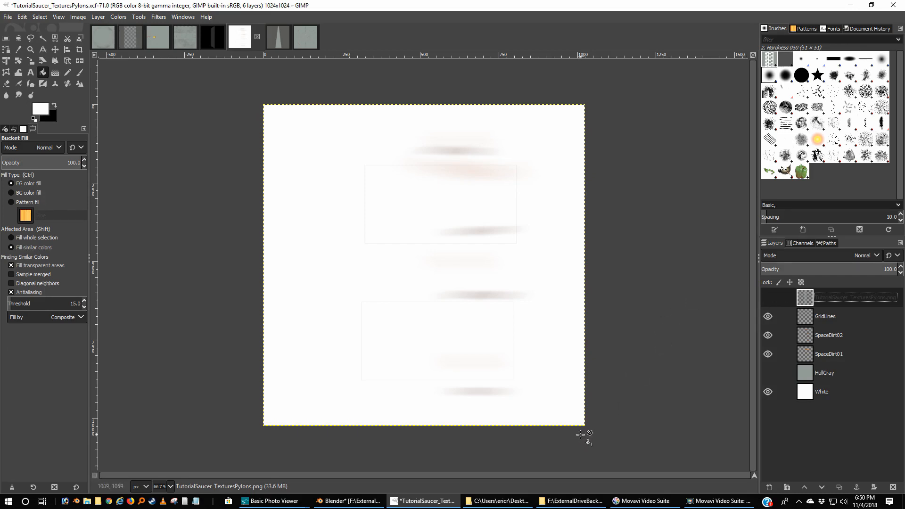
- Switch to Blender, return to Object Mode, and inspect the pylon and its hull junction with Rendered shading
click(354, 503)
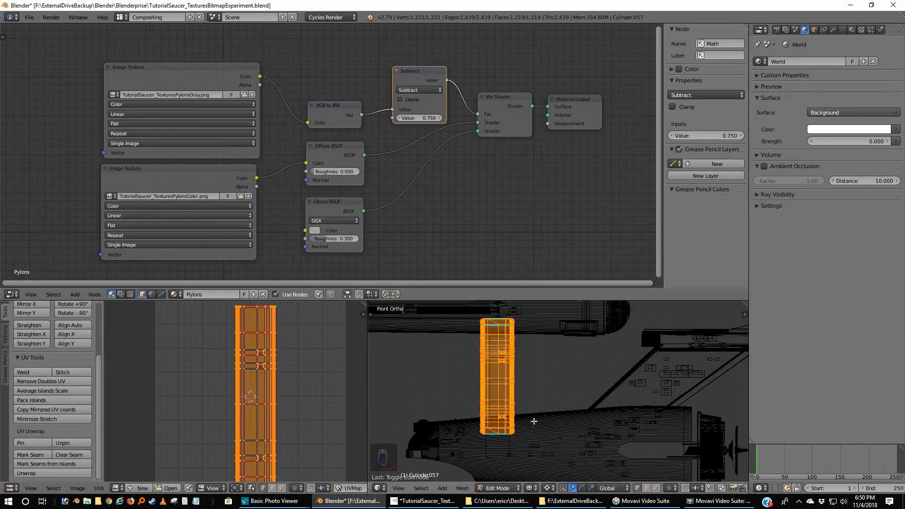
scroll(533, 421, up, 1)
shift+middle_drag(529, 391, 598, 408)
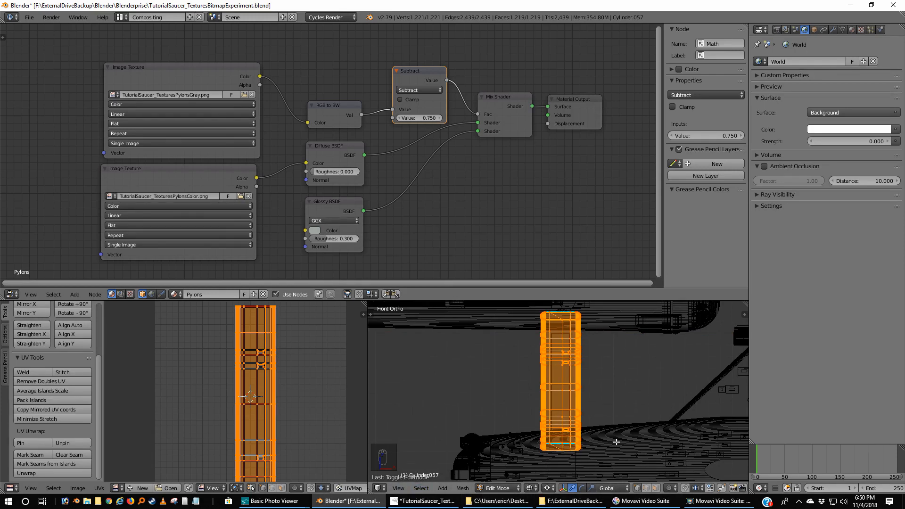
key(Tab)
click(541, 488)
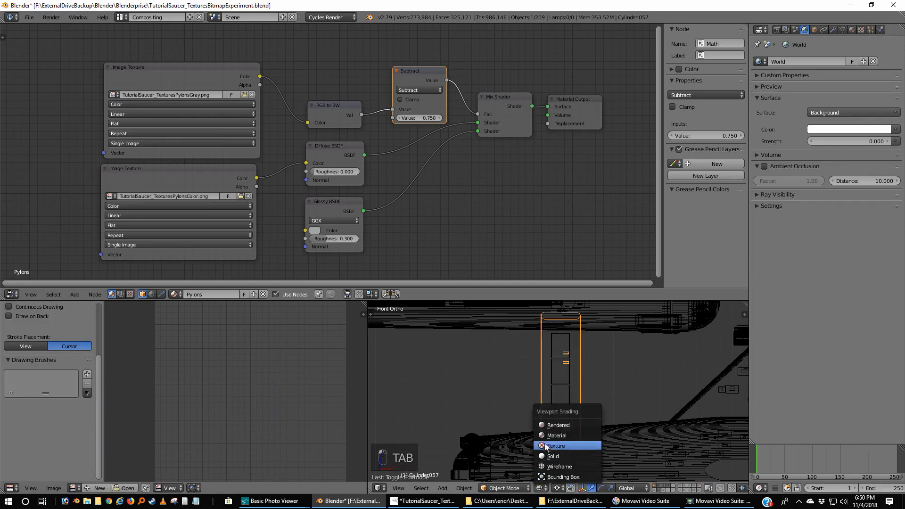
click(553, 427)
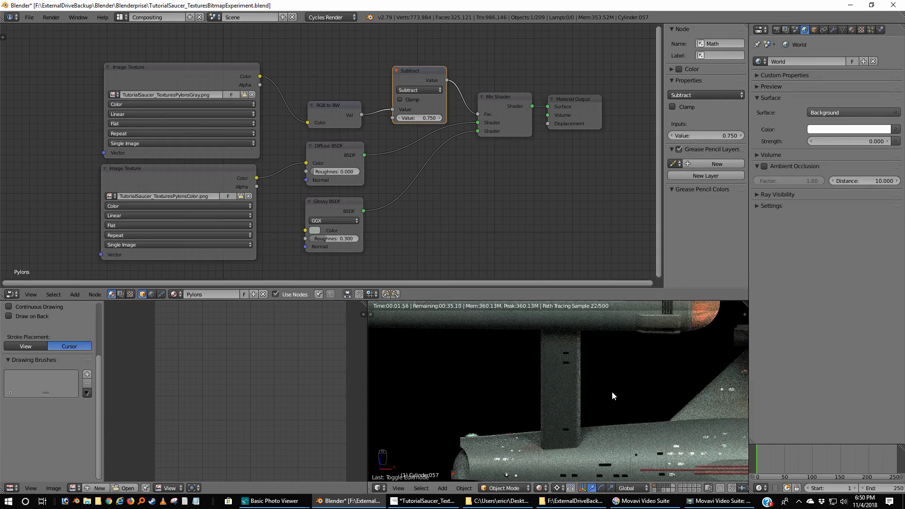
scroll(612, 392, up, 1)
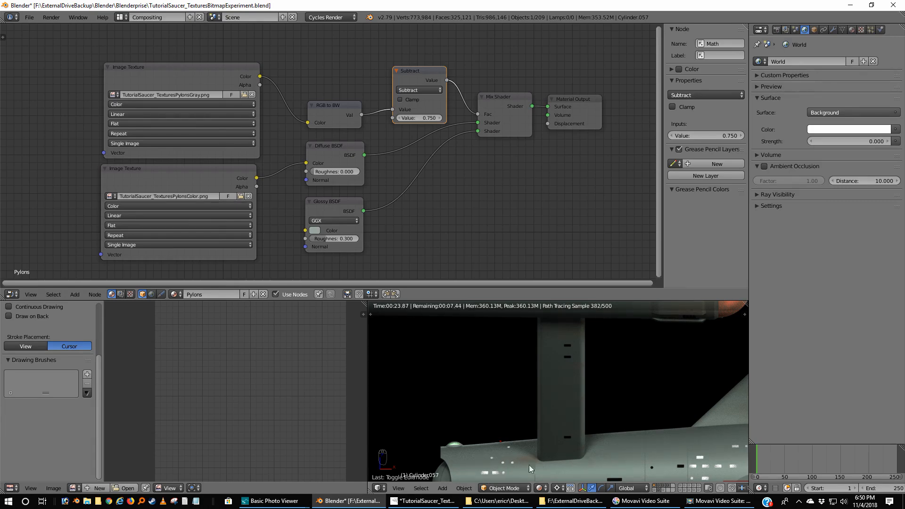
middle_drag(579, 444, 587, 387)
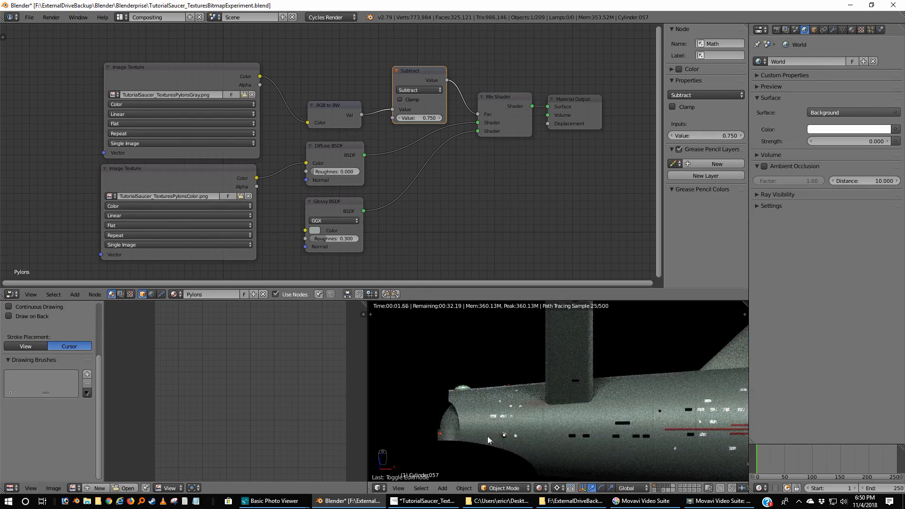
middle_drag(668, 372, 635, 394)
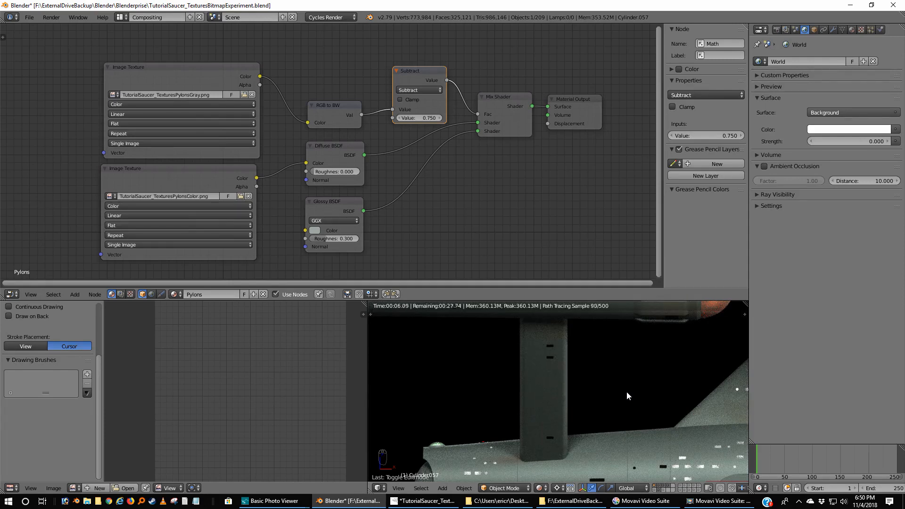
- Return the 3D view to wireframe and select the warp engine nacelle above the pylon
scroll(625, 380, down, 4)
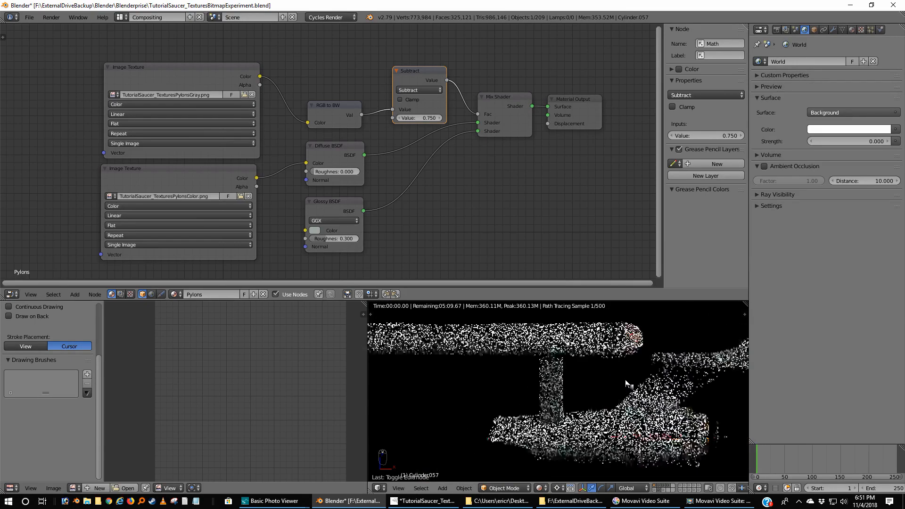
key(z)
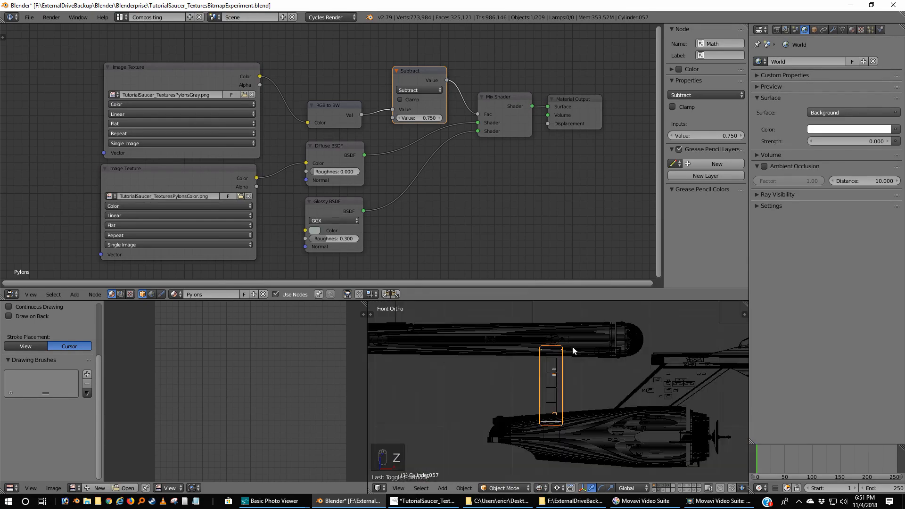
right_click(591, 335)
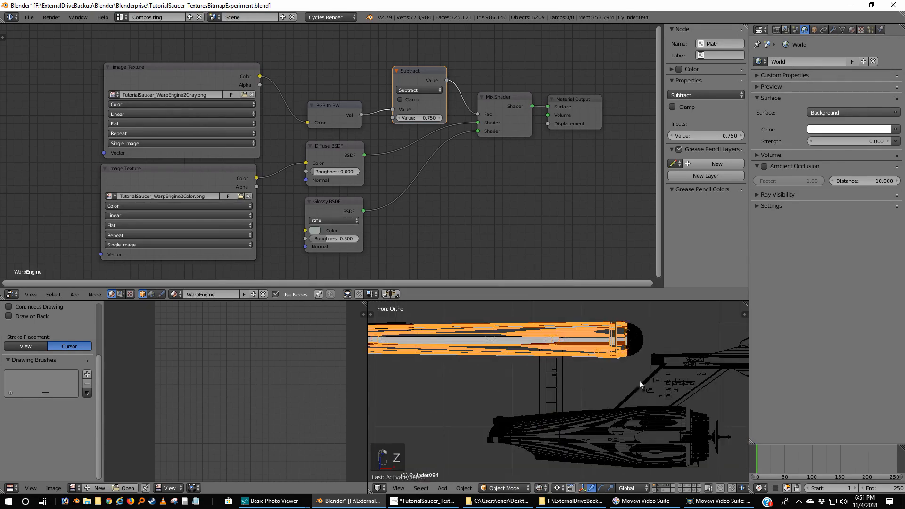
scroll(627, 370, up, 3)
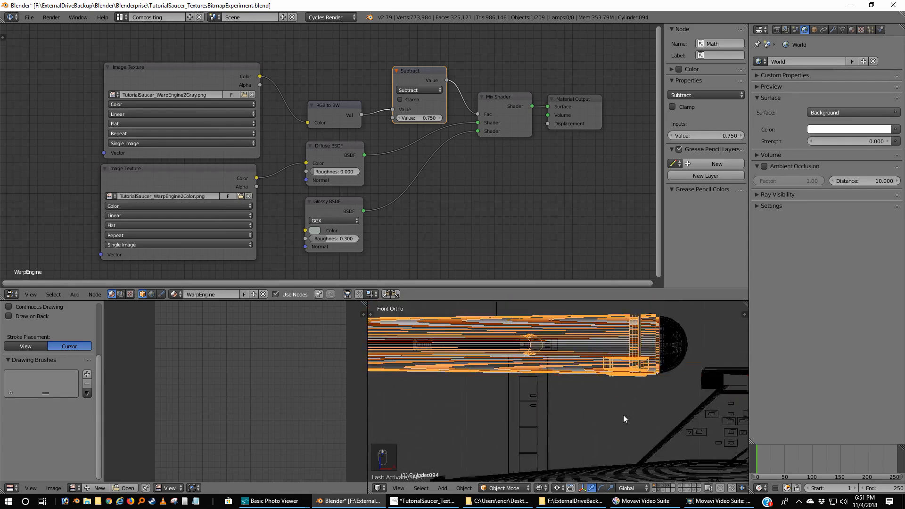
- Inspect the selected warp engine nacelle and the pylon beneath it in wireframe, finishing in front orthographic view
scroll(632, 441, down, 2)
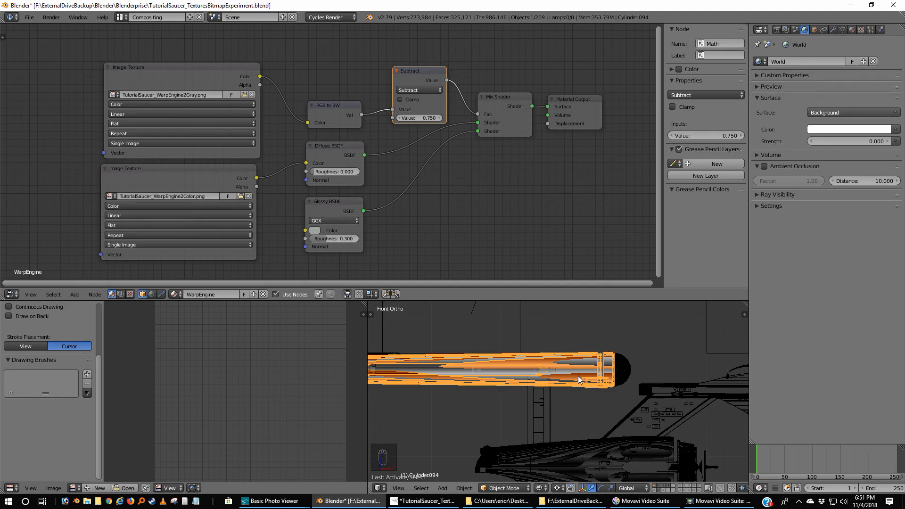
scroll(588, 387, up, 5)
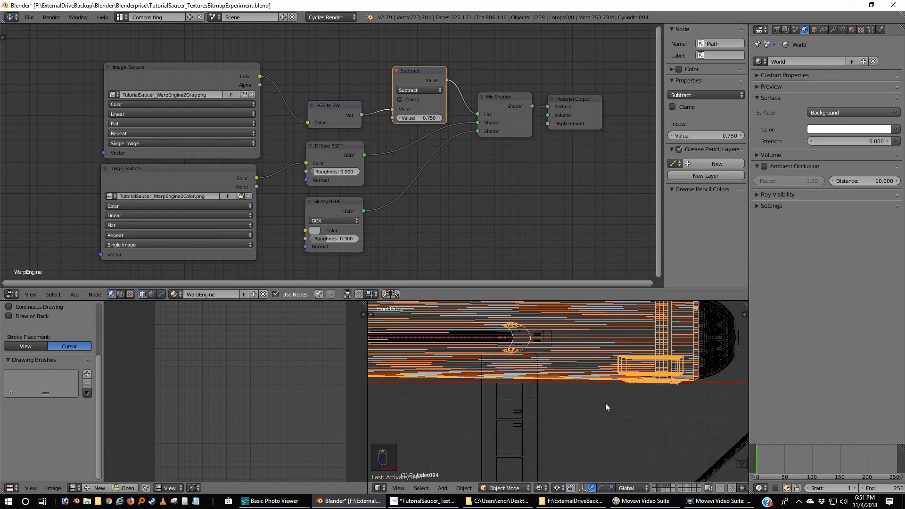
shift+middle_drag(635, 330, 623, 373)
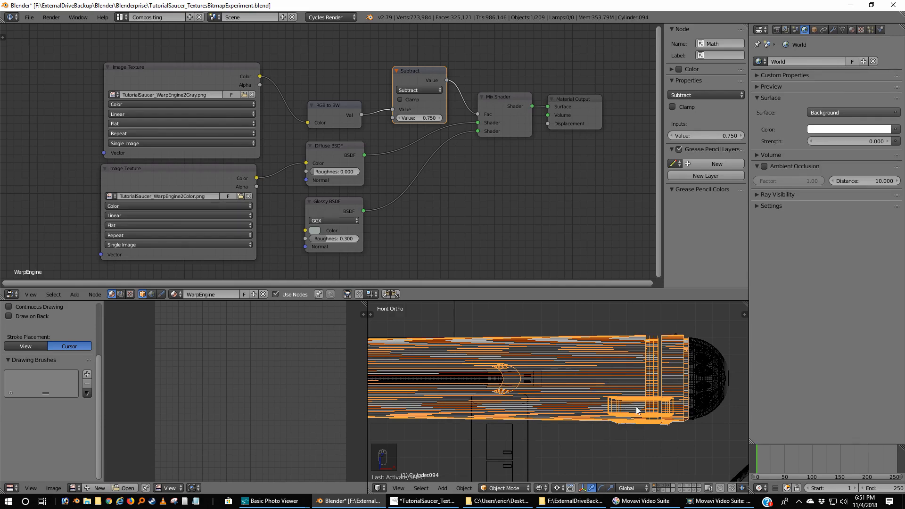
middle_drag(626, 412, 625, 380)
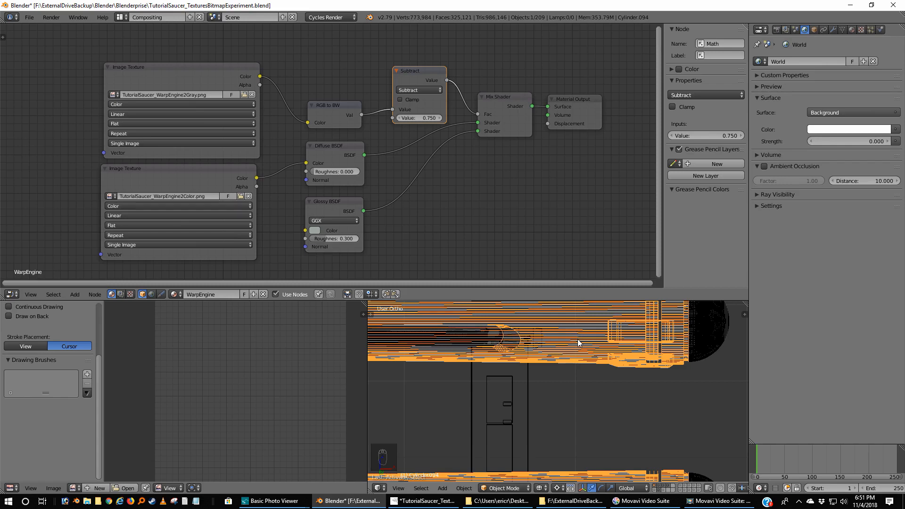
key(KP_1)
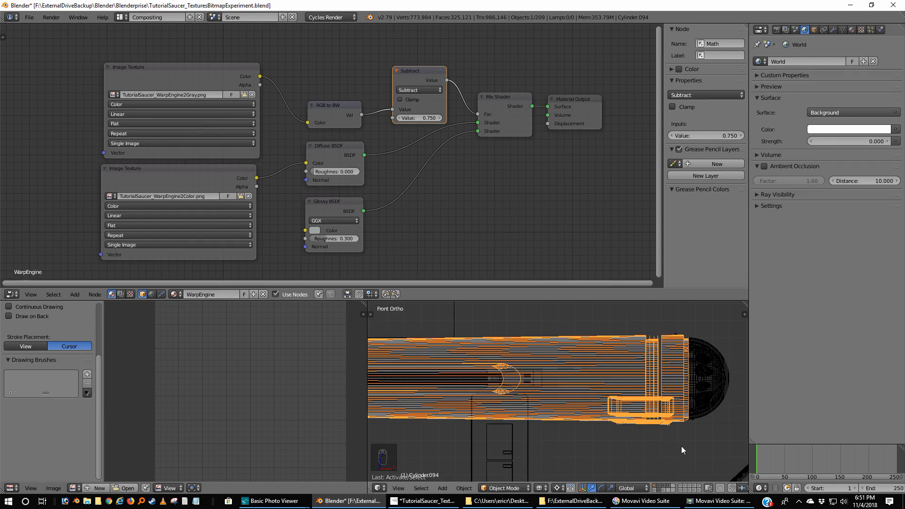
scroll(601, 435, down, 3)
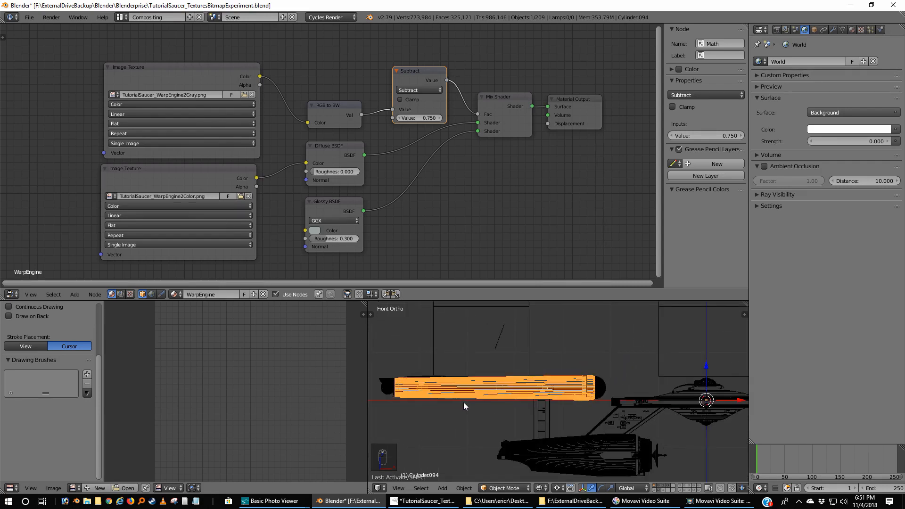
scroll(464, 404, up, 3)
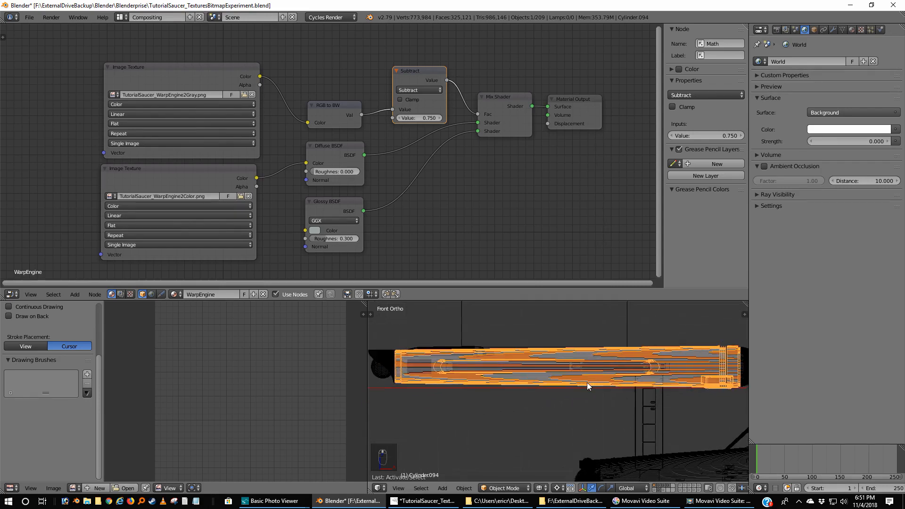
shift+middle_drag(587, 383, 581, 389)
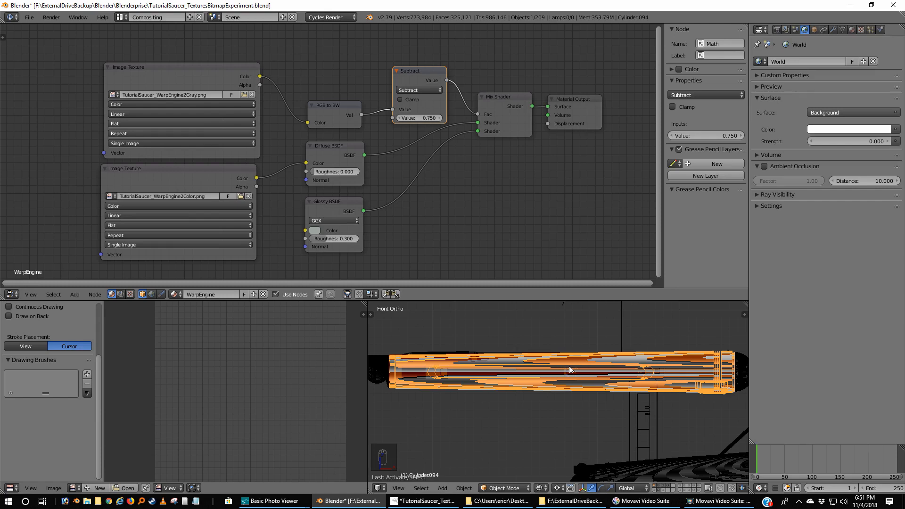
- Enter Edit Mode on the warp engine nacelle and frame its full UV layout in the UV editor
key(Tab)
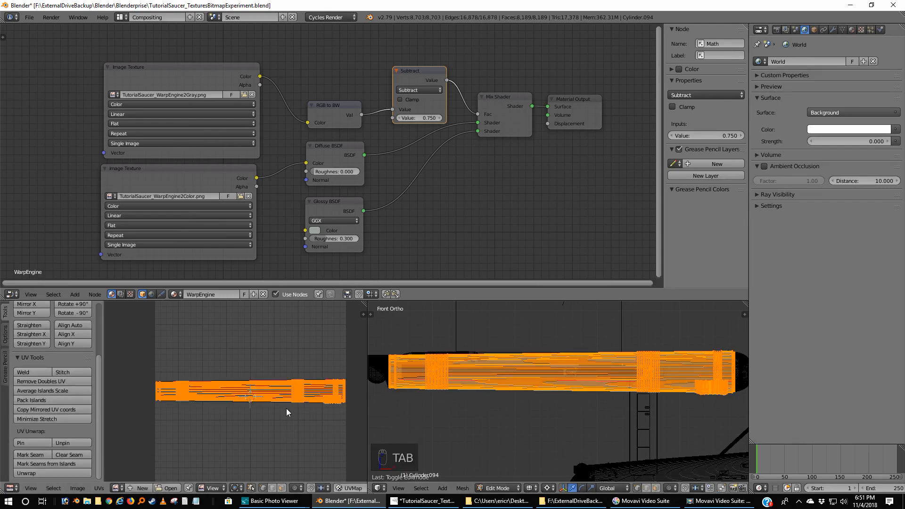
scroll(289, 404, up, 1)
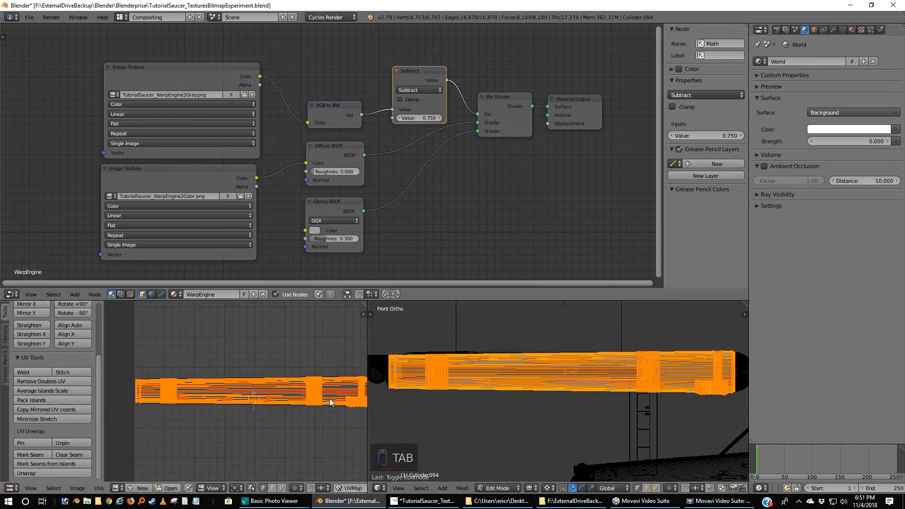
middle_drag(332, 403, 309, 401)
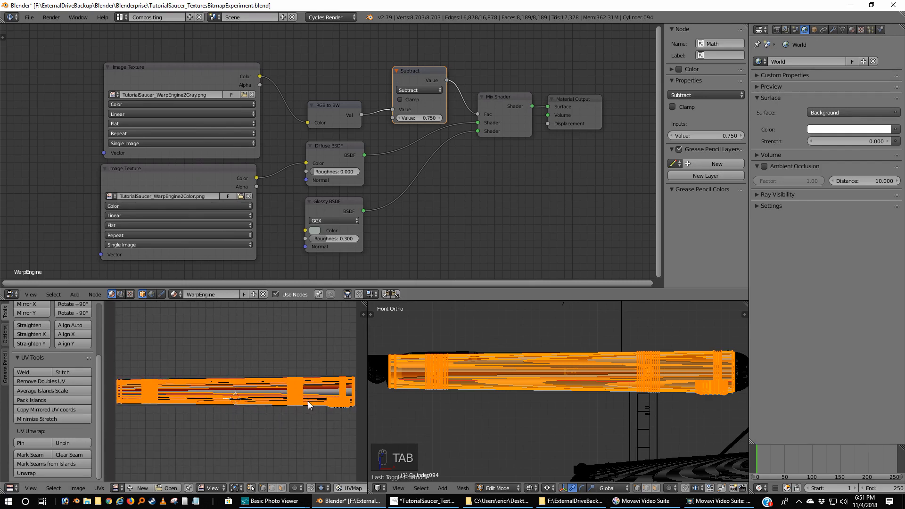
- Open the UV layout export for the warp engine, browse to the TutorialTextures folder, and cancel the export
click(99, 488)
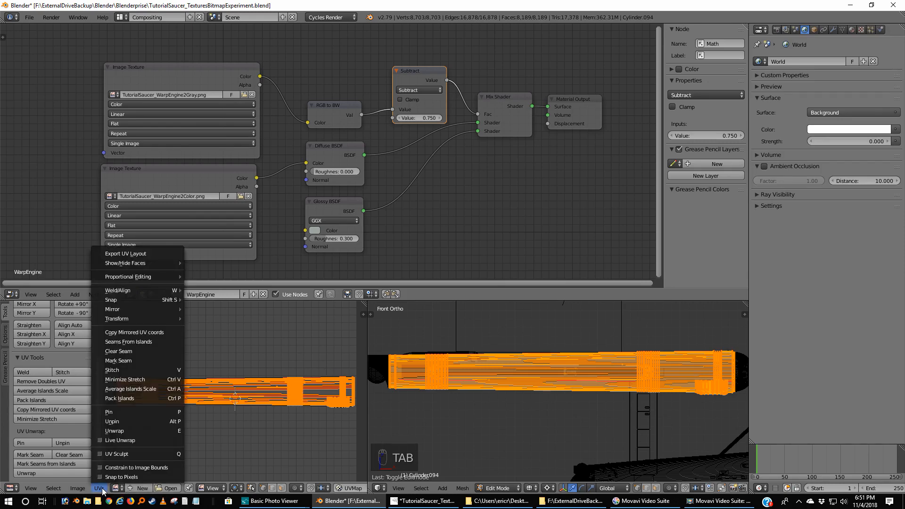
click(137, 255)
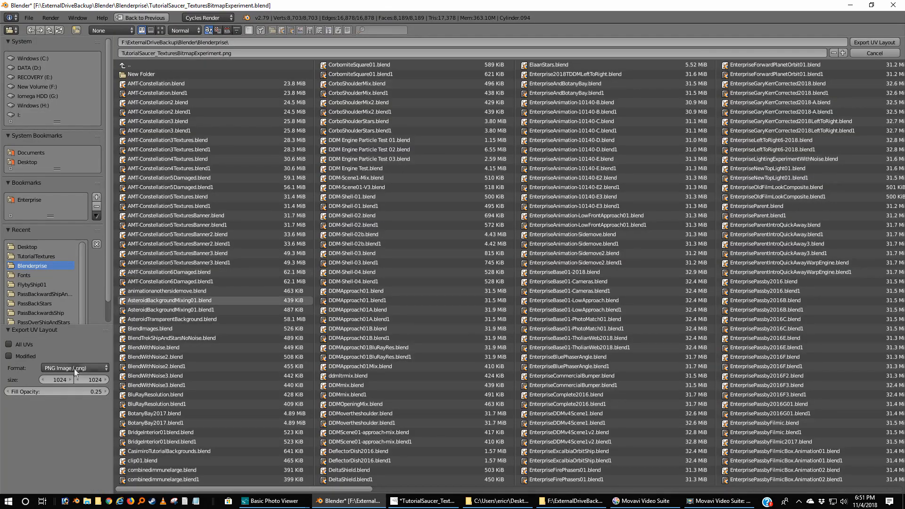
click(33, 256)
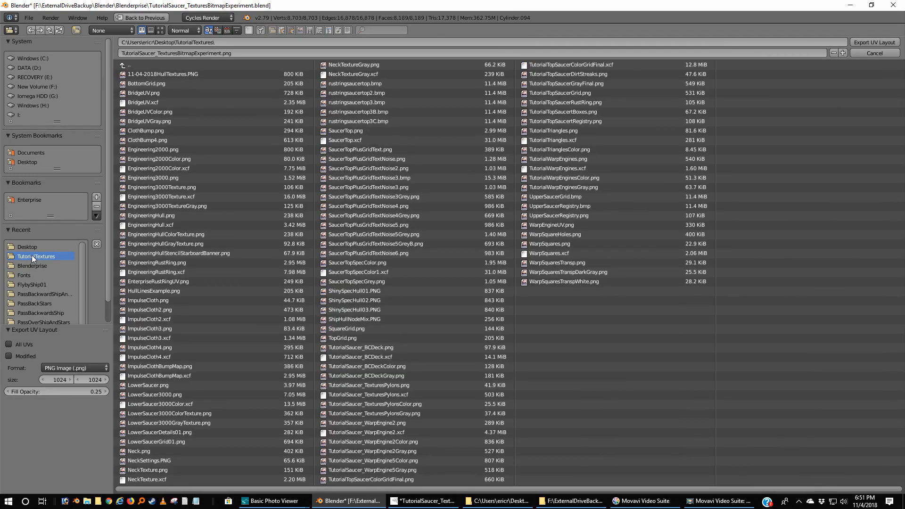
click(62, 380)
click(44, 442)
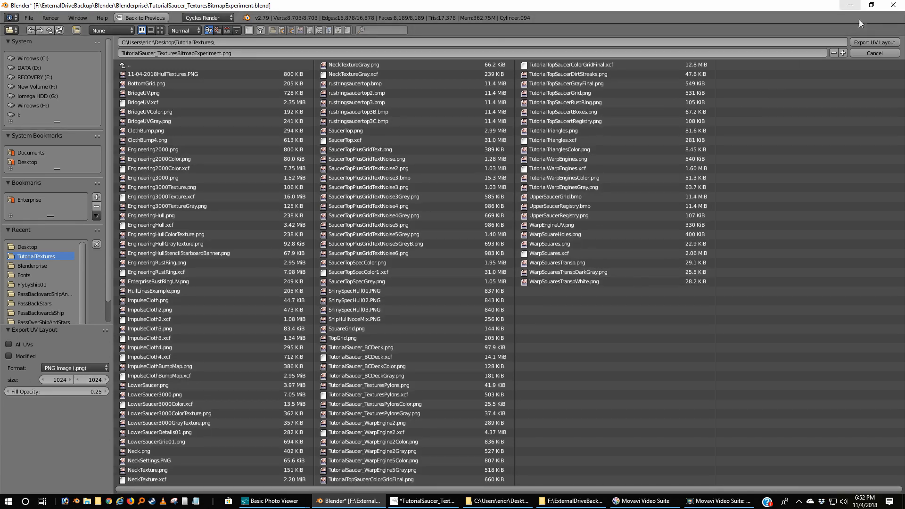
click(871, 55)
- Switch to GIMP, close TutorialSaucer_TexturesPylons.xcf discarding its changes, and bring up the TutorialSaucer_WarpEngine5Color image
click(851, 6)
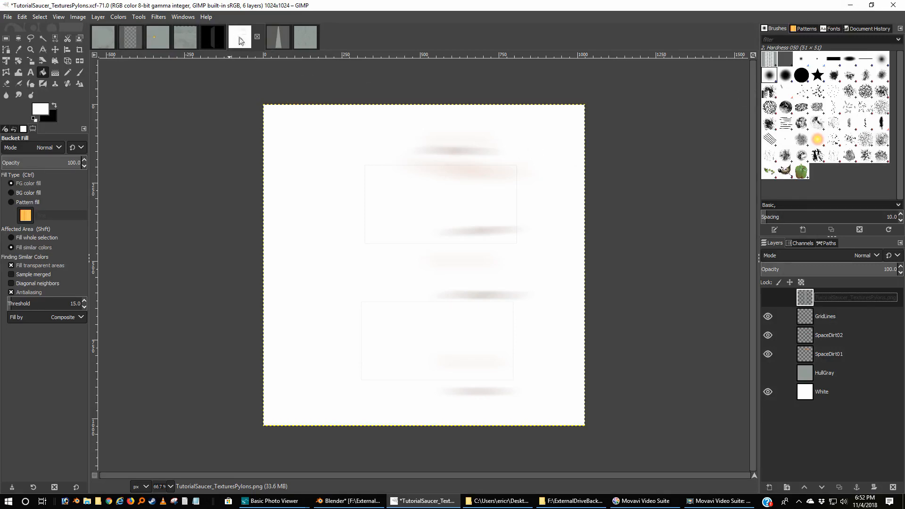
click(257, 36)
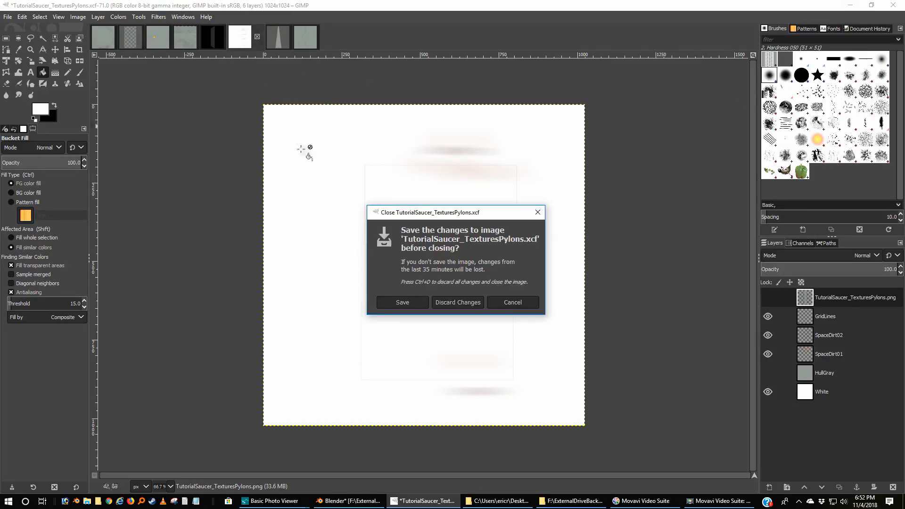
click(458, 302)
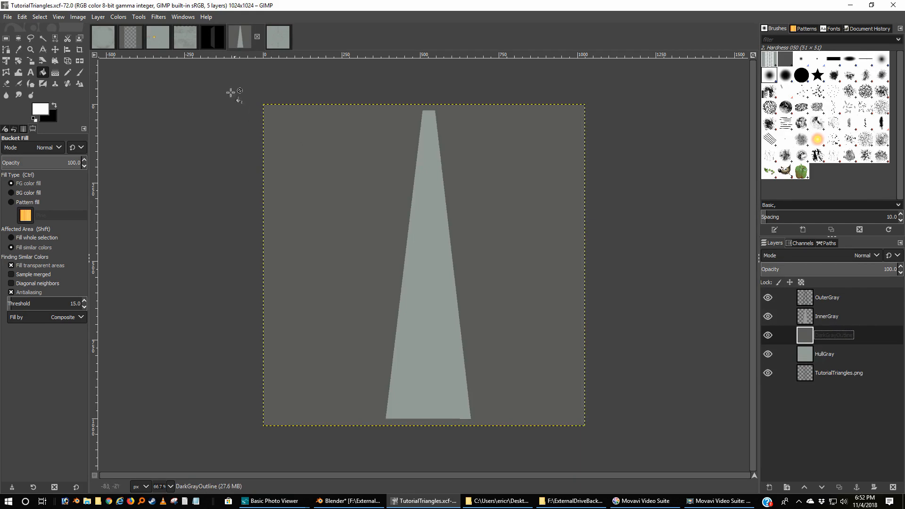
click(188, 33)
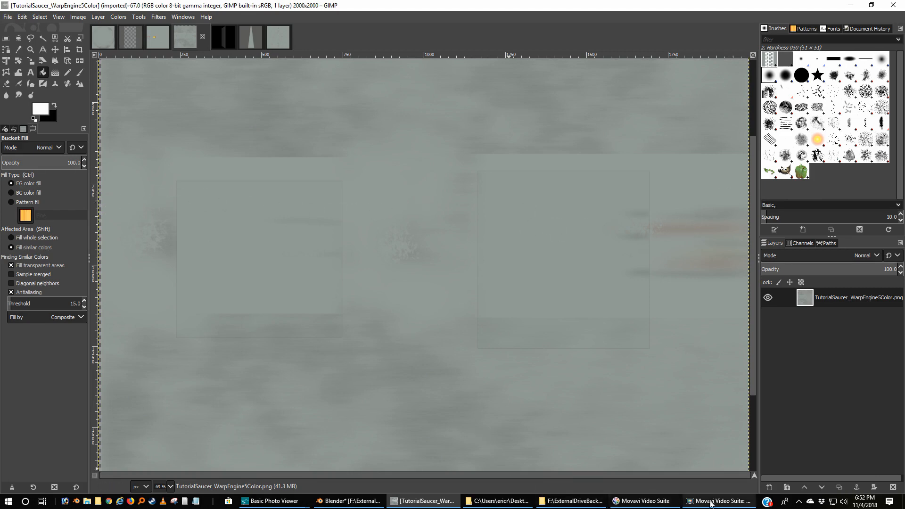
- Switch to Blender to examine the warp engine's full UV layout, and return to the colour texture in GIMP
click(348, 501)
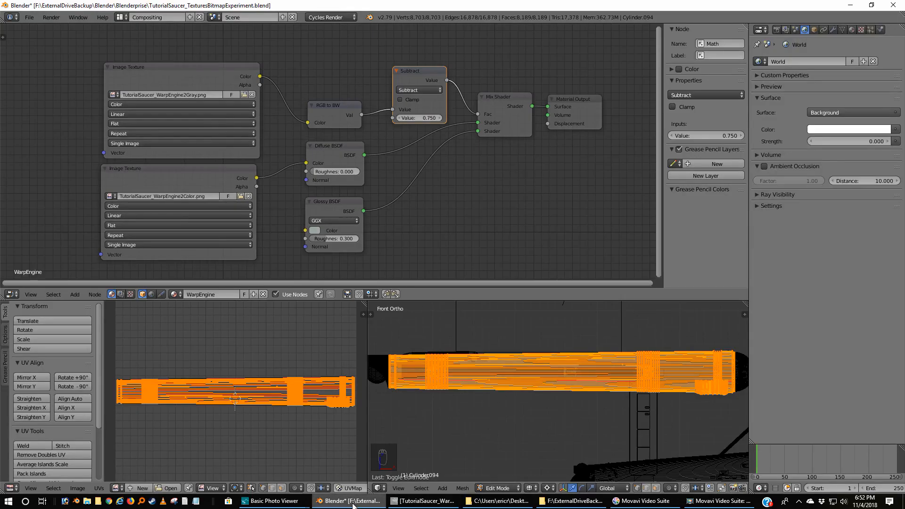
scroll(291, 383, down, 2)
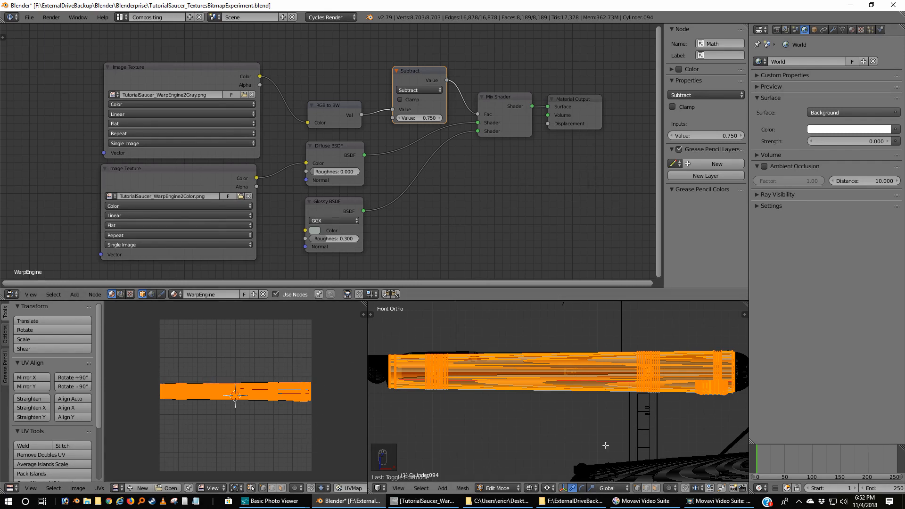
click(425, 500)
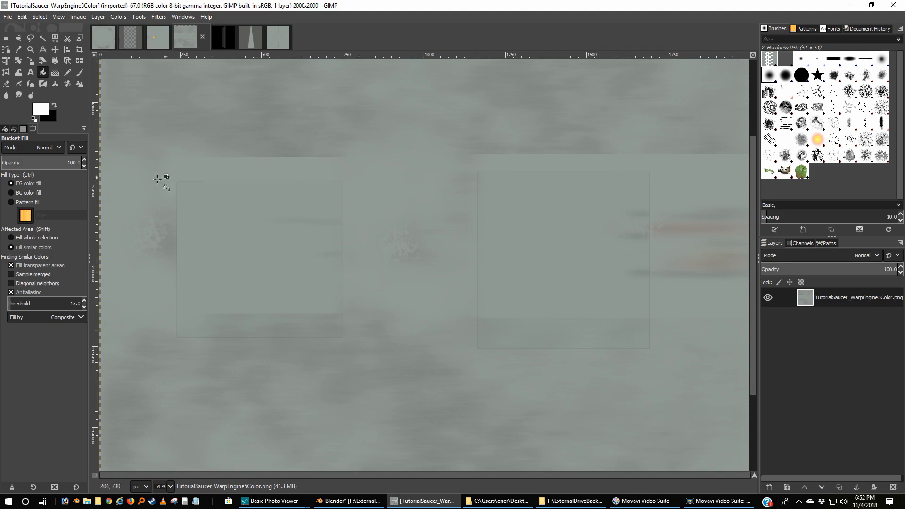
- Select both outlined panels on the texture together with rectangular selections of about 507 × 497 px and 532 × 549 px
click(6, 39)
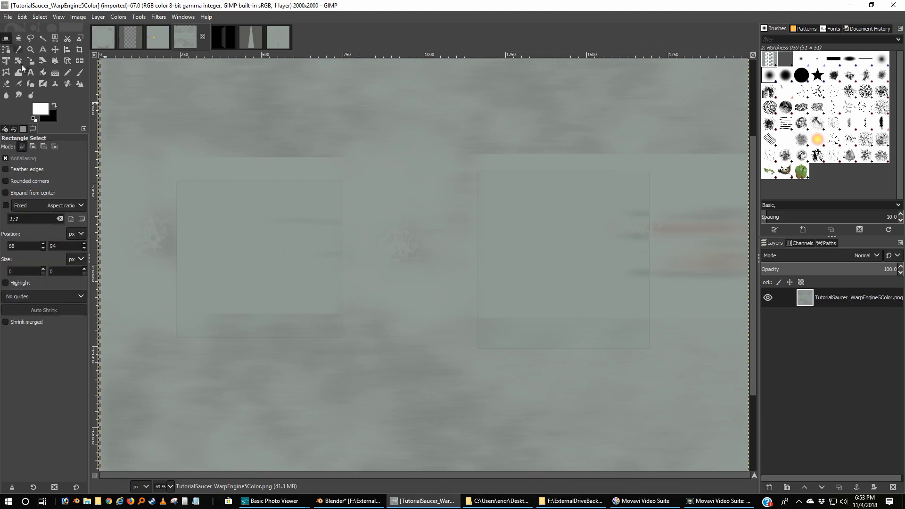
drag(176, 175, 341, 340)
key(shift)
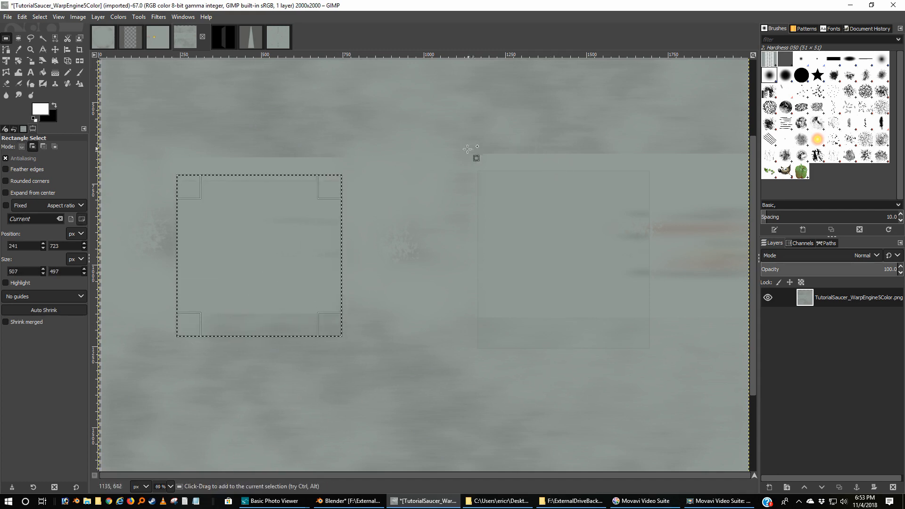
shift+drag(478, 169, 651, 349)
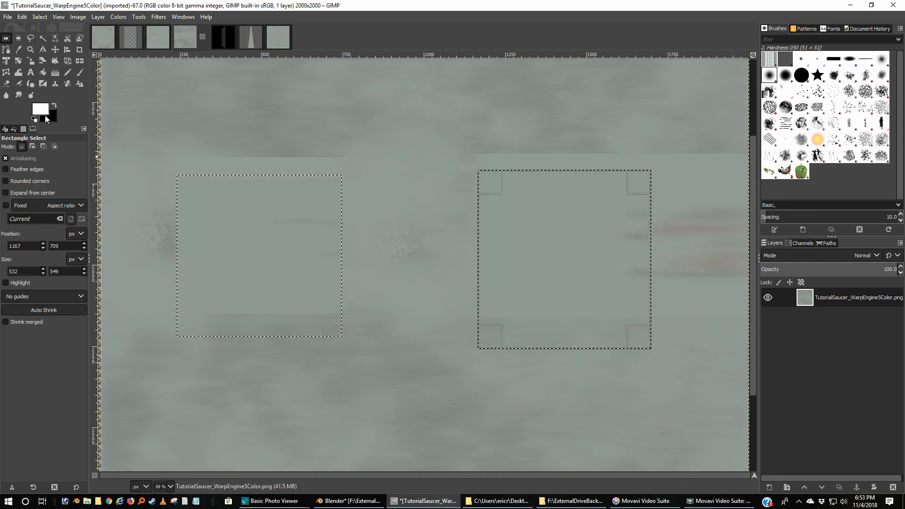
- Swap the foreground and background colours to make black the foreground, and clear the panel selection
click(54, 106)
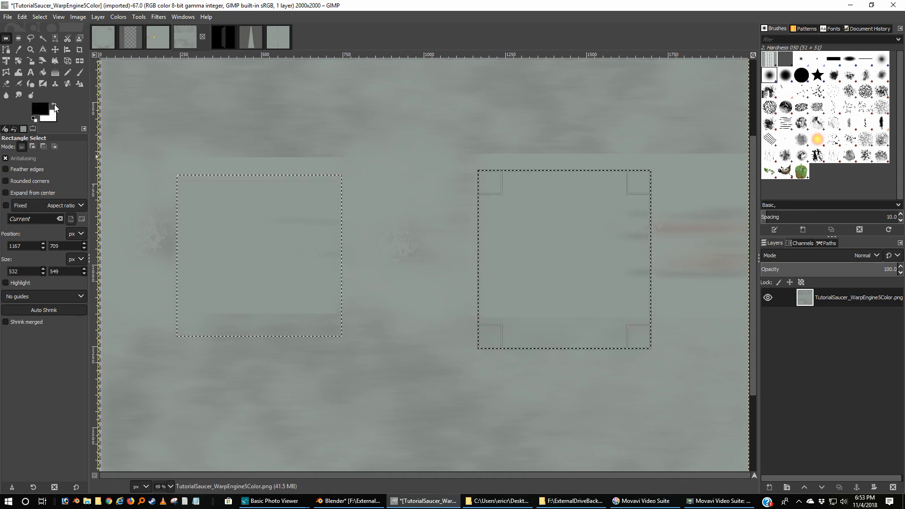
click(22, 17)
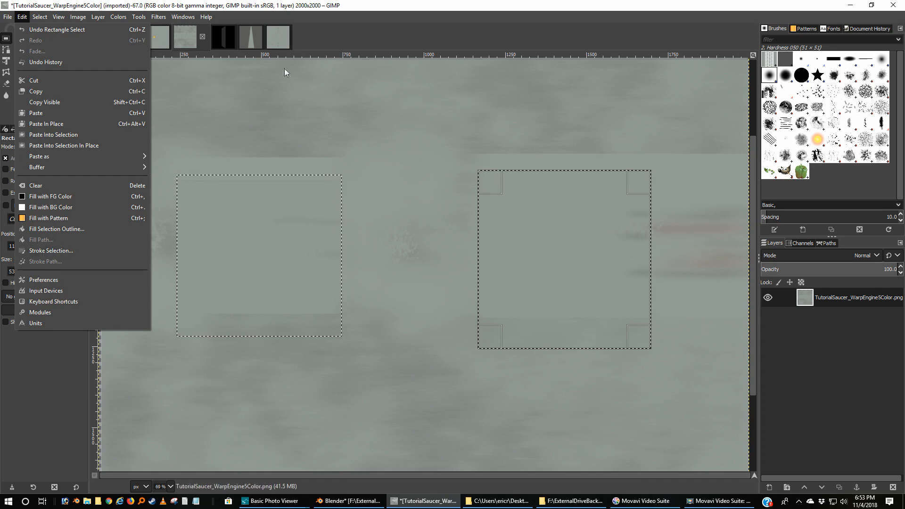
click(434, 29)
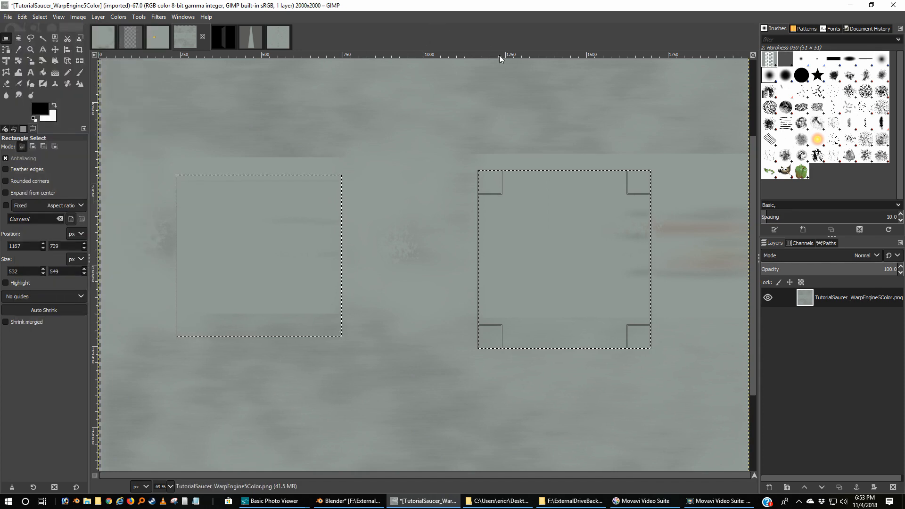
click(405, 190)
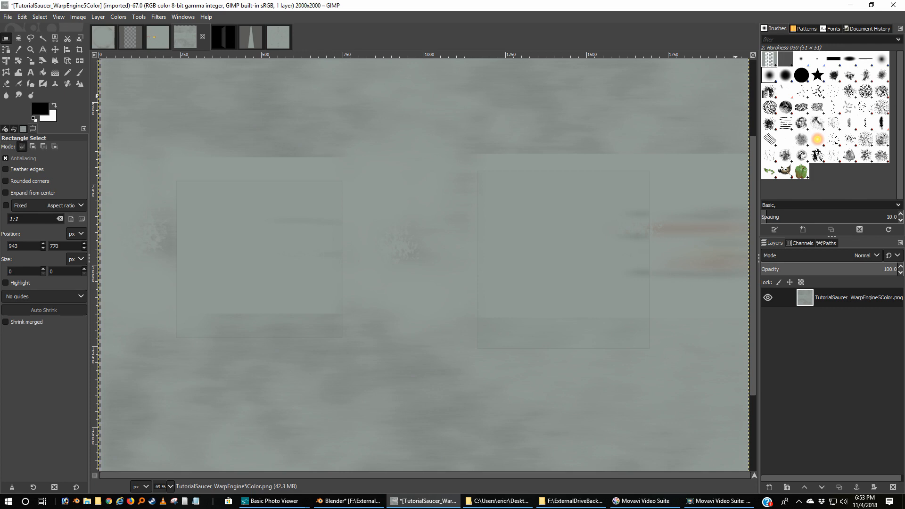
- Set up the Paintbrush with the Acrylic 03 brush and a hardness of 33.1
click(865, 74)
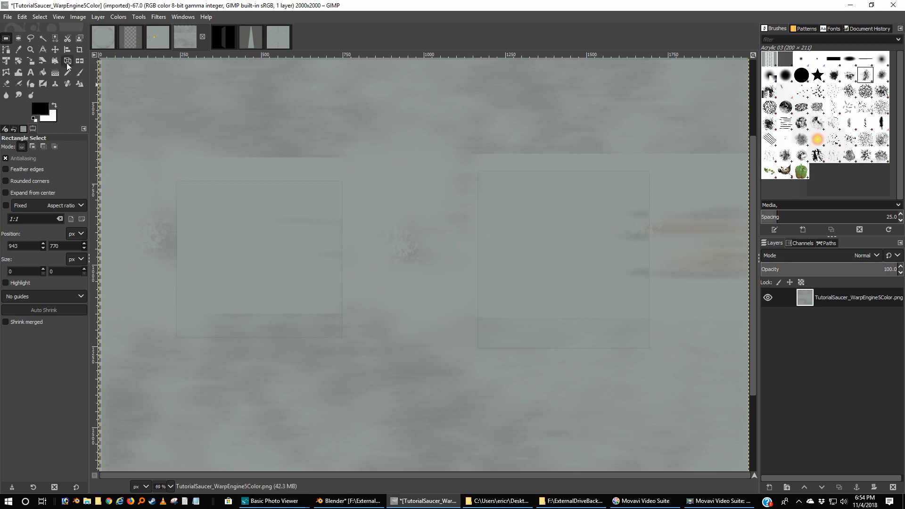
click(80, 74)
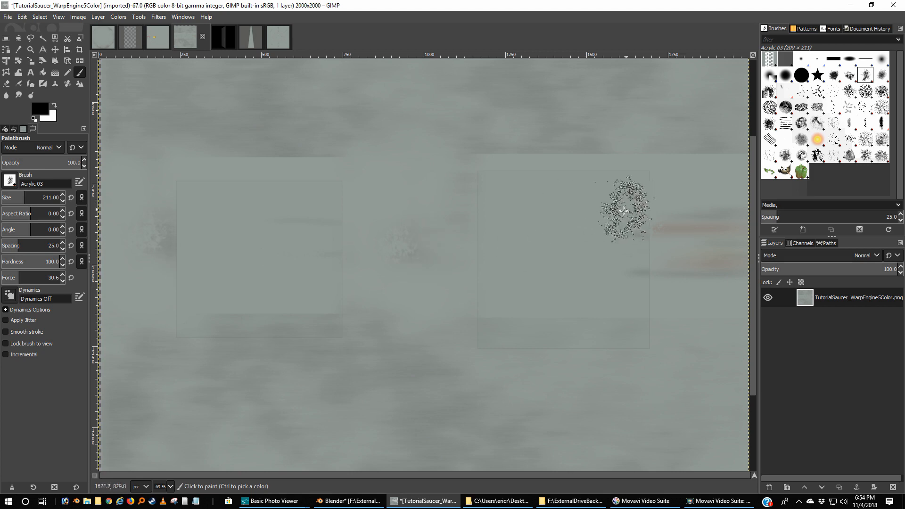
click(21, 264)
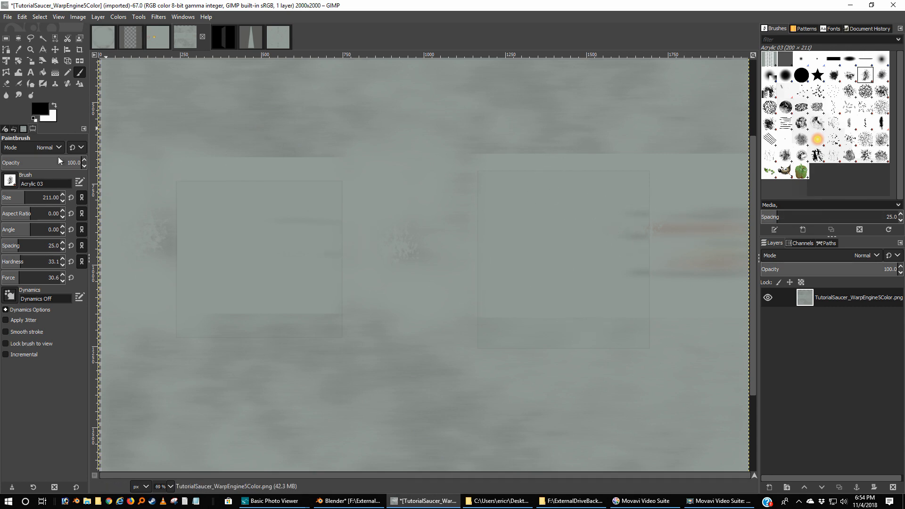
- Select a rectangle of about 274 × 431 px around the reddish streaks beside the larger panel
click(6, 39)
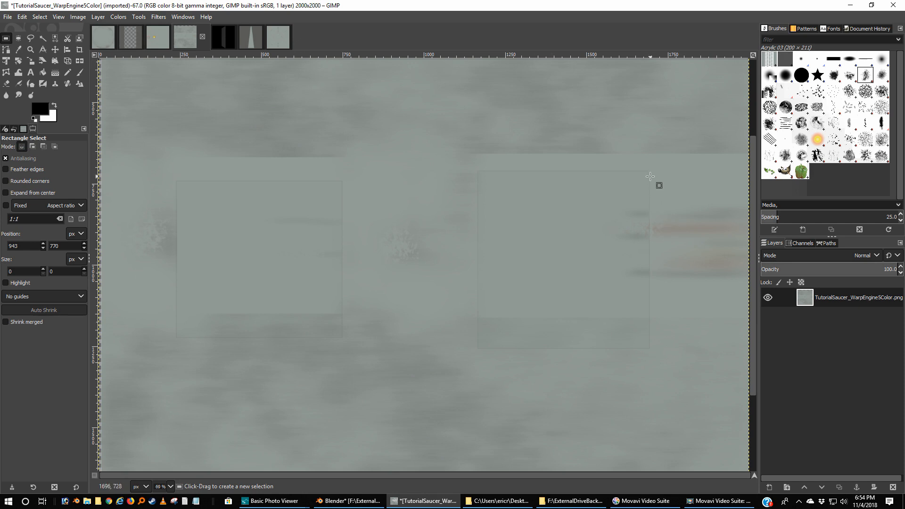
drag(650, 176, 740, 317)
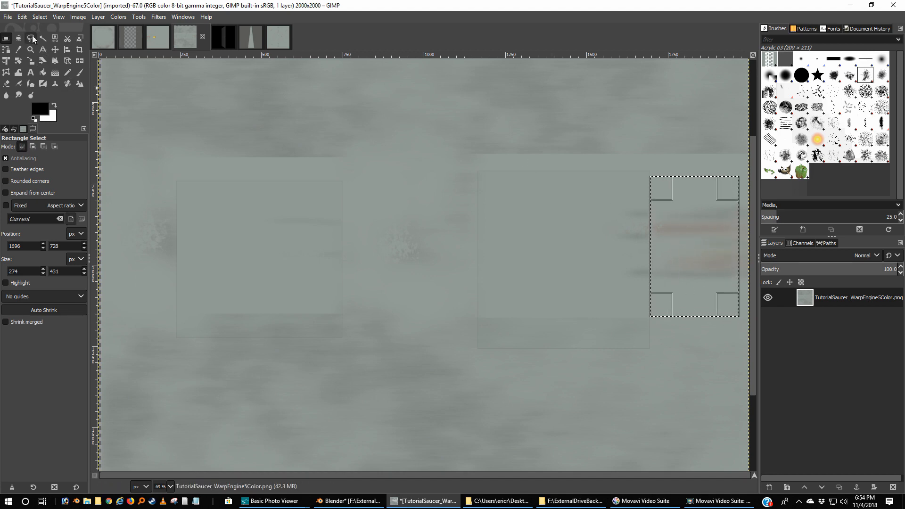
click(22, 17)
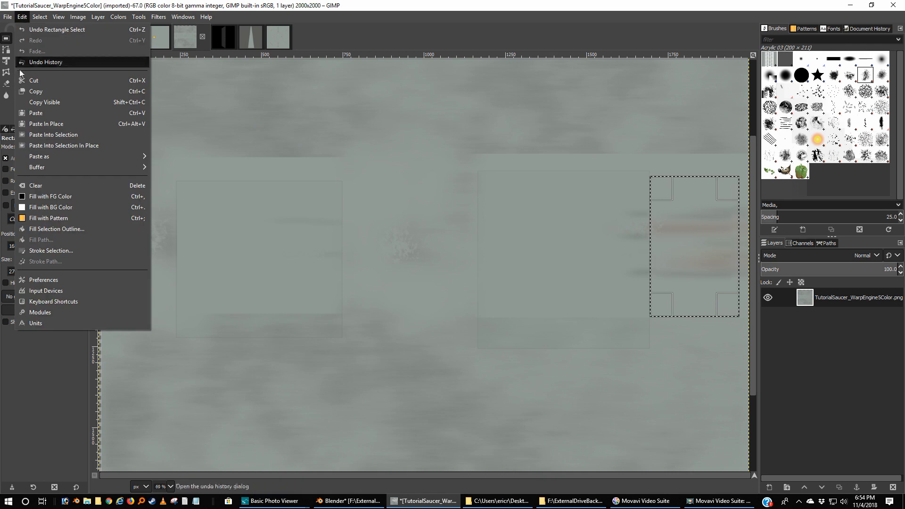
click(505, 36)
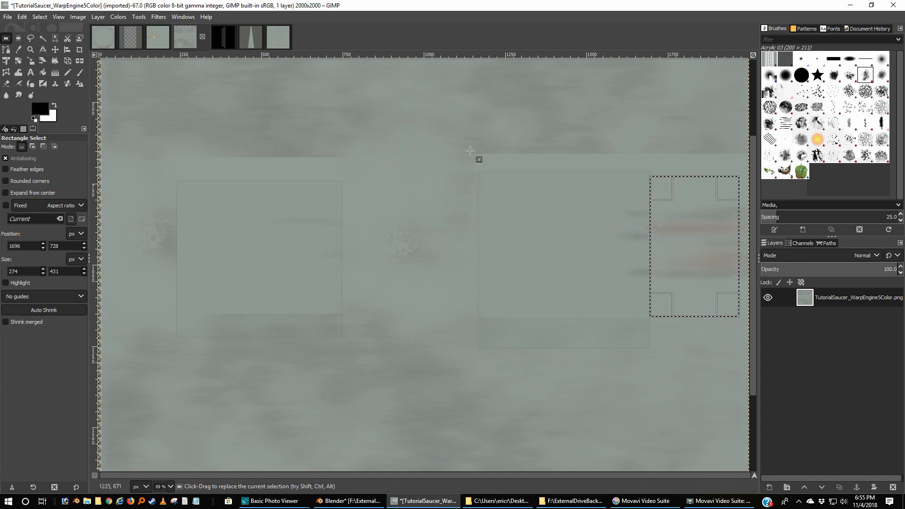
- Switch to Blender's Default screen layout and join the UV editor area into the 3D view
click(856, 5)
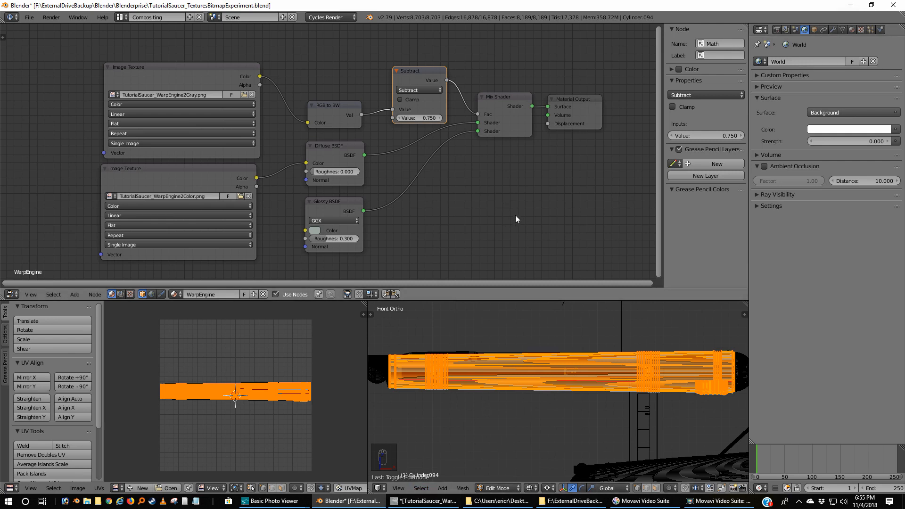
key(ctrl+Right)
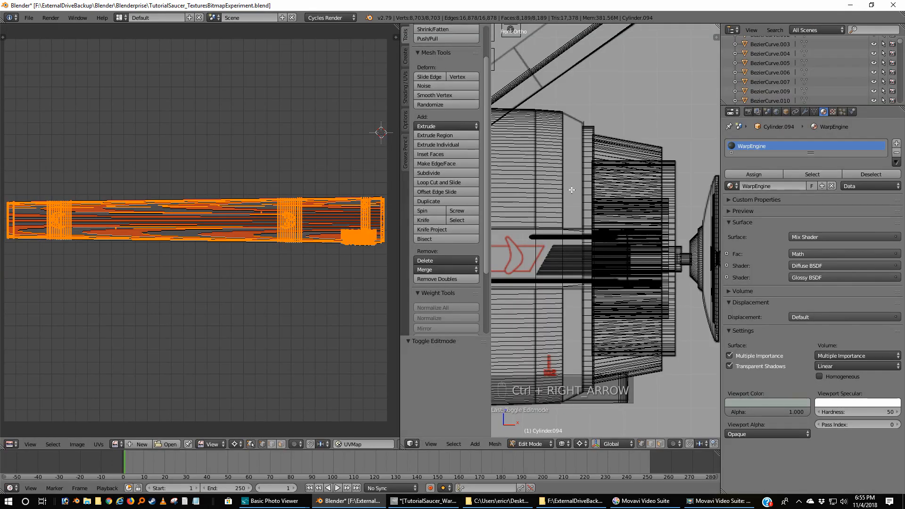
right_click(398, 296)
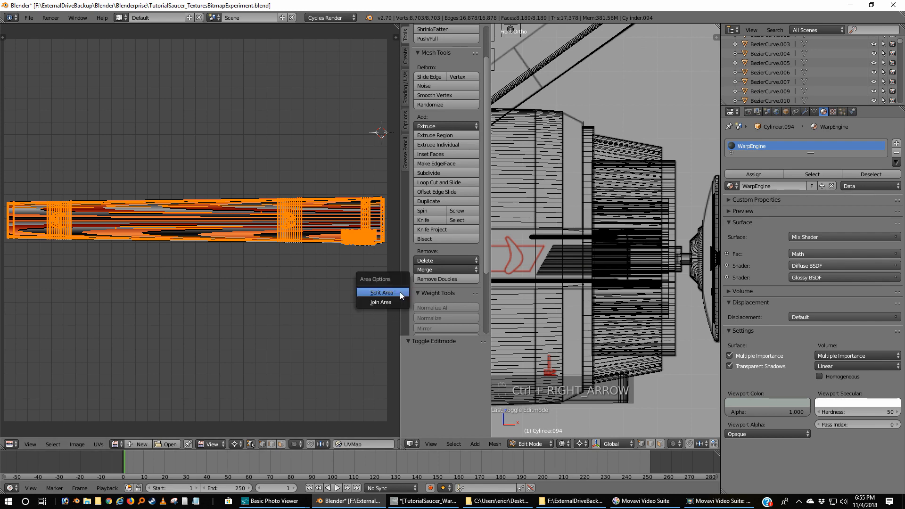
click(384, 301)
click(355, 292)
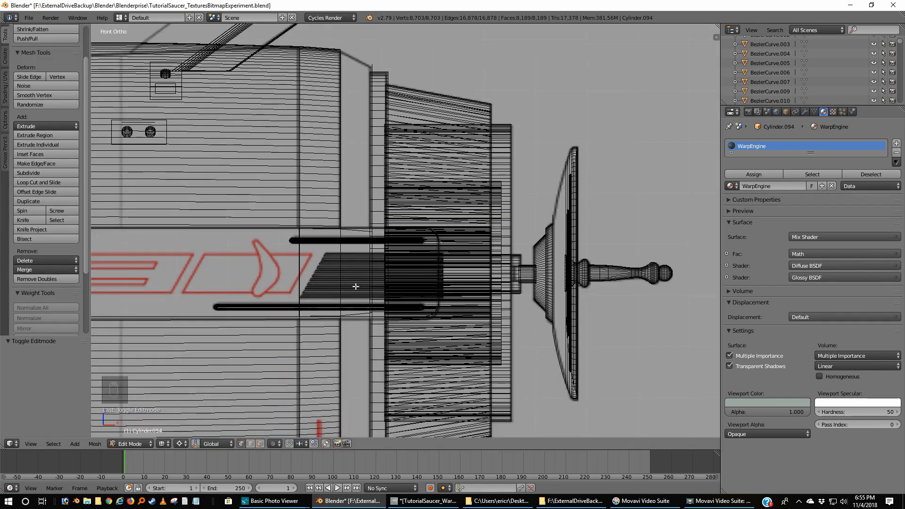
- Frame the warp engine nacelle in the front view and set the viewport shading to Rendered
scroll(354, 224, down, 11)
scroll(297, 198, up, 1)
shift+middle_drag(297, 195, 523, 272)
scroll(549, 272, up, 3)
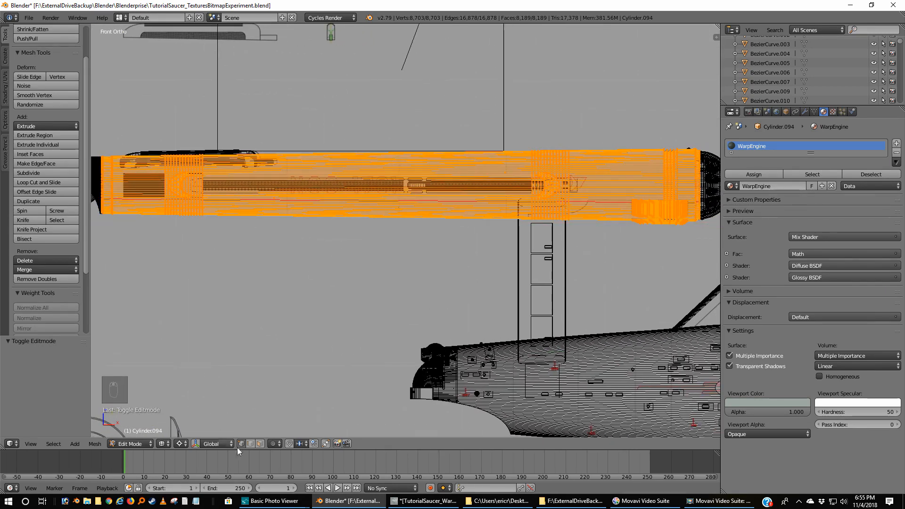
click(163, 443)
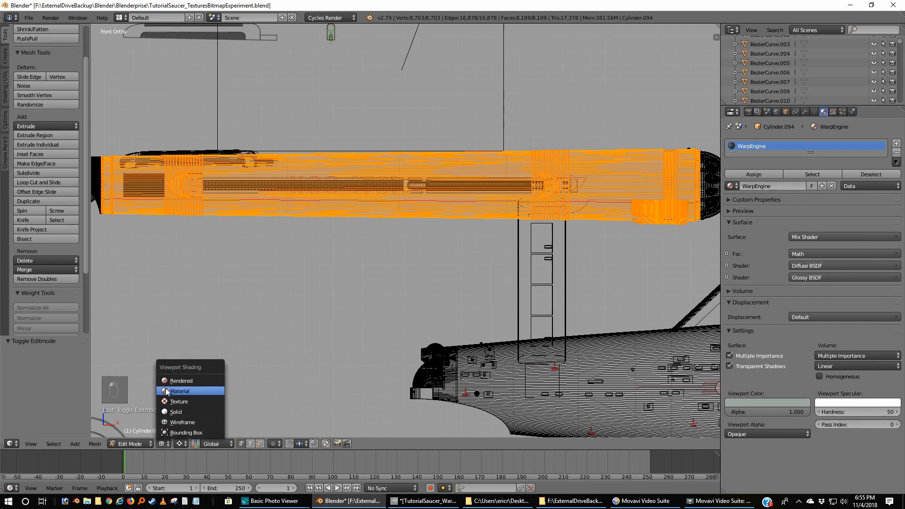
click(169, 380)
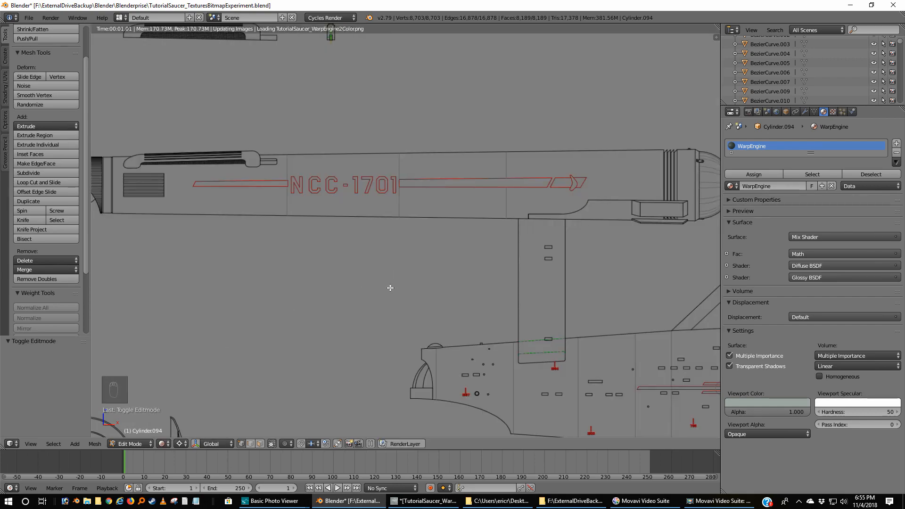
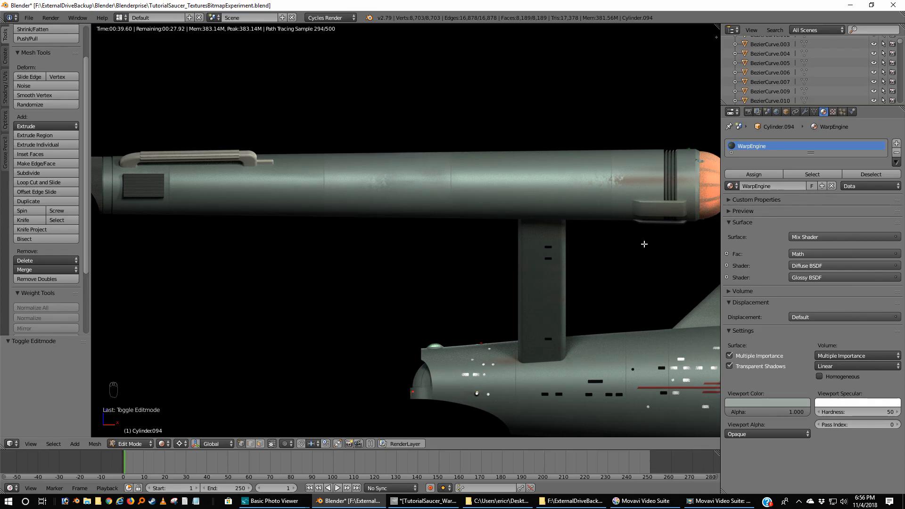
- View the rendered ship from below and examine the underside of the saucer
middle_drag(644, 244, 509, 209)
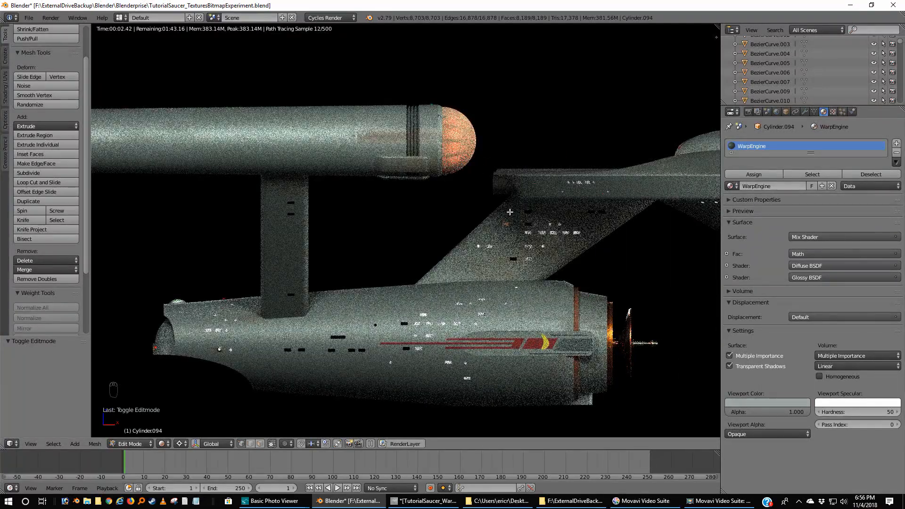
key(ctrl+KP_7)
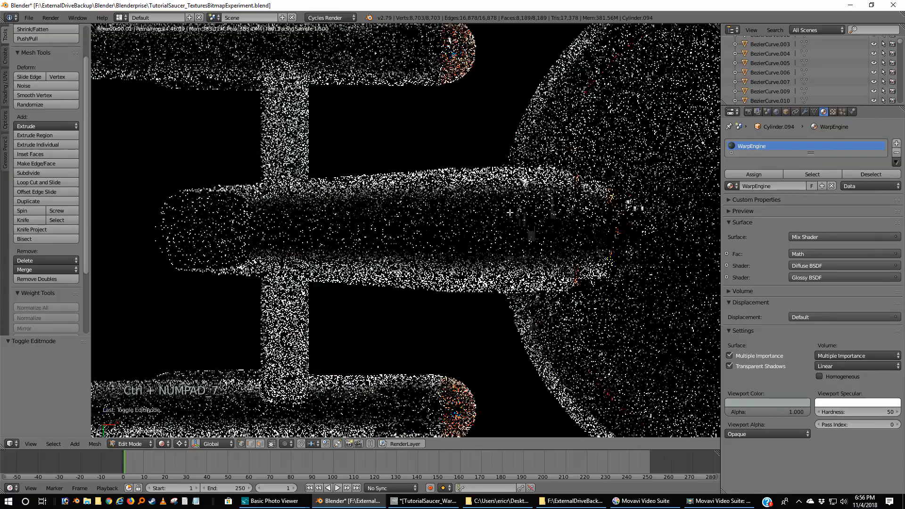
shift+middle_drag(634, 169, 354, 172)
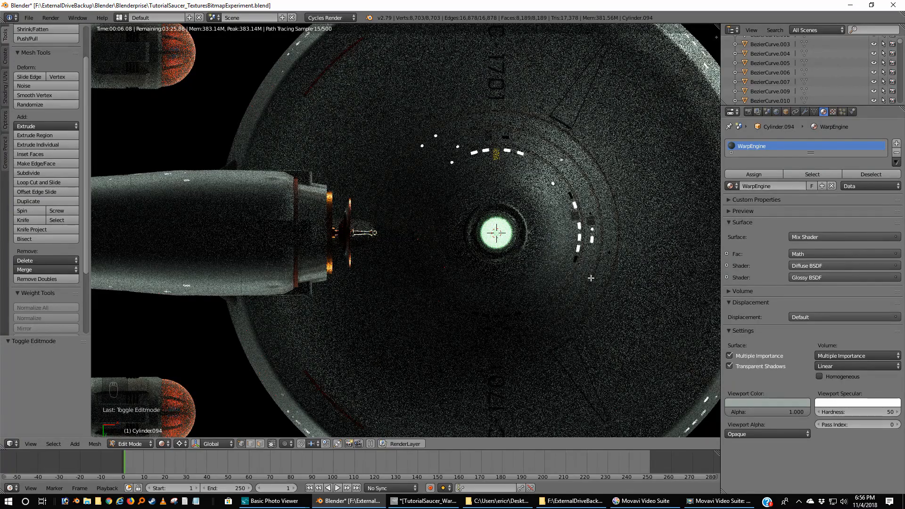
scroll(590, 279, down, 1)
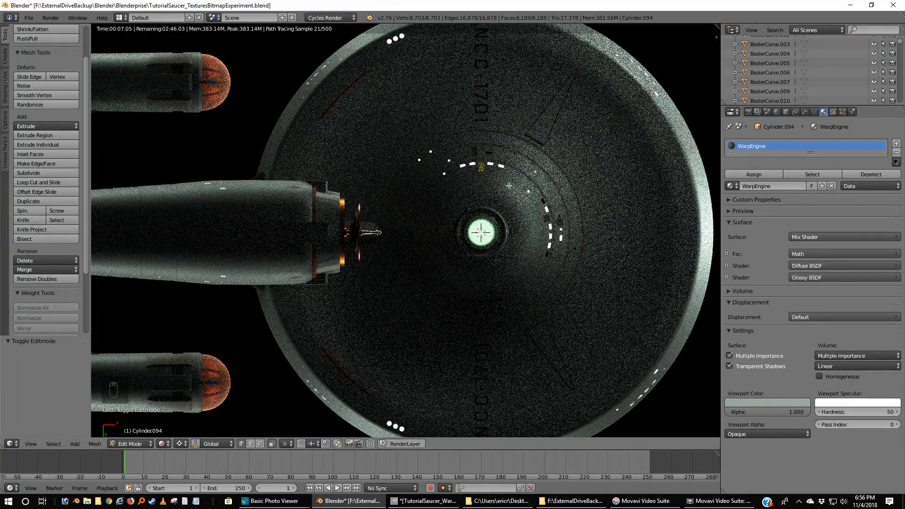
- Return to GIMP and close the TutorialSaucer_WarpEngine5Color image, discarding its changes
click(426, 503)
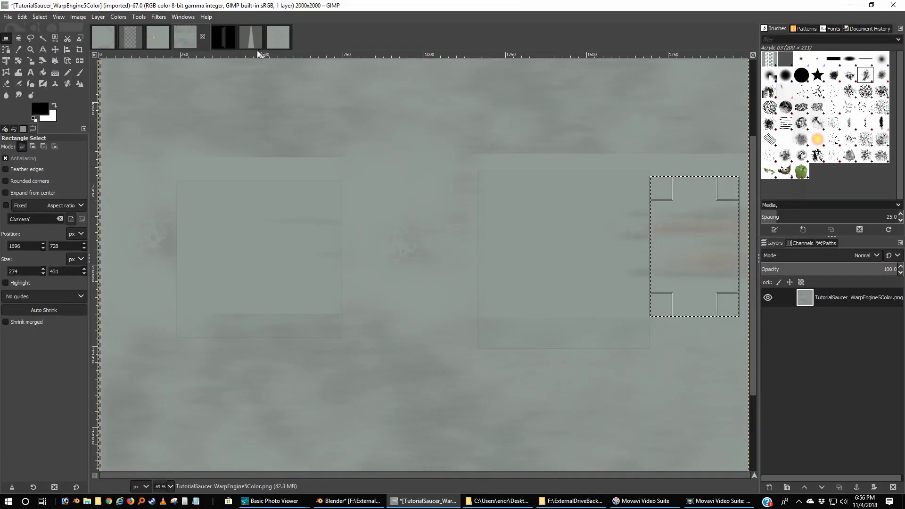
click(203, 36)
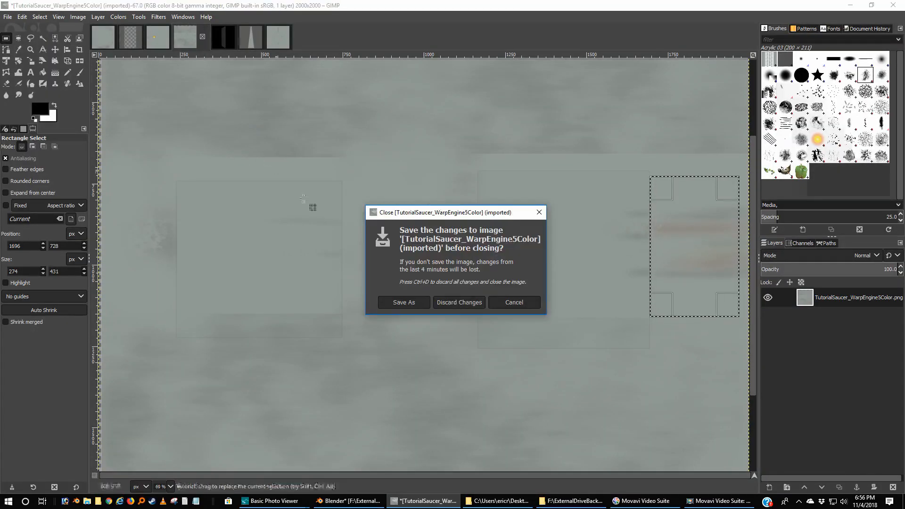
click(472, 304)
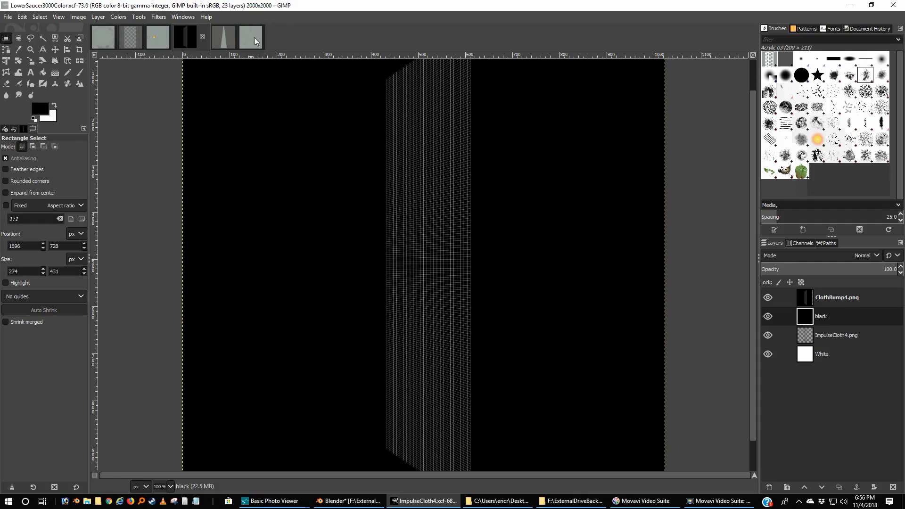
- In LowerSaucer3000Color.xcf, move the 1701_sht_5.gif blueprint layer to the top of the layer stack
click(241, 37)
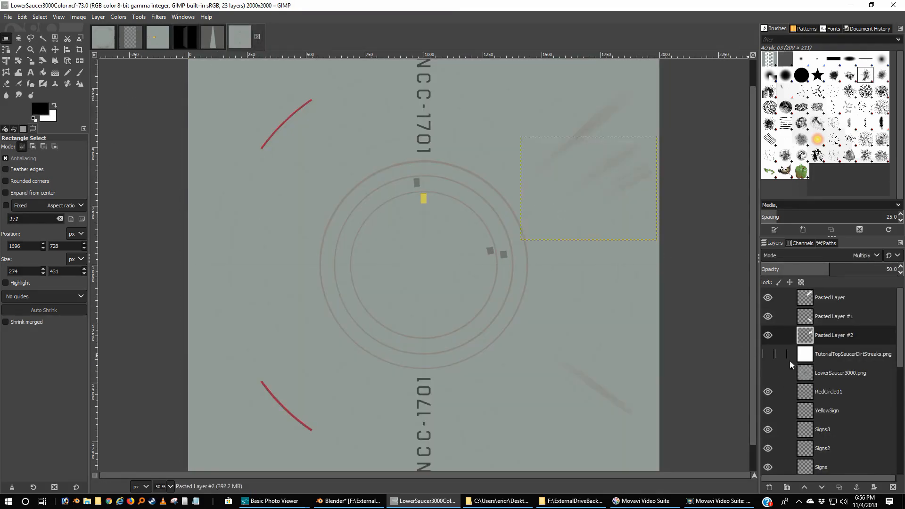
drag(901, 324, 895, 477)
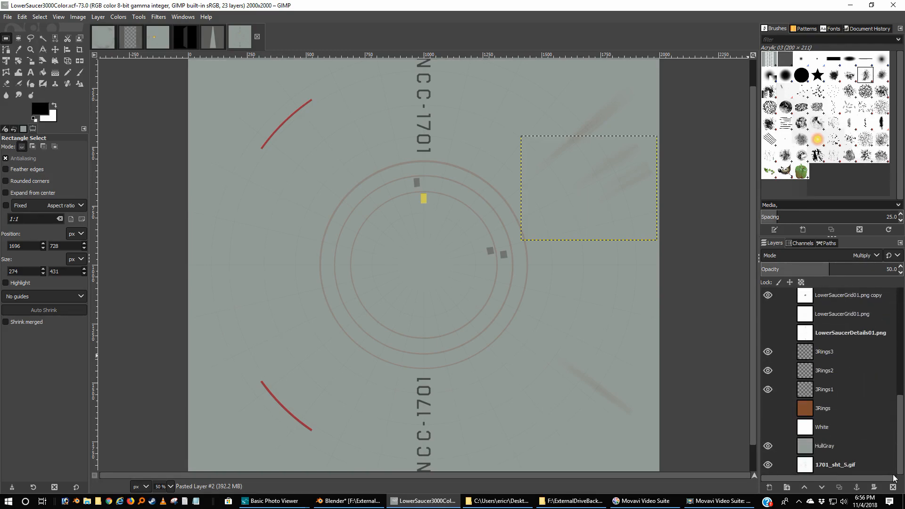
click(807, 468)
drag(807, 469, 807, 297)
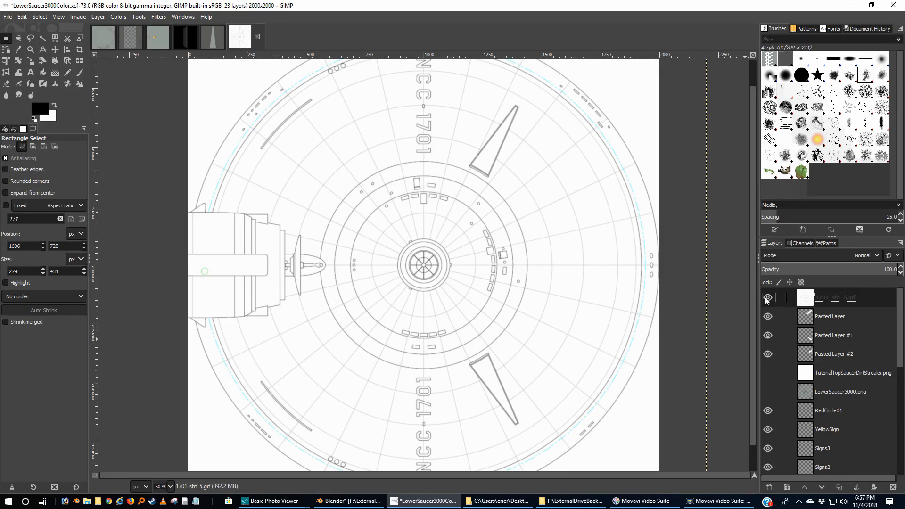
- Hide the 1701_sht_5.gif blueprint layer and inspect the painted saucer texture at 100% zoom
drag(901, 324, 901, 456)
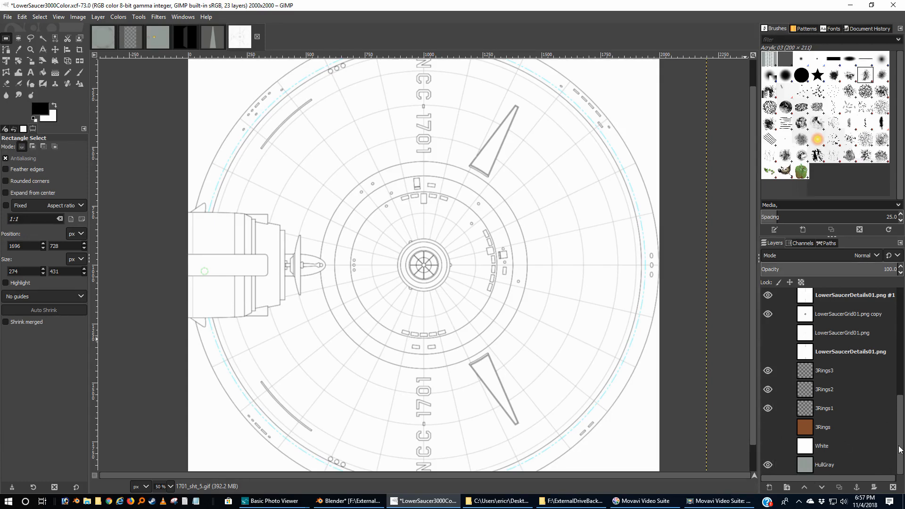
drag(899, 448, 901, 340)
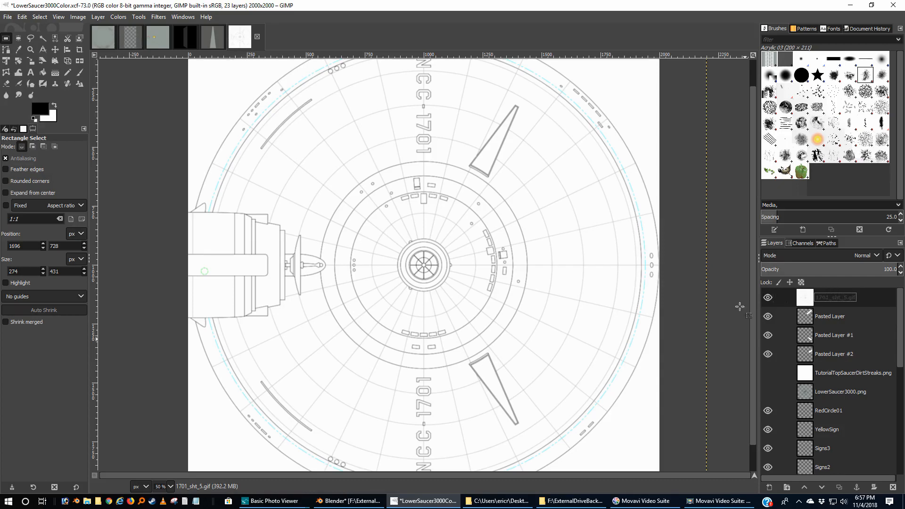
click(768, 297)
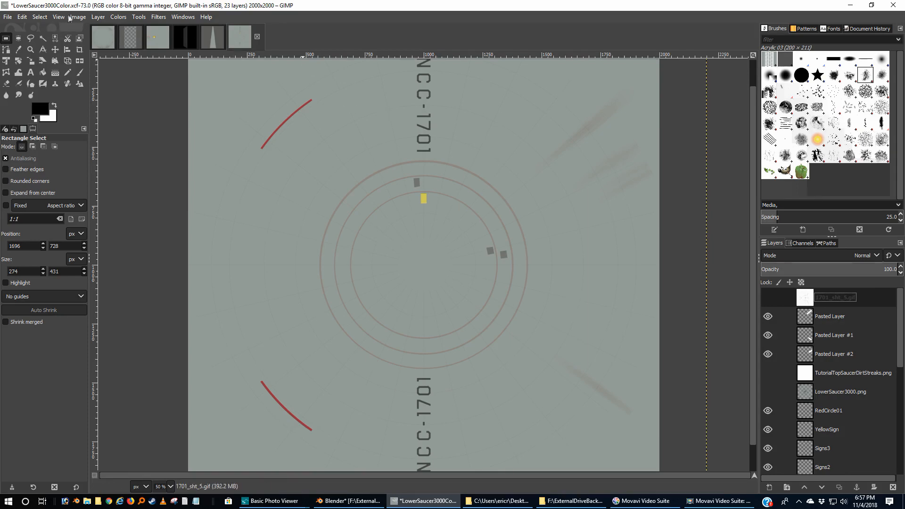
click(58, 18)
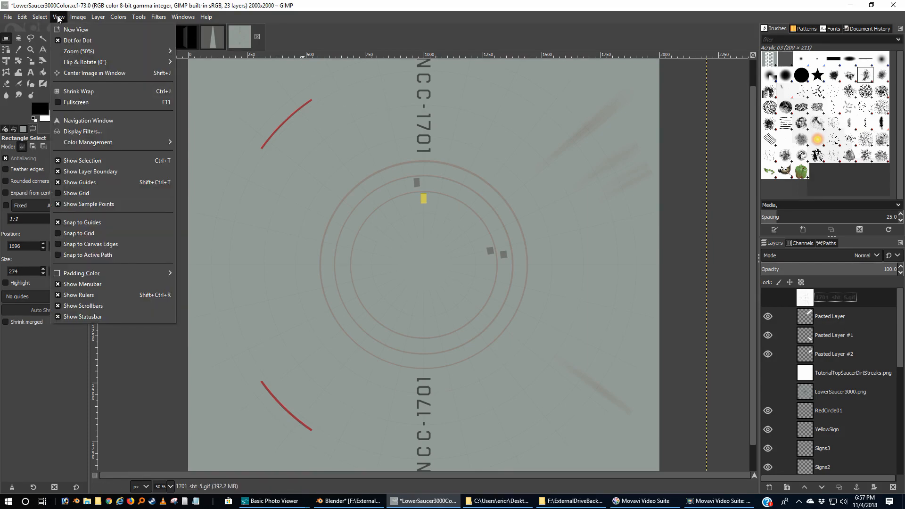
mouse_move(79, 53)
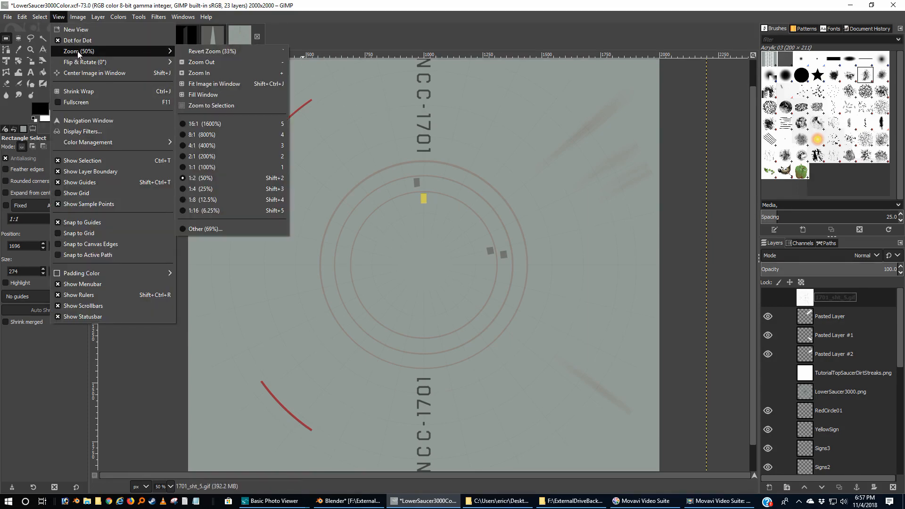
click(216, 167)
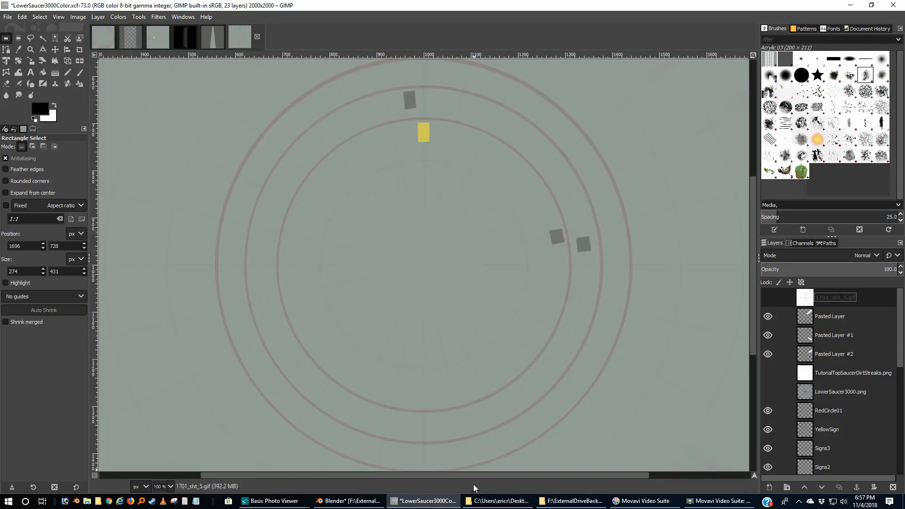
drag(486, 475, 679, 475)
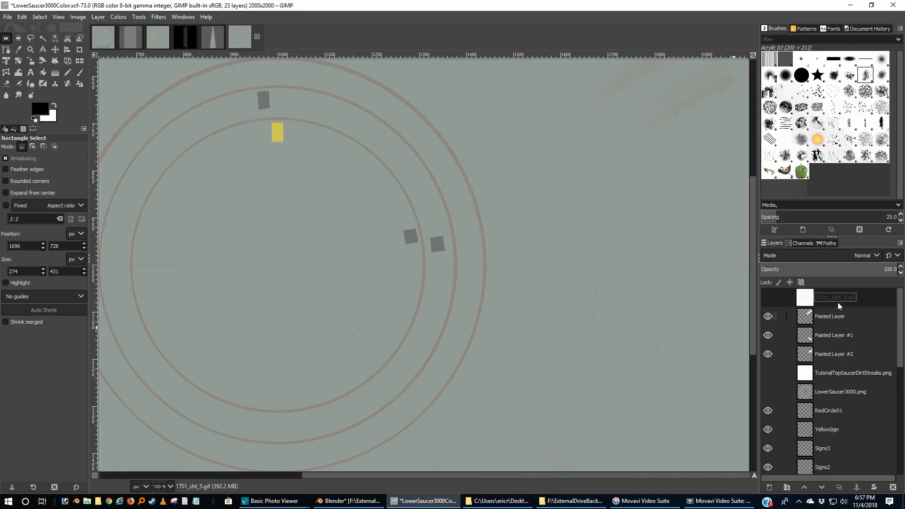
- Show the 1701_sht_5.gif blueprint to compare it with the painted texture, hide it again, and examine the lower registry lettering
click(770, 298)
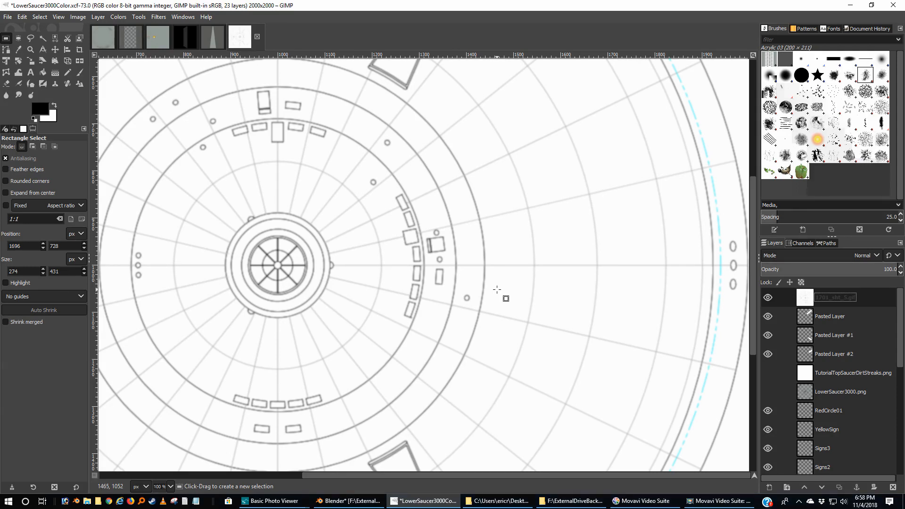
click(768, 297)
scroll(570, 300, down, 5)
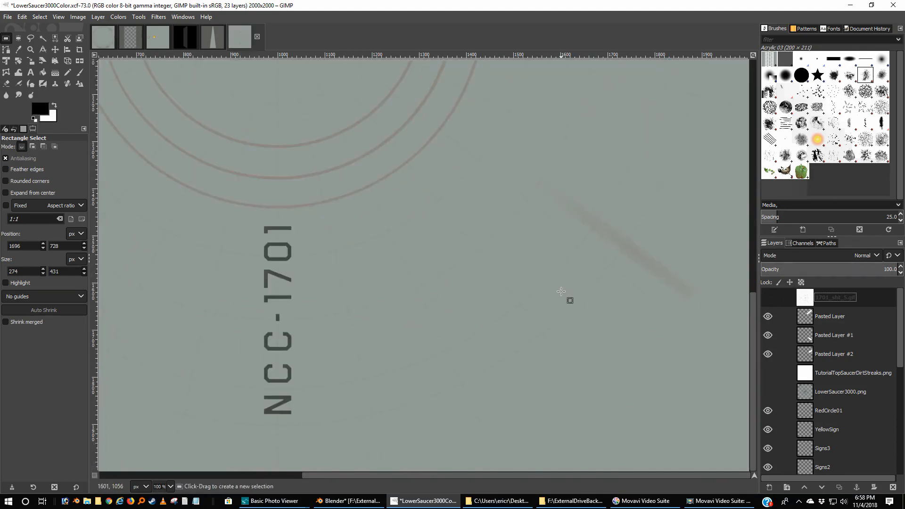
scroll(570, 300, up, 4)
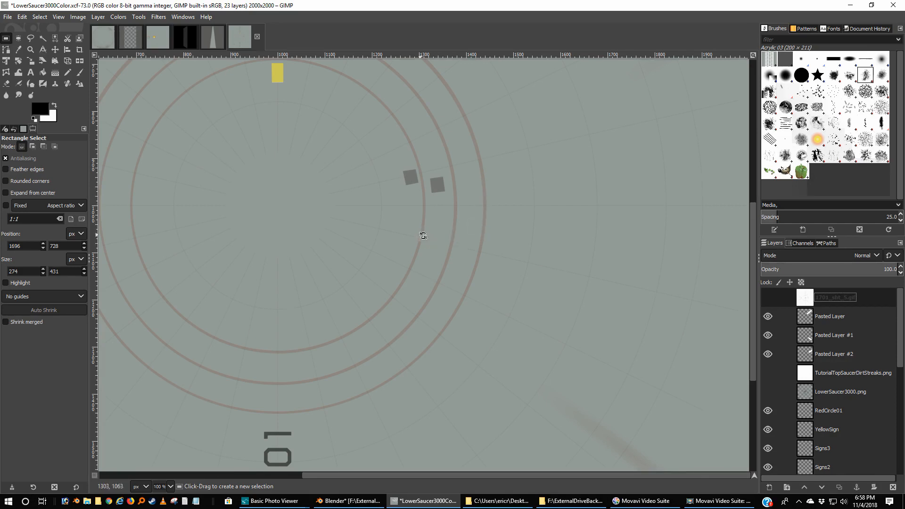
- Rotate the canvas view to about 90.69° so the NCC-1701 lettering reads horizontally
shift+middle_drag(424, 236, 487, 264)
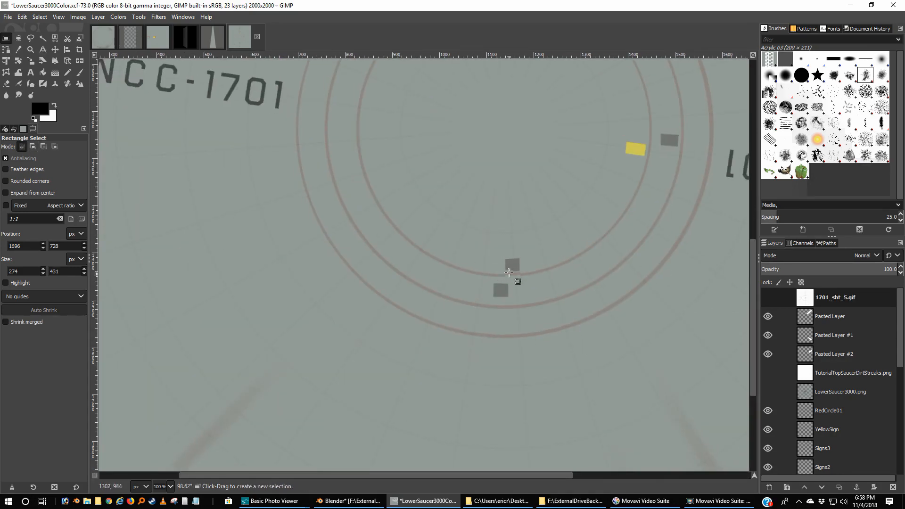
mouse_move(575, 277)
shift+middle_down()
mouse_move(576, 262)
mouse_move(578, 284)
shift+middle_up()
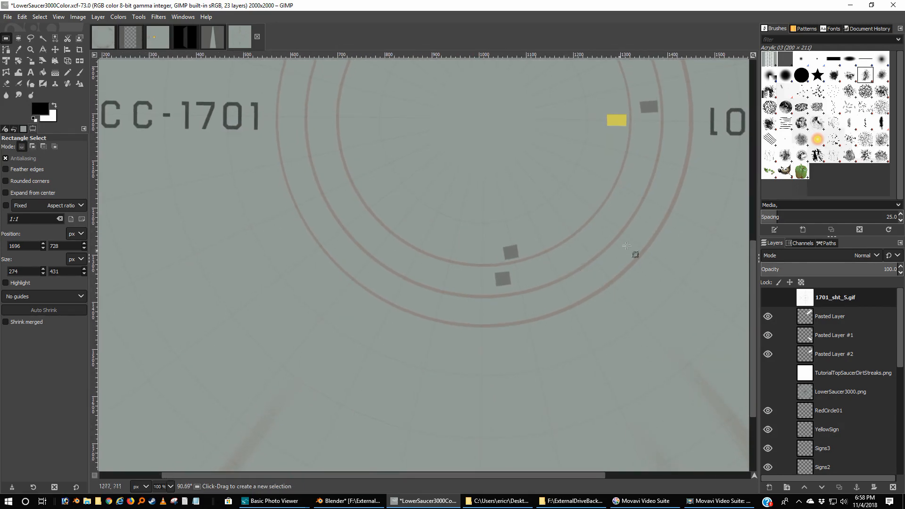
scroll(750, 299, up, 3)
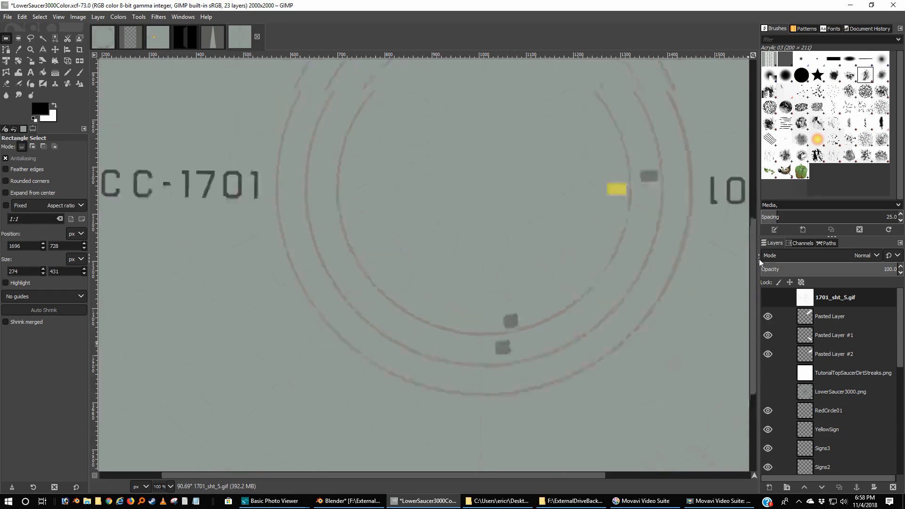
drag(759, 259, 765, 228)
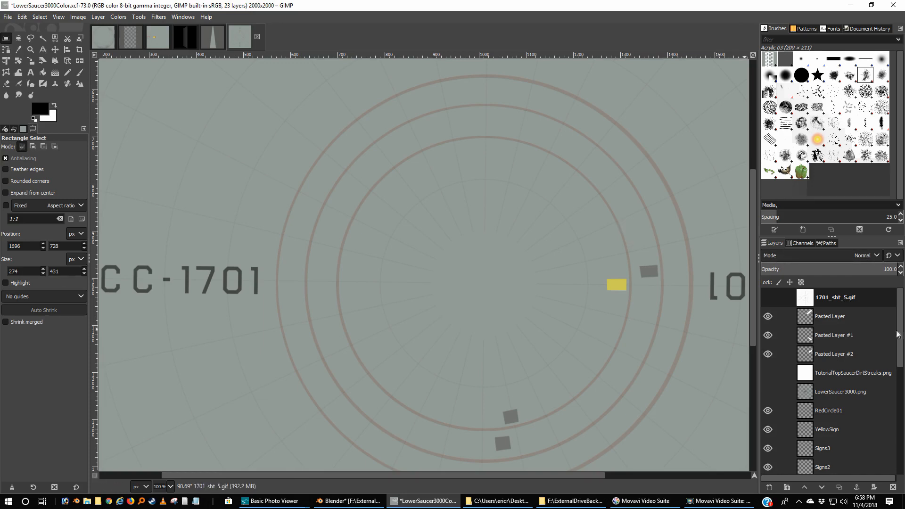
- Browse down the layer stack and select the 3Rings3 layer
scroll(901, 326, down, 4)
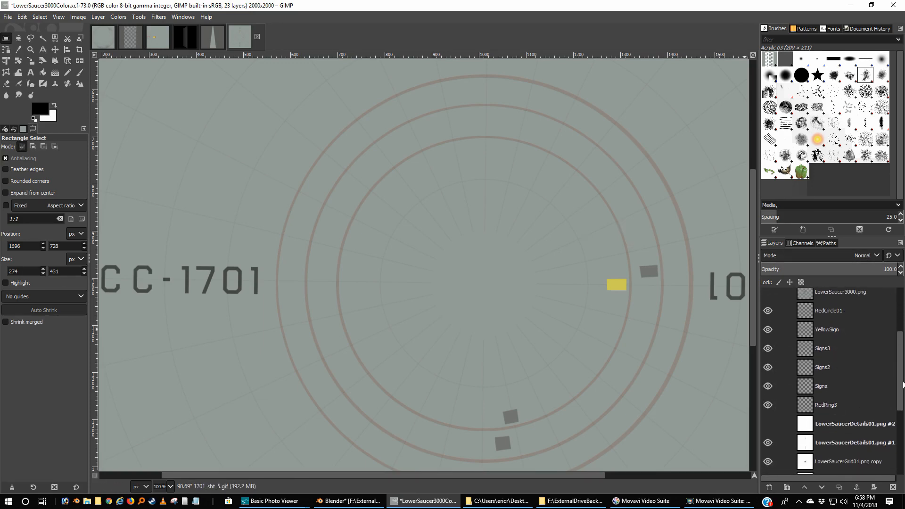
drag(900, 382, 895, 448)
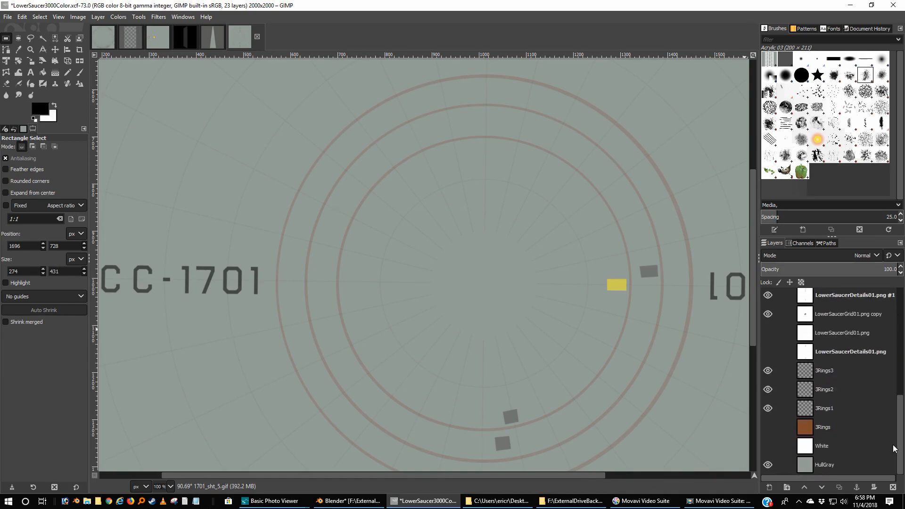
double_click(834, 372)
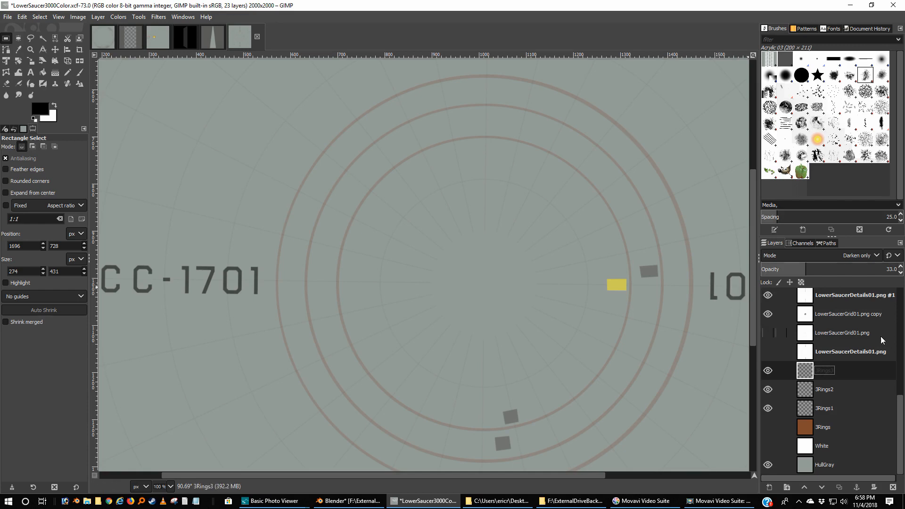
- Show the 1701_sht_5.gif blueprint layer and examine its rings, windows and dish in the rotated view
scroll(902, 408, up, 10)
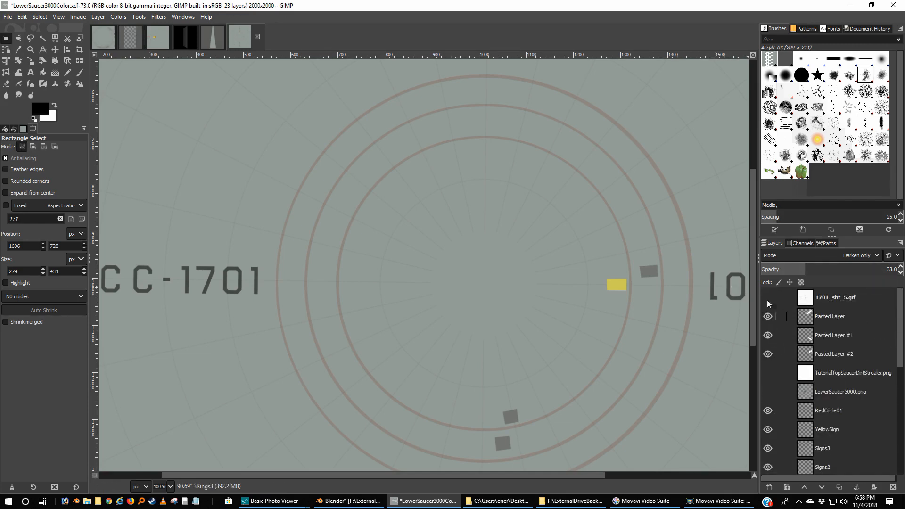
mouse_move(901, 322)
mouse_down()
mouse_move(903, 420)
mouse_move(903, 325)
mouse_up()
click(768, 297)
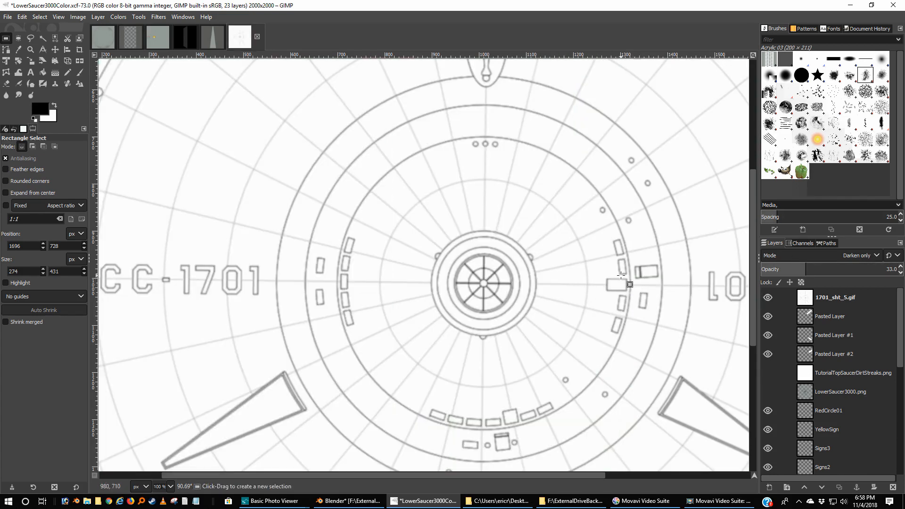
scroll(470, 312, down, 5)
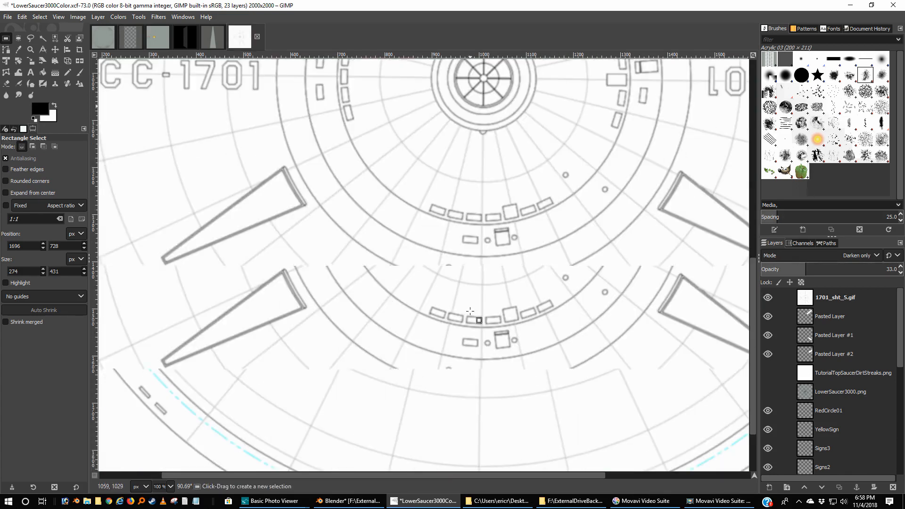
scroll(475, 317, up, 8)
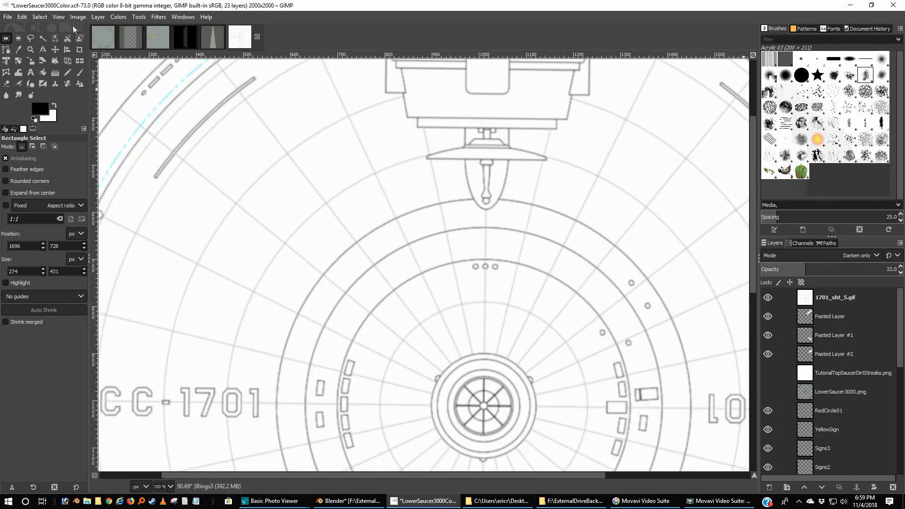
- Close LowerSaucer3000Color.xcf, discarding its changes, and reopen it from the recent files
click(257, 36)
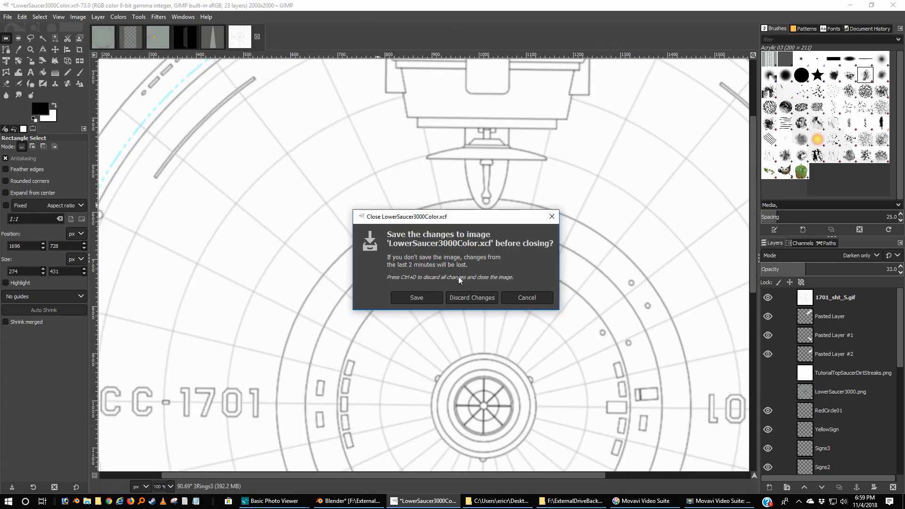
click(466, 296)
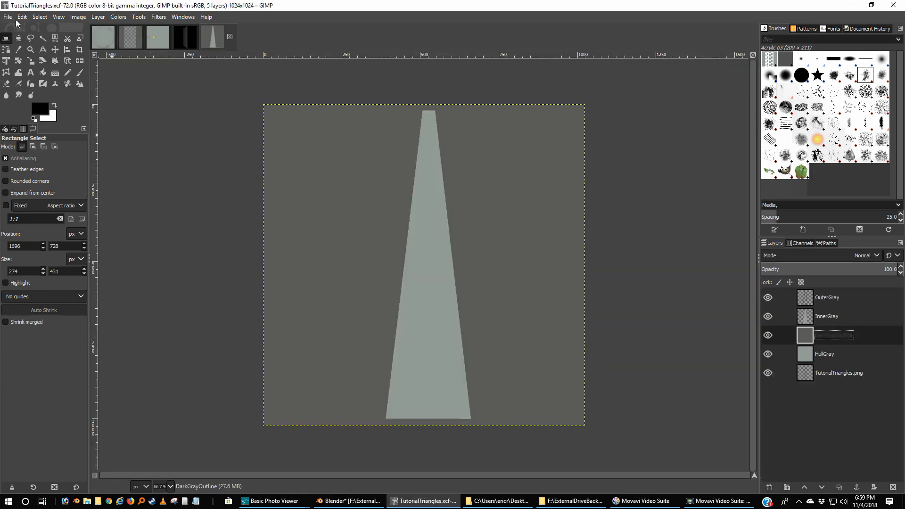
click(7, 18)
mouse_move(30, 86)
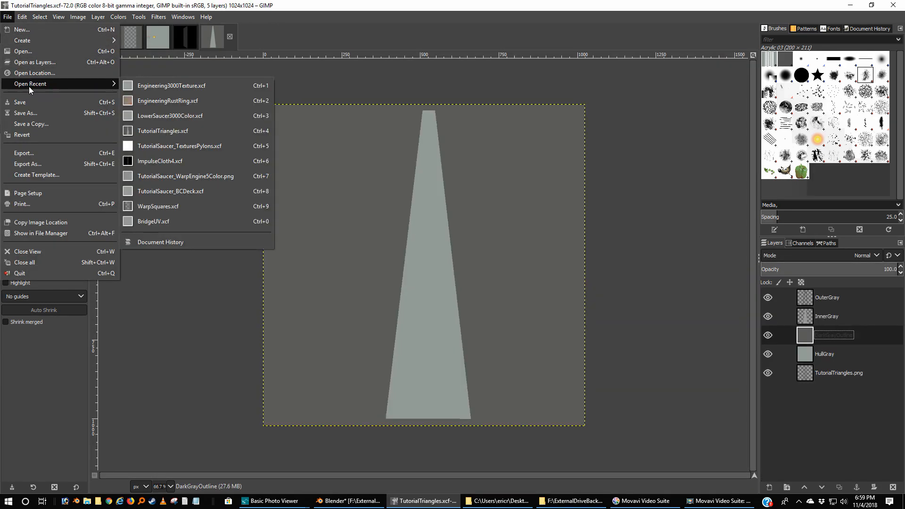
click(203, 116)
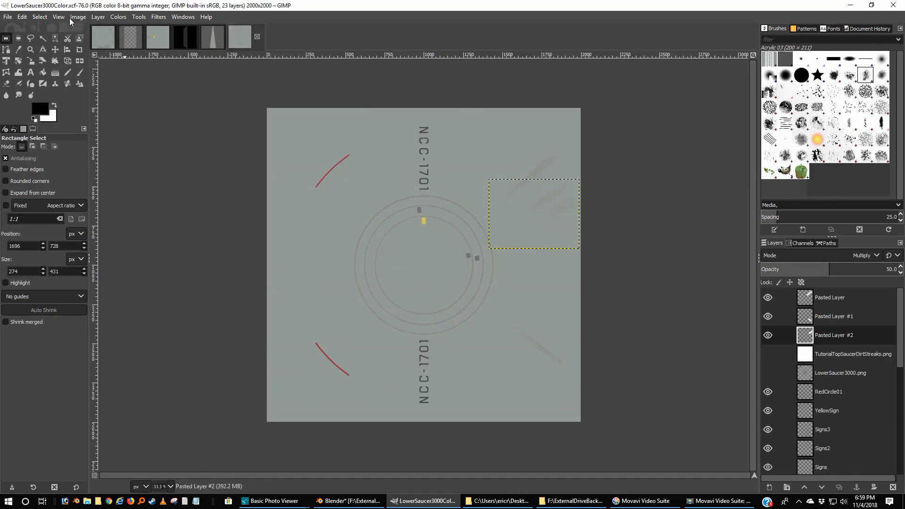
- At 100% zoom, raise the 1701_sht_5.gif blueprint layer directly above the HullGray layer
click(58, 17)
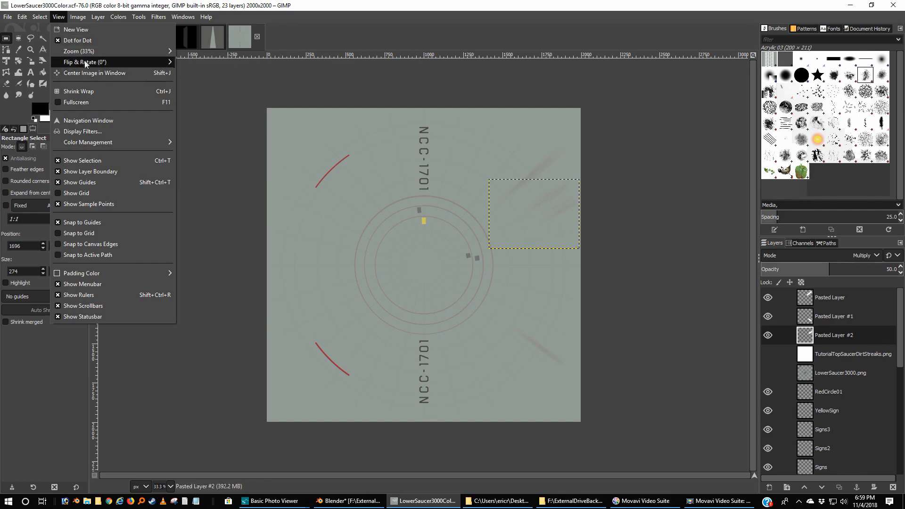
mouse_move(87, 50)
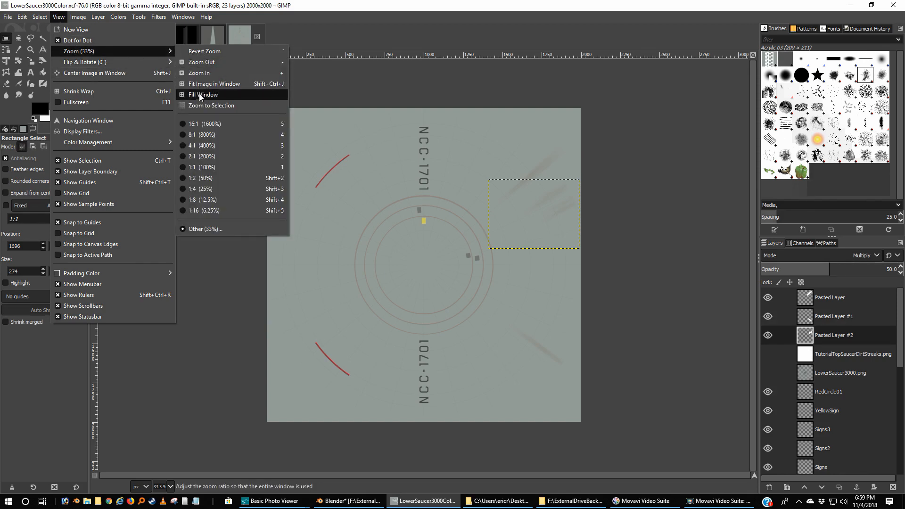
click(222, 167)
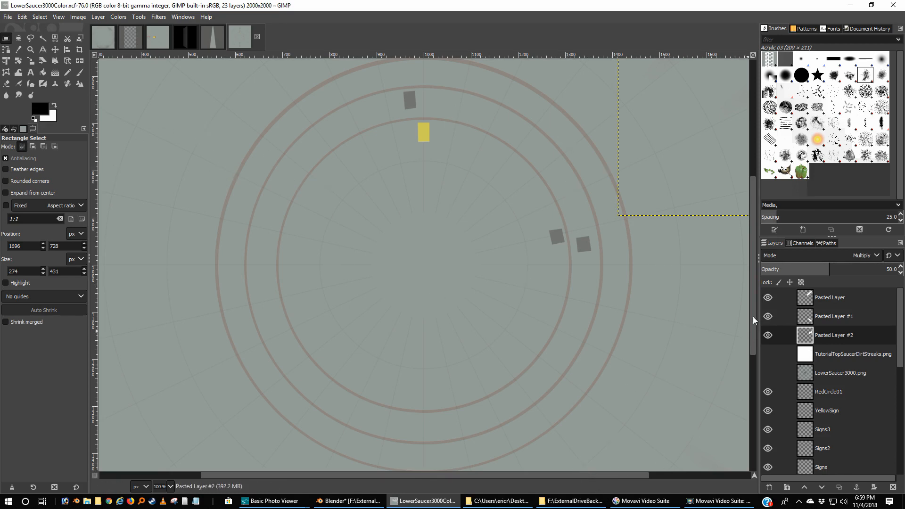
drag(753, 319, 757, 271)
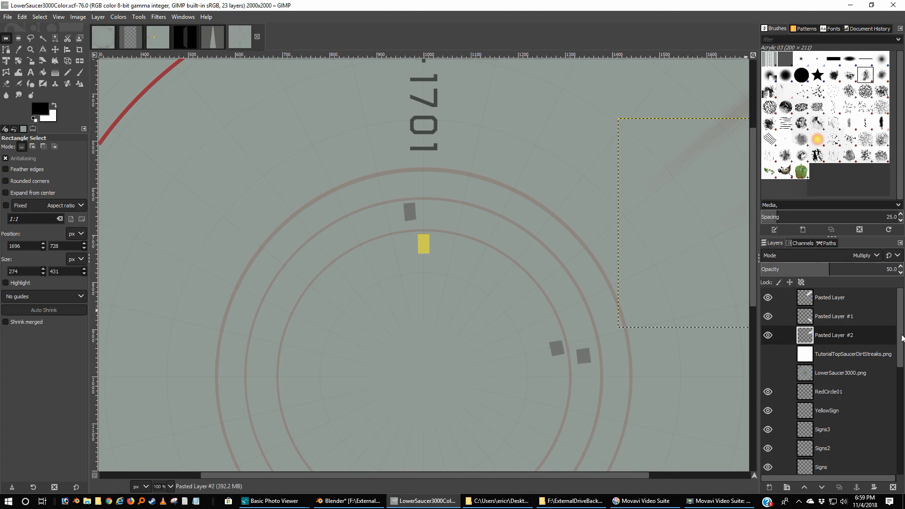
drag(900, 342, 901, 472)
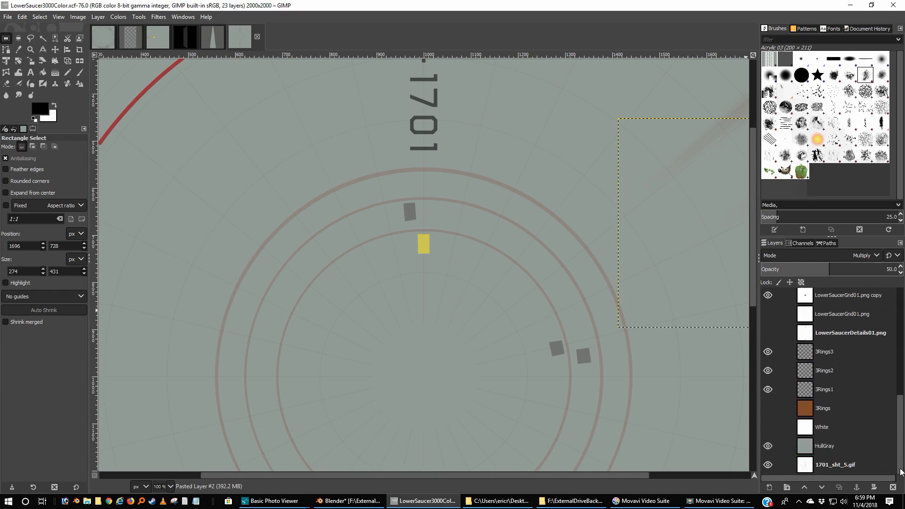
drag(830, 471, 833, 441)
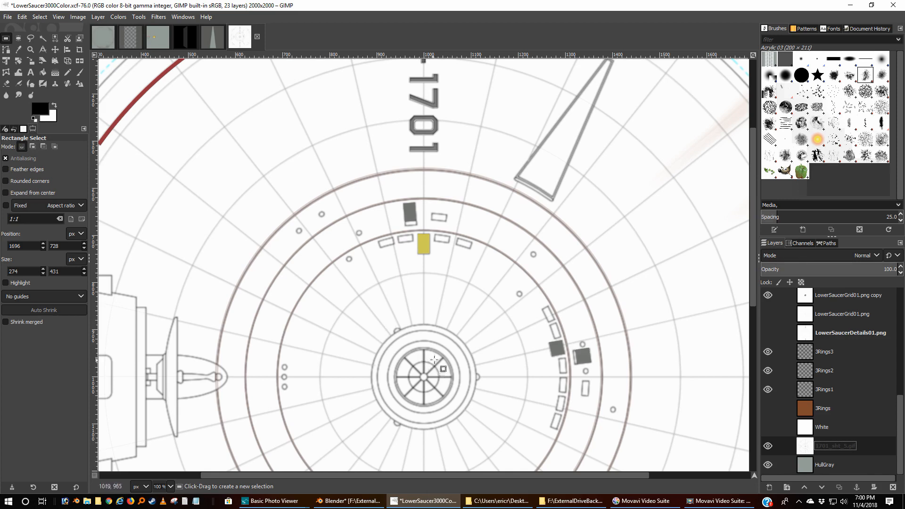
- Choose the Hardness 100 brush and hide the 1701_sht_5.gif blueprint layer
click(803, 75)
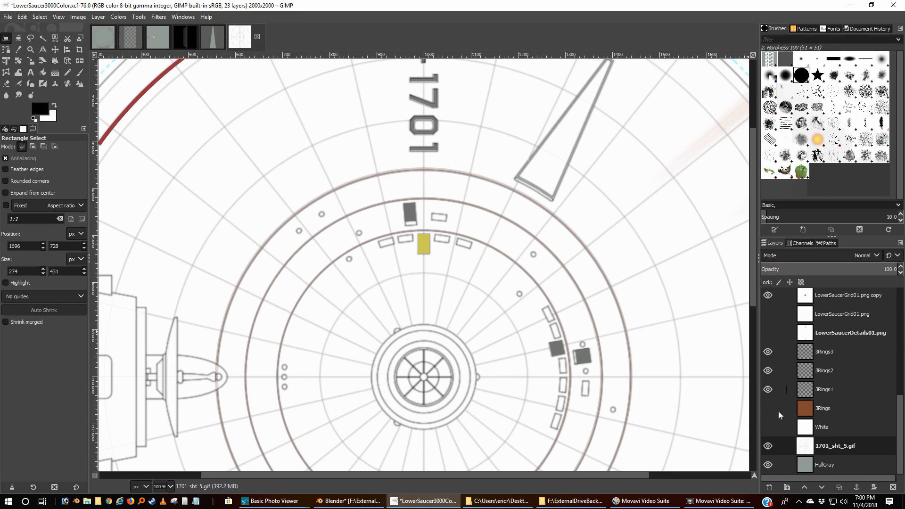
click(768, 445)
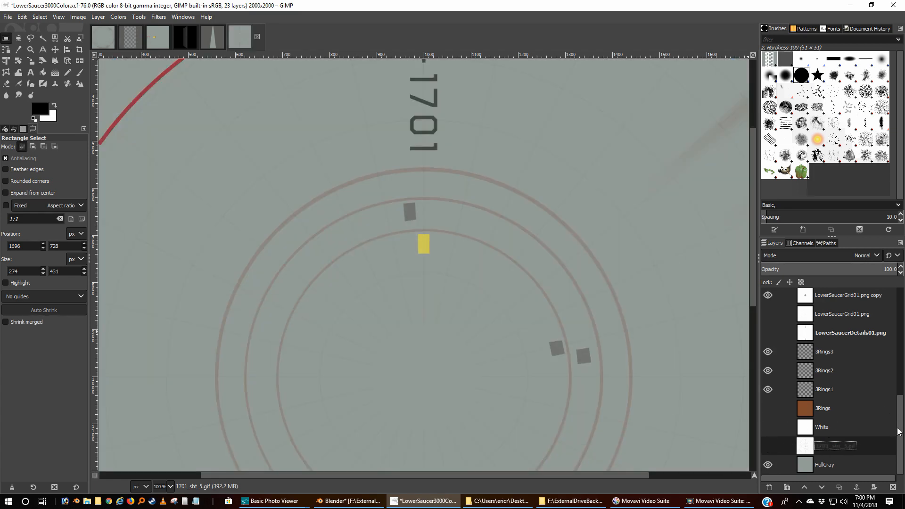
drag(898, 431, 903, 418)
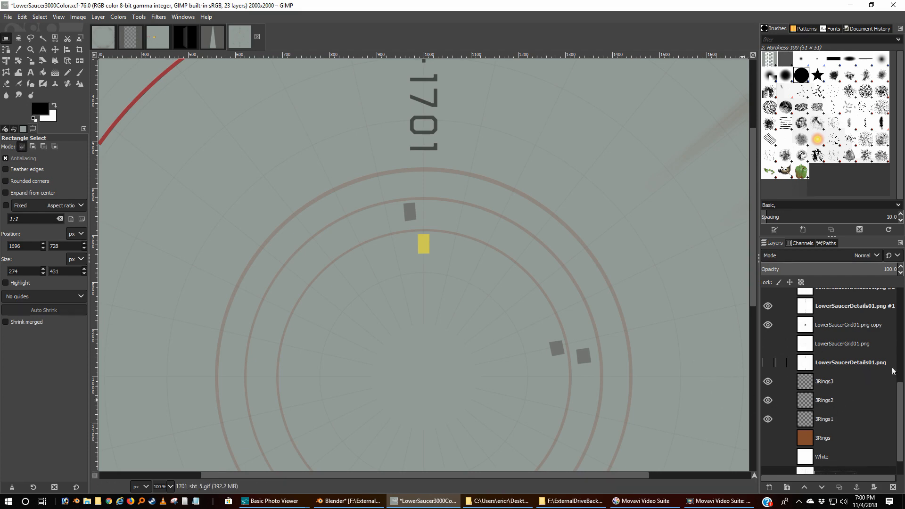
drag(901, 405, 904, 372)
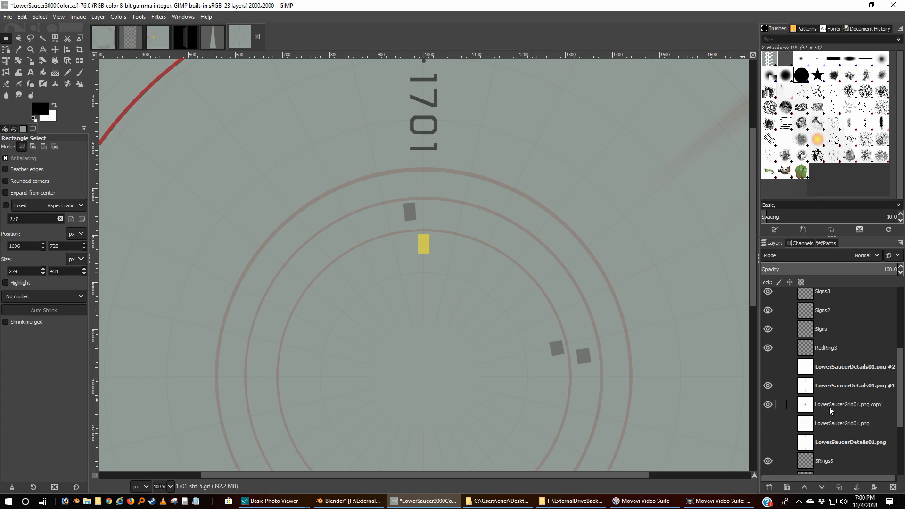
- Toggle the LowerSaucerGrid01.png copy and LowerSaucerDetails01.png #1 layers to compare the saucer texture with and without them
click(768, 404)
click(768, 387)
click(768, 387)
- At 50% zoom, hide and reshow the LowerSaucerDetails01.png #1 layer to examine what it adds to the saucer texture
click(61, 17)
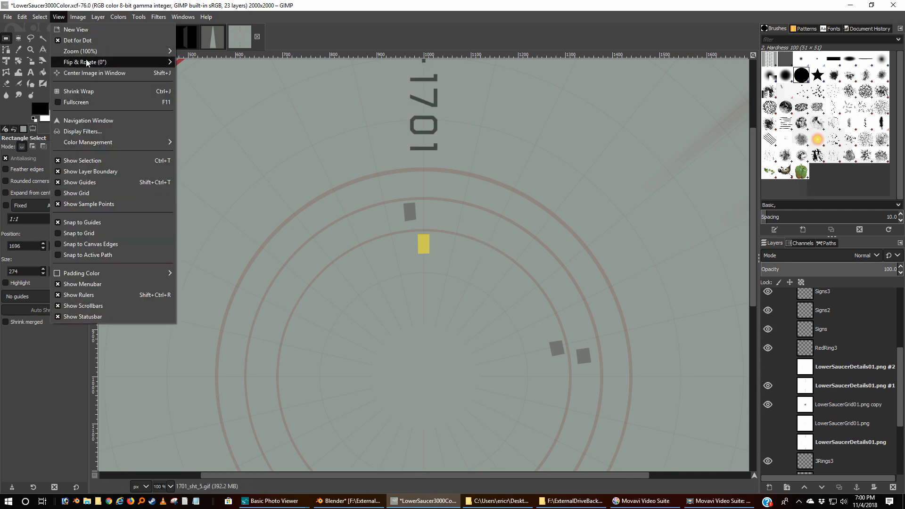
mouse_move(86, 50)
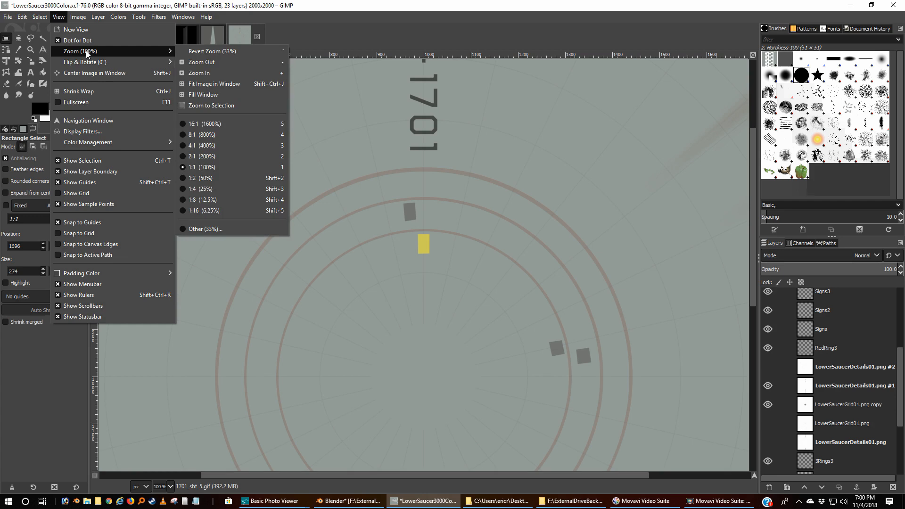
click(218, 94)
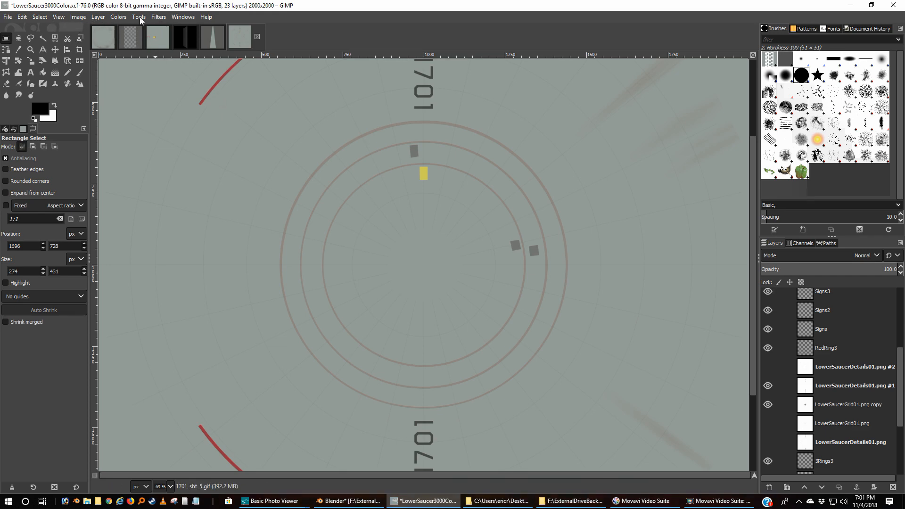
click(56, 17)
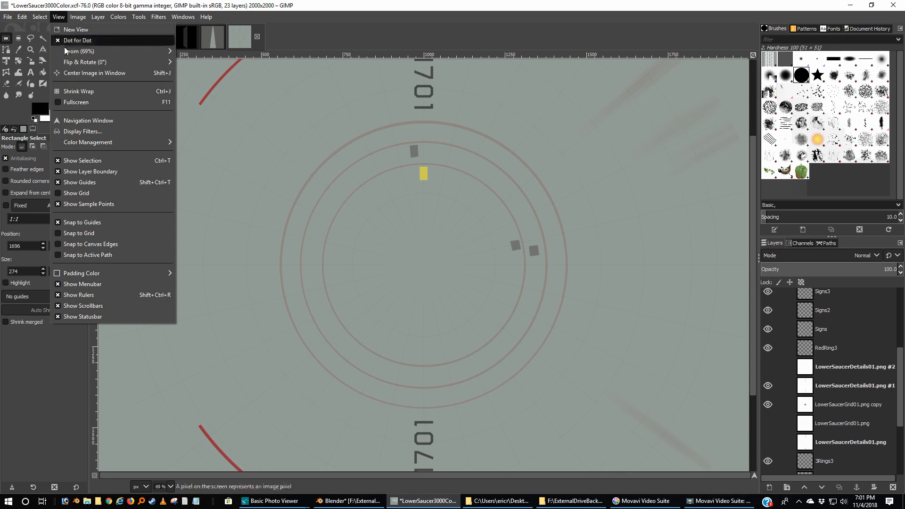
mouse_move(64, 48)
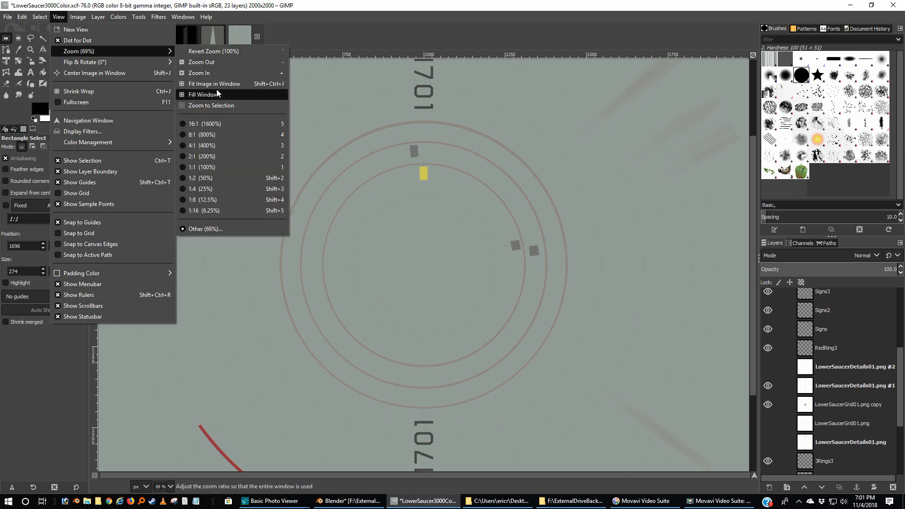
click(230, 168)
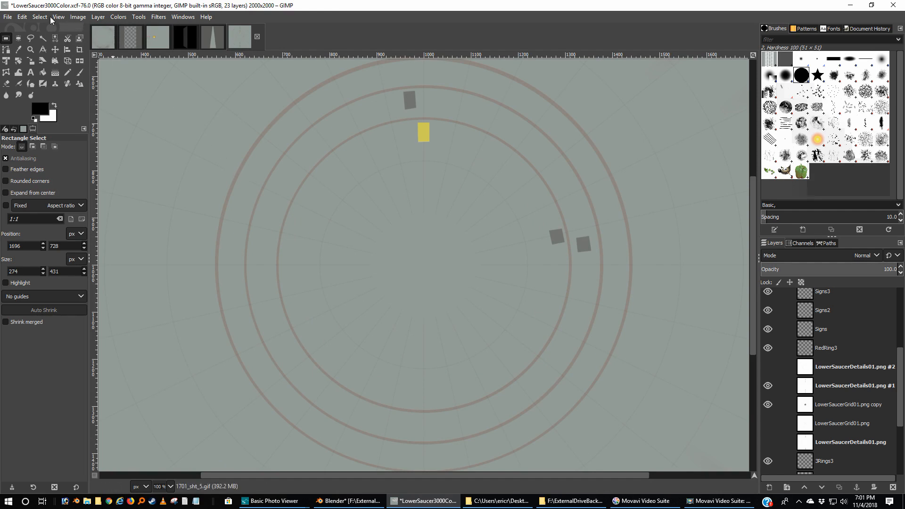
click(58, 16)
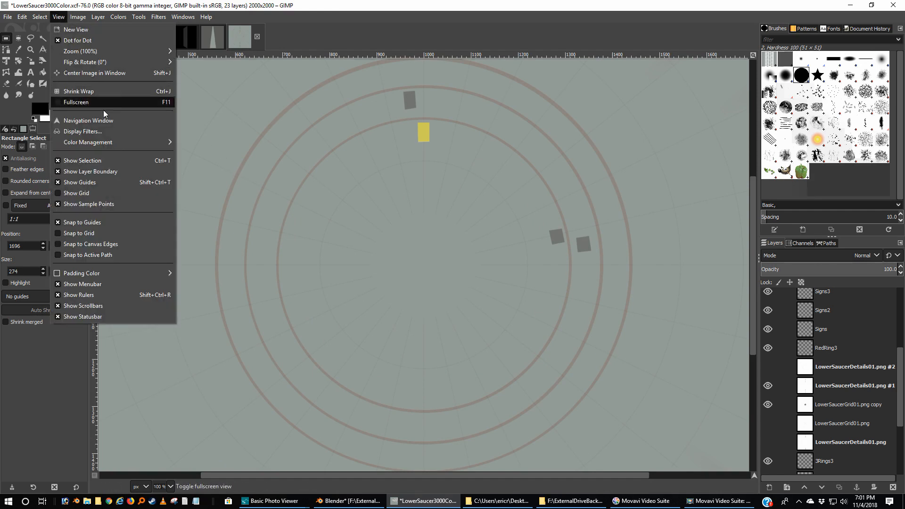
mouse_move(120, 53)
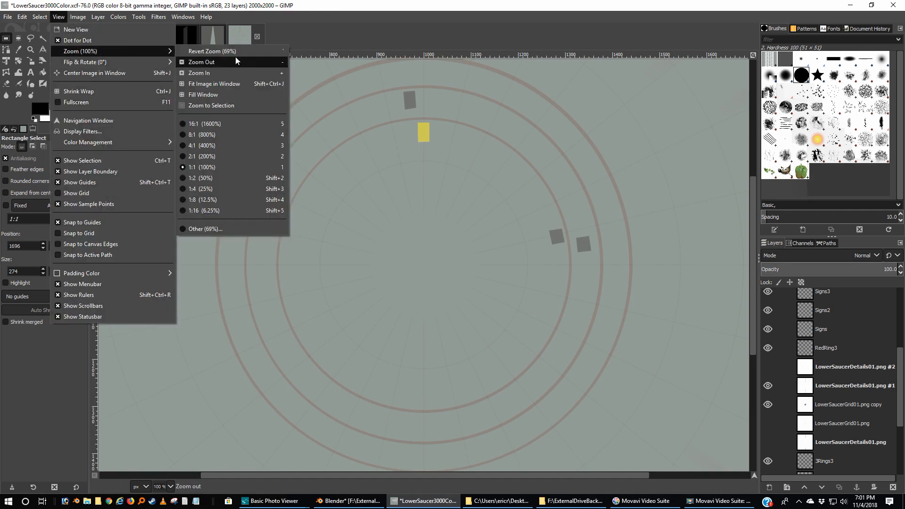
click(216, 177)
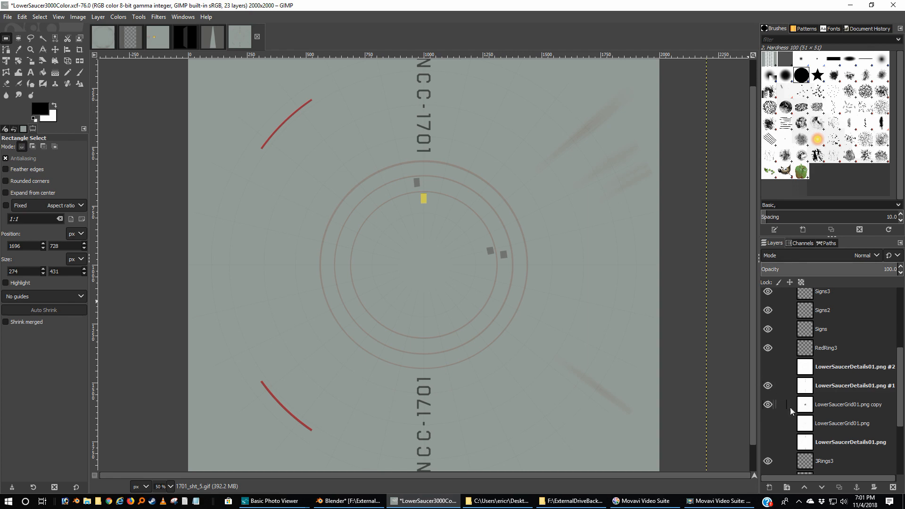
click(768, 386)
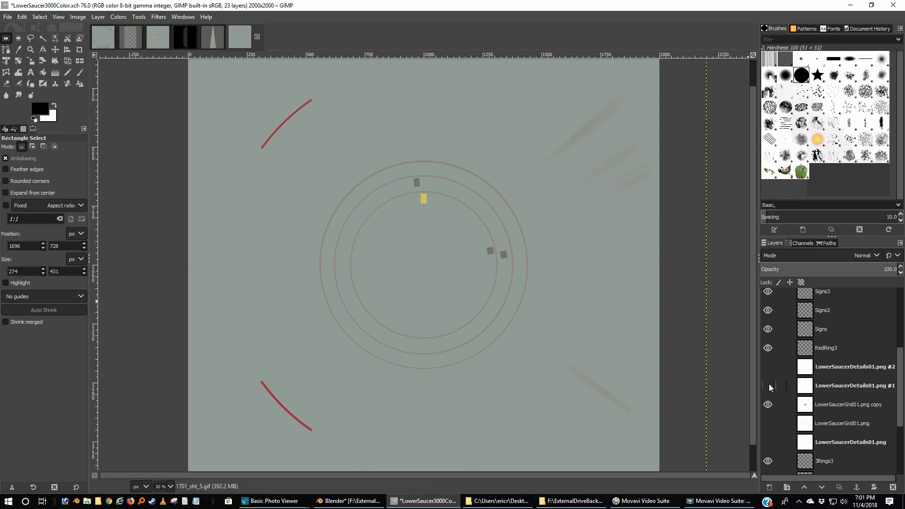
click(768, 386)
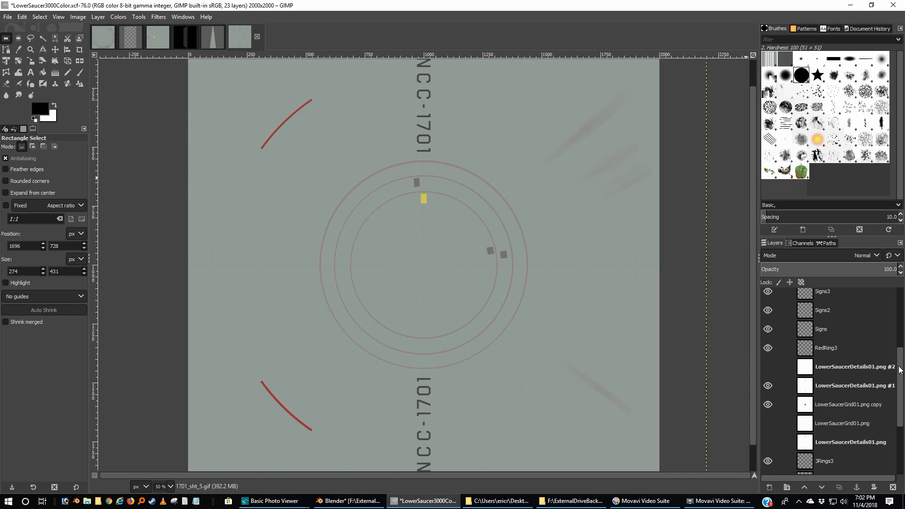
- Select Pasted Layer #2 and compare its dirt streaks with the TutorialTopSaucerDirtStreaks.png layer over the 1701_sht_5.gif blueprint
scroll(901, 370, up, 5)
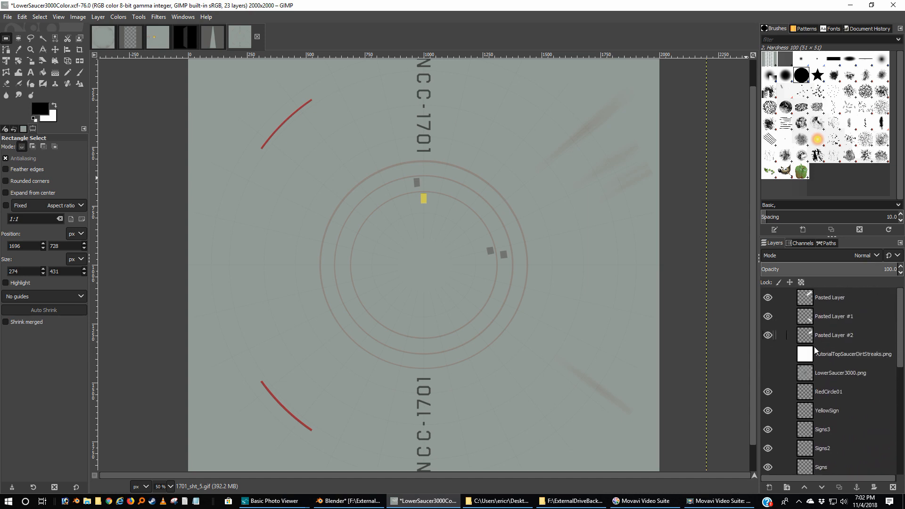
double_click(831, 332)
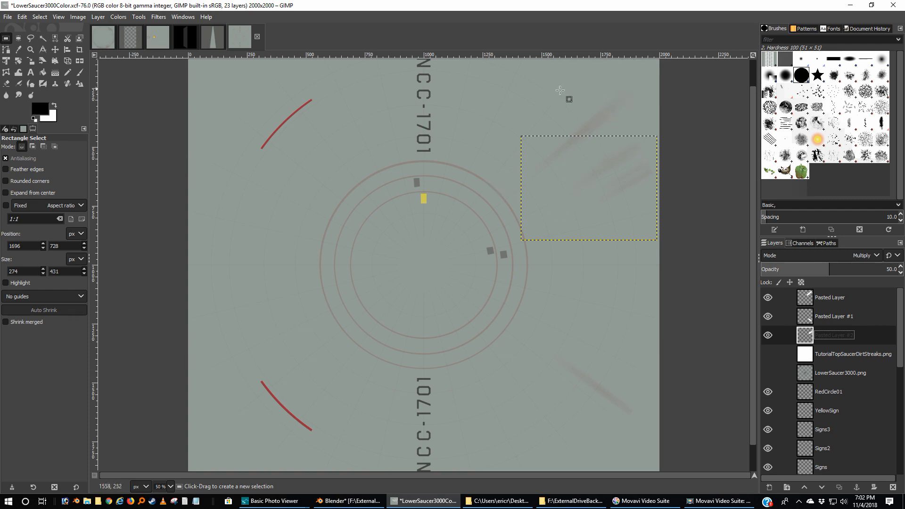
drag(898, 352, 901, 488)
click(769, 447)
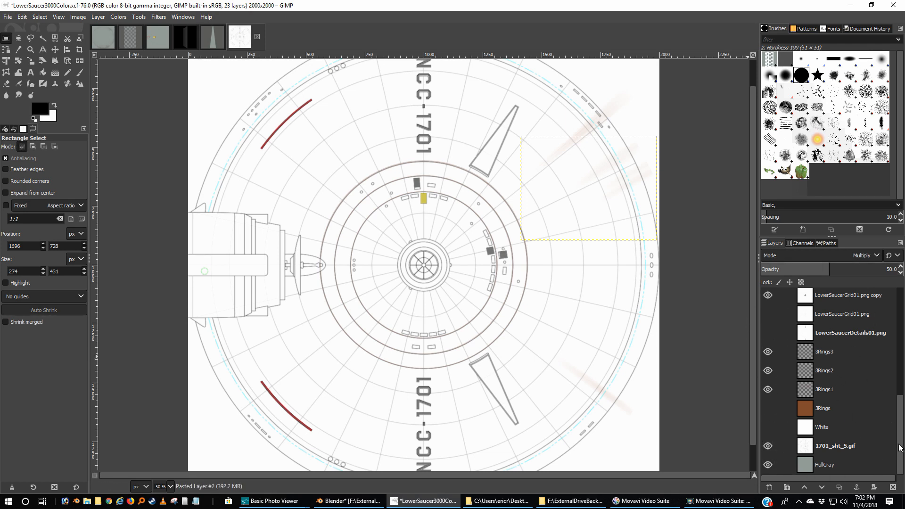
drag(901, 444, 901, 314)
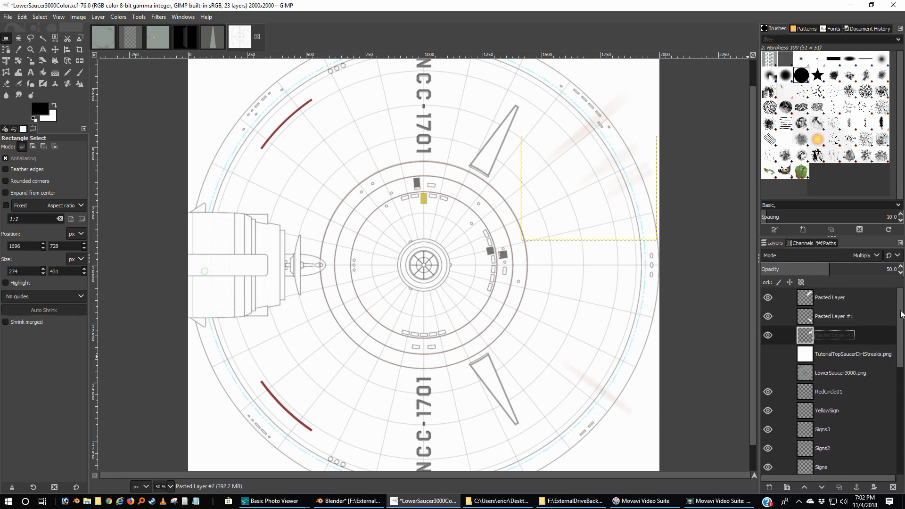
click(767, 355)
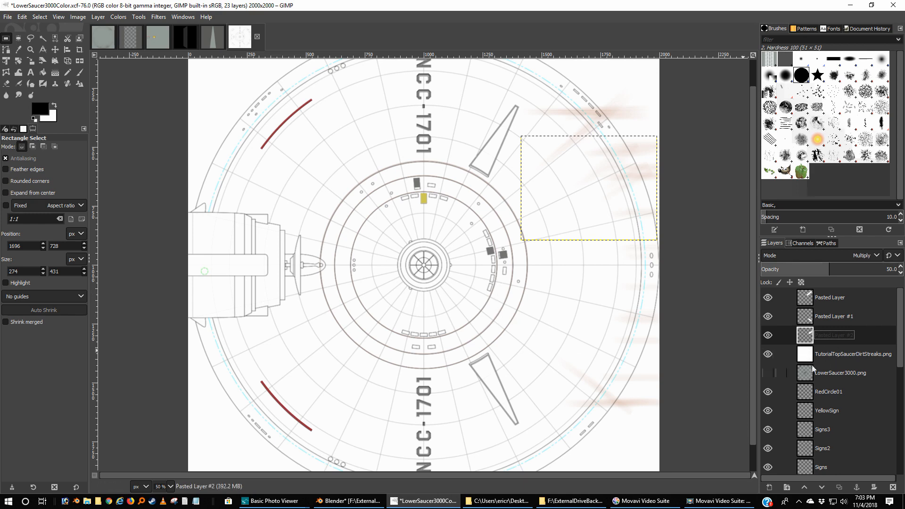
click(768, 353)
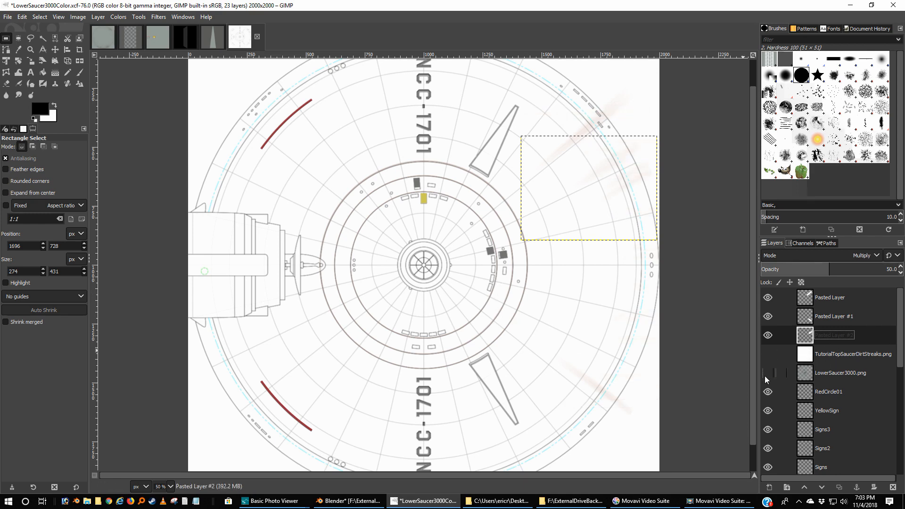
- Toggle the 1701_sht_5.gif blueprint and White layers to compare the texture over each, leaving both hidden
scroll(900, 318, down, 5)
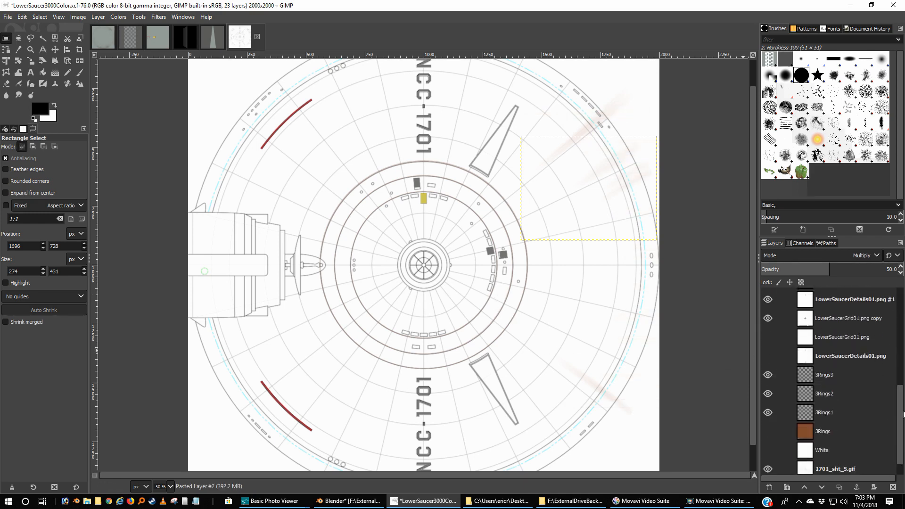
click(768, 446)
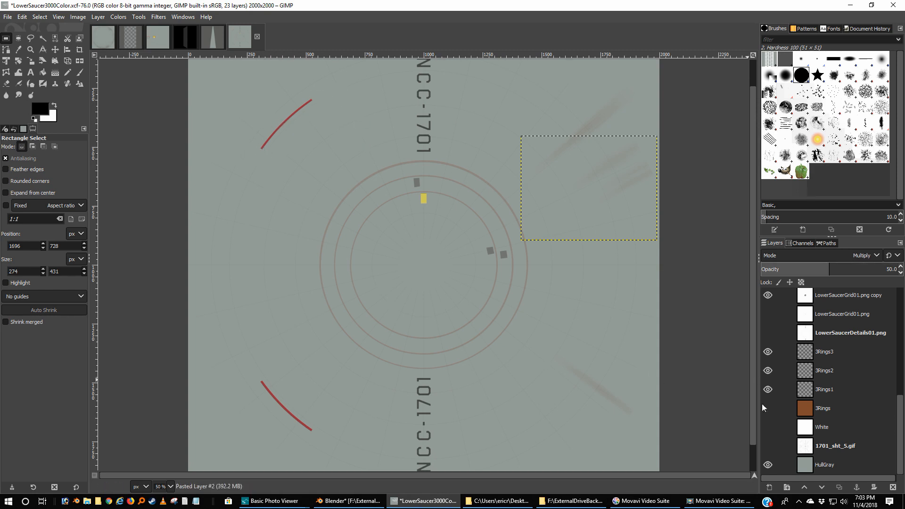
click(768, 448)
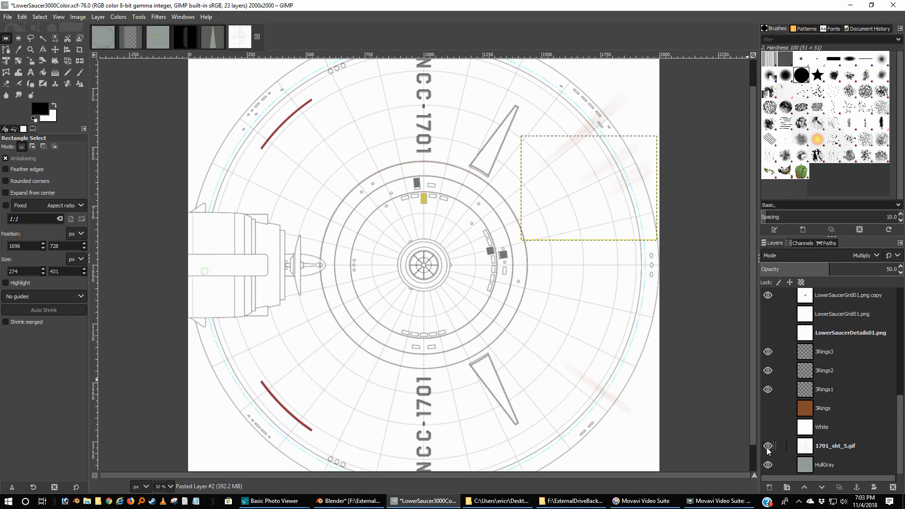
click(769, 447)
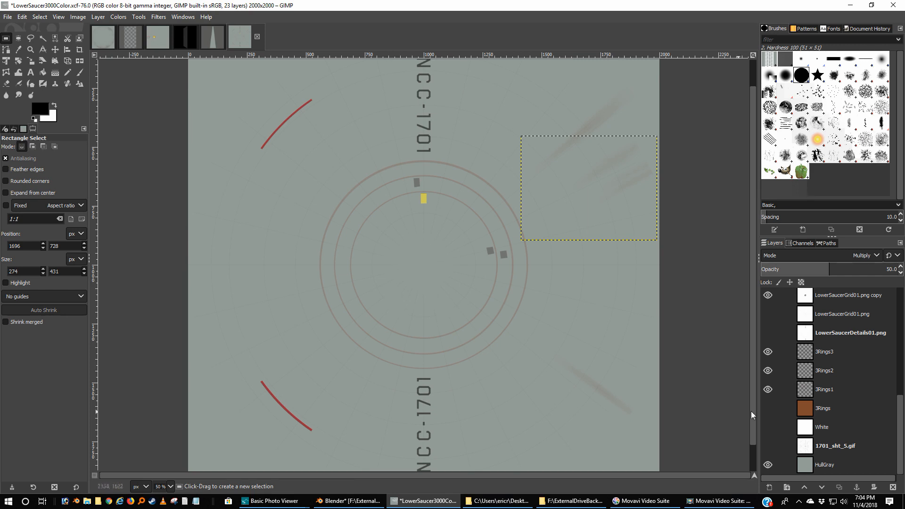
click(769, 448)
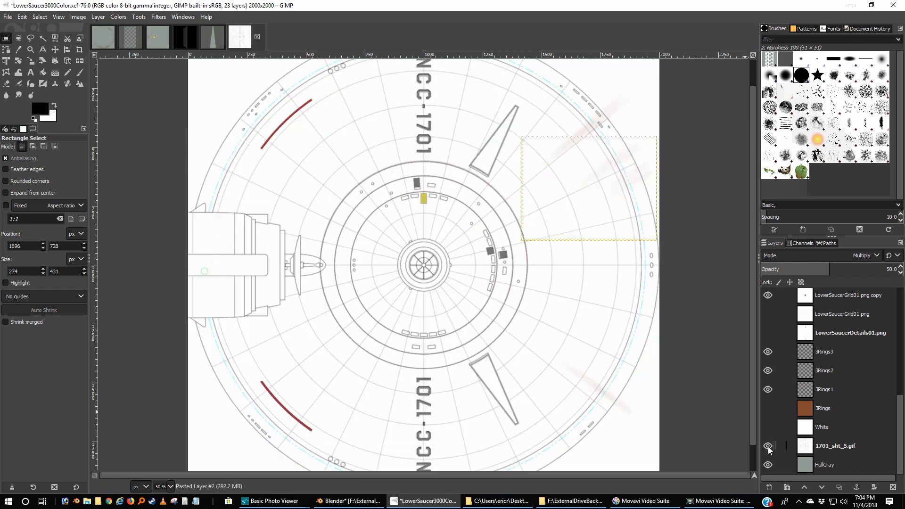
click(768, 446)
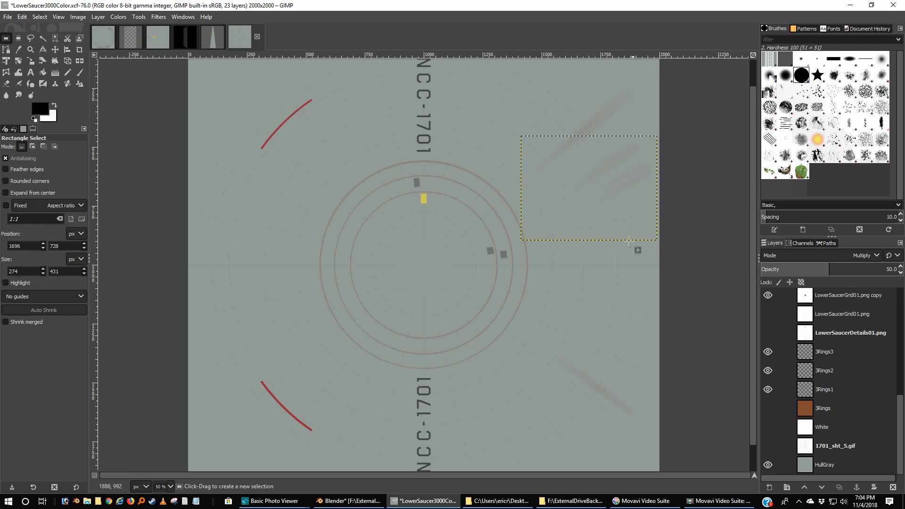
click(769, 428)
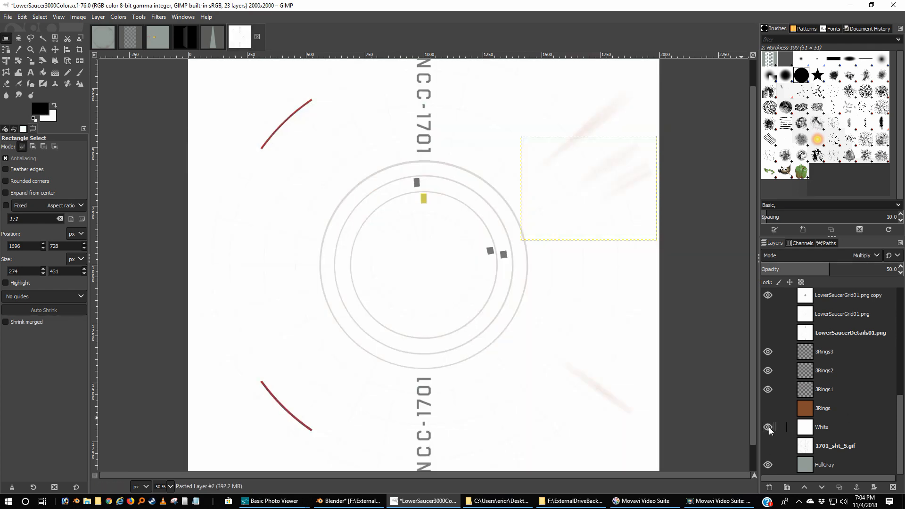
click(768, 427)
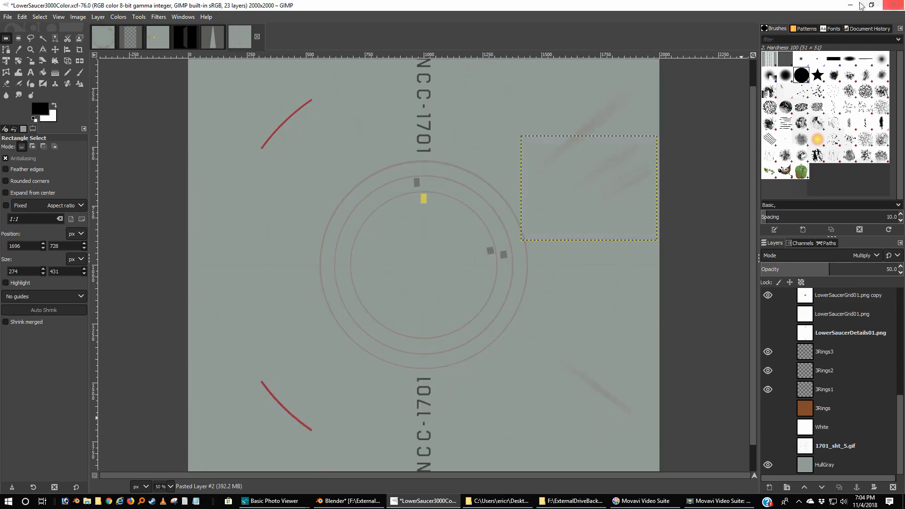
- Switch to Blender and open the lower saucer mesh in Edit Mode, in a wireframe bottom view
click(851, 5)
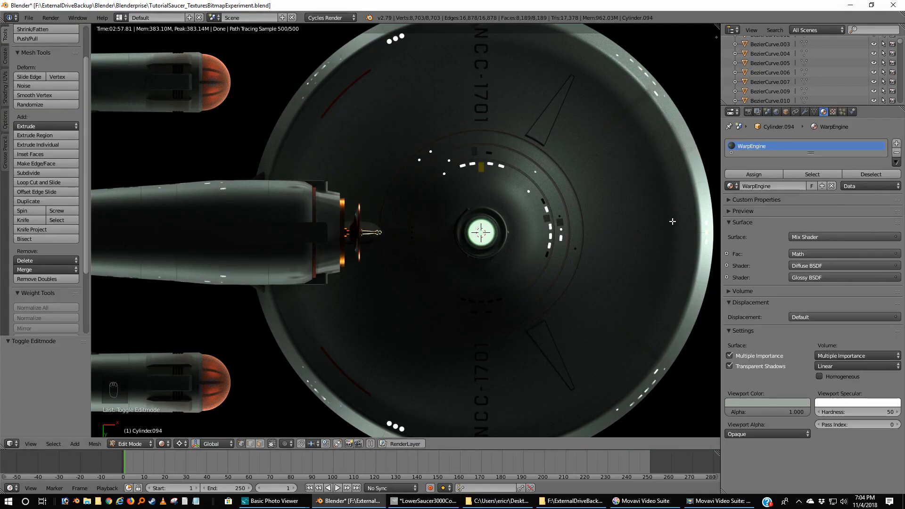
key(z)
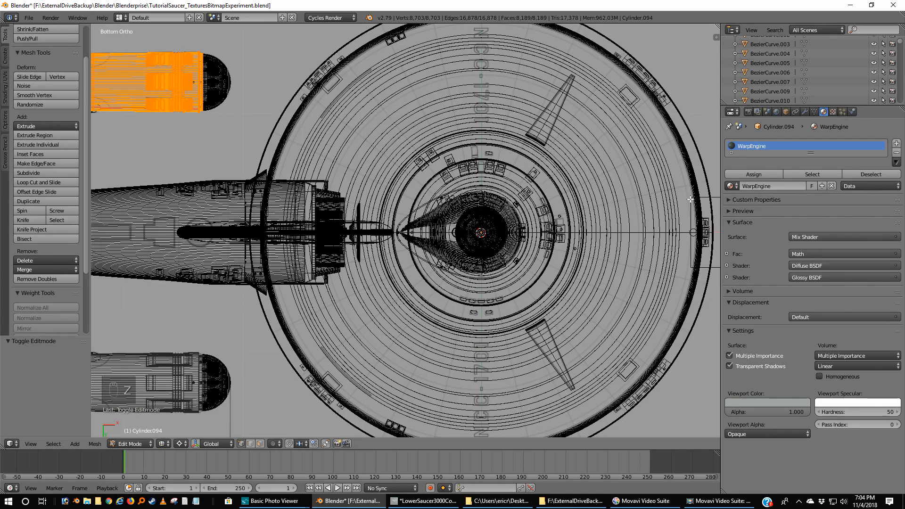
key(Tab)
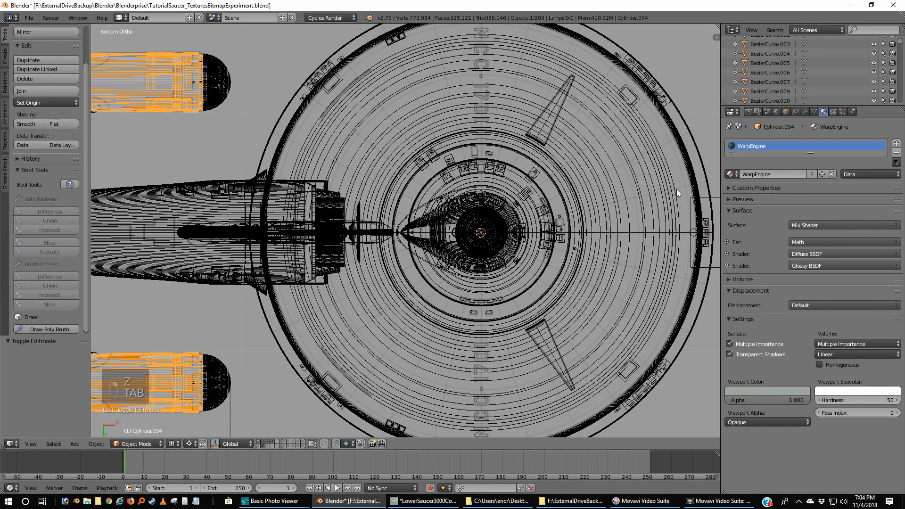
right_click(677, 189)
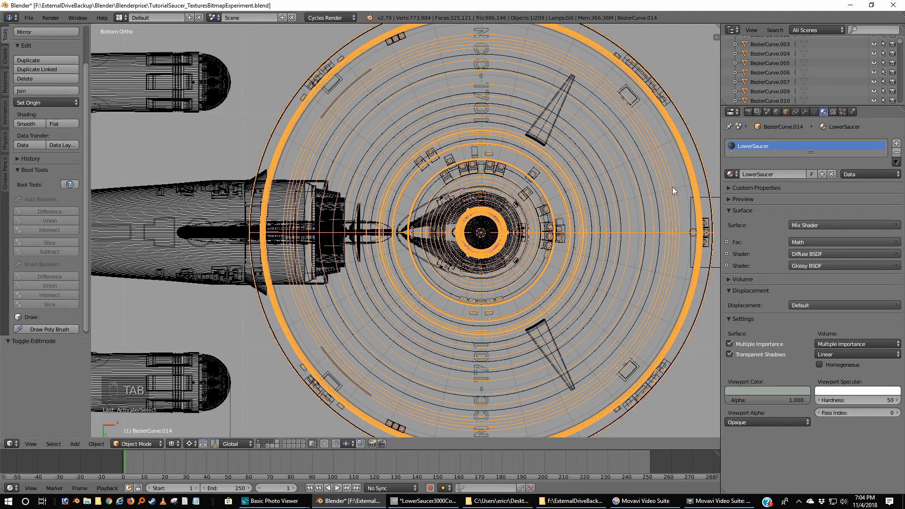
key(KP_1)
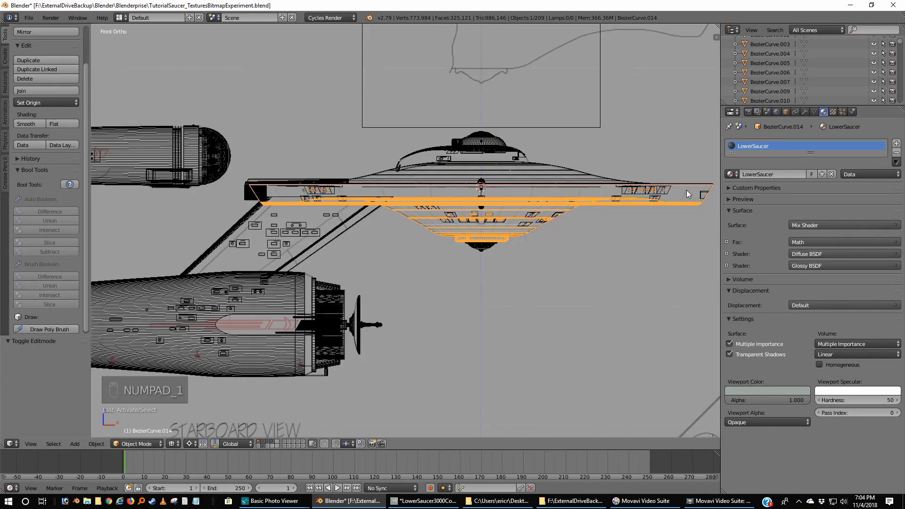
key(ctrl+KP_7)
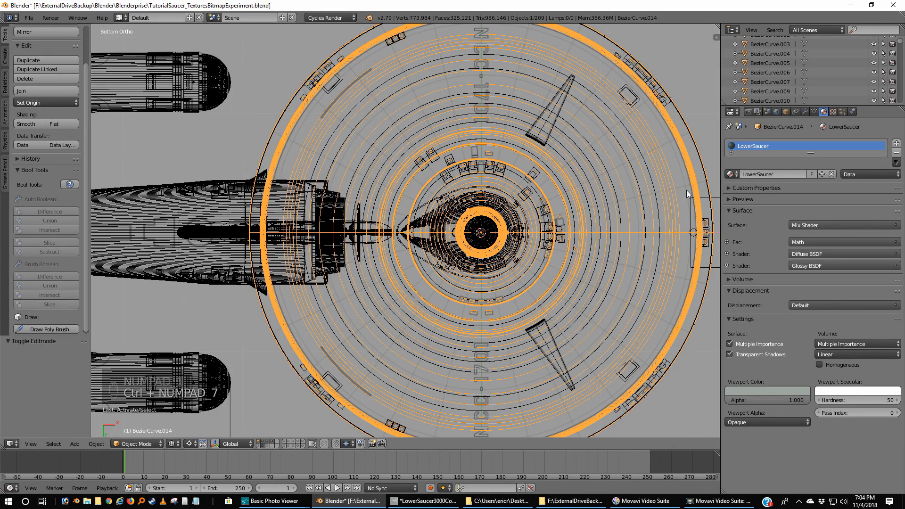
key(Tab)
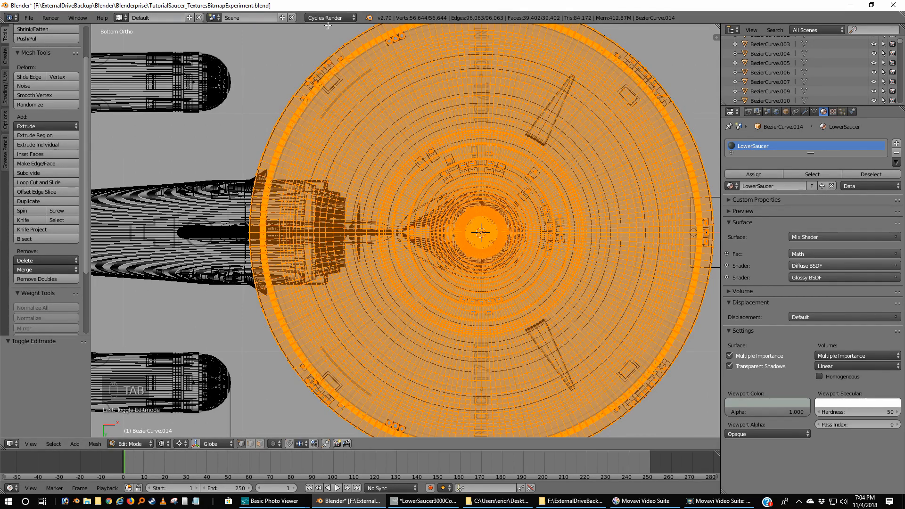
- Split the 3D viewport into two side-by-side areas and hide the tool shelf in the first one
right_click(398, 24)
click(391, 36)
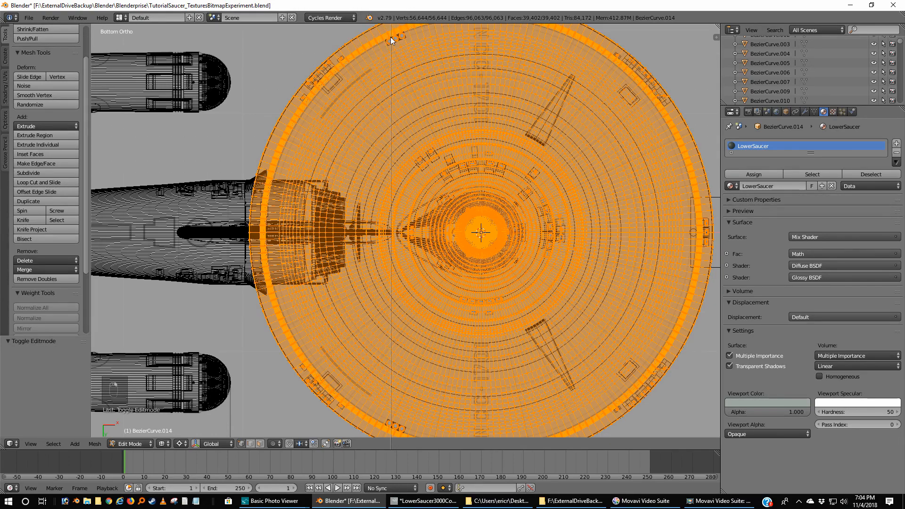
click(432, 39)
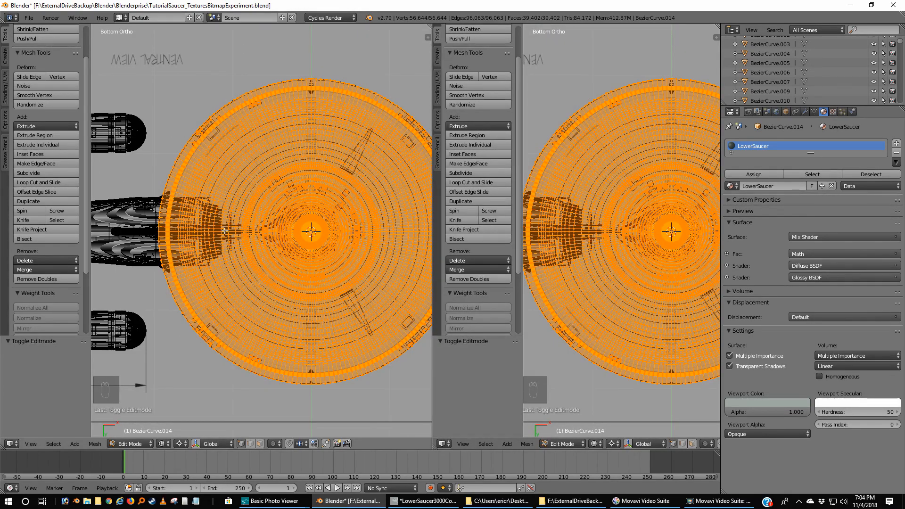
key(t)
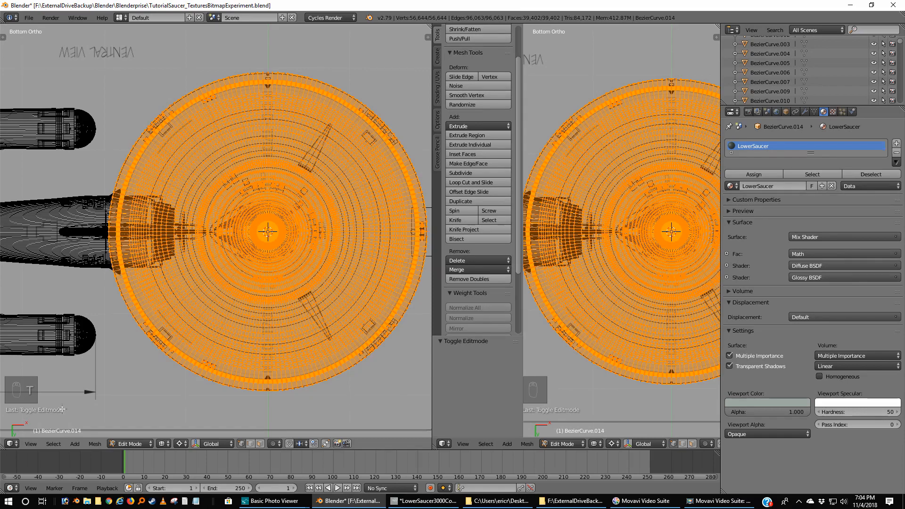
- Turn the first viewport area into a UV/Image Editor and unlink the Render Result to examine the lower saucer's UV layout
click(11, 444)
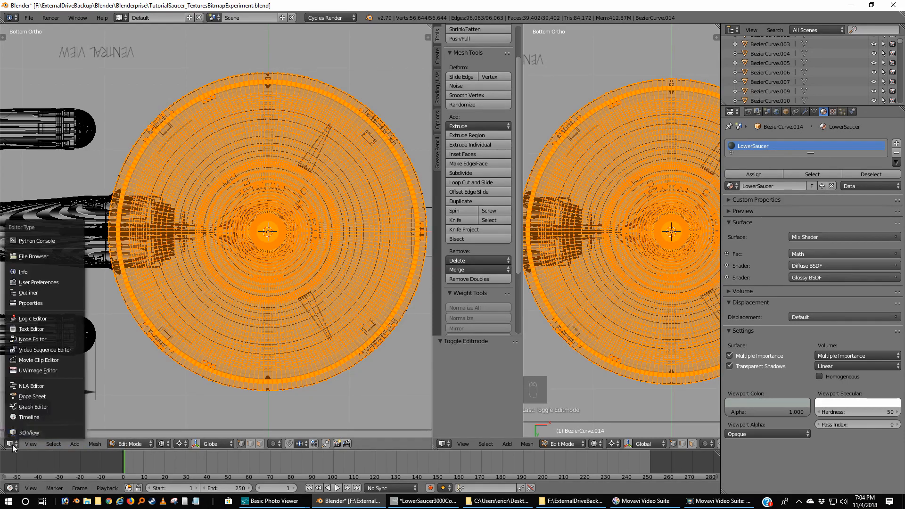
click(38, 371)
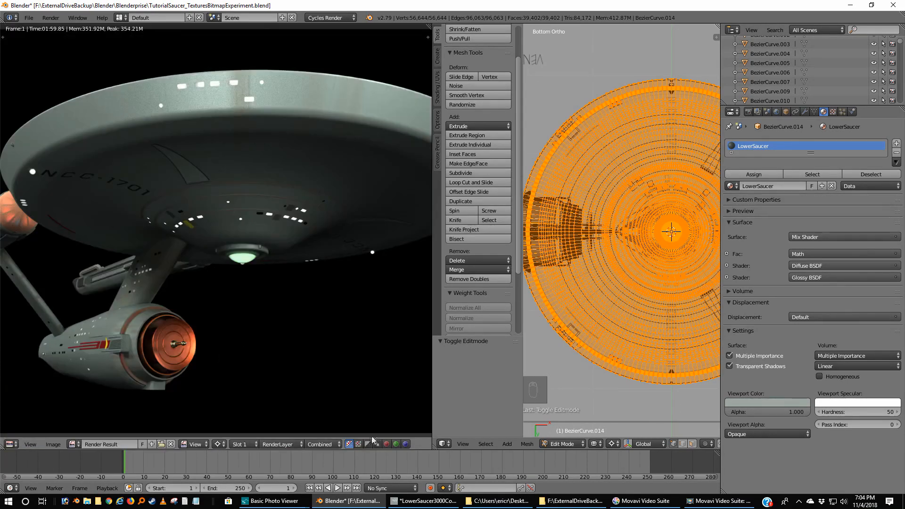
click(171, 444)
scroll(257, 318, up, 7)
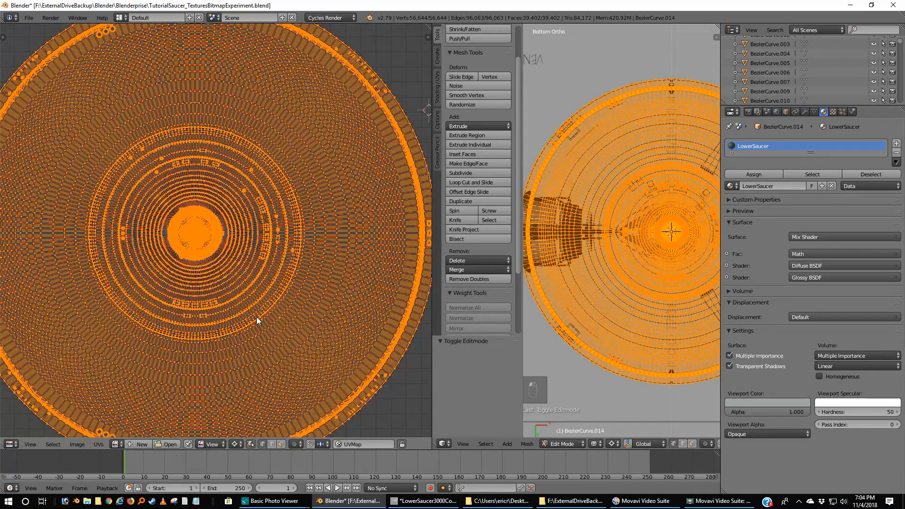
scroll(257, 318, down, 1)
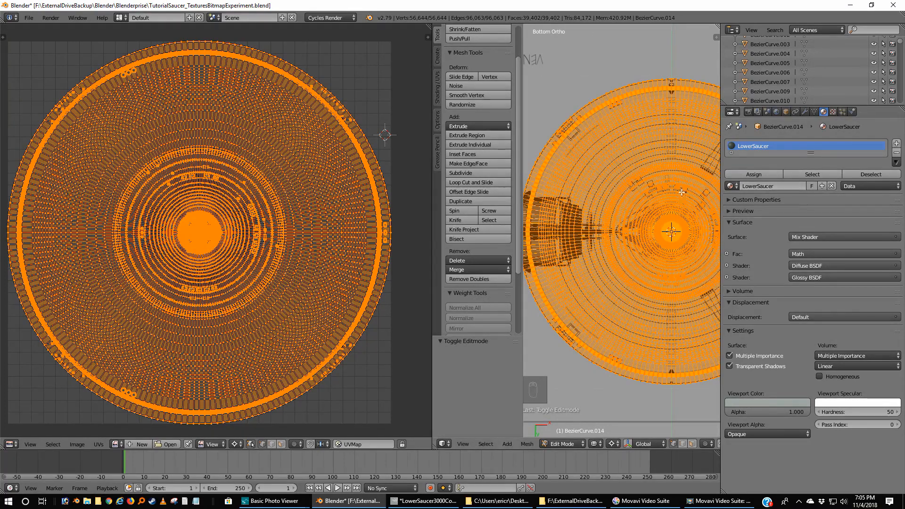
- Move the RGB to BW node up in the LowerSaucer node tree on the Compositing layout, and return to the Default layout
key(ctrl+Left)
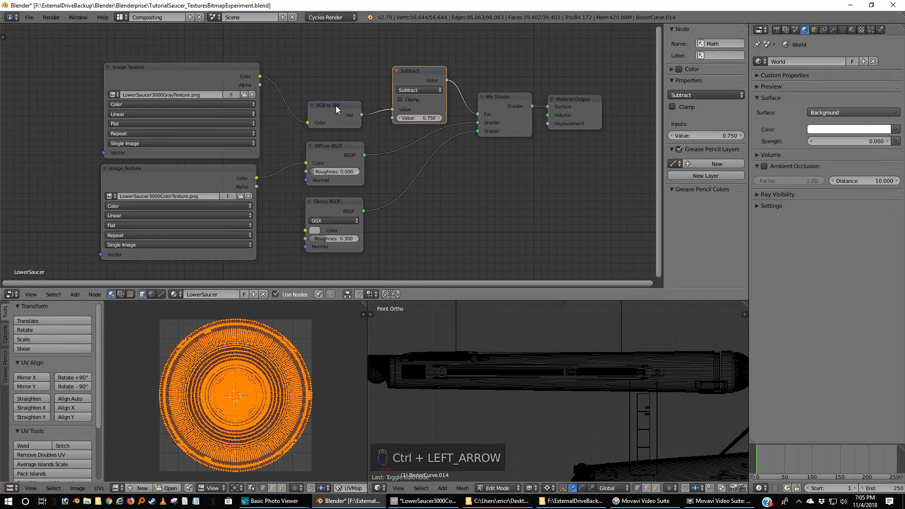
drag(336, 106, 327, 84)
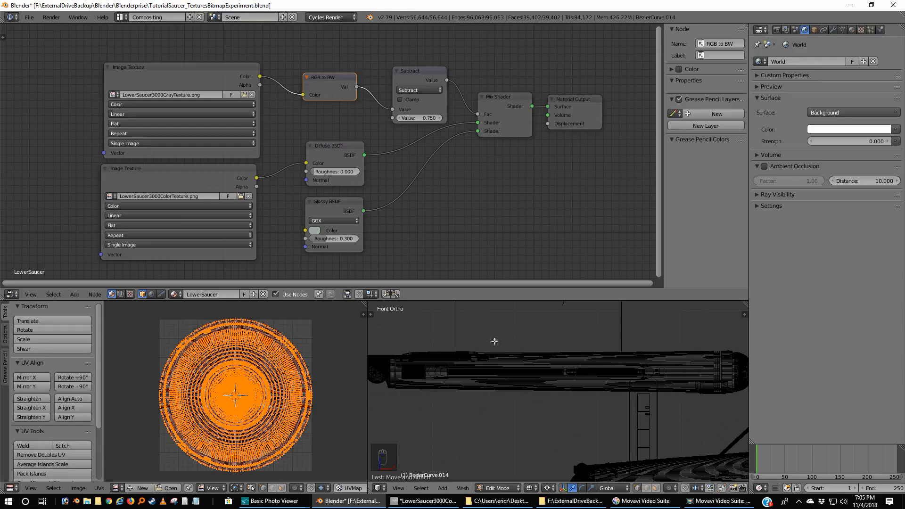
key(ctrl+Right)
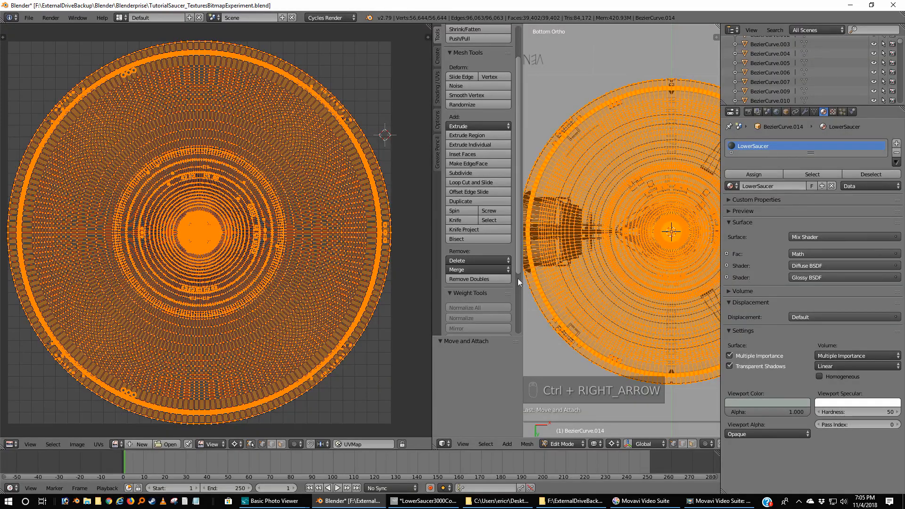
- Join the UV editor and 3D view areas back into one 3D viewport and leave Edit Mode
right_click(433, 310)
click(424, 315)
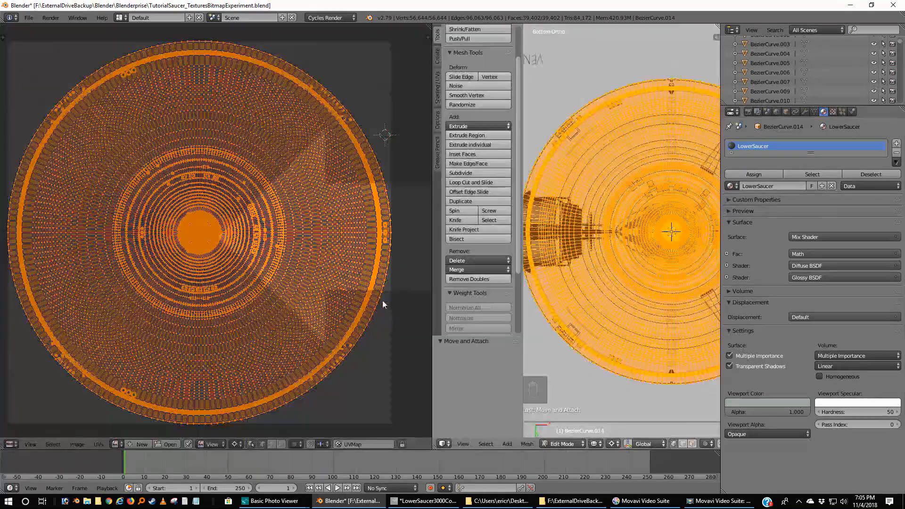
click(383, 301)
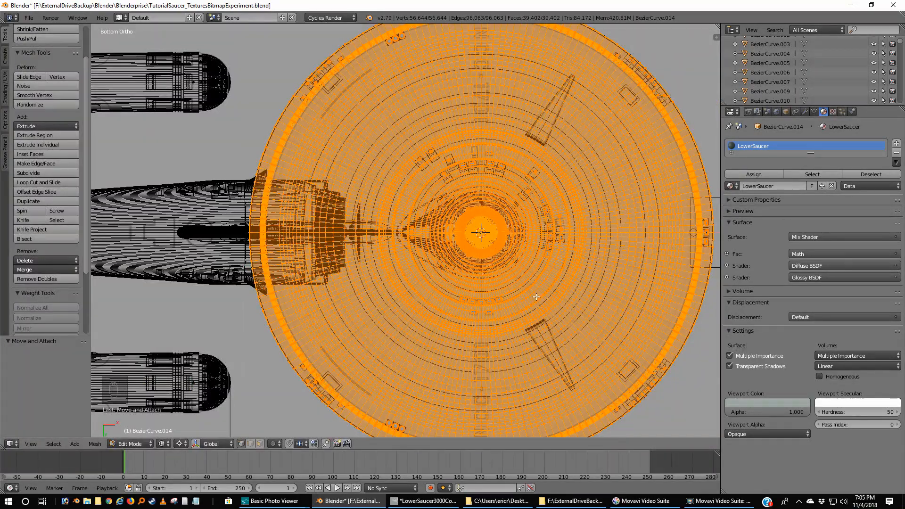
key(Tab)
- Select the impulse engine housing at the saucer's rear edge, then its curved end pieces with the ImpulseEnginePlusBump material
scroll(536, 297, down, 2)
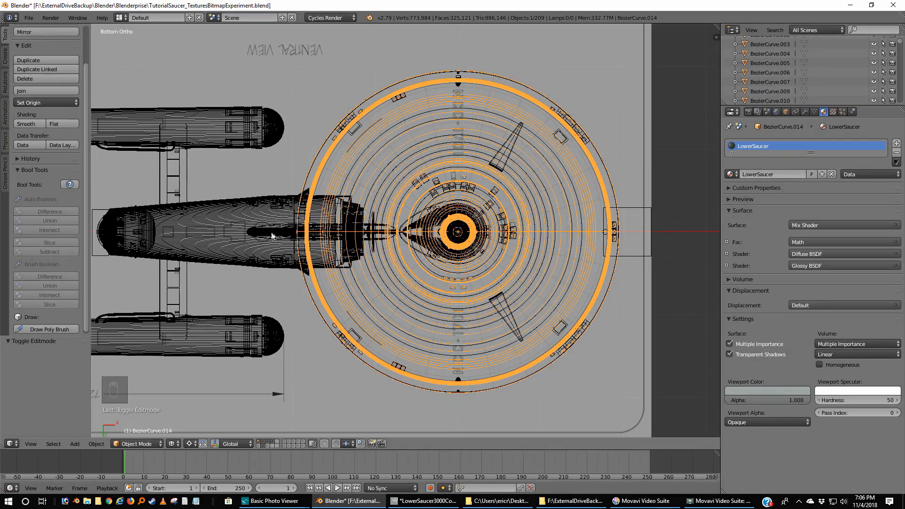
right_click(298, 200)
right_click(298, 200)
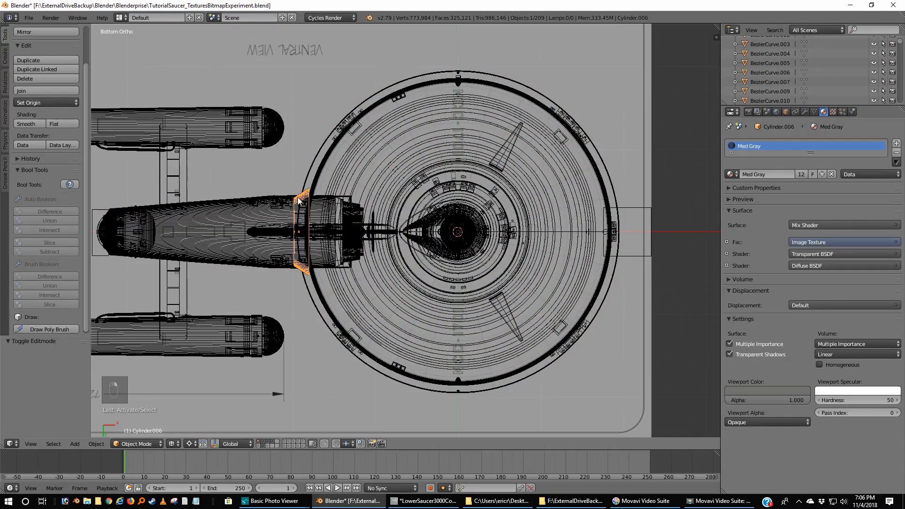
middle_drag(309, 319, 289, 372)
middle_drag(360, 373, 238, 400)
key(KP_1)
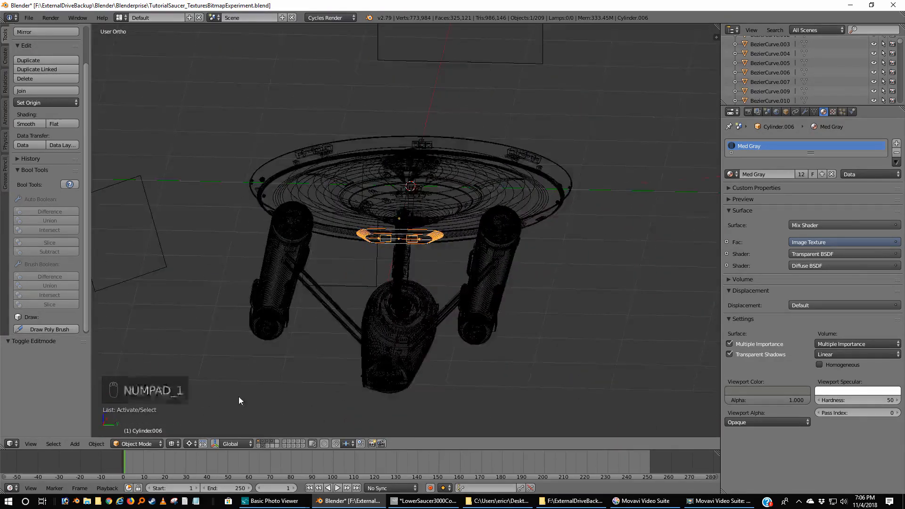
middle_drag(231, 363, 517, 252)
scroll(434, 237, up, 4)
middle_drag(435, 237, 431, 257)
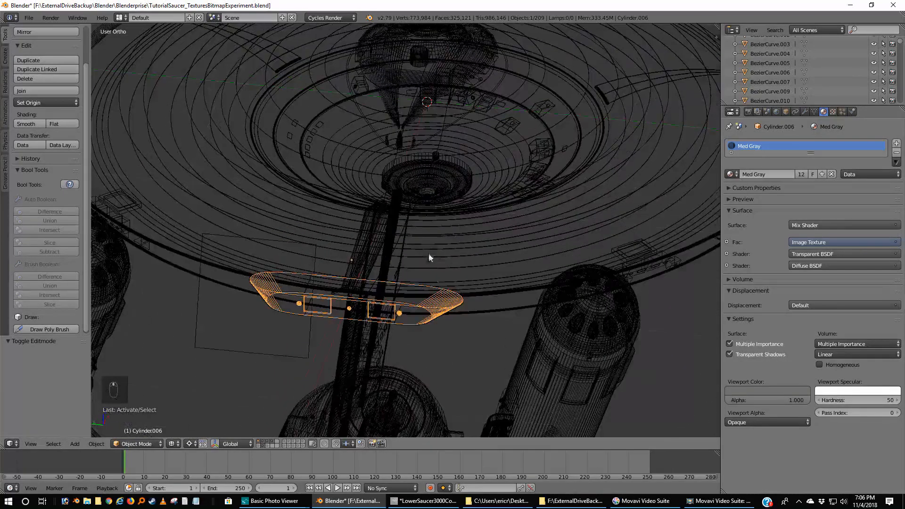
right_click(430, 322)
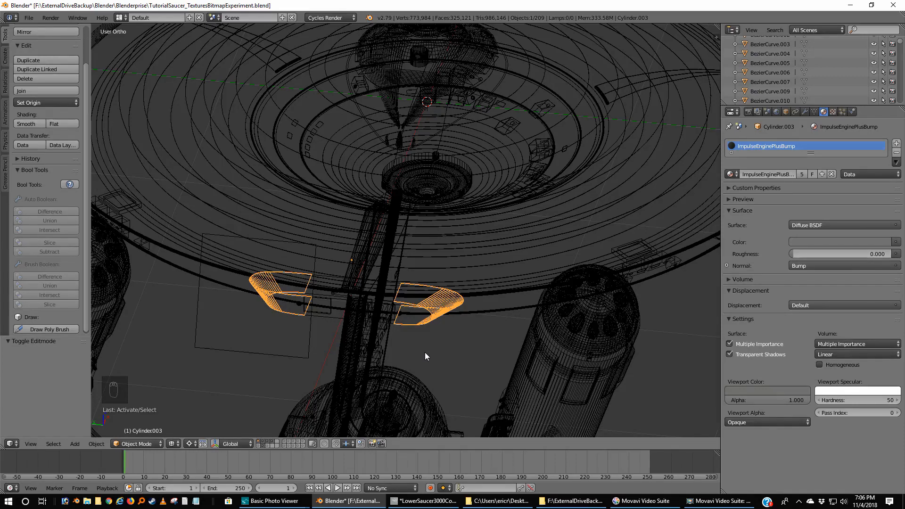
- Switch to Basic Photo Viewer to examine the impulse engine mesh in image88.jpg and image94.jpg, and return to Blender
click(266, 501)
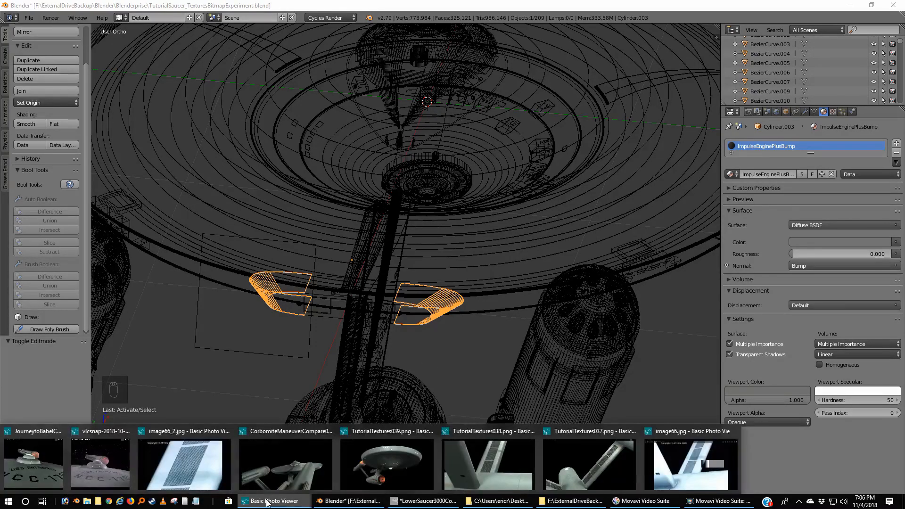
click(267, 504)
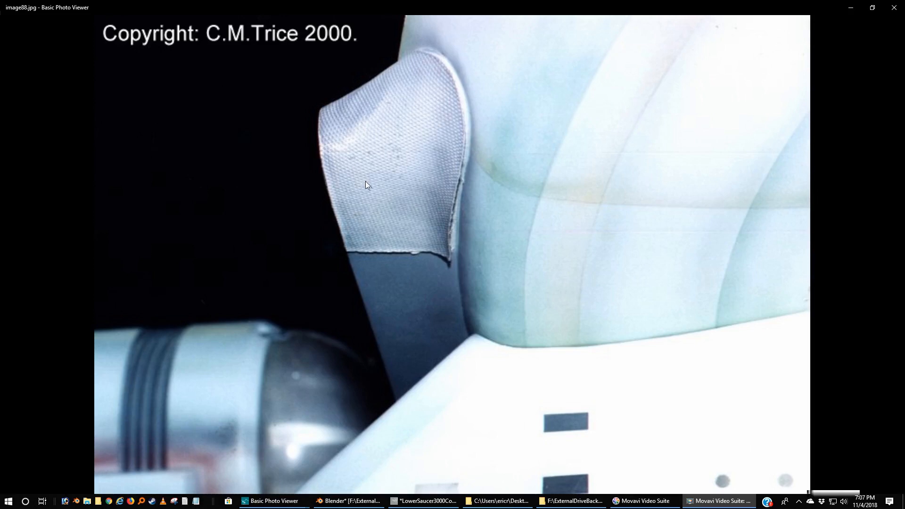
click(894, 8)
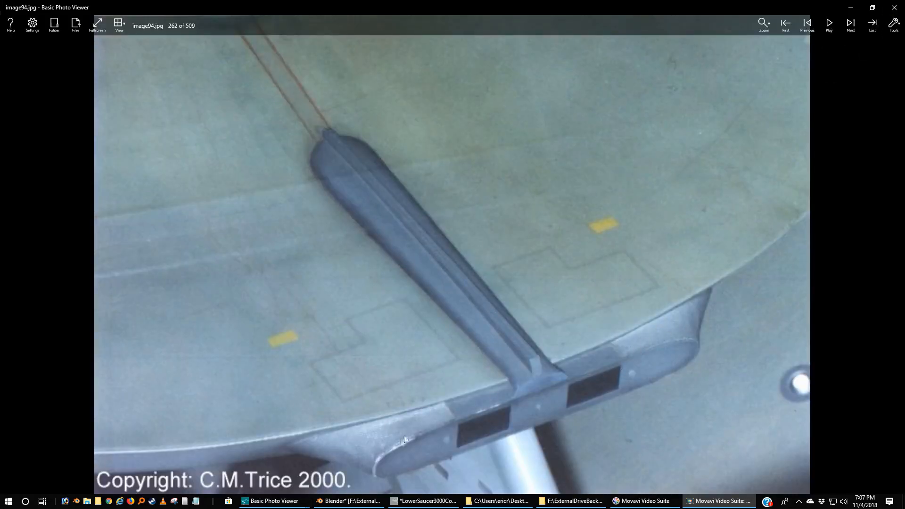
key(Right)
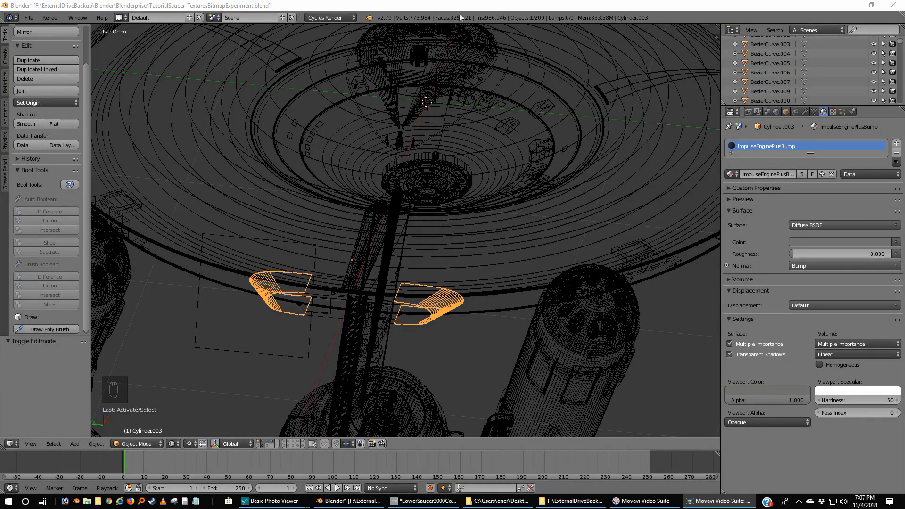
- Examine the fine grid mesh of the impulse engine screen over the blueprint in top view, on its own layer
key(KP_7)
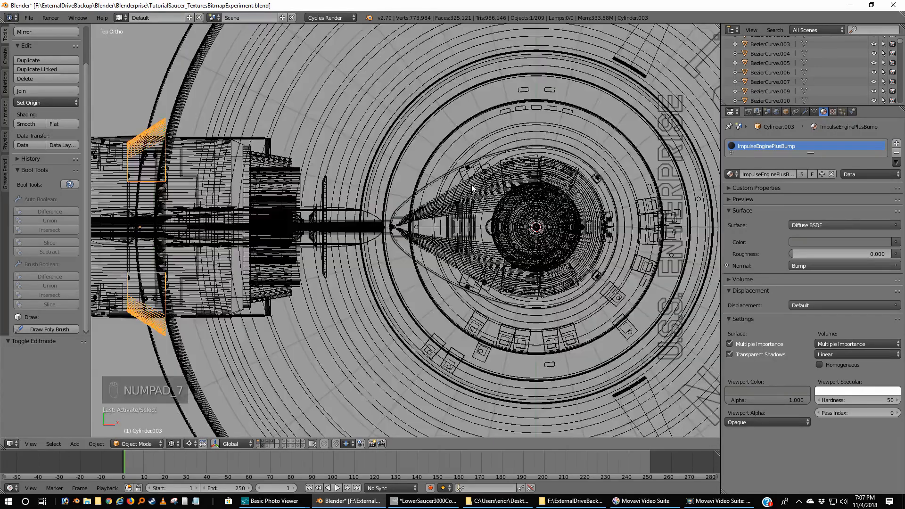
scroll(443, 202, up, 1)
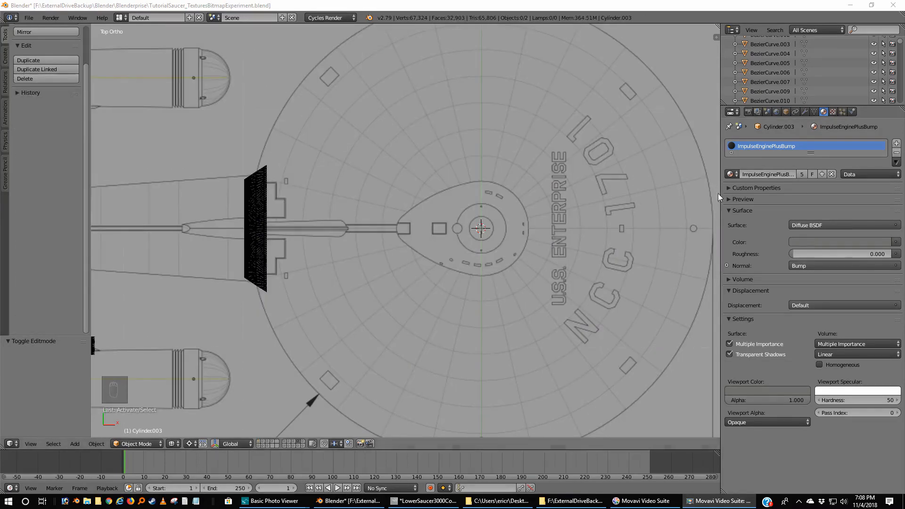
scroll(313, 243, up, 3)
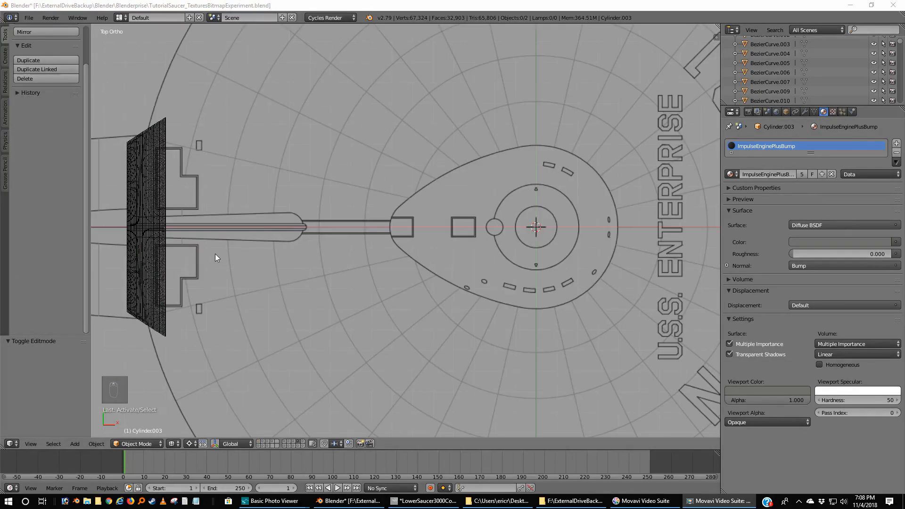
middle_drag(197, 255, 333, 258)
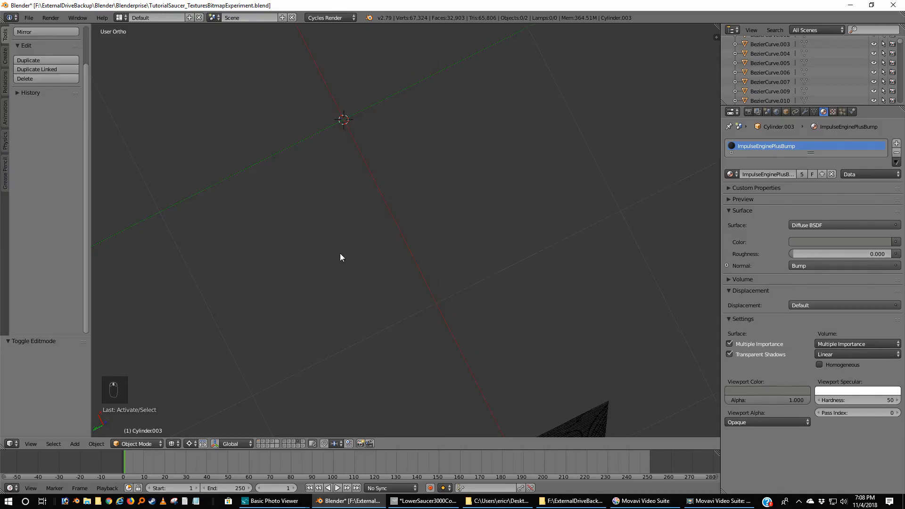
key(KP_7)
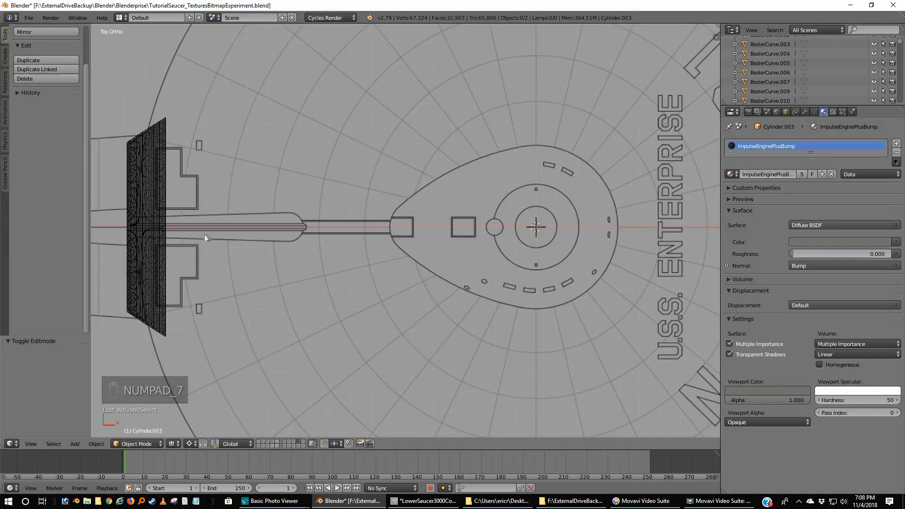
shift+middle_drag(183, 243, 410, 245)
scroll(409, 245, up, 8)
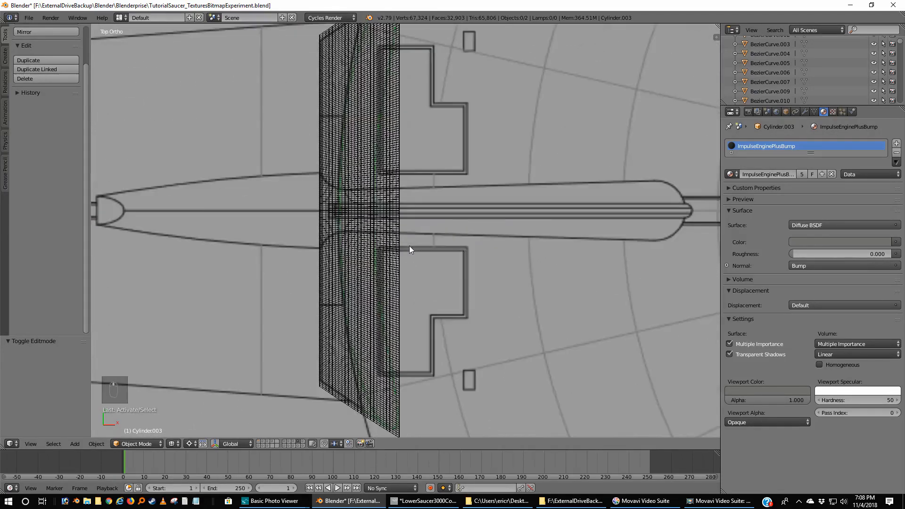
scroll(389, 249, up, 3)
scroll(303, 211, down, 5)
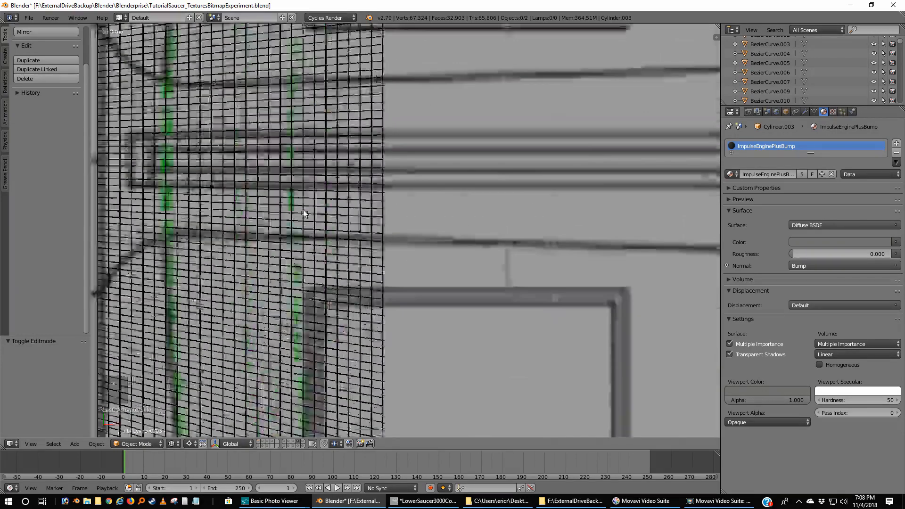
scroll(305, 207, down, 5)
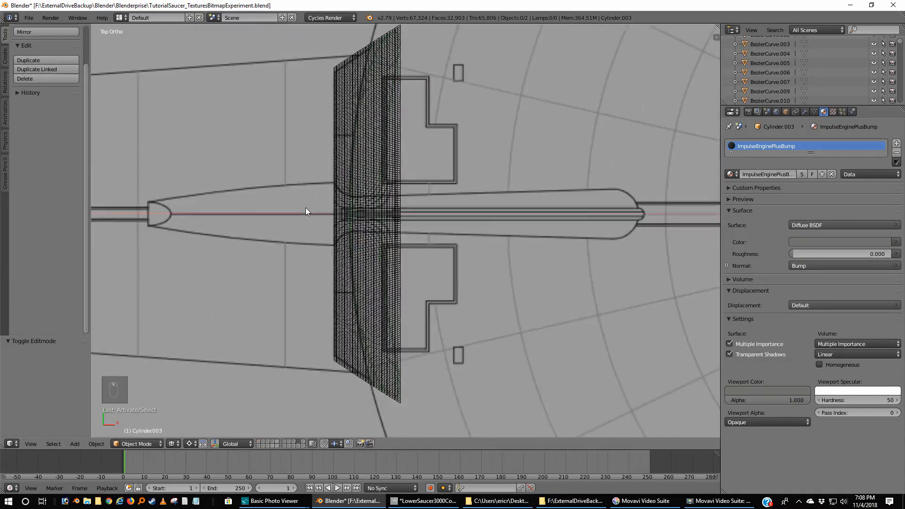
- Select the impulse engine grid plane with the Black material and inspect it from an angle and from the top
right_click(348, 249)
middle_drag(348, 250, 494, 189)
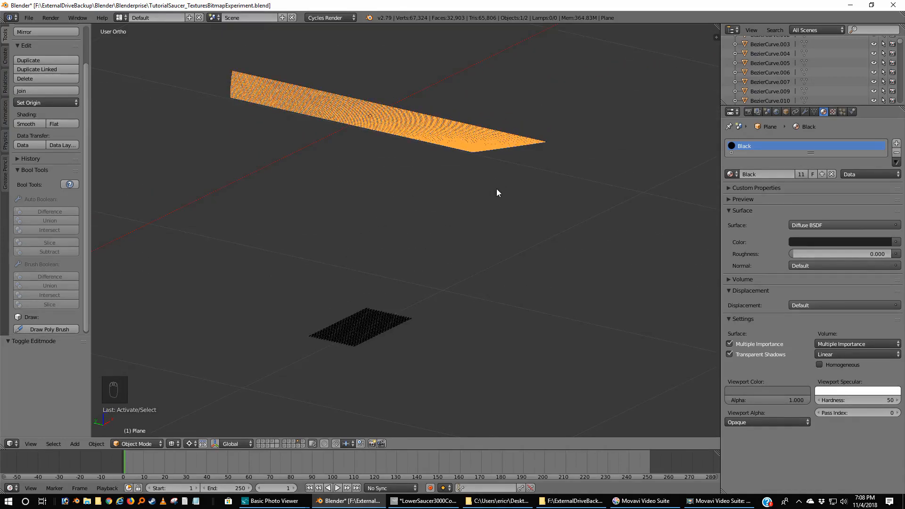
key(KP_7)
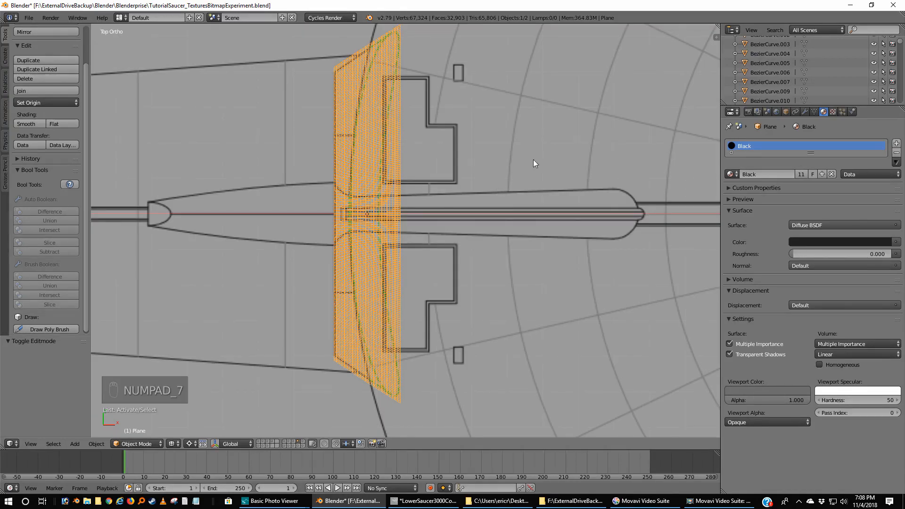
shift+middle_drag(534, 160, 530, 183)
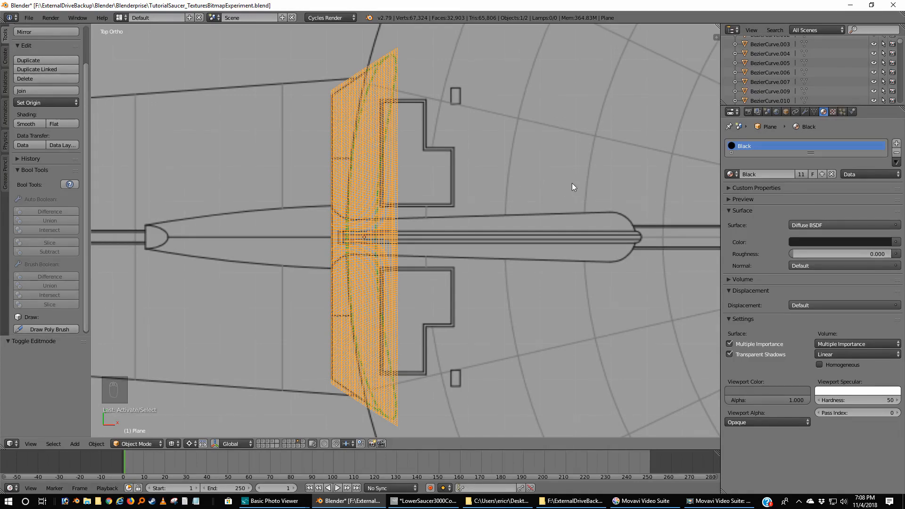
- Deselect everything and add a mesh plane with radius 1.000 at the saucer's centre
key(a)
scroll(562, 204, down, 5)
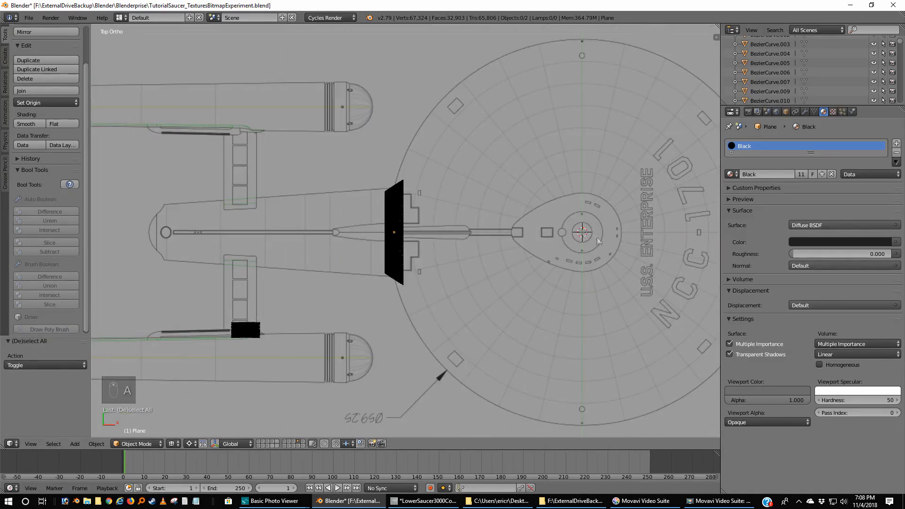
shift+middle_drag(620, 253, 475, 248)
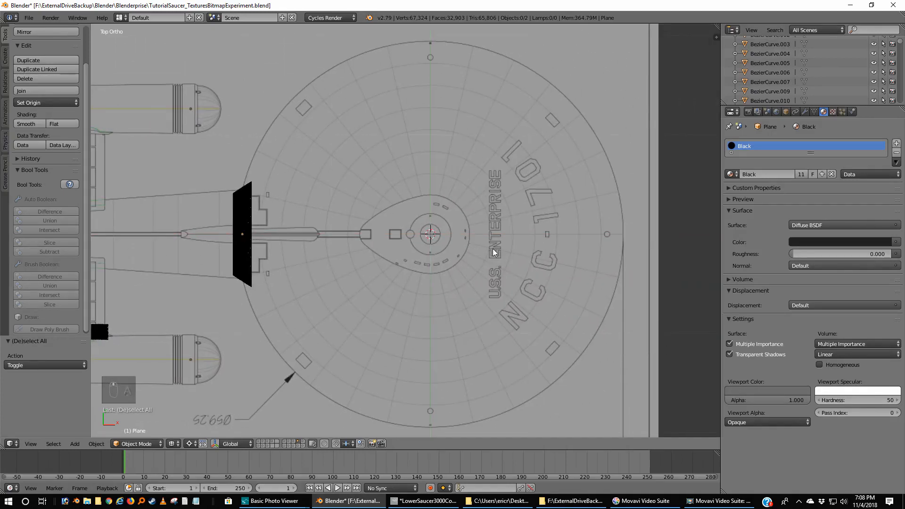
key(shift+a)
click(532, 250)
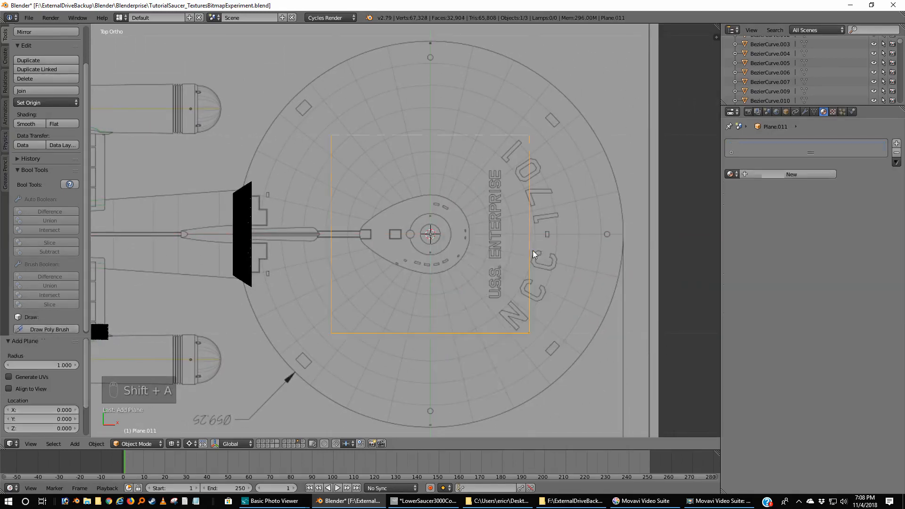
- Extrude the new plane's face in Edit Mode with a zero offset
key(Tab)
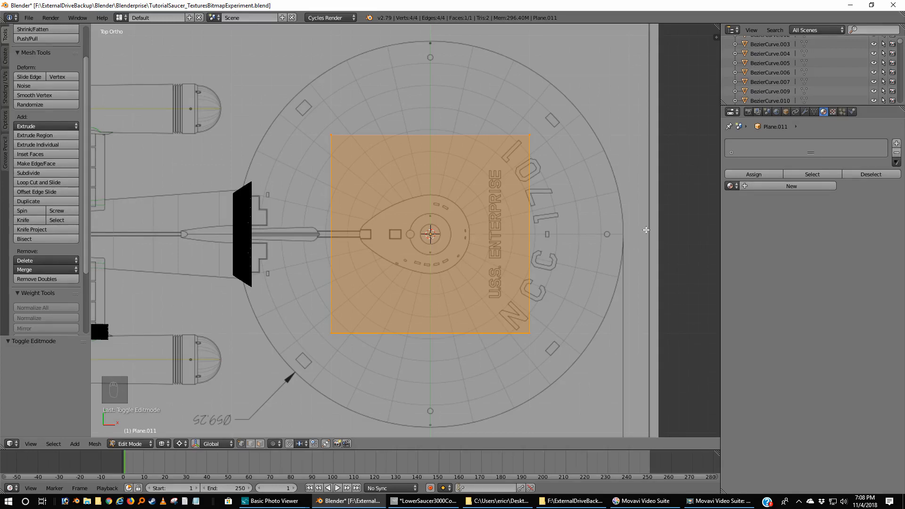
key(e)
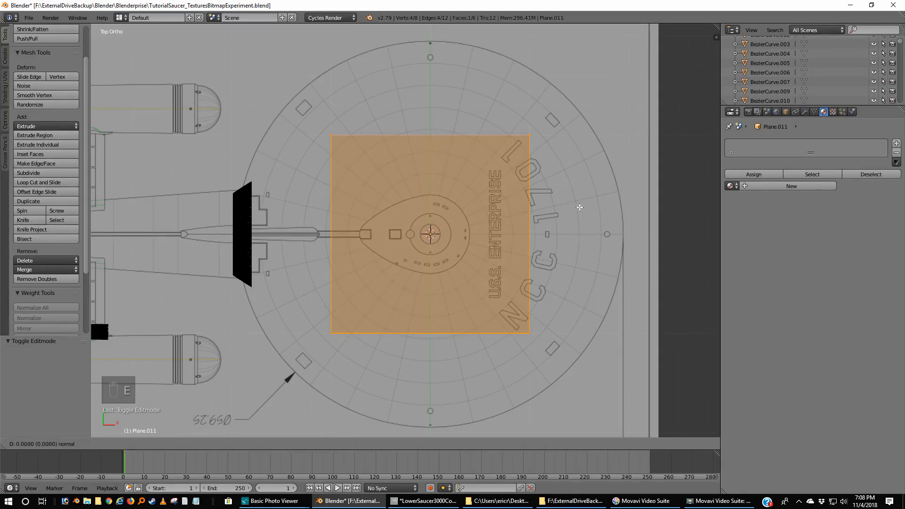
click(579, 208)
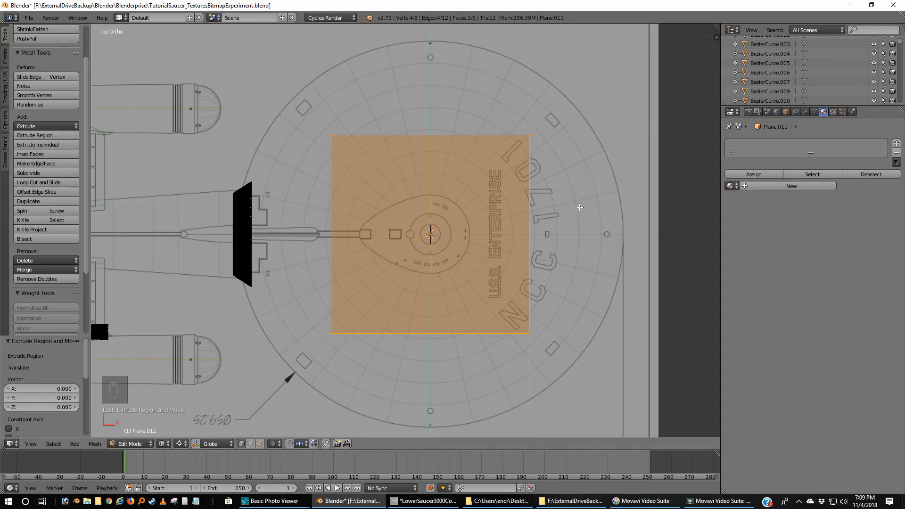
- Scale the extruded inner face to about 0.896 so it sits inside the plane's outline, and clear the selection
key(s)
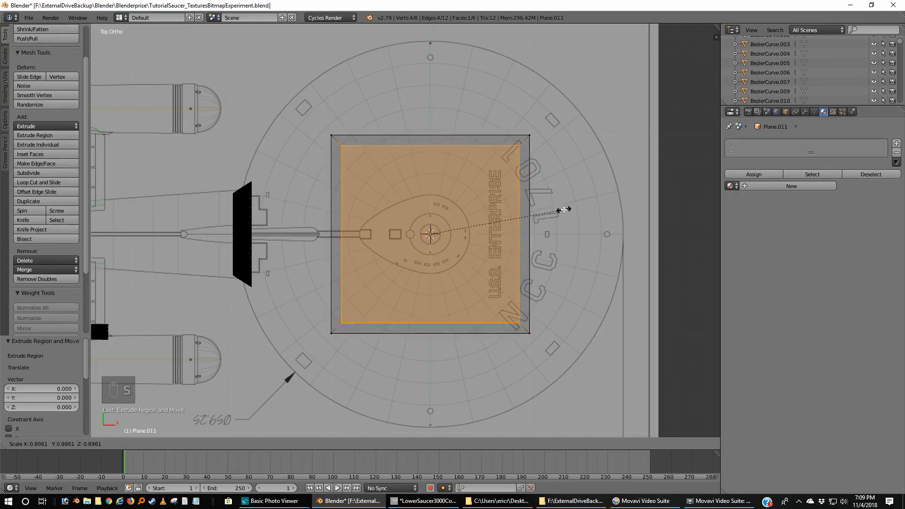
click(565, 210)
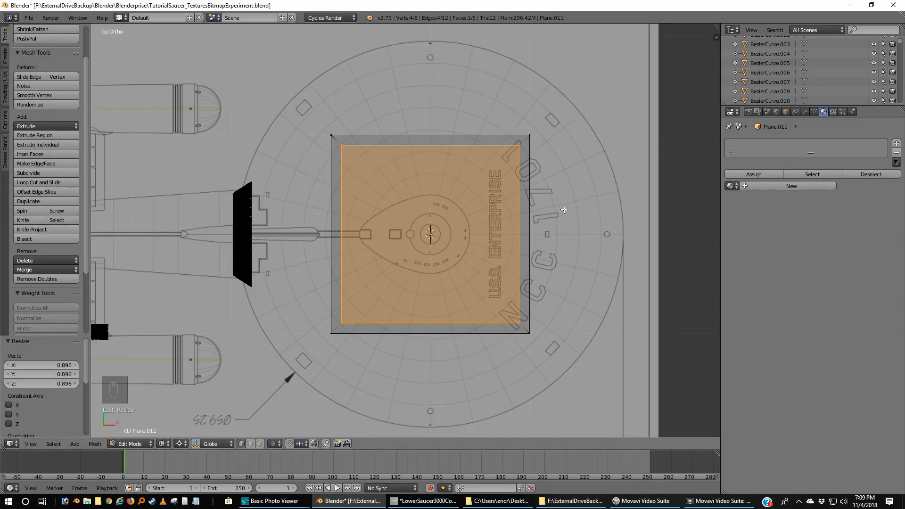
key(a)
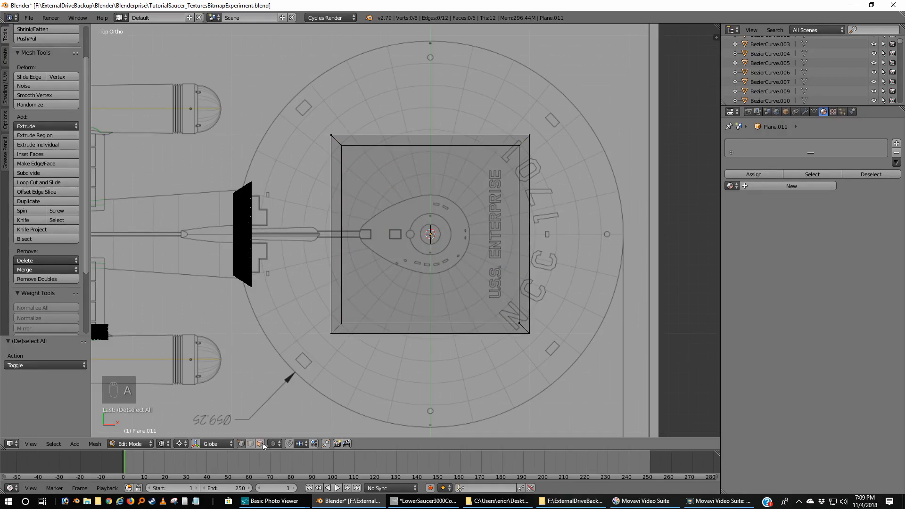
- Delete the two overlapping faces in the middle of the plane, keeping only the border frame, and leave Edit Mode
right_click(432, 241)
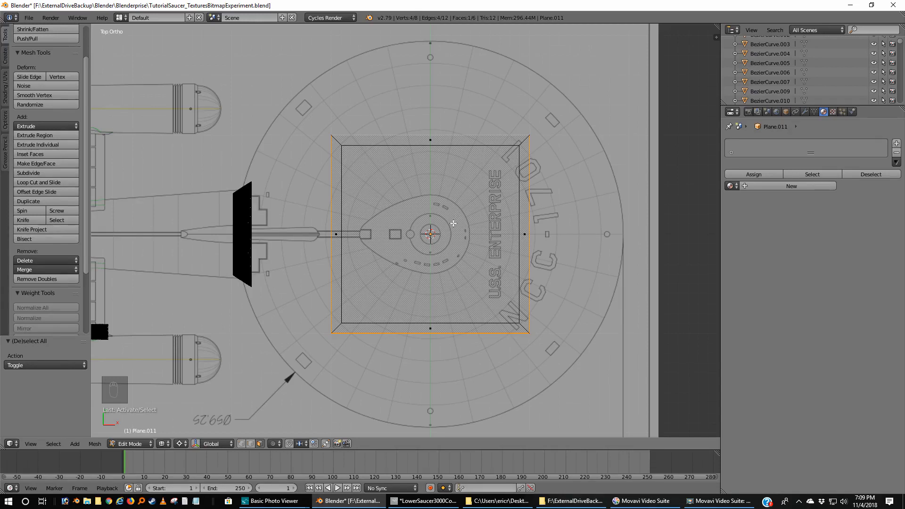
key(x)
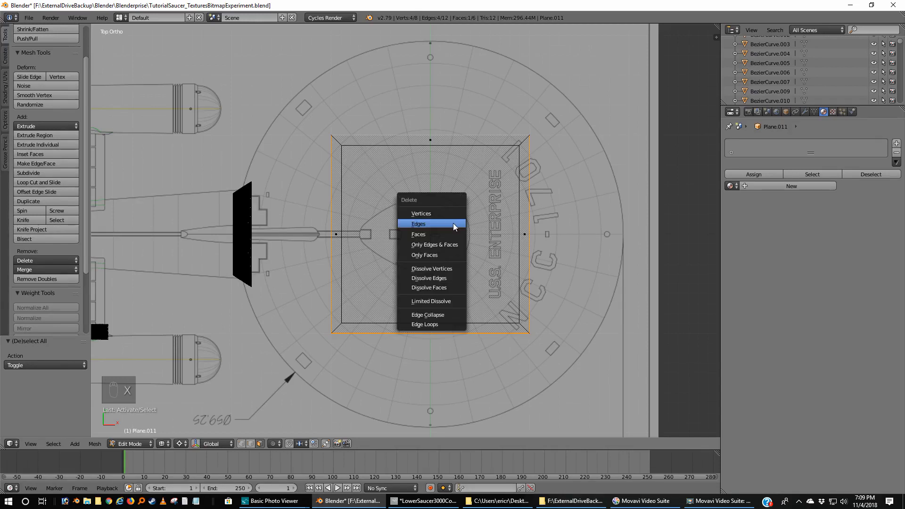
click(431, 235)
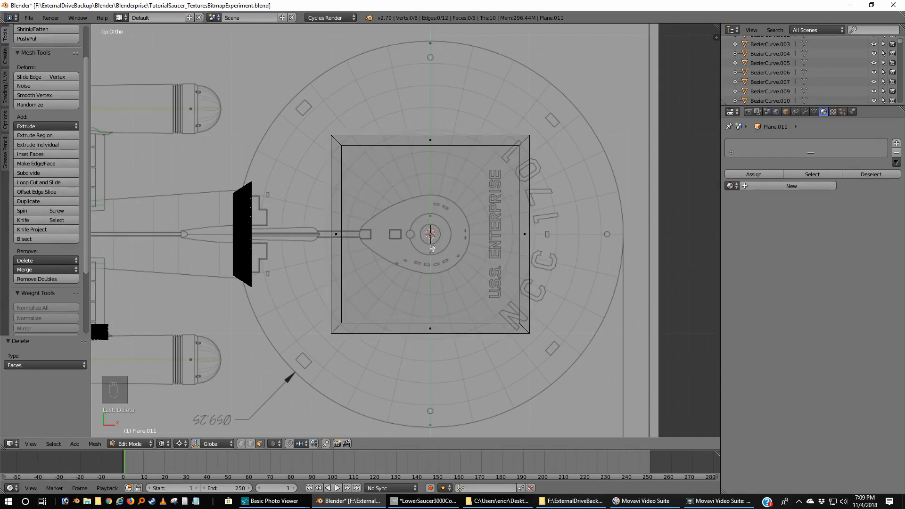
right_click(430, 235)
key(x)
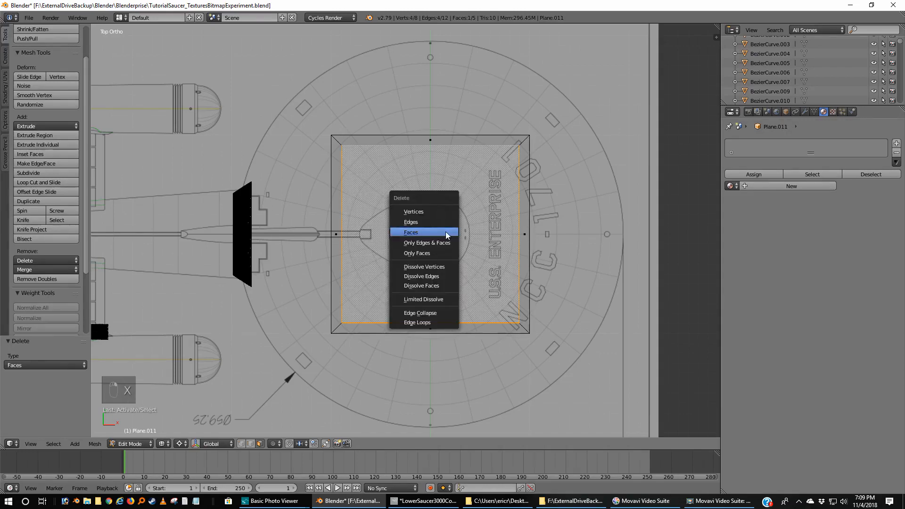
click(446, 235)
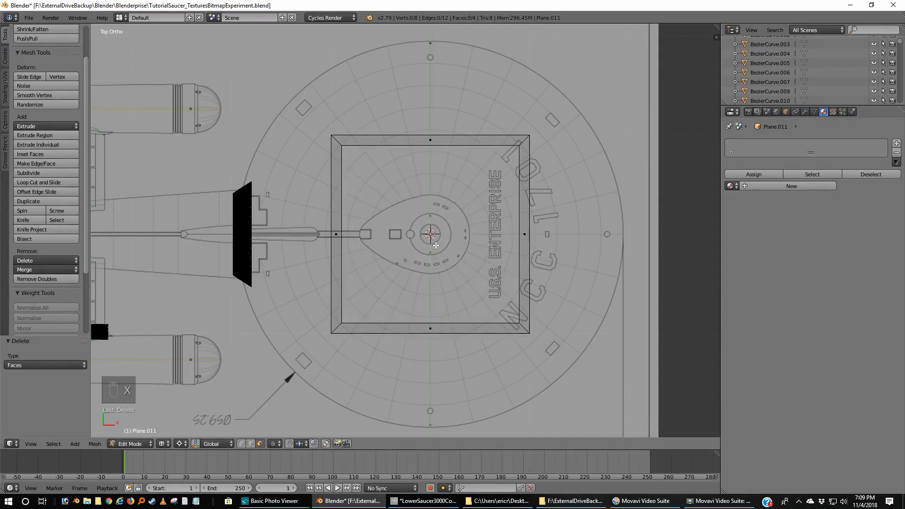
key(Tab)
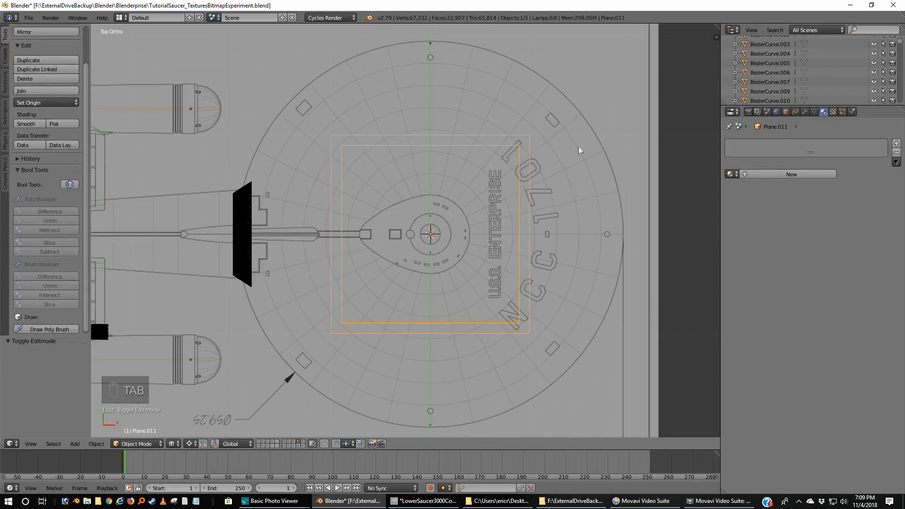
- Assign the existing Black material to the square frame and check it in solid shading
click(731, 174)
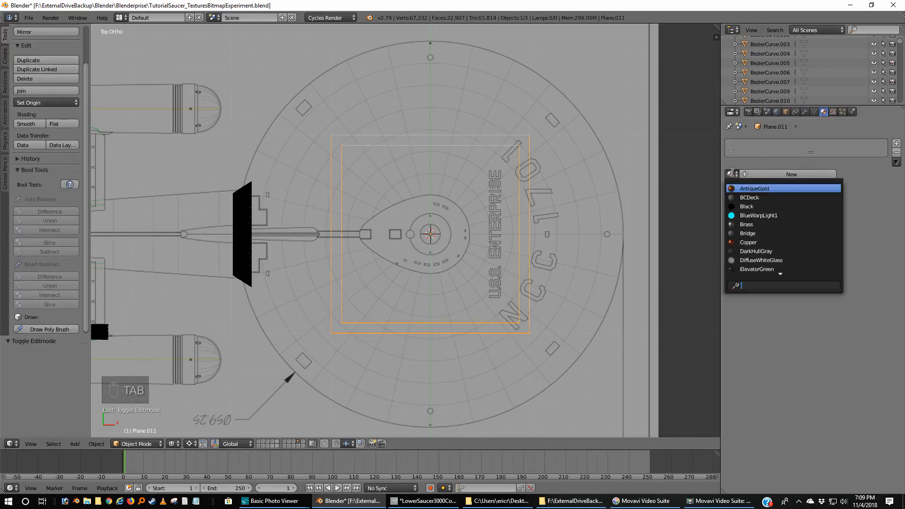
click(742, 206)
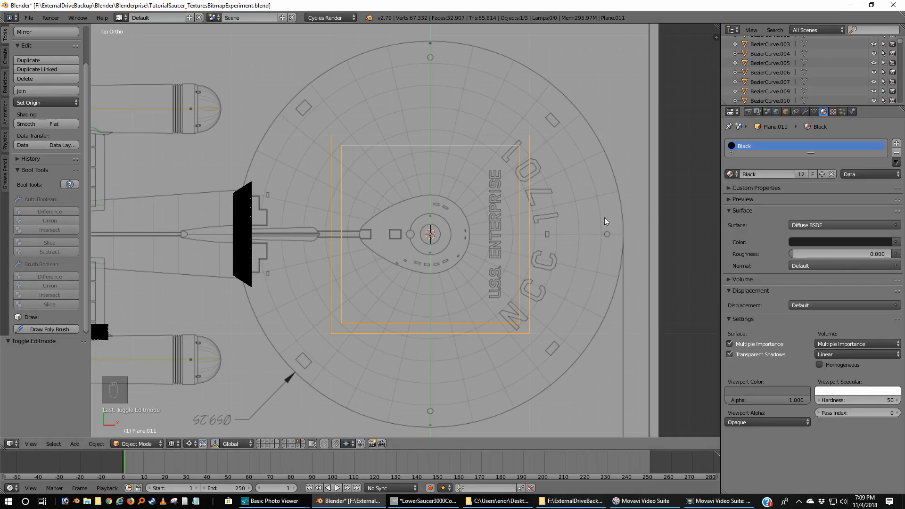
key(z)
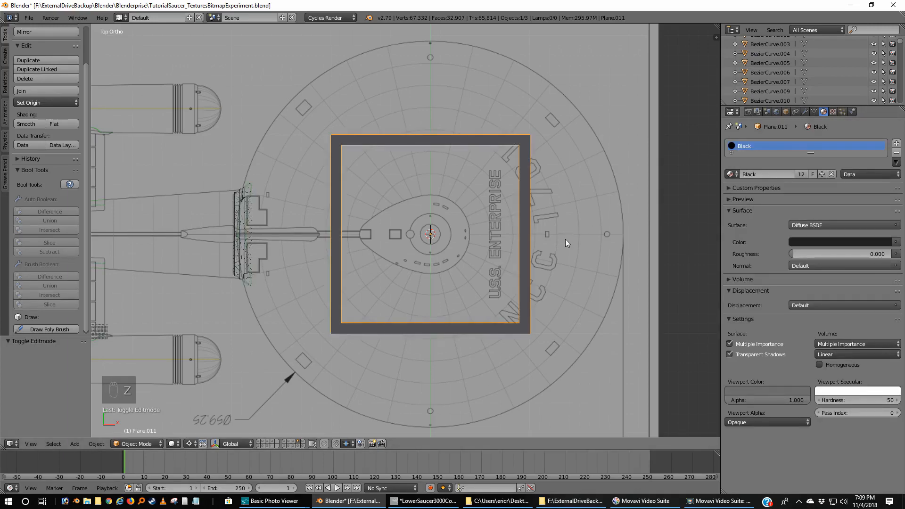
key(z)
key(z)
- Scale the frame down to about 0.068 and again to about 0.261, making a tiny square at the saucer's centre
click(194, 444)
key(s)
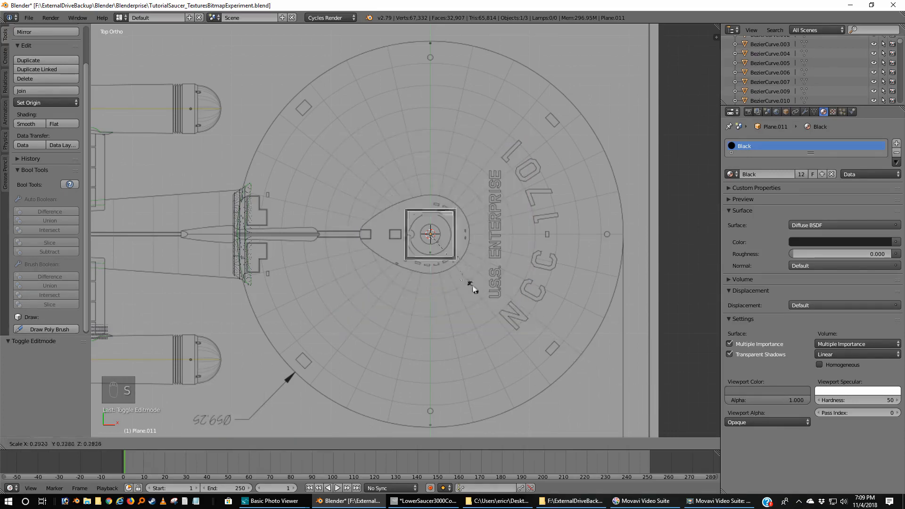
click(439, 250)
scroll(553, 302, up, 9)
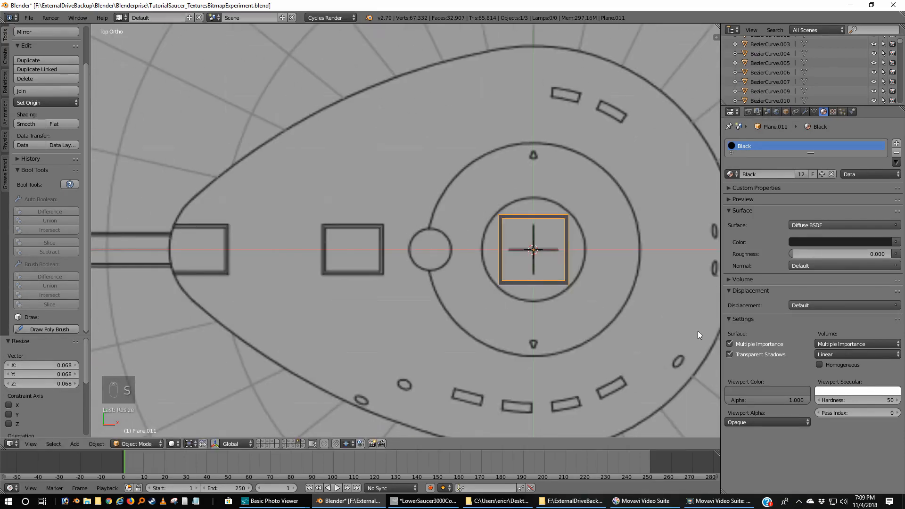
key(s)
click(573, 278)
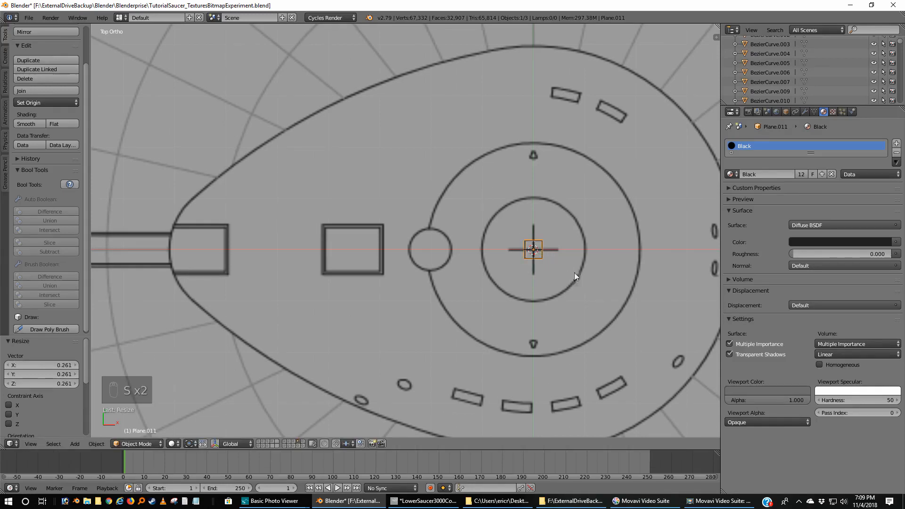
- Add an Array modifier to the small frame and set its fixed count to 50
scroll(585, 258, down, 3)
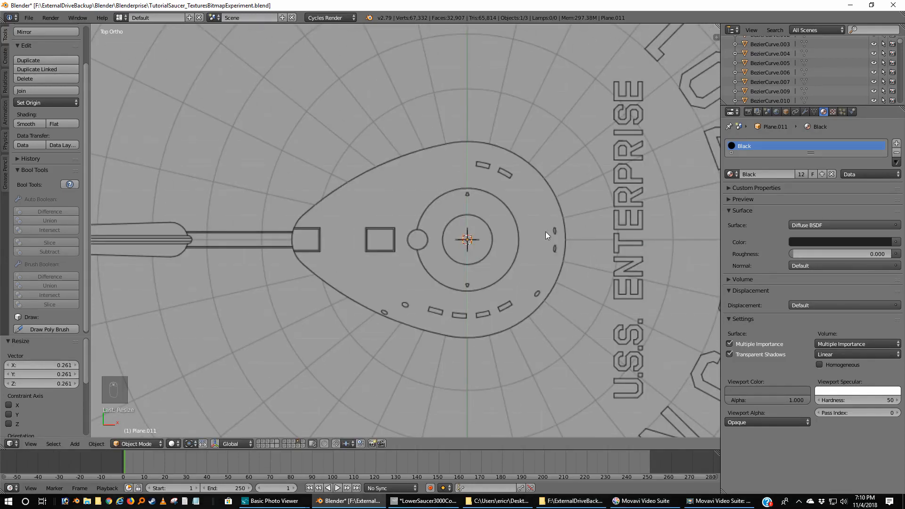
shift+middle_drag(545, 231, 469, 262)
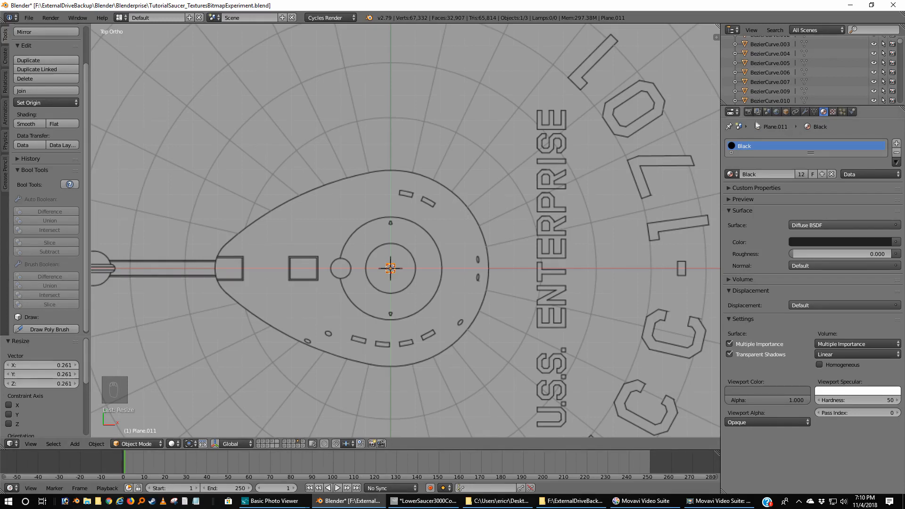
click(805, 113)
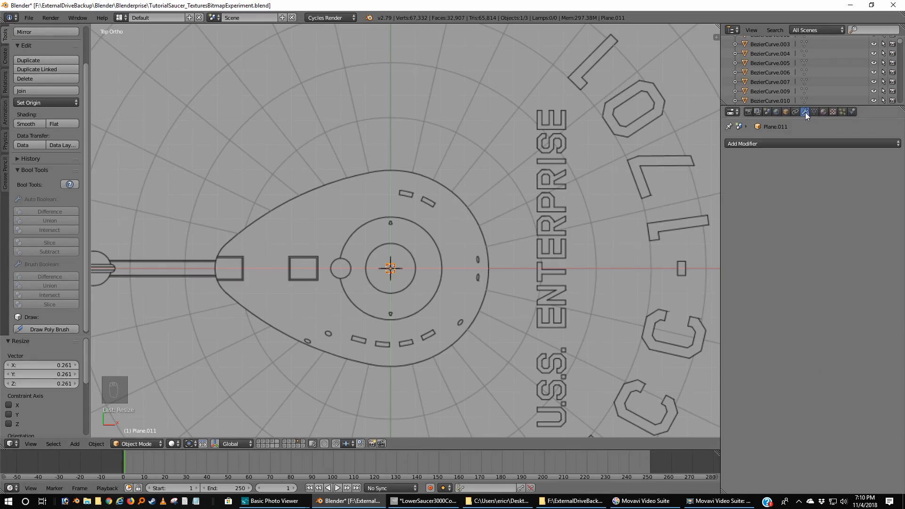
click(780, 144)
click(730, 167)
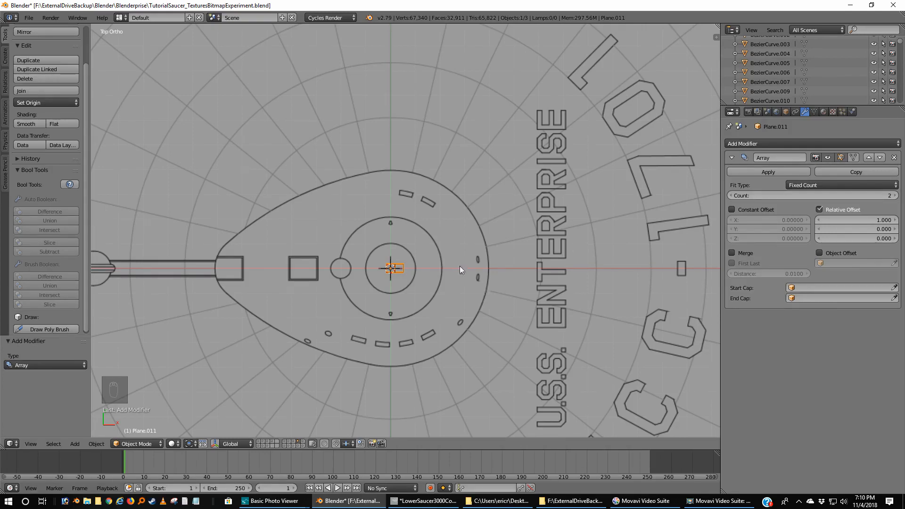
scroll(460, 266, down, 3)
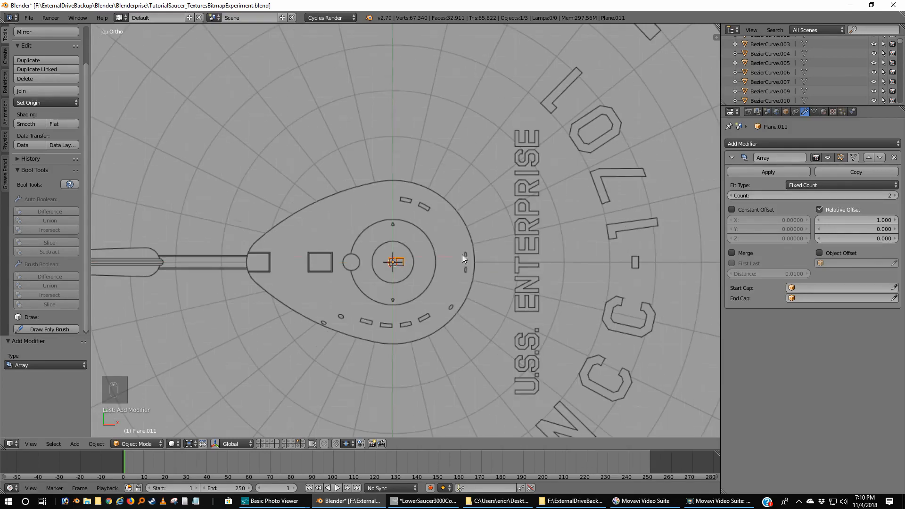
click(886, 196)
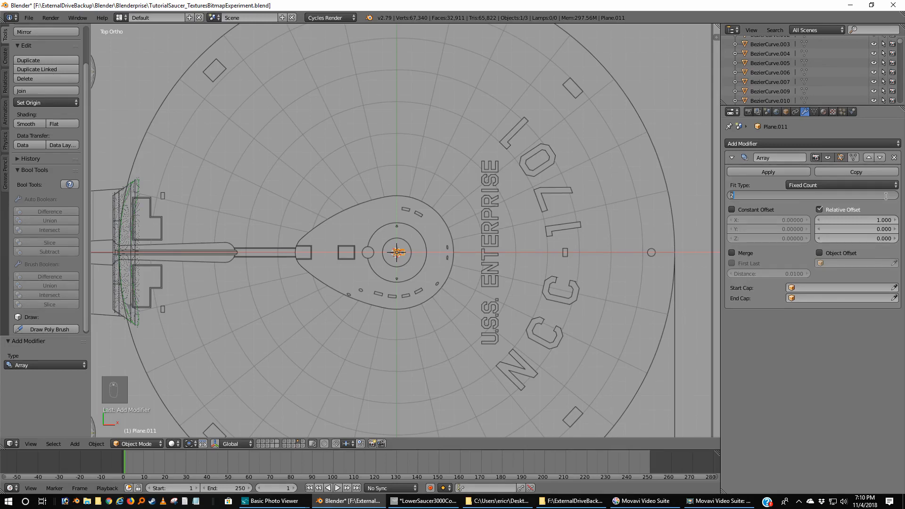
key(Return)
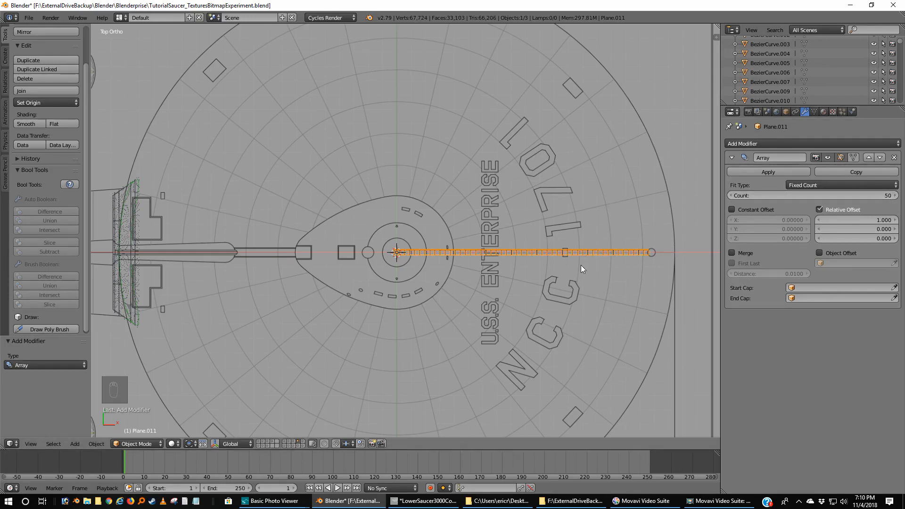
scroll(581, 265, up, 8)
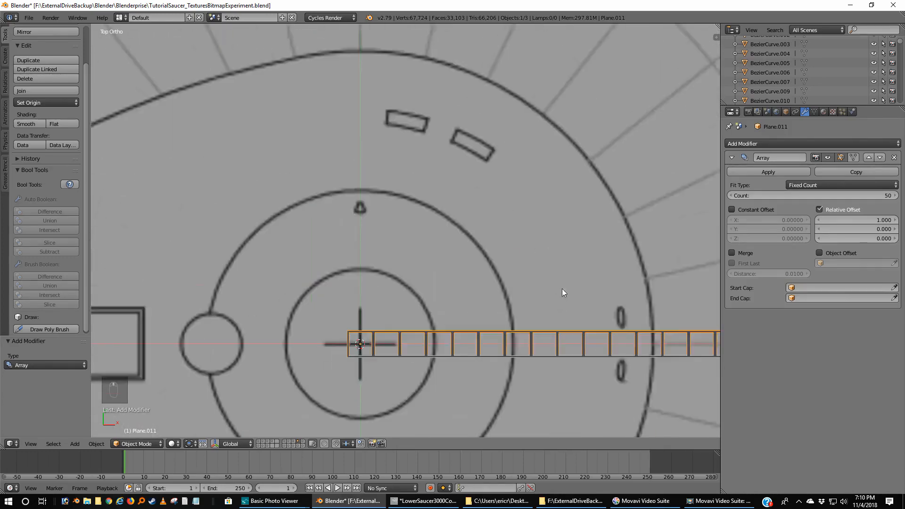
scroll(562, 288, down, 8)
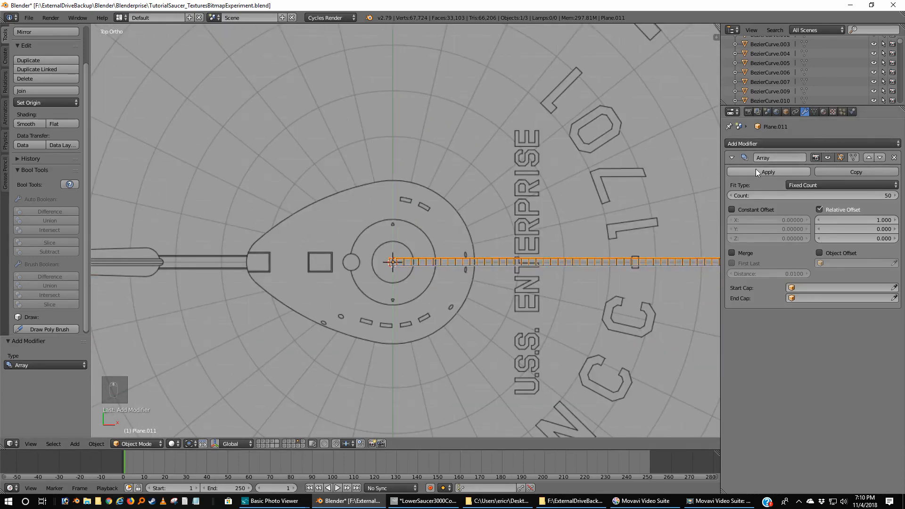
- Add a second Array modifier with its relative offset set to 0 in X and 1 in Y
click(752, 142)
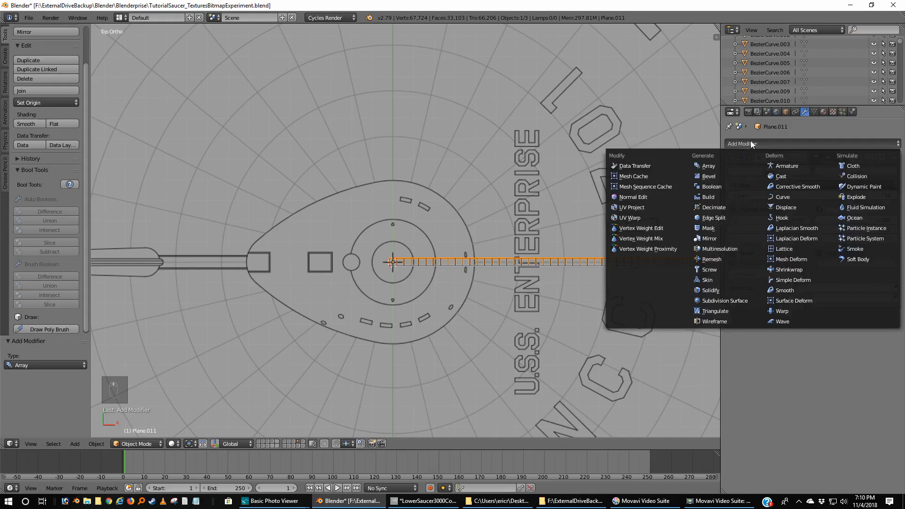
click(715, 163)
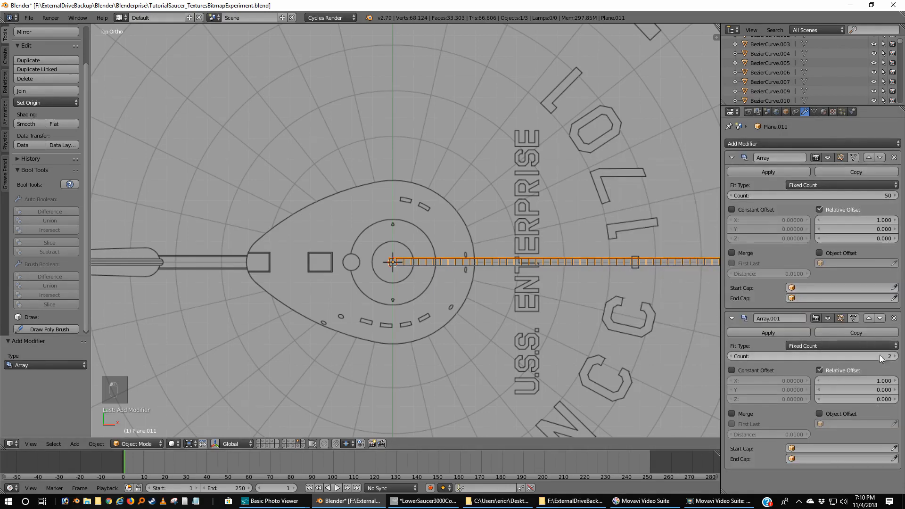
click(877, 382)
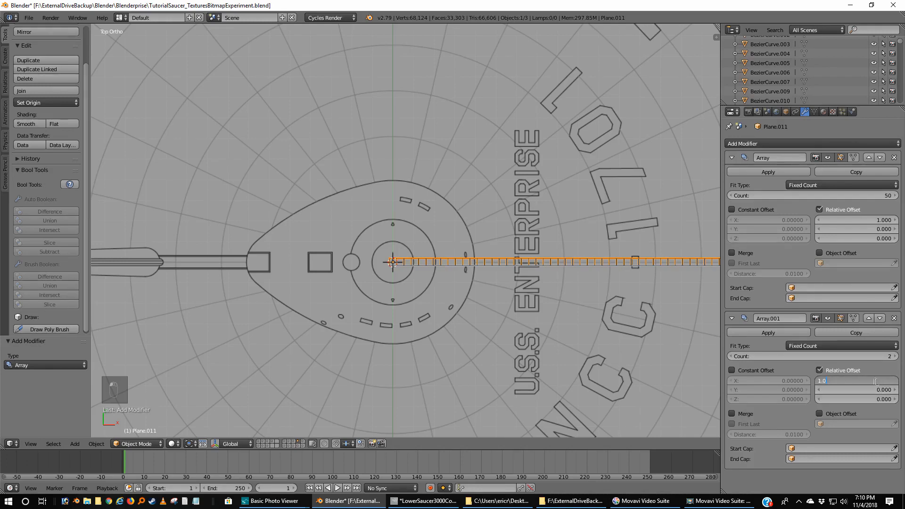
text(0)
key(Return)
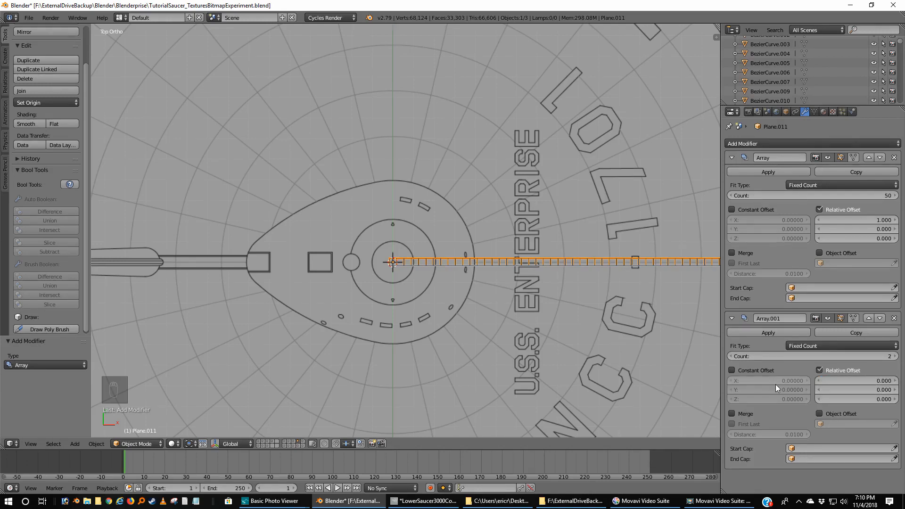
click(870, 392)
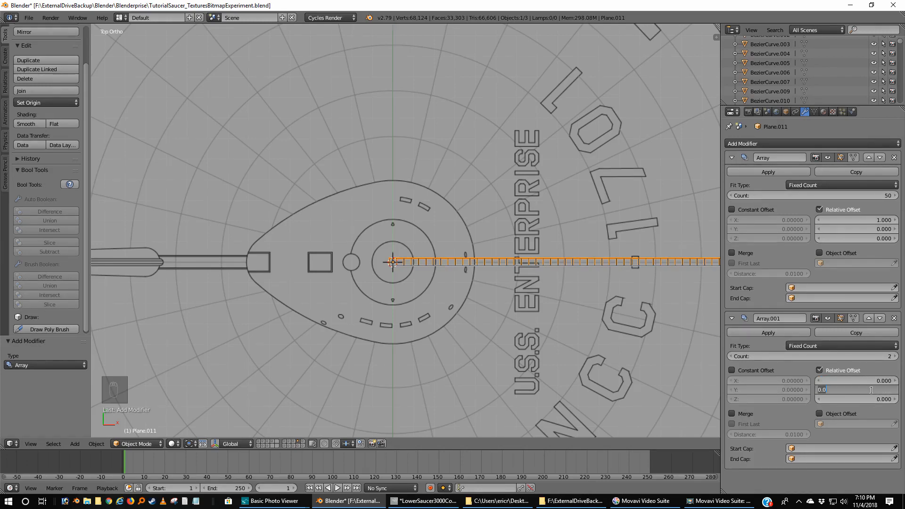
text(1)
key(Return)
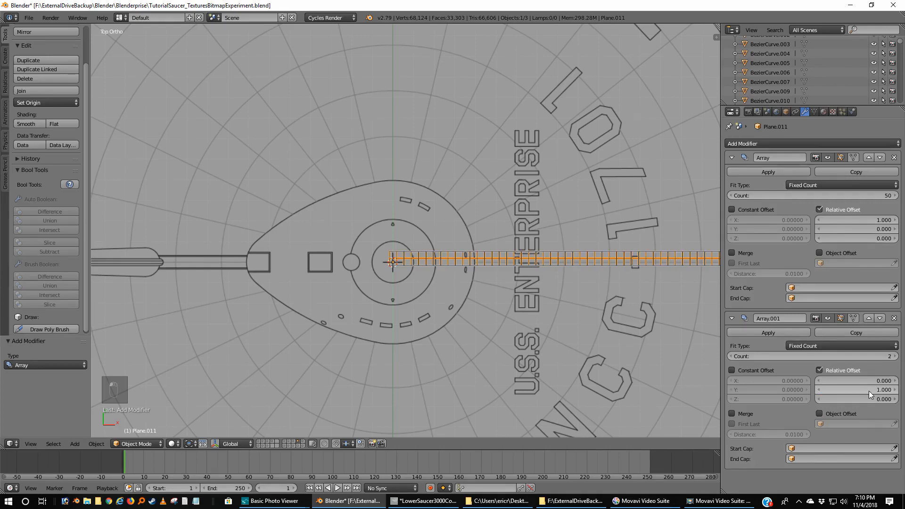
- Set the second Array modifier's count to 200
click(884, 356)
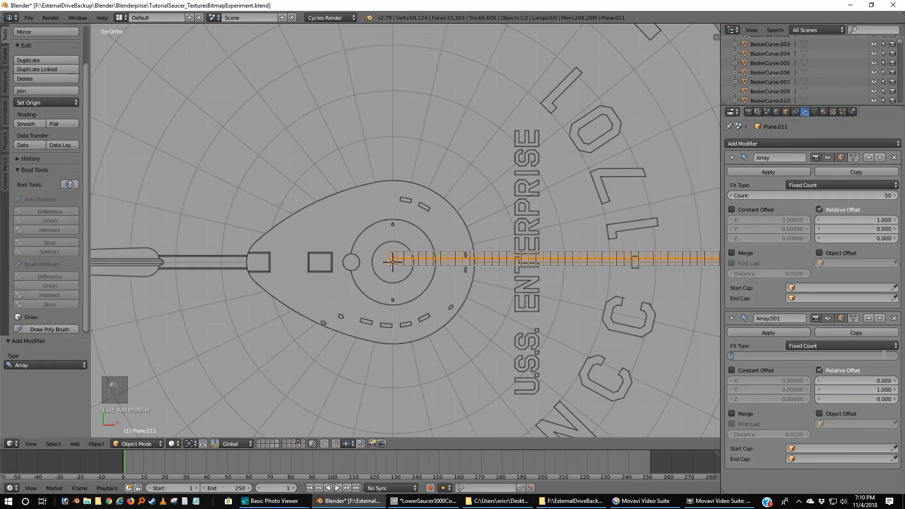
text(200)
key(Return)
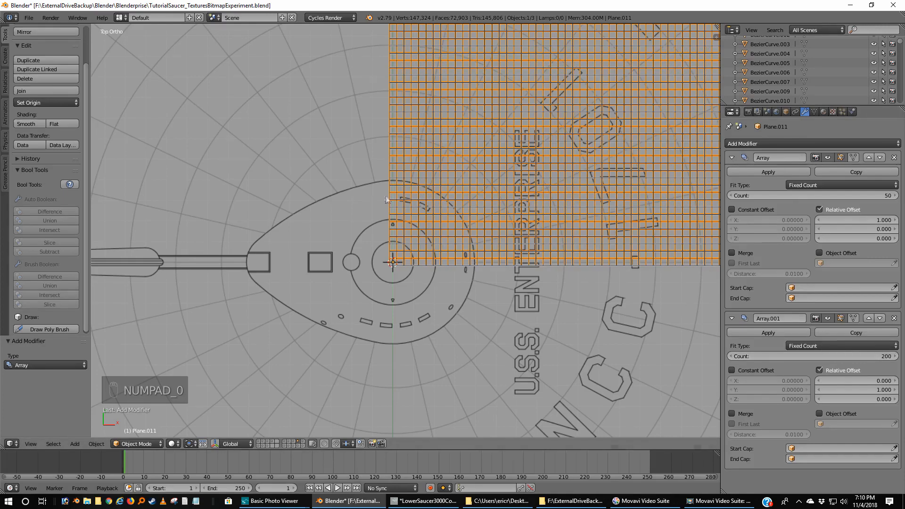
- Scale the whole arrayed grid down to about 0.337 over the blueprint
key(KP_0)
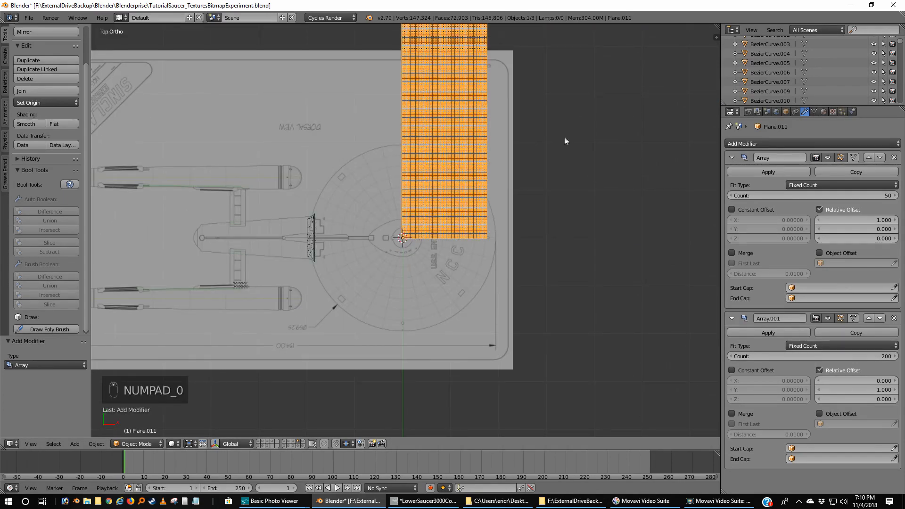
key(s)
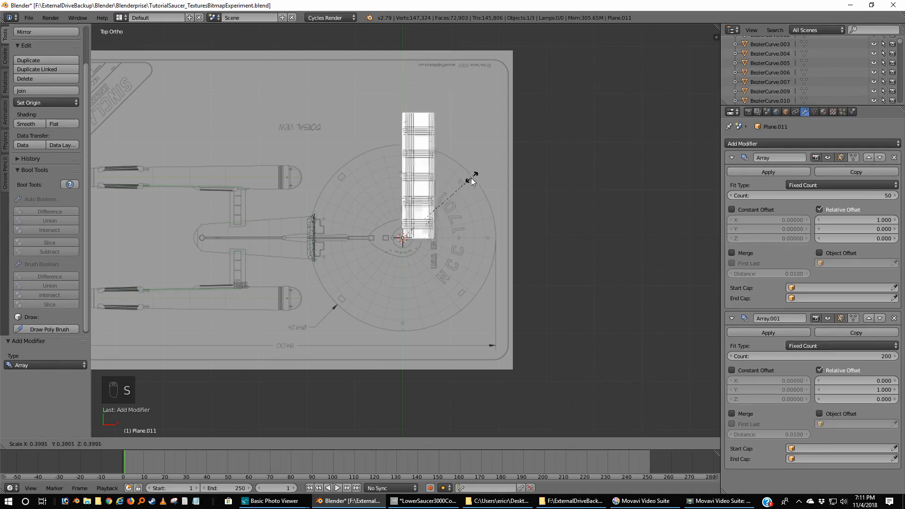
click(467, 181)
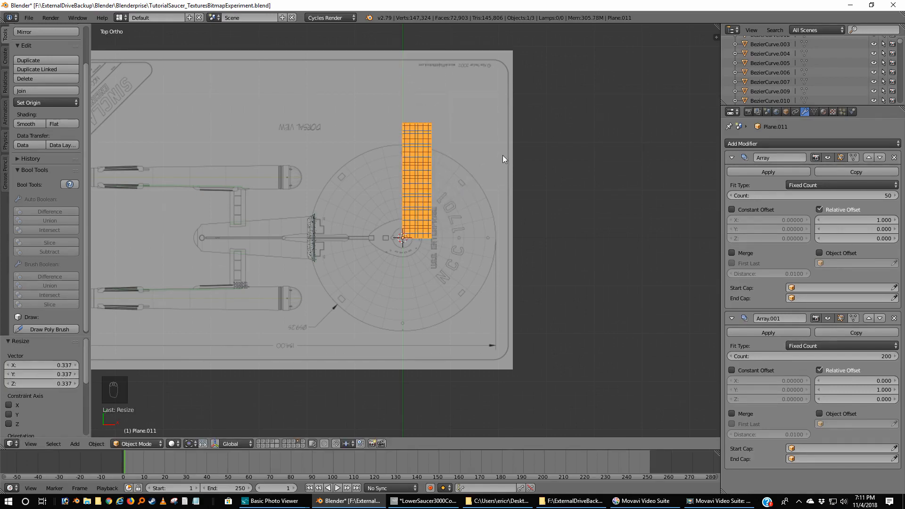
- Move the arrayed grid about -1.752 in X and -1.280 in Y to the saucer's rear beside the impulse engine
key(g)
click(419, 217)
scroll(419, 217, up, 7)
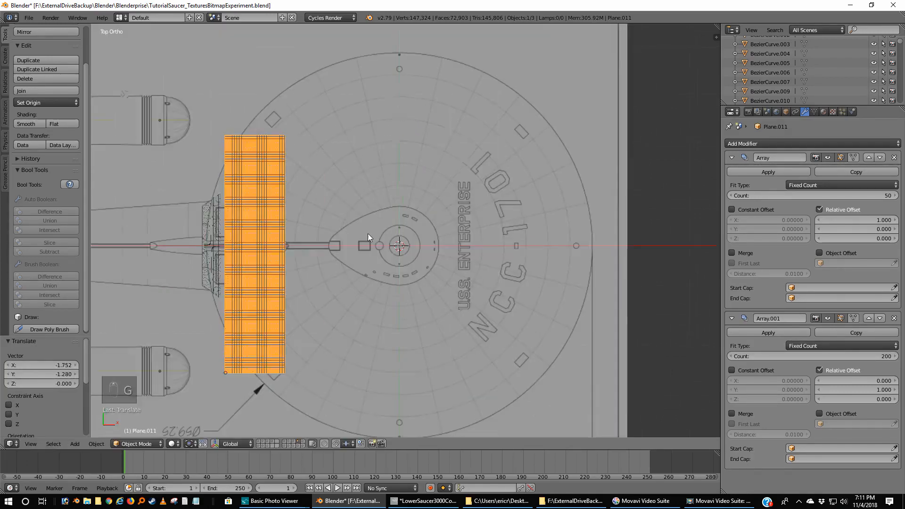
shift+middle_drag(288, 301, 621, 232)
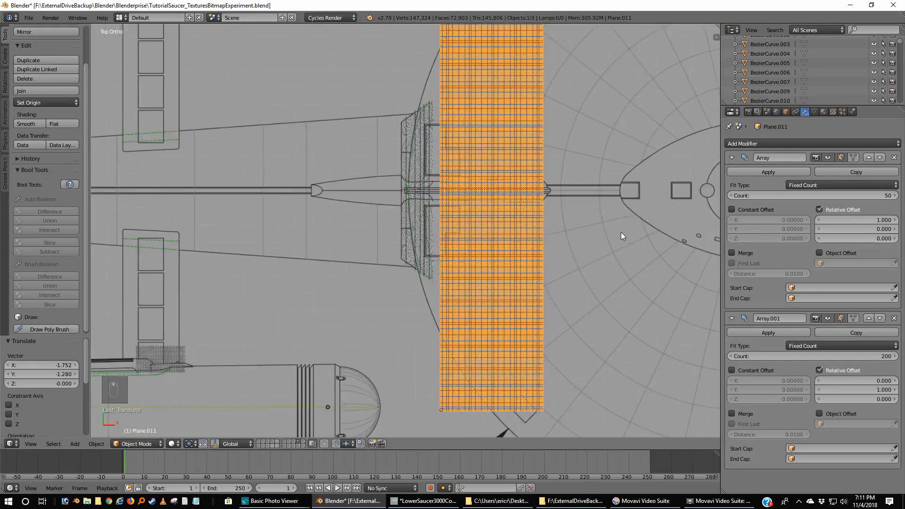
scroll(628, 258, up, 3)
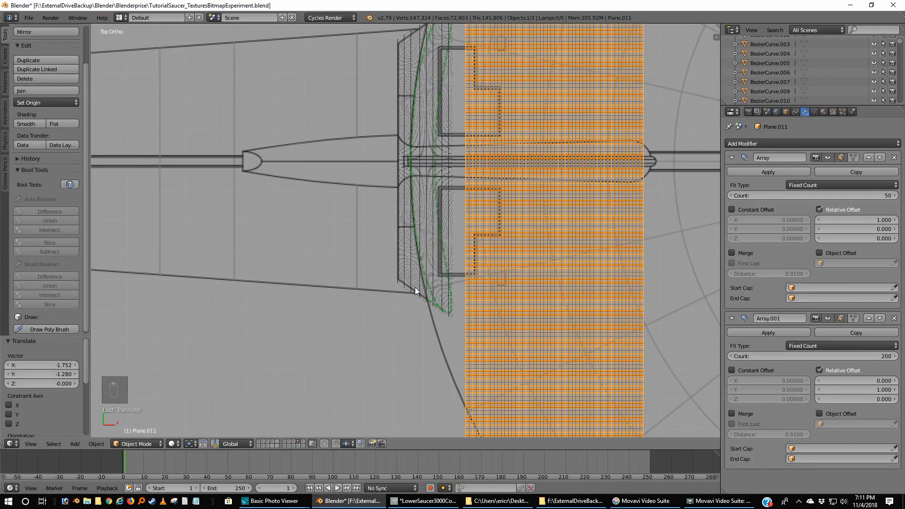
- Move the existing impulse engine grid about -0.525 along X, clear of the engine outline
right_click(415, 291)
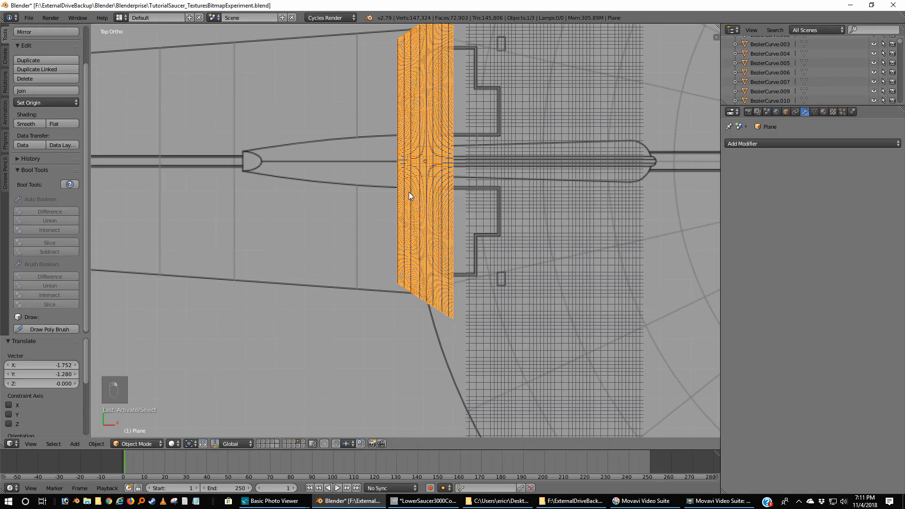
key(g)
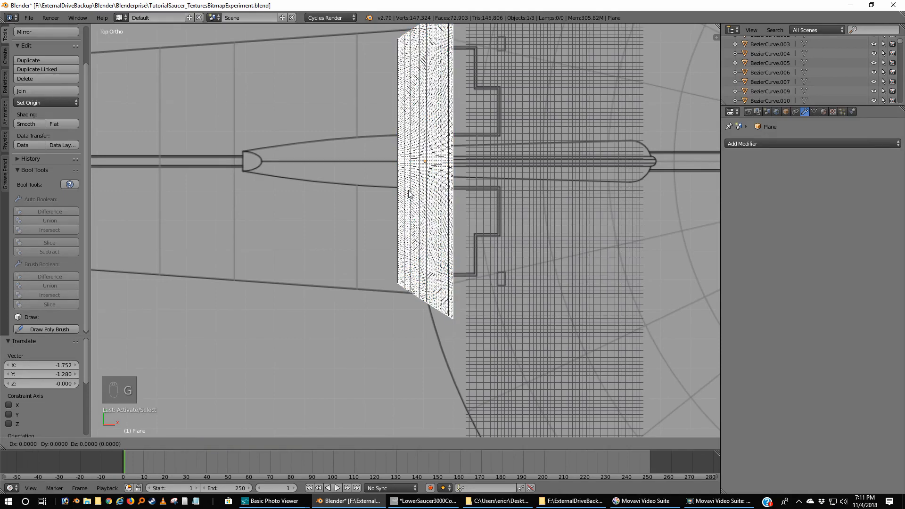
key(x)
click(253, 194)
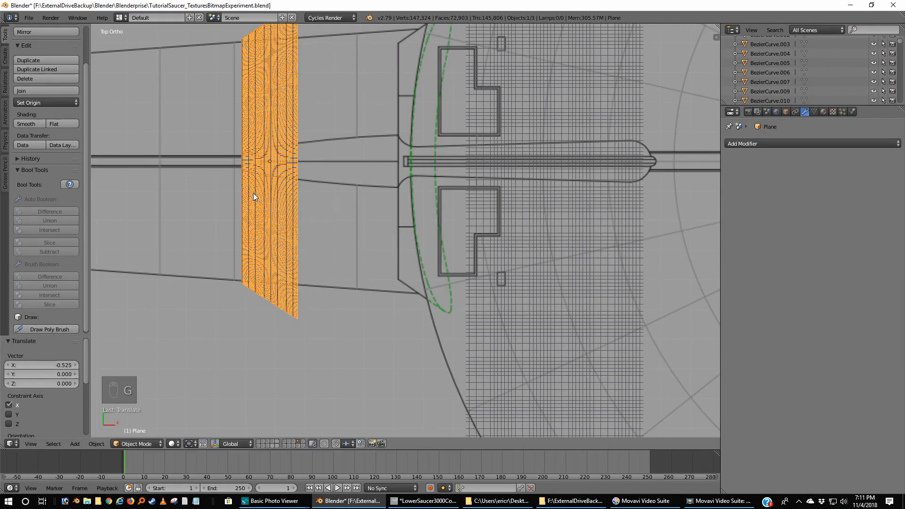
- Move the new arrayed grid about -0.488 along X over the impulse engine outline
right_click(536, 148)
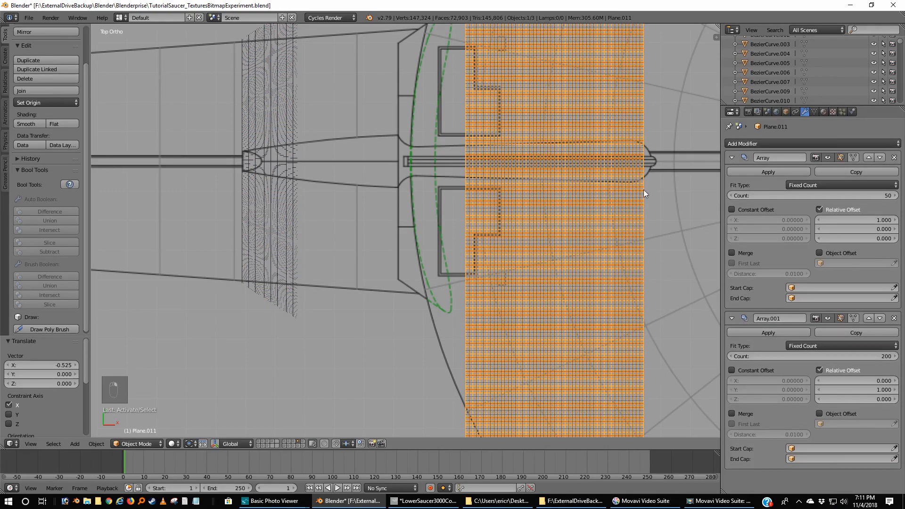
key(g)
key(x)
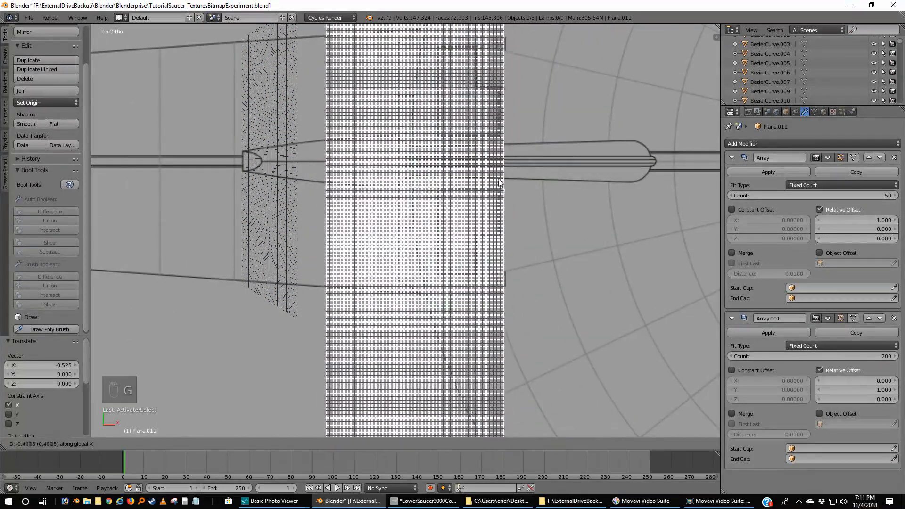
click(500, 179)
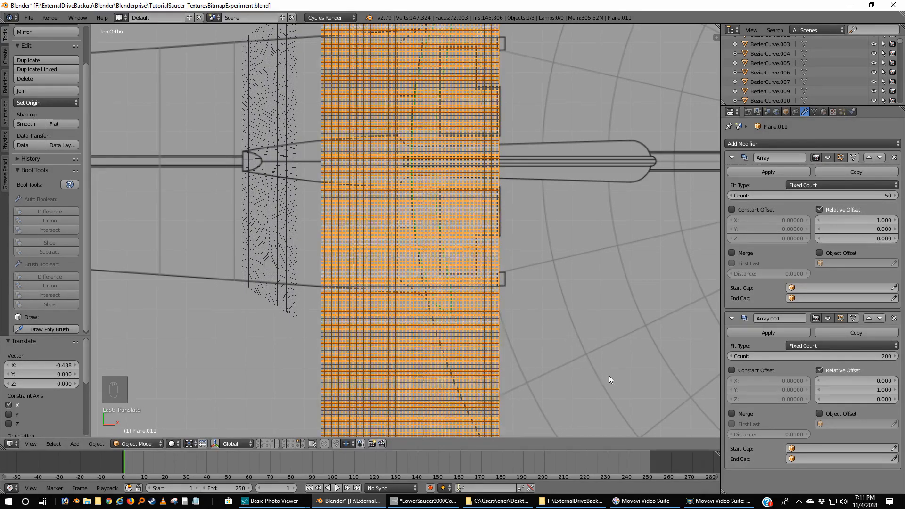
- Scale the new grid to about 0.54 and reposition it with its lower corner just below the impulse engine outline
key(s)
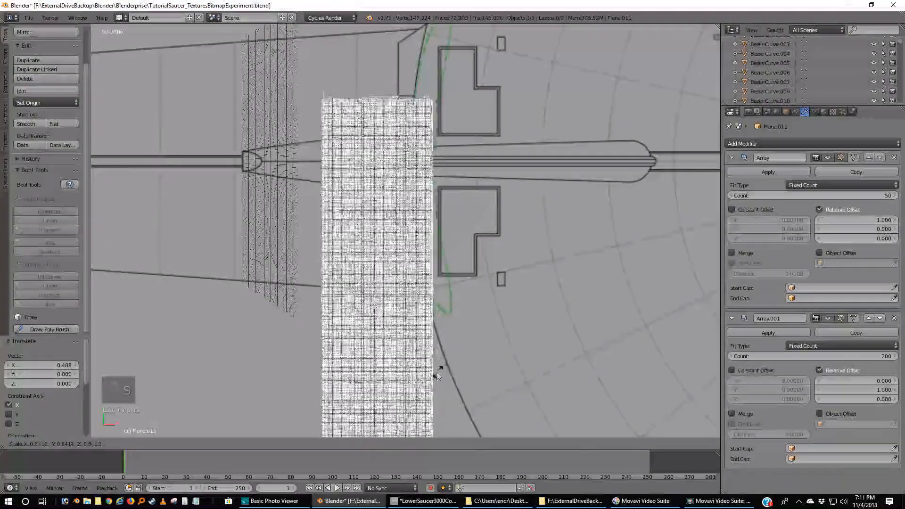
click(409, 382)
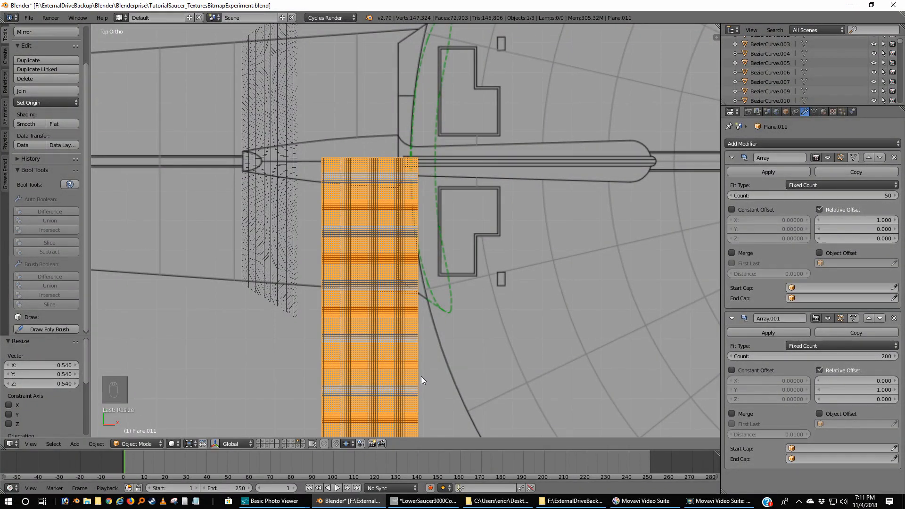
key(g)
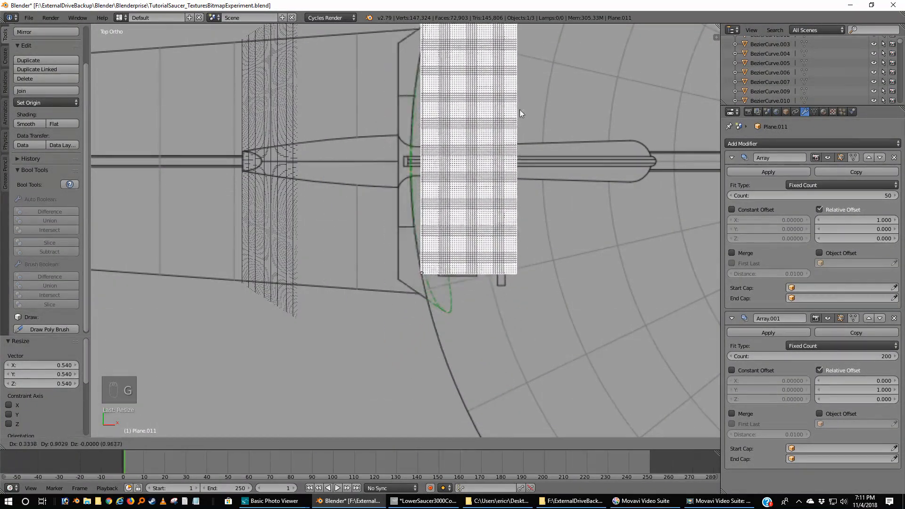
click(407, 176)
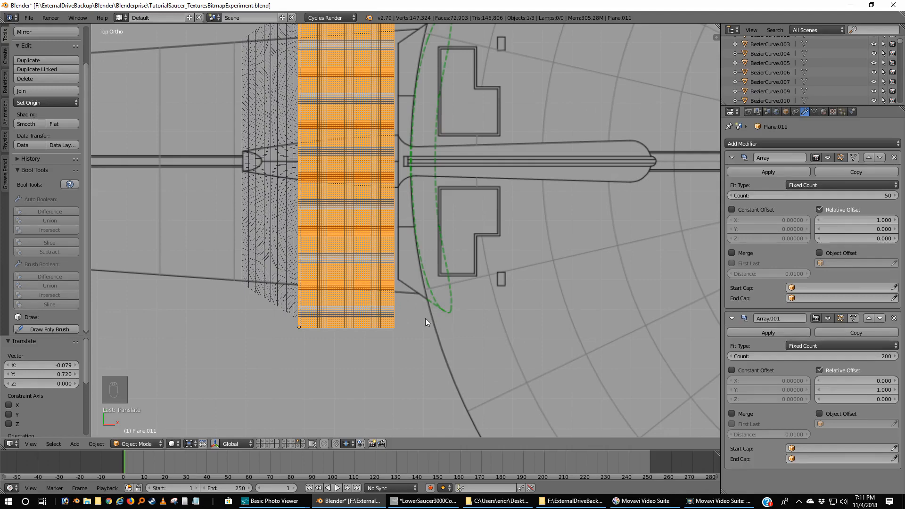
key(g)
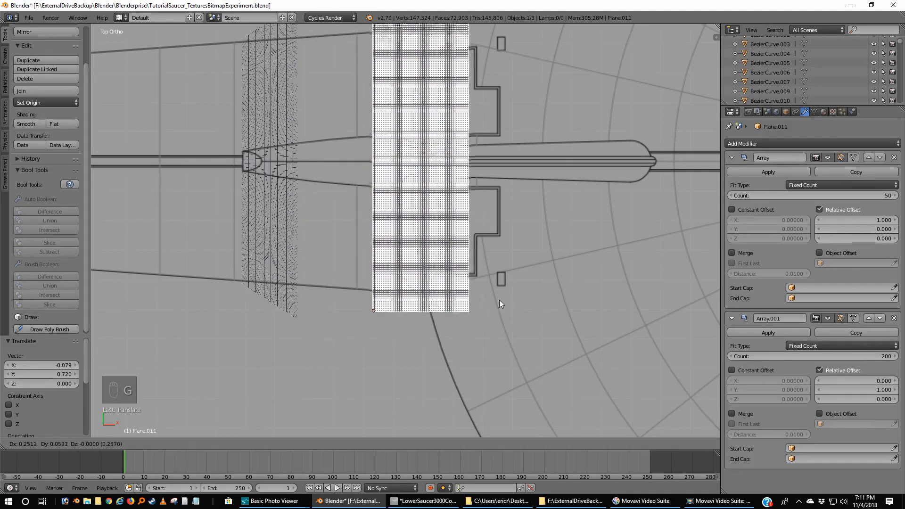
click(523, 307)
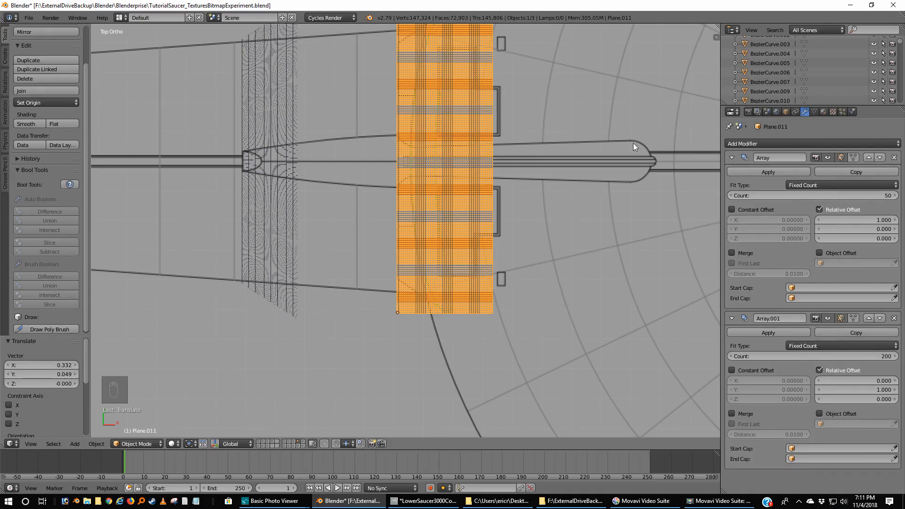
- Fit the grid to the impulse engine's width by scaling it to about 0.775 and fine-tuning by about 1.024
key(s)
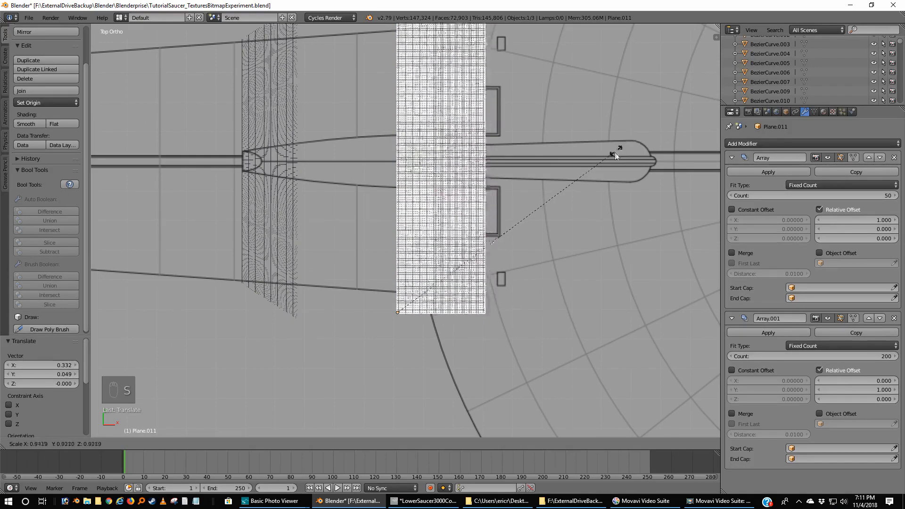
click(522, 156)
scroll(524, 150, up, 3)
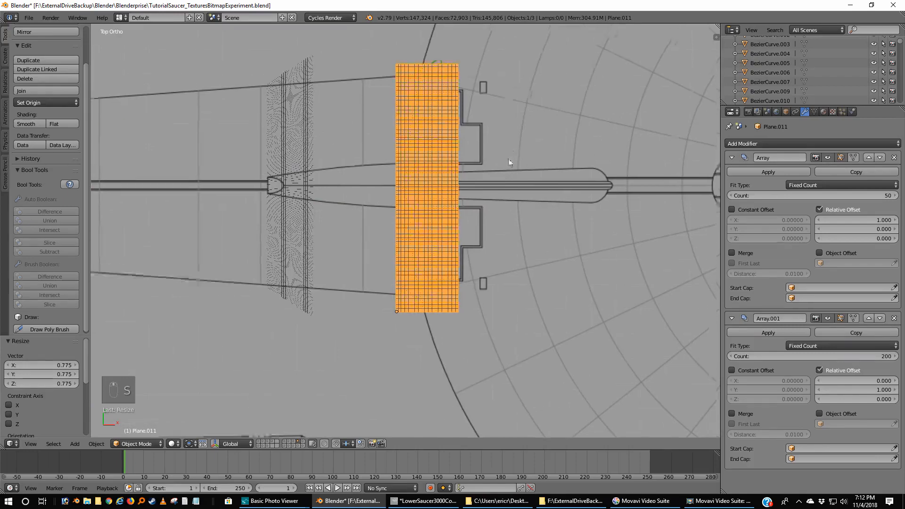
scroll(506, 197, up, 1)
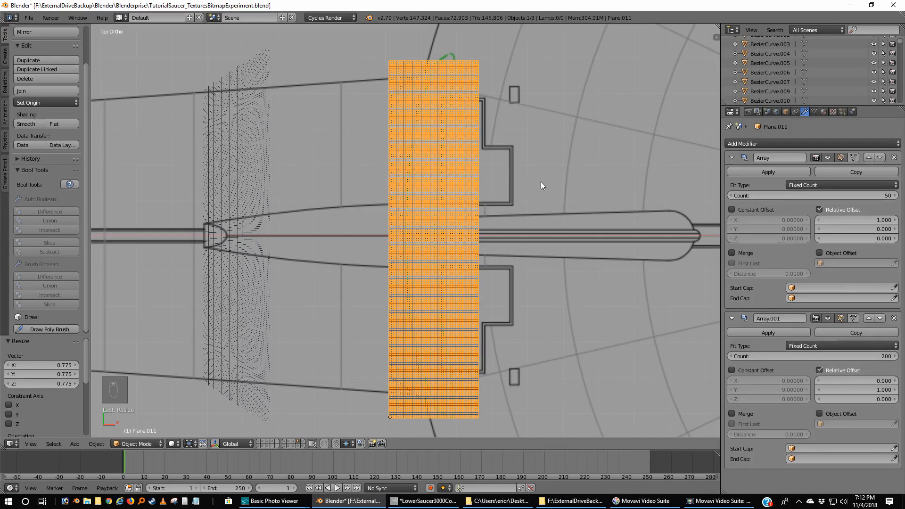
key(s)
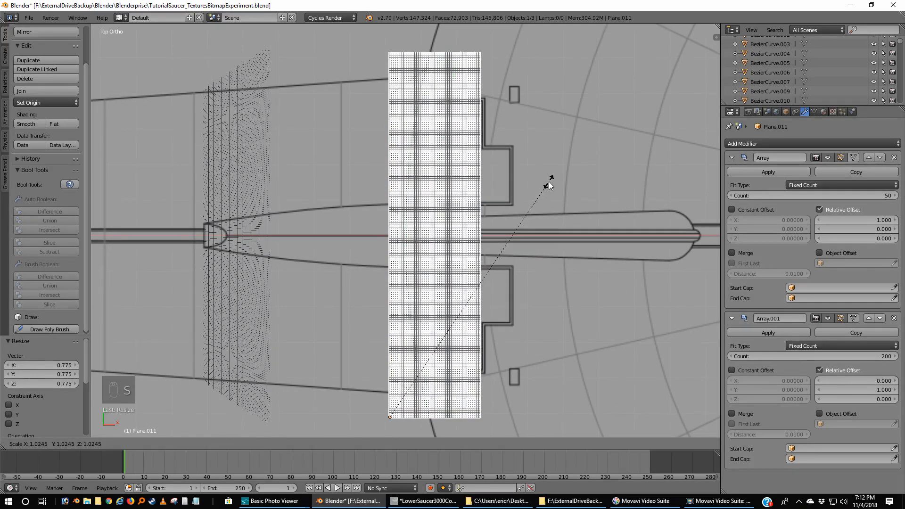
click(549, 185)
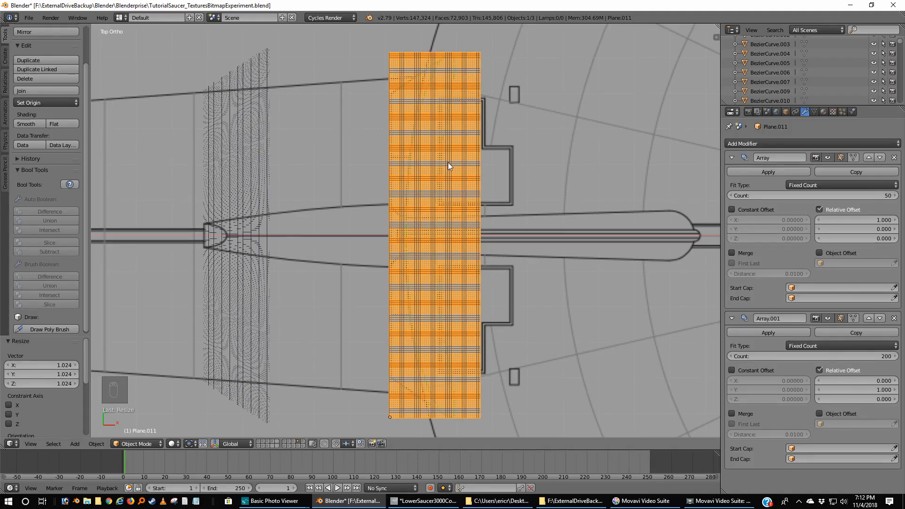
- Preview the grids in rendered shading with an additional scene layer enabled and the world background strength set to 1
click(174, 445)
click(187, 380)
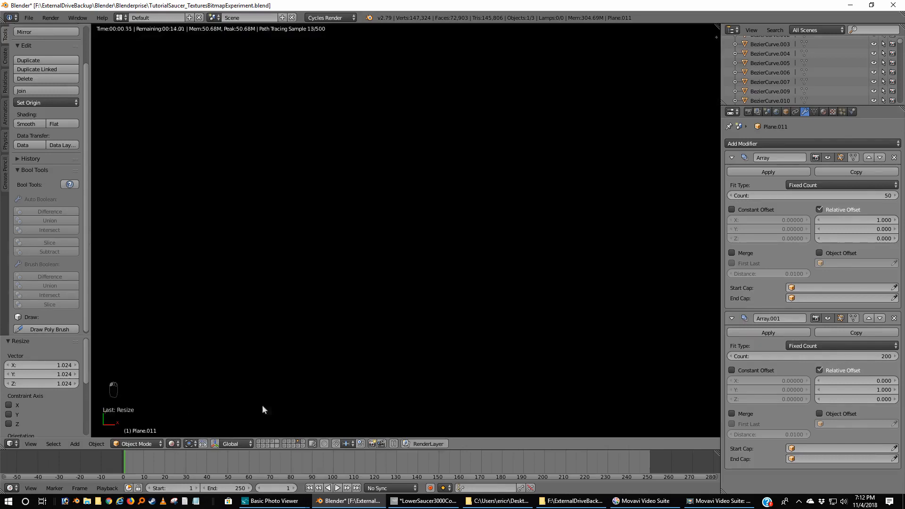
shift+click(267, 443)
click(777, 112)
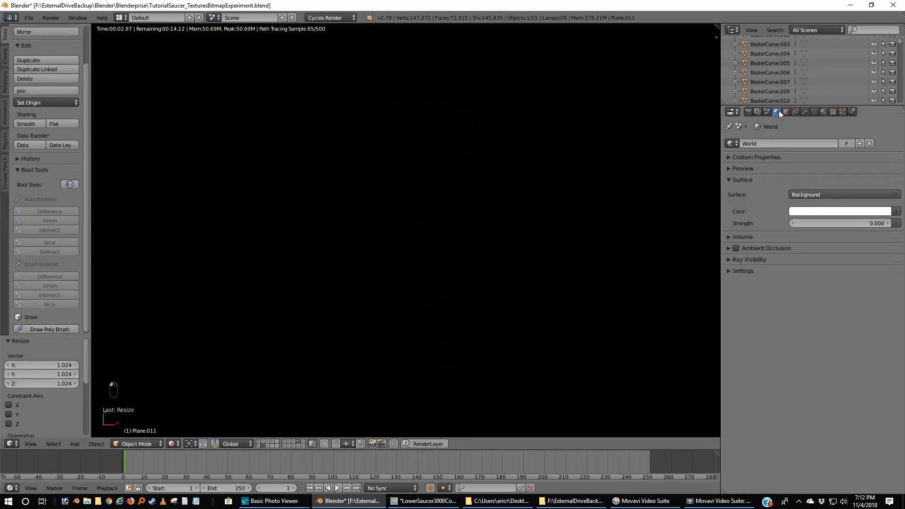
click(877, 224)
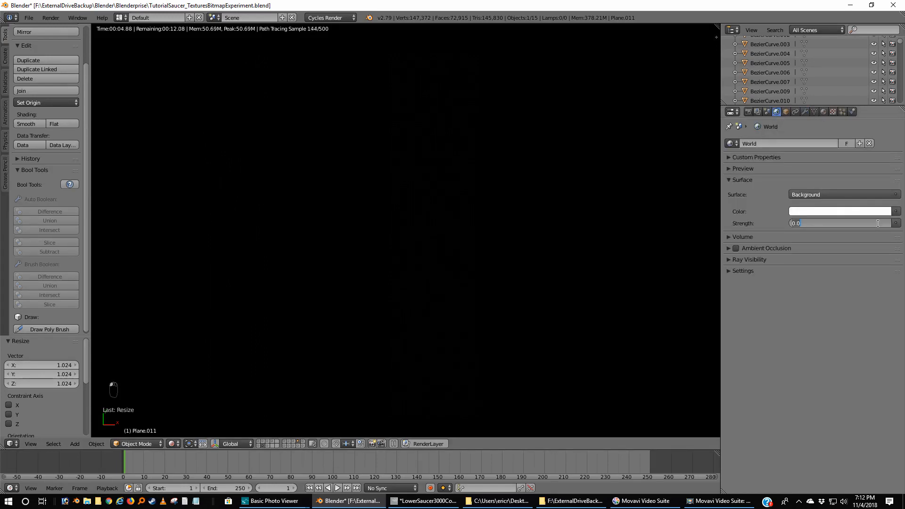
text(1)
key(Return)
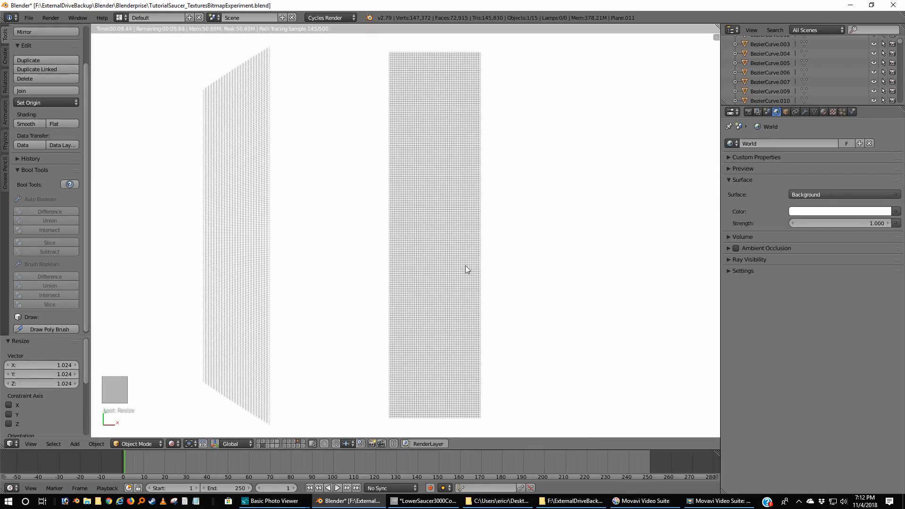
- Return the view to wireframe and apply both Array modifiers to the new grid
key(z)
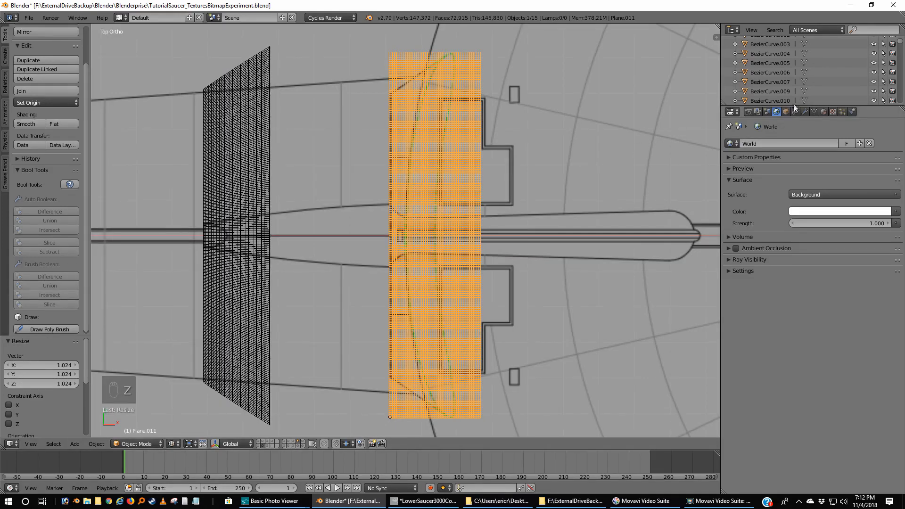
click(804, 111)
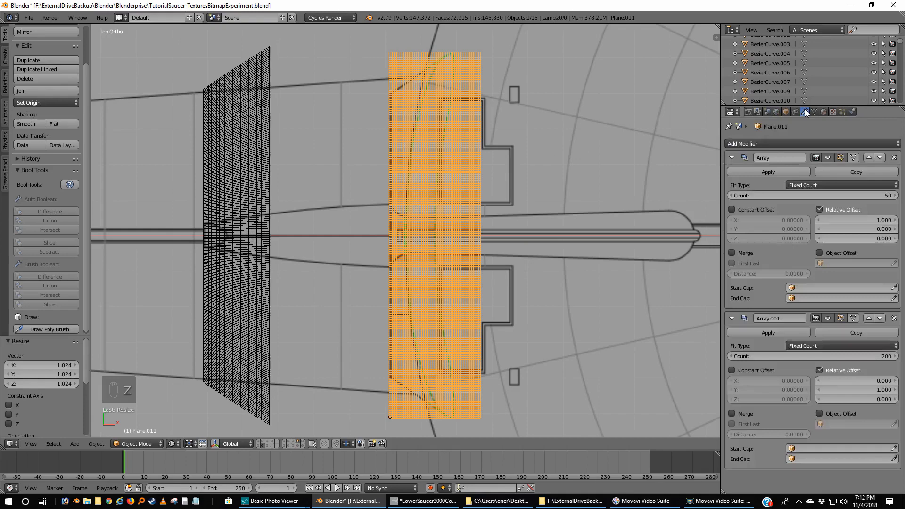
click(776, 171)
click(755, 171)
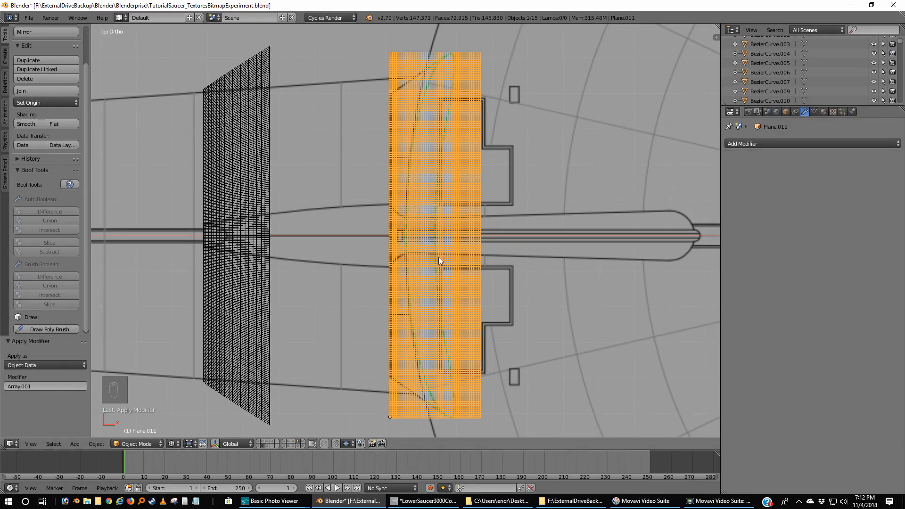
- Set the new grid's origin to its geometry
key(ctrl+alt+shift+x)
key(ctrl+alt+shift+x)
key(ctrl+alt+shift+x)
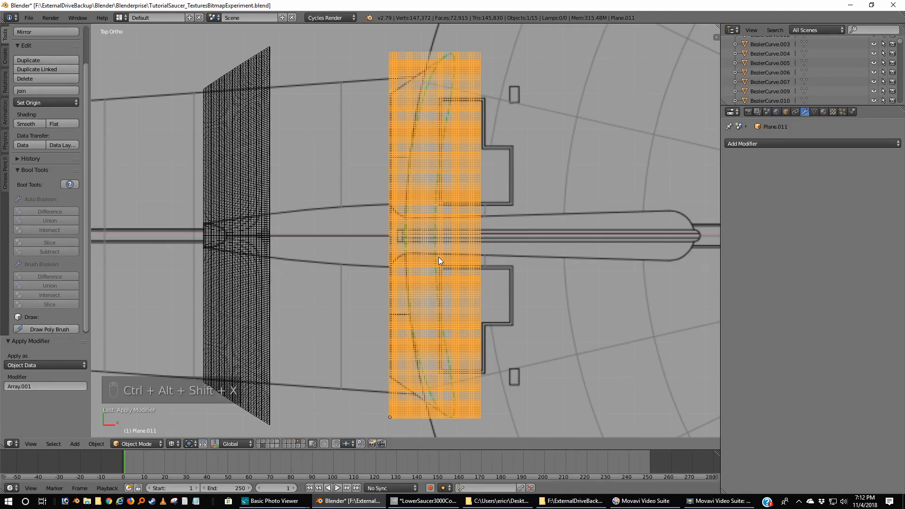
key(ctrl+alt+shift+c)
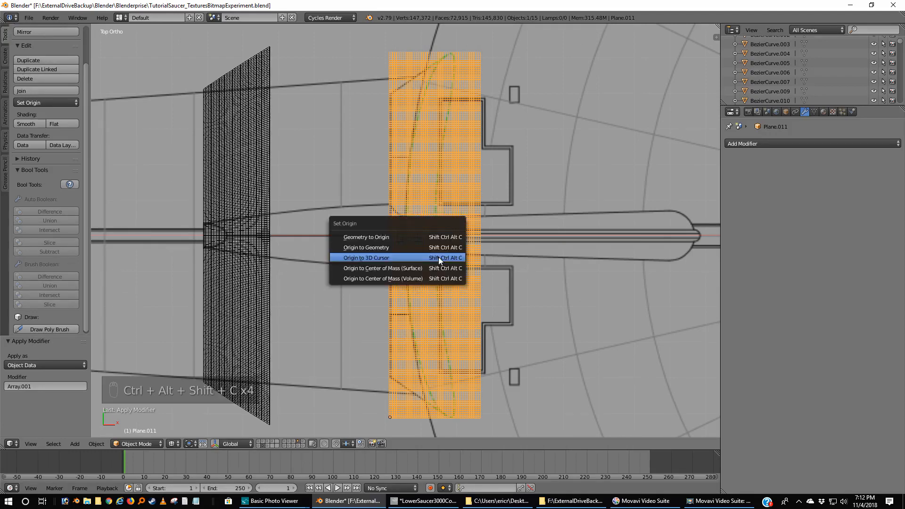
click(380, 248)
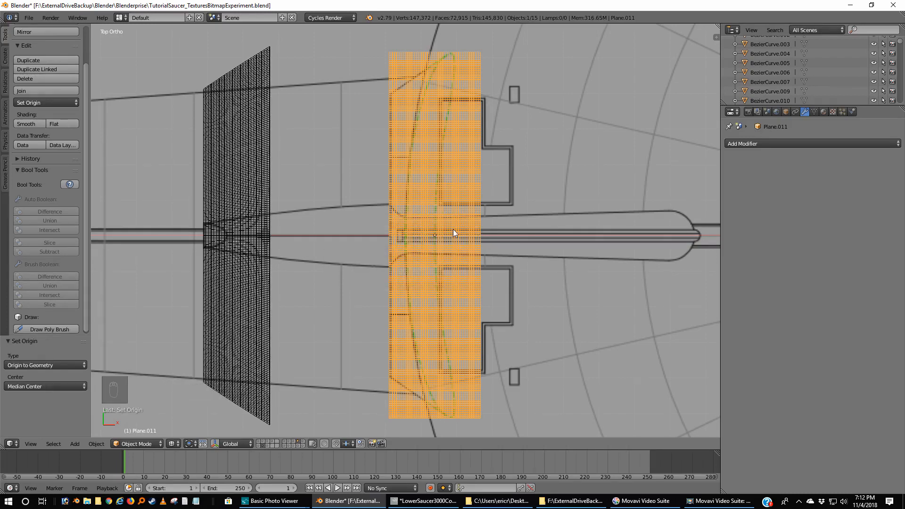
- Open the grid mesh in Edit Mode with edge selection and solid shading, close up on its cells
key(Tab)
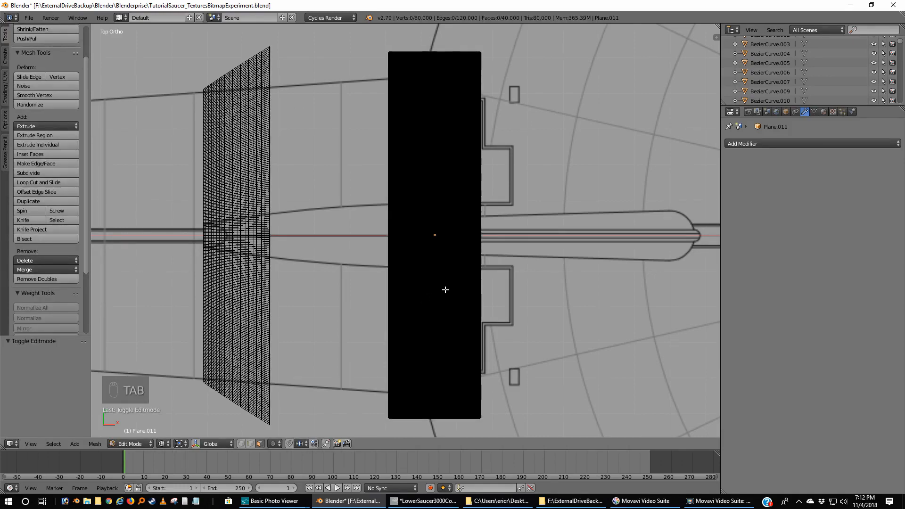
scroll(446, 290, up, 8)
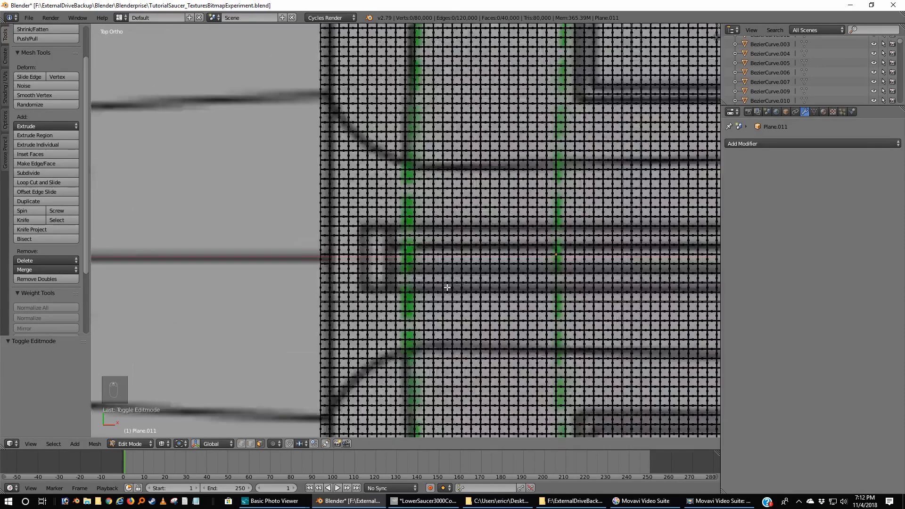
scroll(447, 287, up, 1)
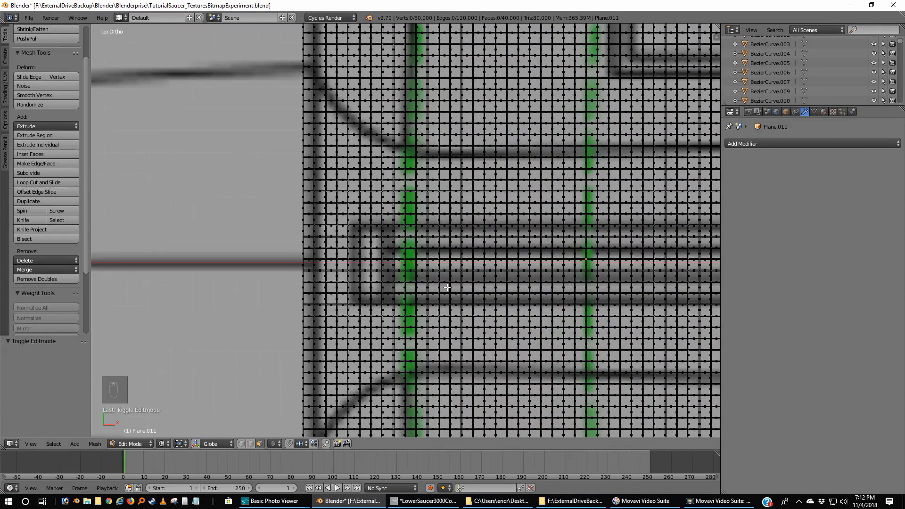
click(241, 444)
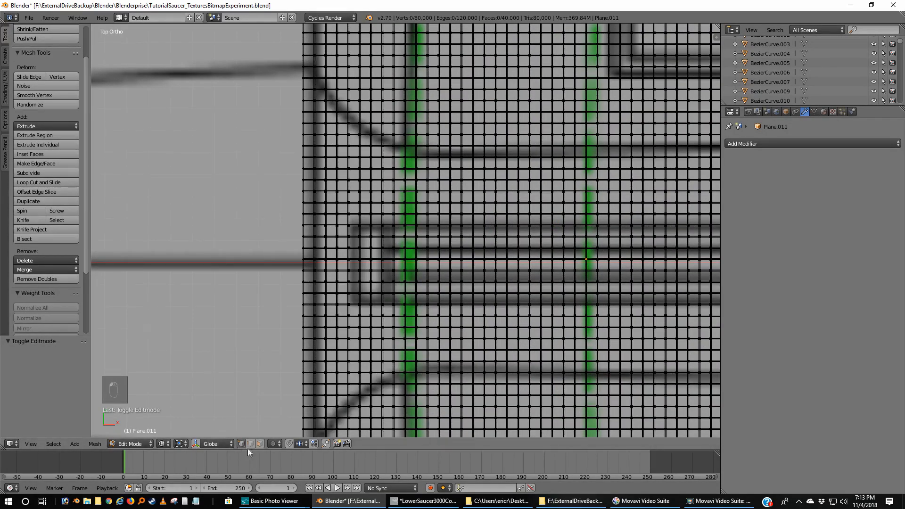
key(z)
key(z)
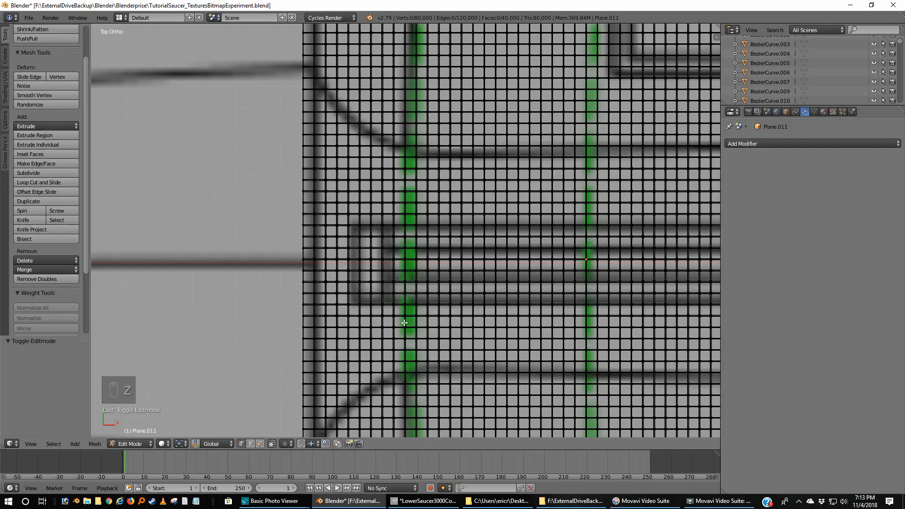
- Show the grid in wireframe and select the outermost vertex at its lower-left corner in top view
scroll(372, 287, up, 12)
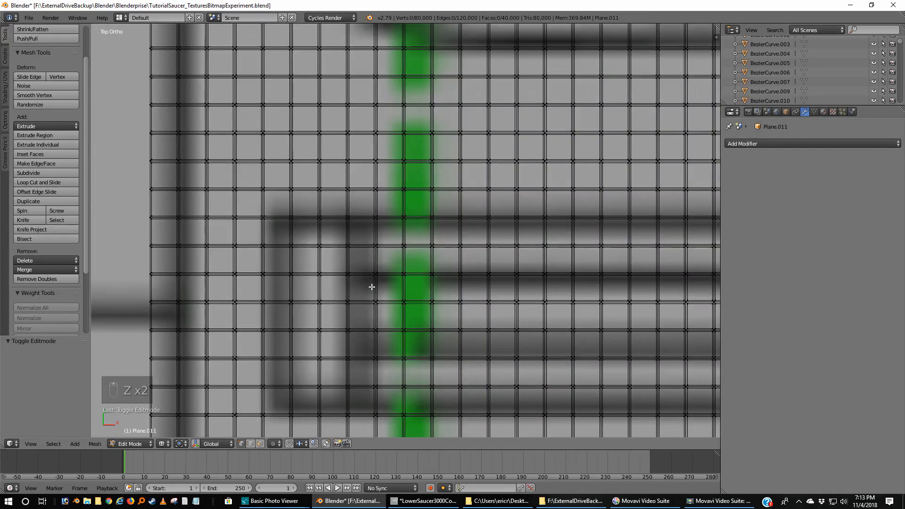
key(z)
key(z)
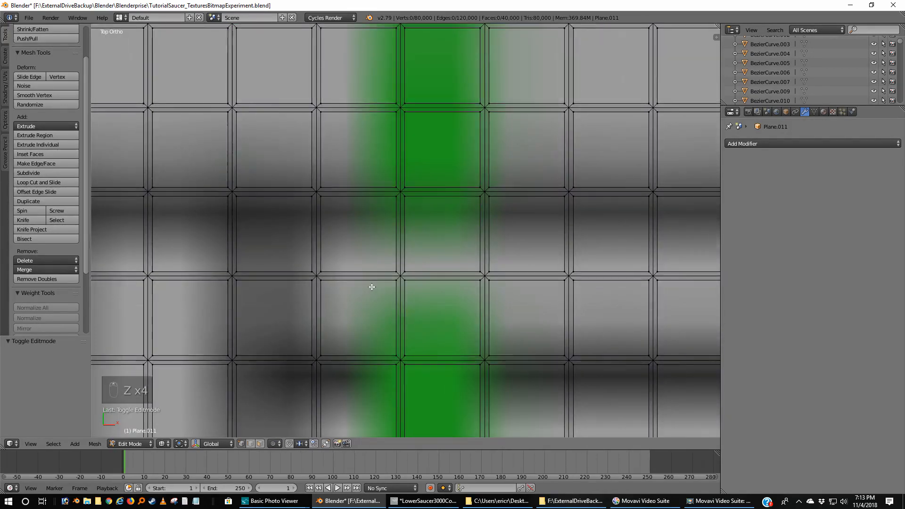
scroll(372, 286, down, 10)
scroll(371, 291, down, 6)
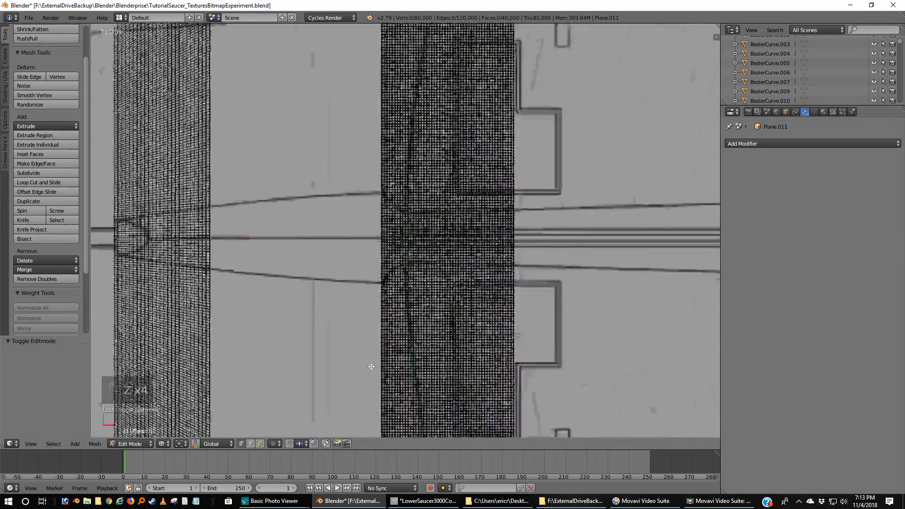
shift+middle_drag(344, 384, 359, 245)
scroll(356, 383, up, 7)
scroll(356, 382, up, 8)
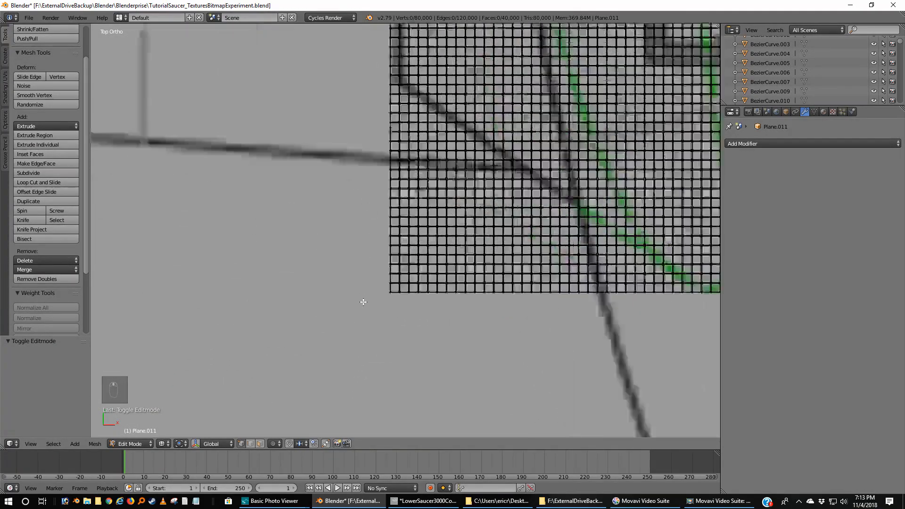
shift+middle_drag(298, 410, 369, 257)
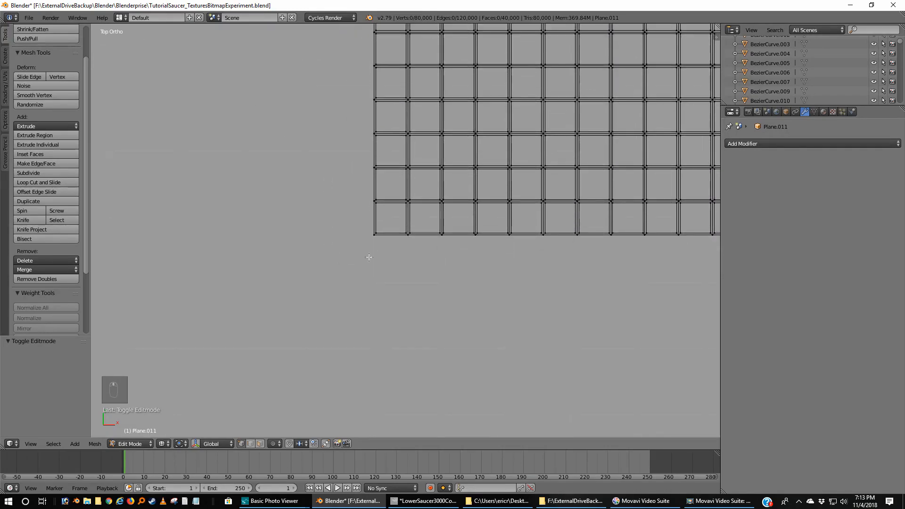
right_click(375, 236)
- In front view, box-select the column of vertices along the grid's outermost left edge, excluding the neighbouring inner vertices
key(KP_0)
key(KP_1)
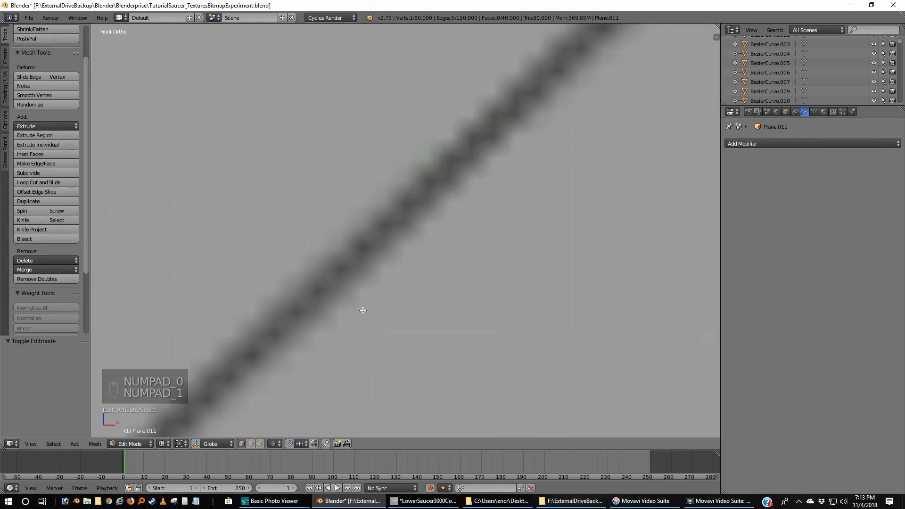
scroll(388, 279, down, 20)
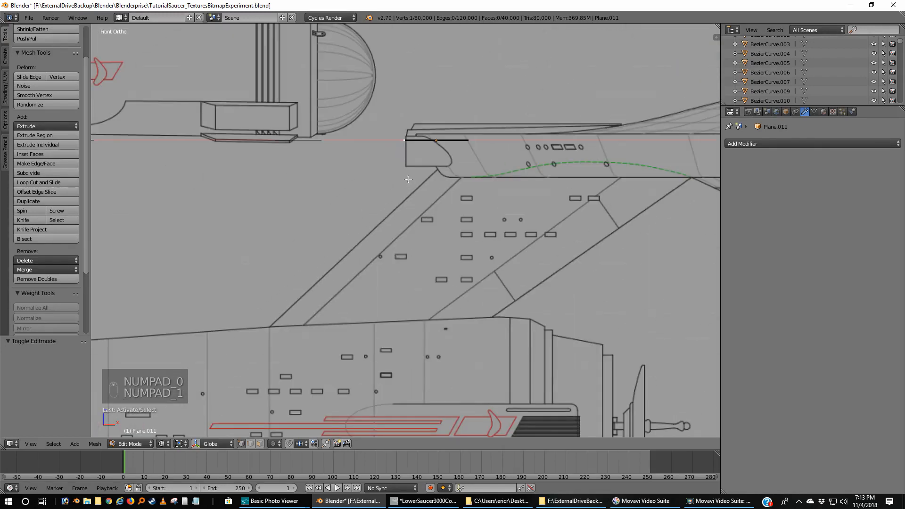
scroll(409, 179, up, 11)
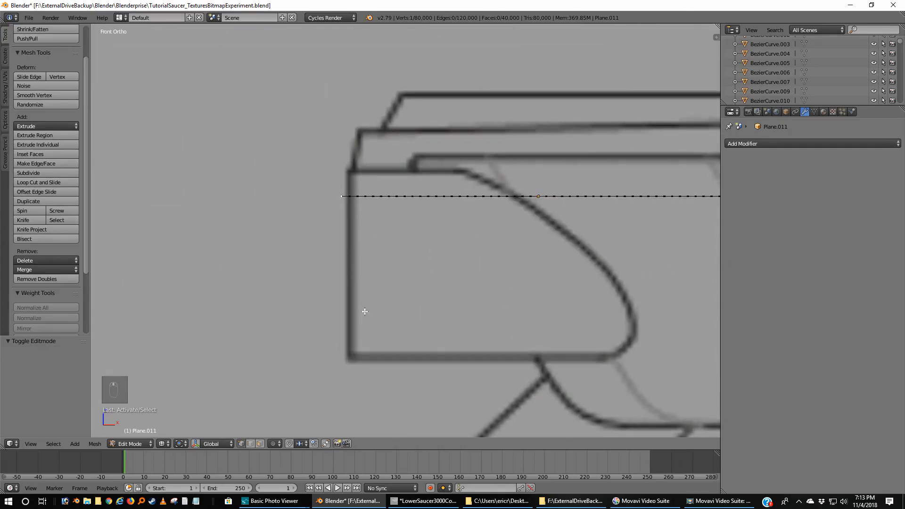
scroll(365, 311, up, 6)
scroll(420, 304, up, 5)
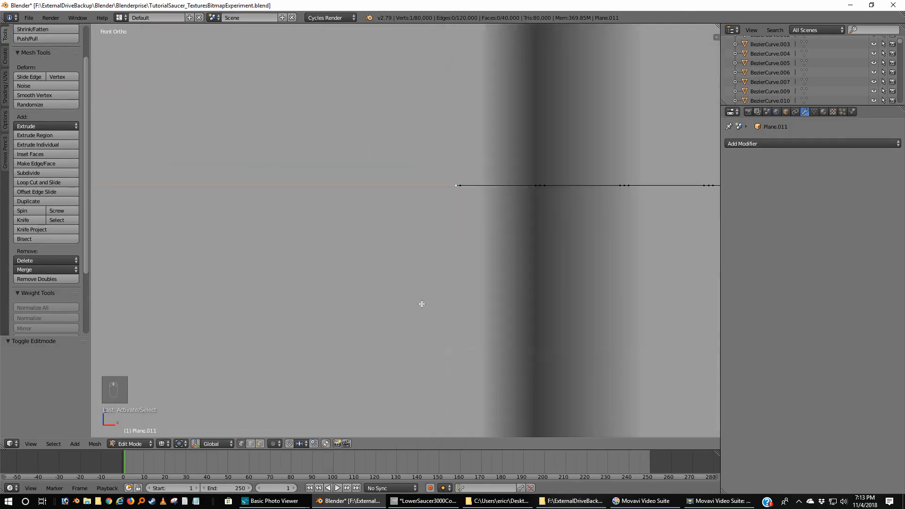
shift+middle_drag(445, 224, 392, 305)
scroll(424, 325, up, 10)
shift+middle_drag(416, 351, 382, 232)
scroll(382, 232, up, 8)
shift+middle_drag(174, 348, 395, 338)
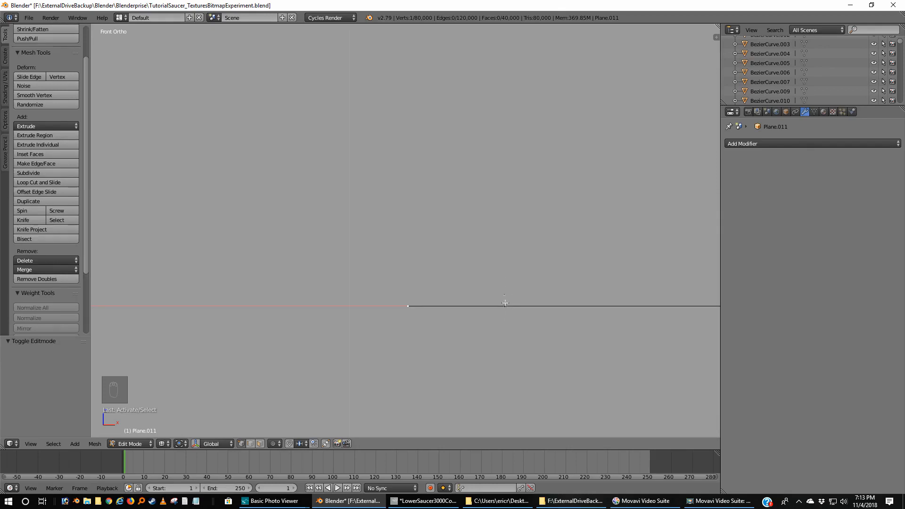
key(b)
drag(391, 282, 432, 338)
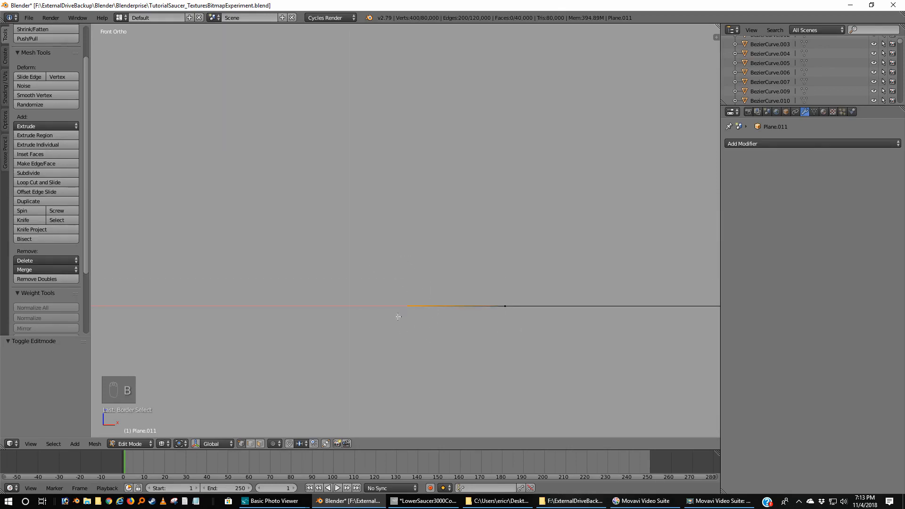
- In top view, enable proportional editing for the selected outer edge vertices and set the falloff to Linear
key(KP_7)
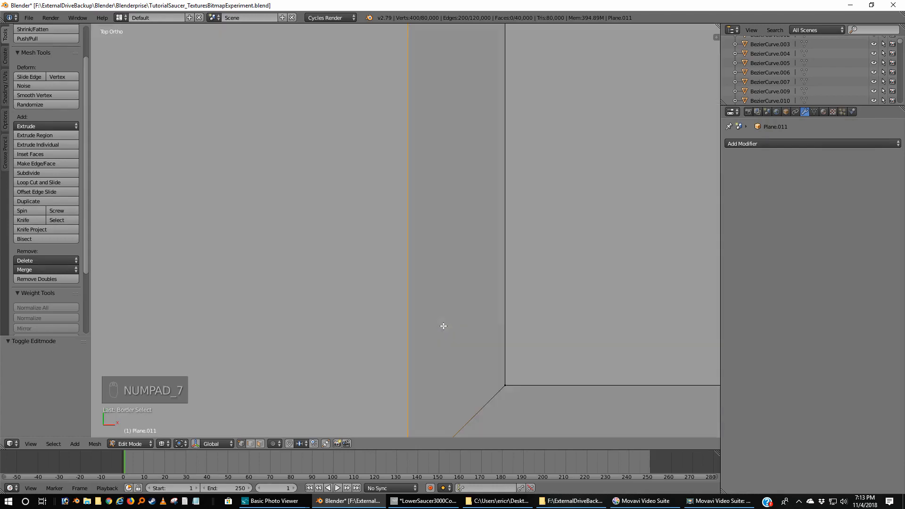
scroll(466, 283, up, 2)
scroll(474, 250, down, 6)
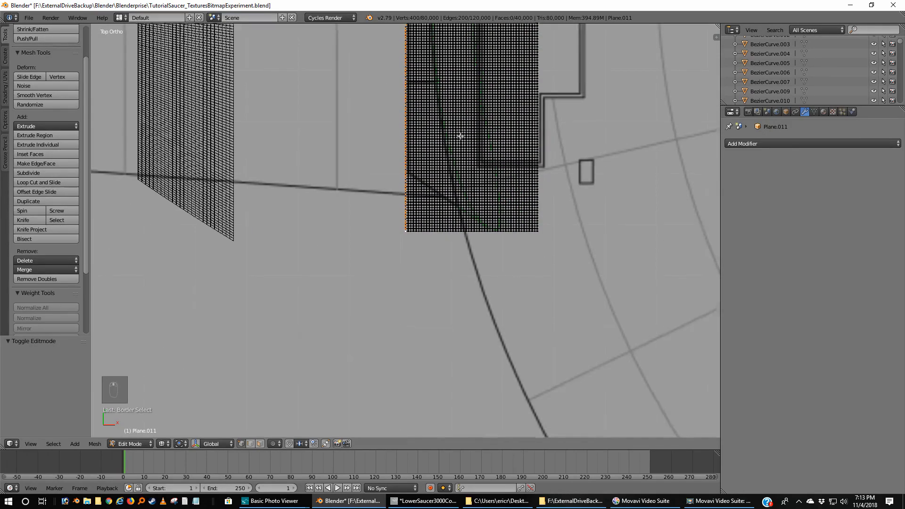
shift+middle_drag(459, 136, 449, 320)
scroll(428, 206, down, 3)
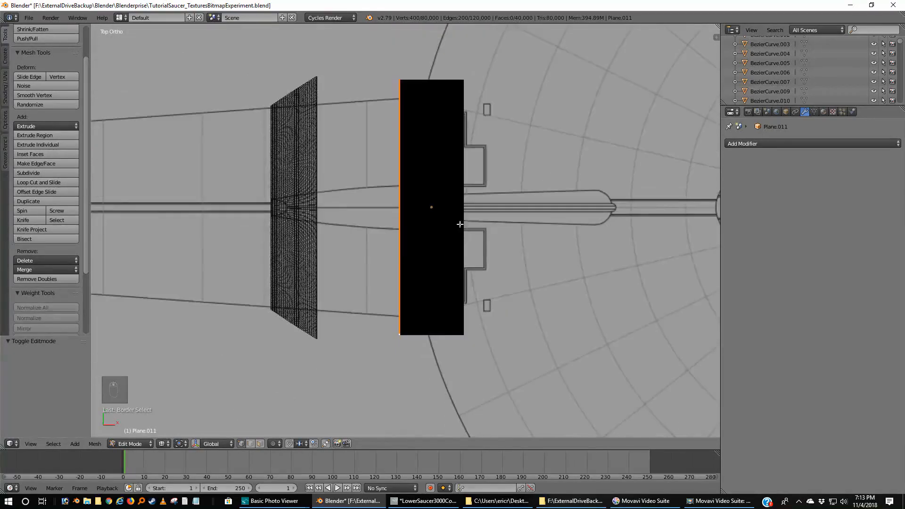
scroll(453, 210, up, 3)
scroll(450, 213, down, 2)
shift+scroll(445, 198, up, 1)
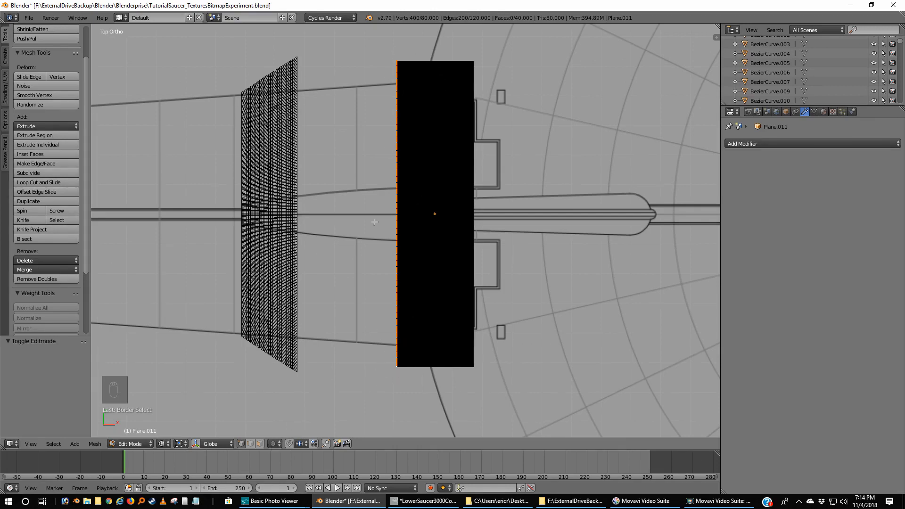
click(273, 444)
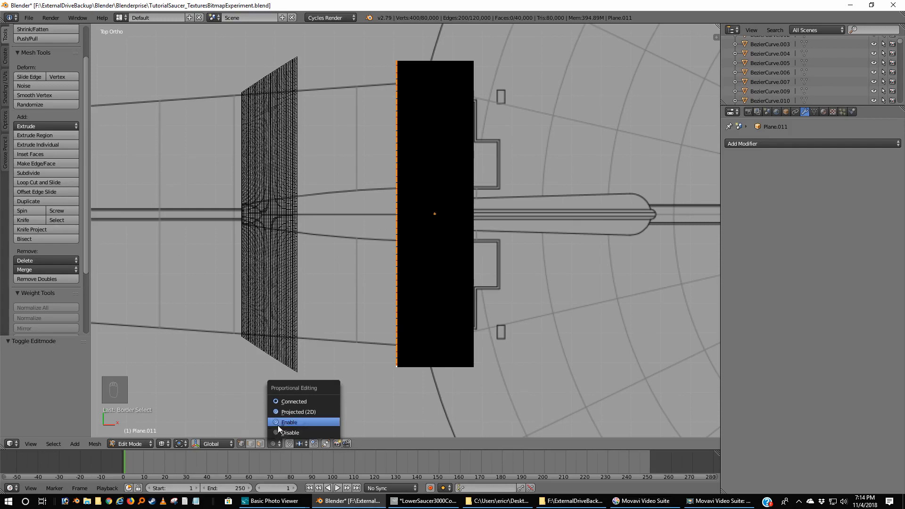
click(277, 423)
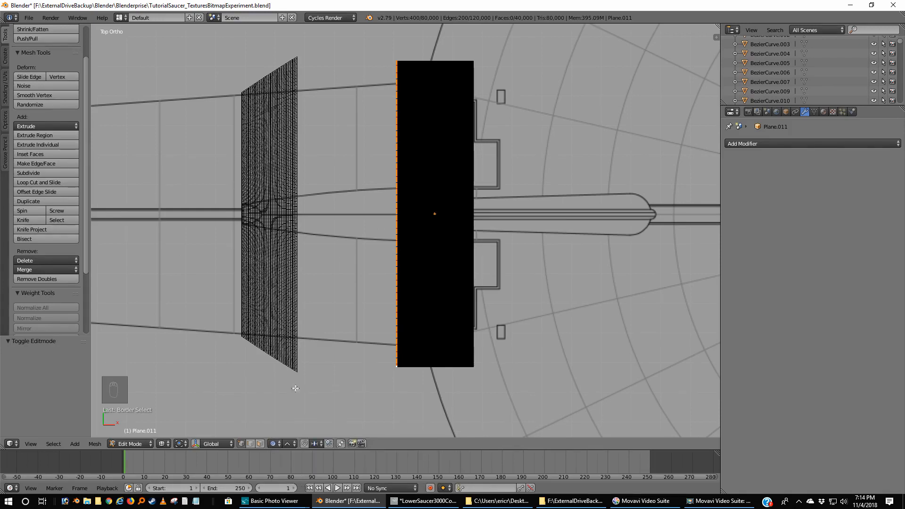
click(288, 444)
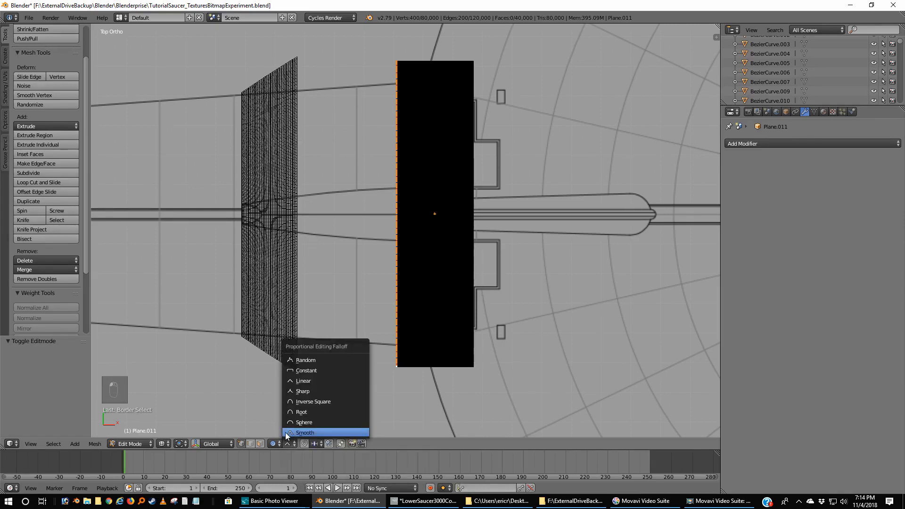
click(300, 381)
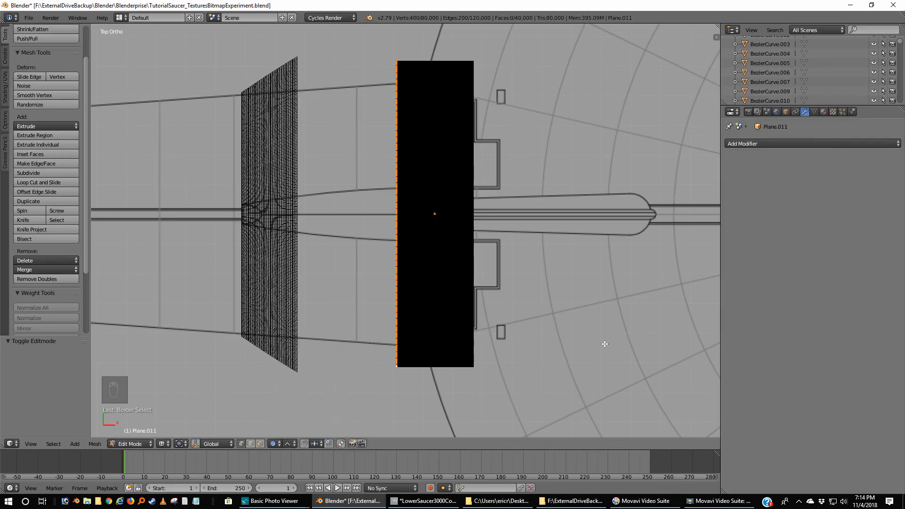